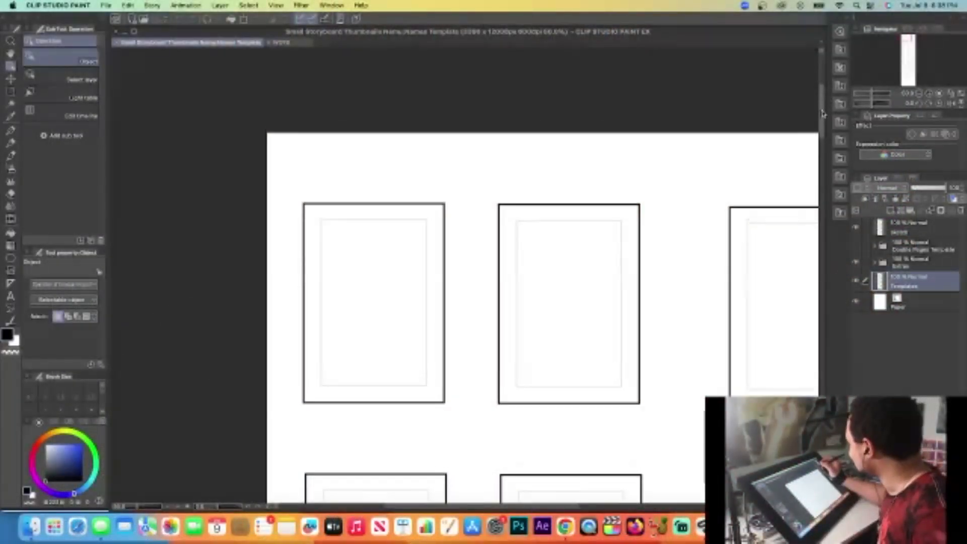
Make the sketch layer active and switch to the Real G-Pen for drawing on the storyboard template
drag(823, 114, 823, 115)
scroll(615, 344, down, 4)
drag(555, 506, 619, 505)
drag(823, 194, 824, 219)
scroll(391, 190, up, 2)
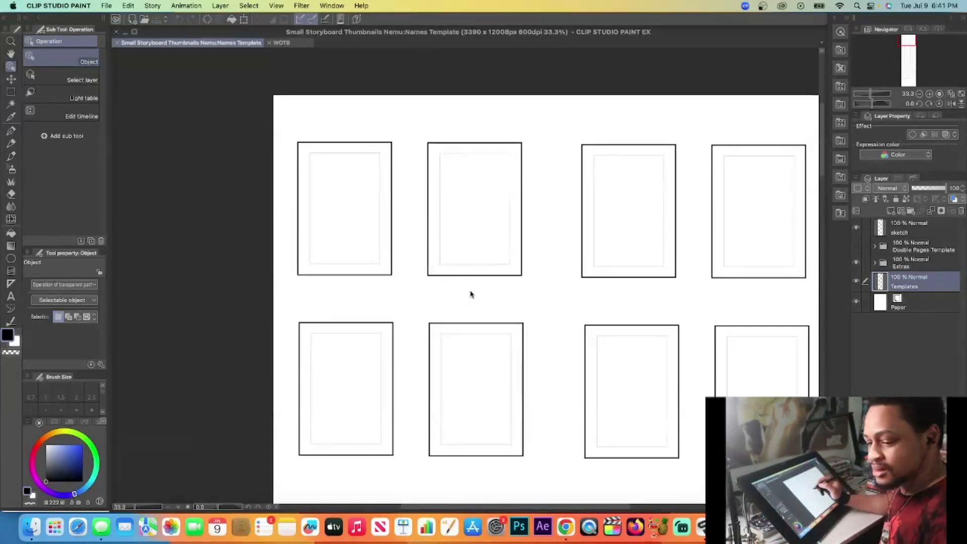
click(921, 230)
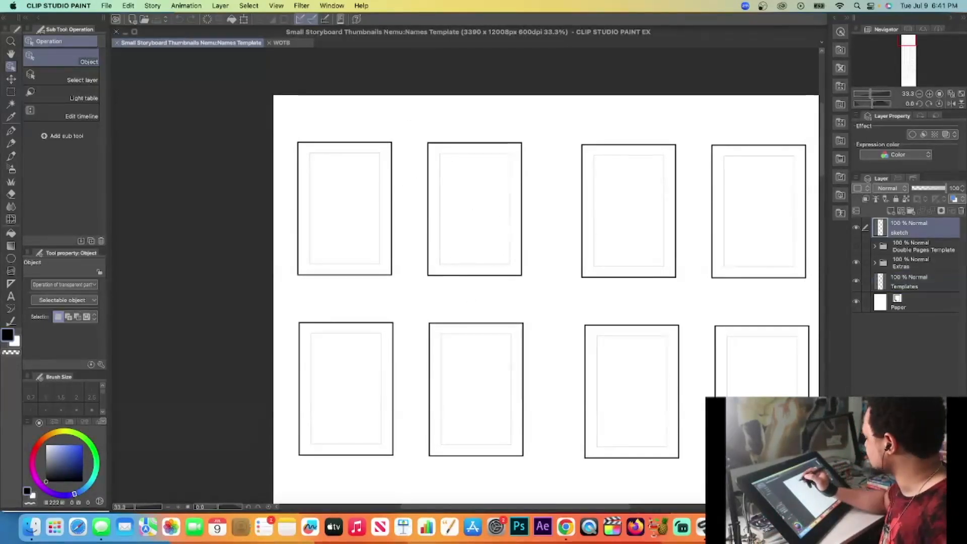
key(p)
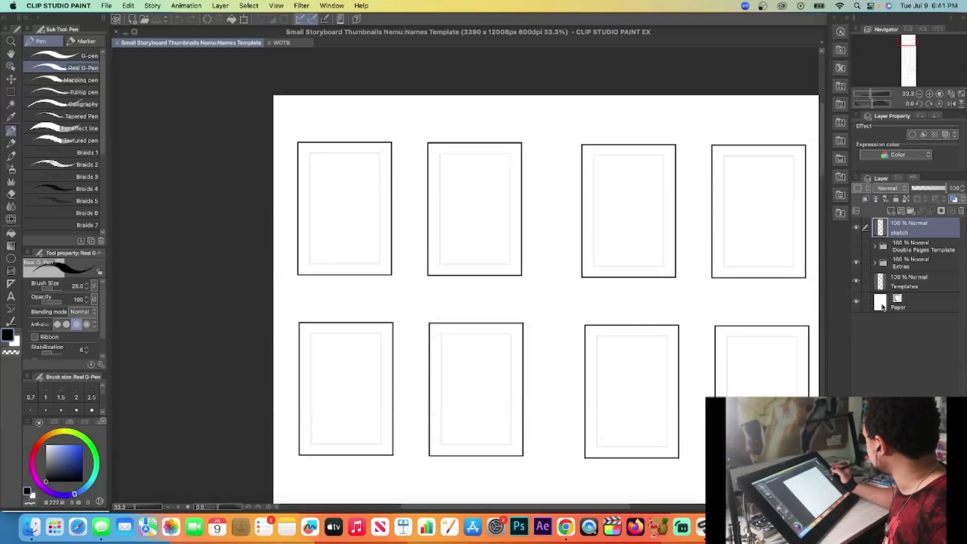
click(857, 227)
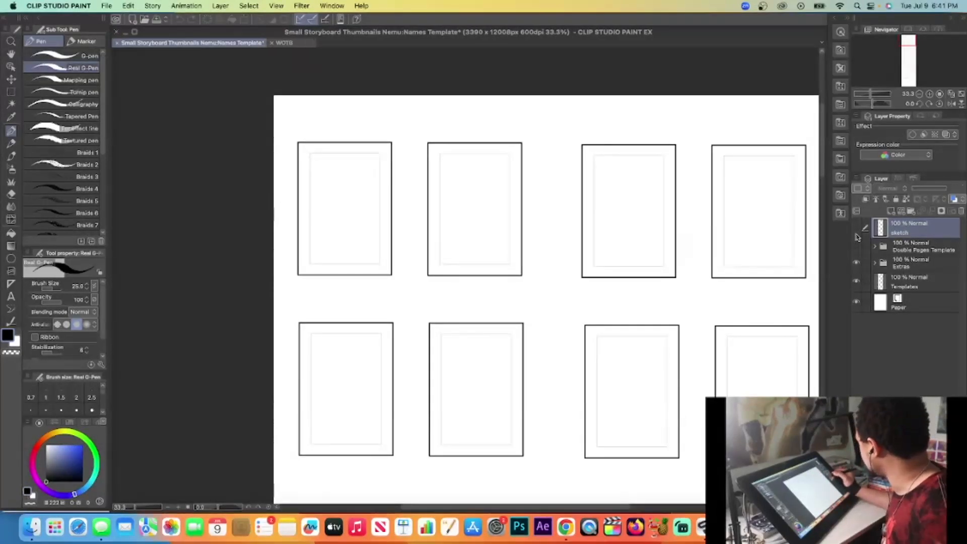
click(857, 228)
mouse_move(562, 125)
mouse_down()
mouse_move(519, 288)
mouse_move(663, 260)
mouse_up()
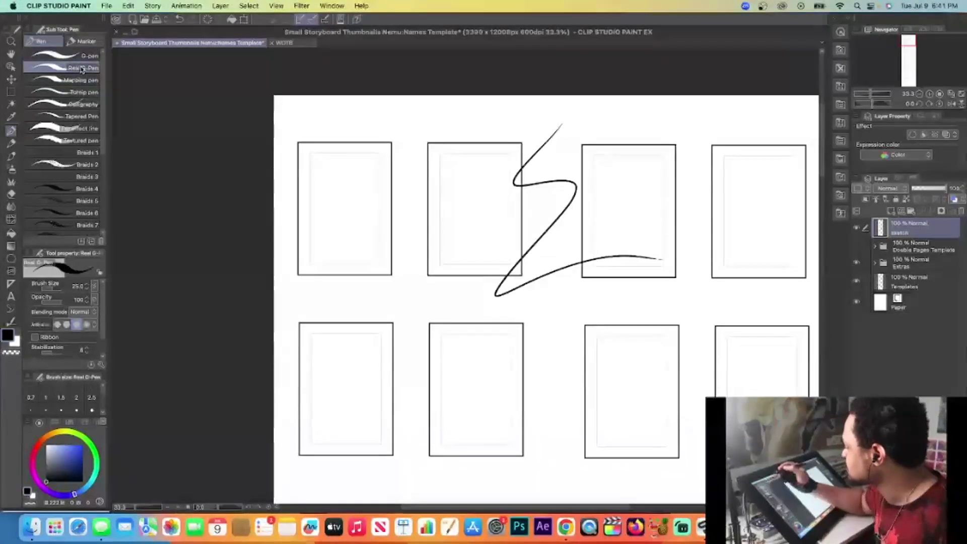
key(super+z)
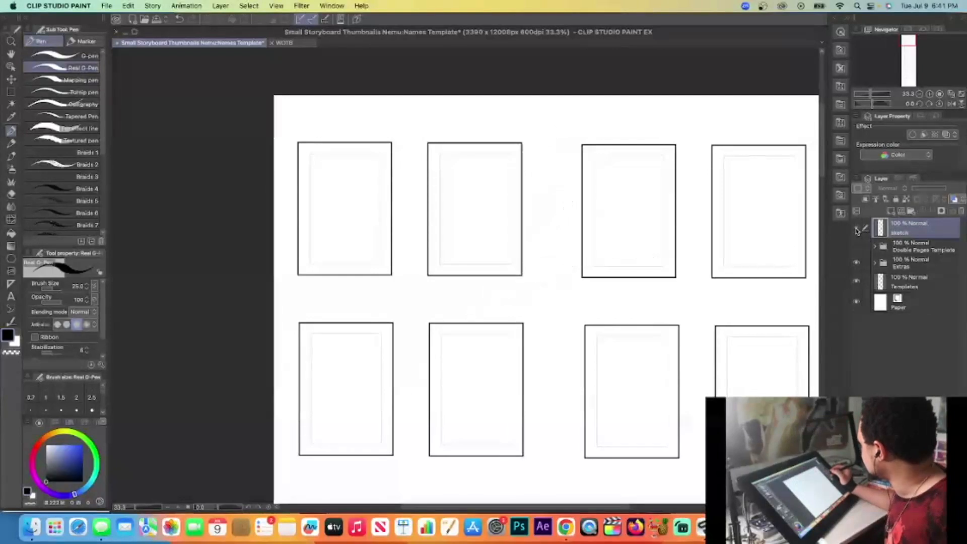
key(super+shift+z)
key(super+z)
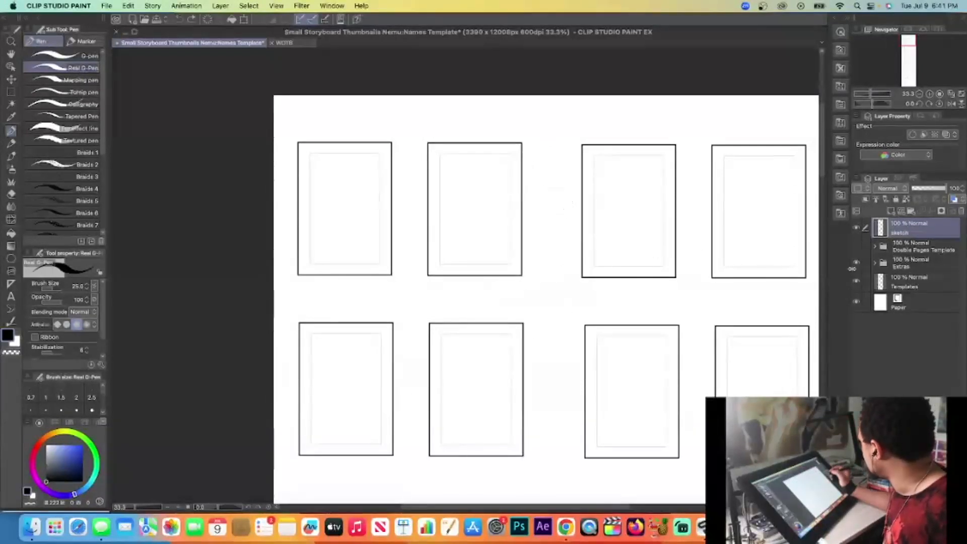
click(857, 281)
click(856, 281)
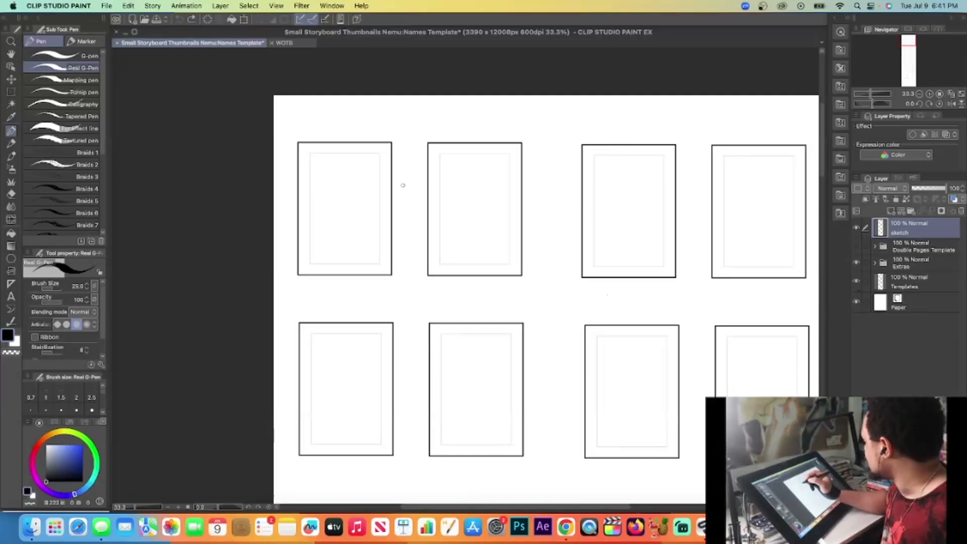
Handwrite an L above the first thumbnail page and an R above the second page of the top row
scroll(390, 145, up, 1)
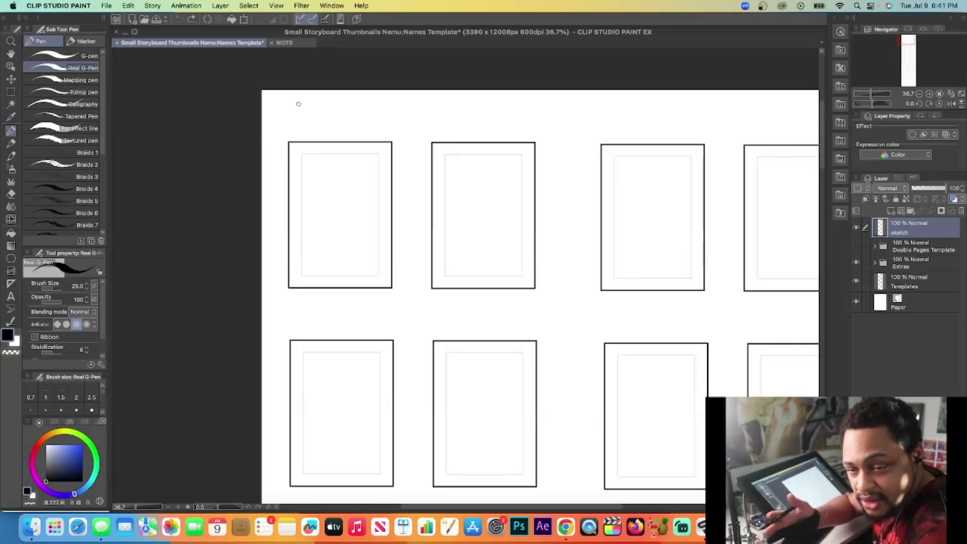
drag(290, 119, 296, 125)
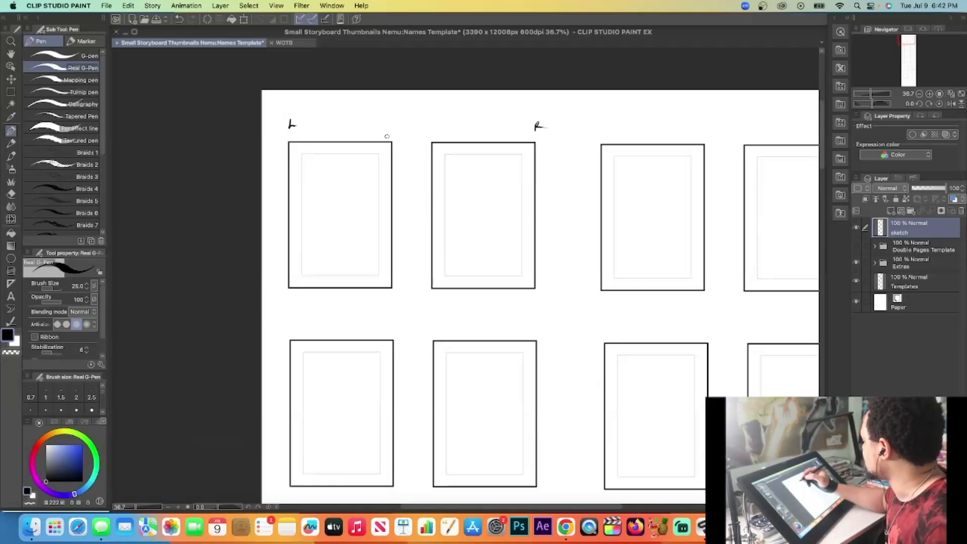
Trace the inner guide frame of the L page freehand and scribble marks in its outer left margin
scroll(391, 142, up, 1)
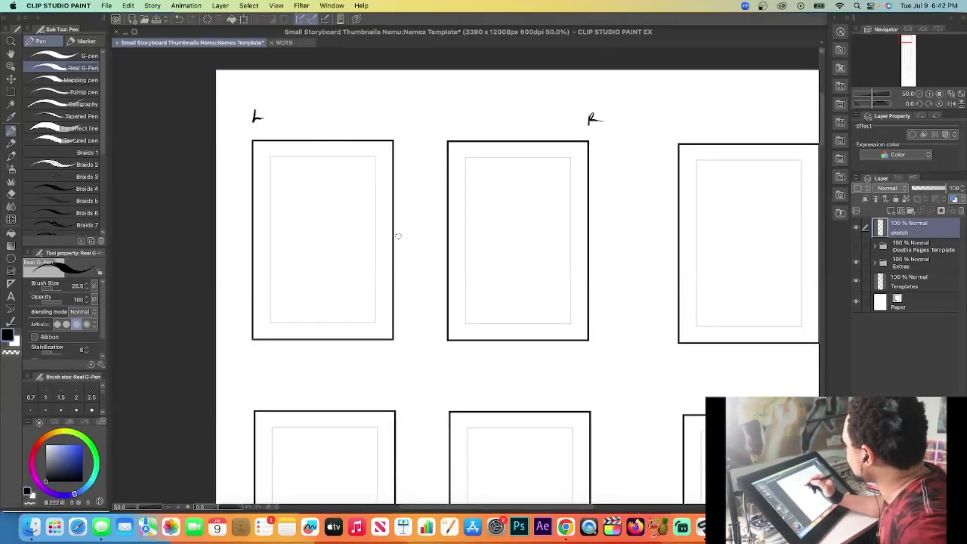
mouse_move(271, 157)
mouse_down()
mouse_move(376, 157)
mouse_move(383, 228)
mouse_up()
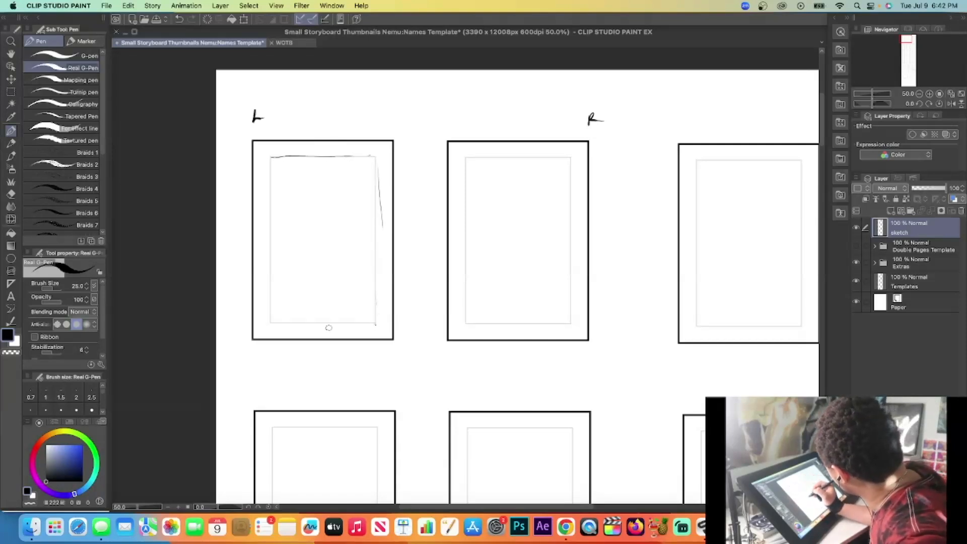
drag(271, 157, 267, 276)
drag(271, 316, 274, 154)
drag(271, 320, 376, 323)
drag(380, 273, 380, 257)
drag(375, 151, 377, 322)
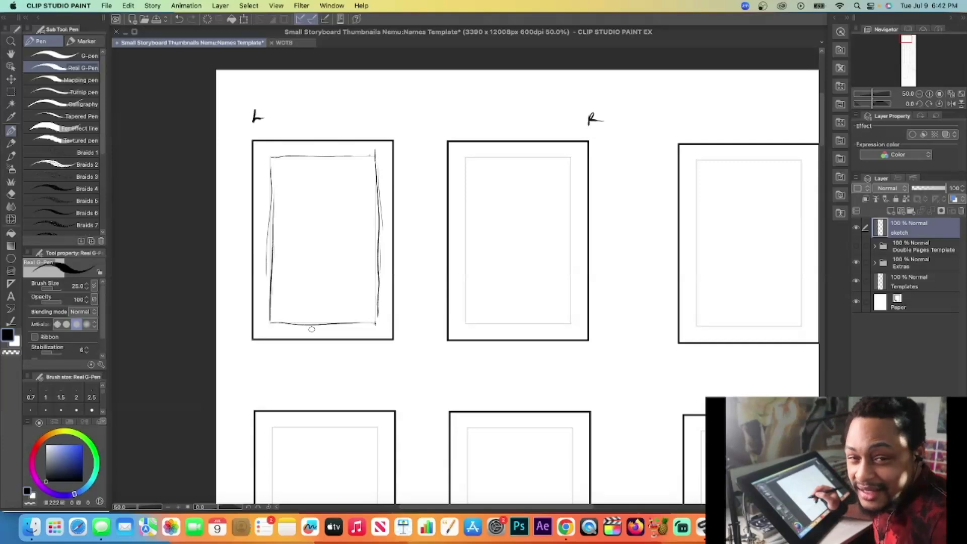
mouse_move(257, 316)
mouse_down()
mouse_move(262, 302)
mouse_move(258, 325)
mouse_move(267, 219)
mouse_up()
drag(261, 165, 273, 144)
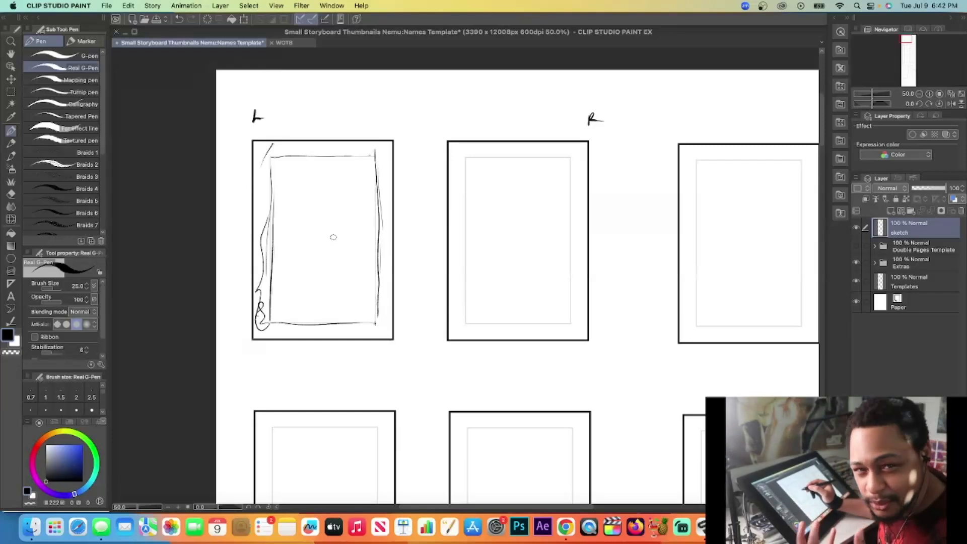
Write LIVE inside the L page's inner frame and trace the inner guide frame of the R page
mouse_move(302, 217)
mouse_down()
mouse_move(310, 229)
mouse_move(331, 215)
mouse_move(335, 226)
mouse_up()
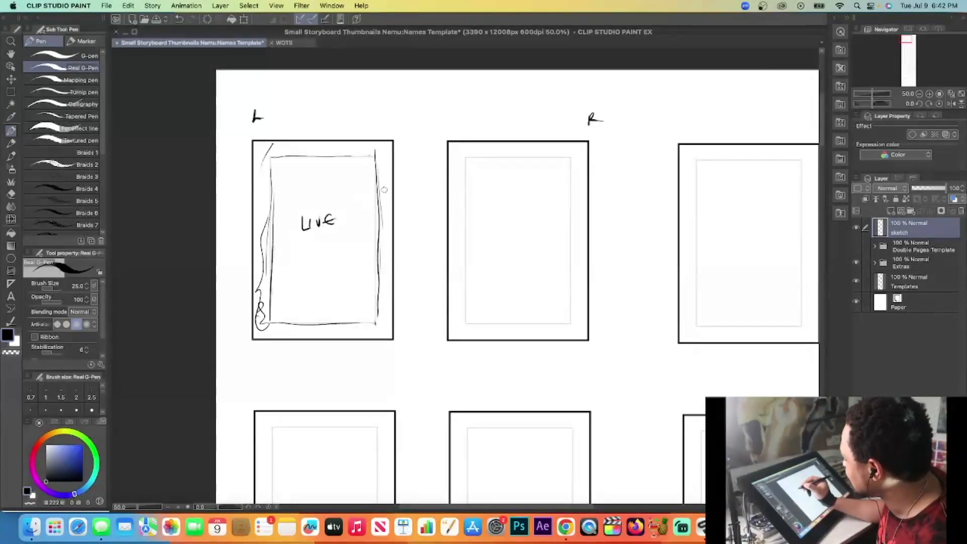
mouse_move(468, 158)
mouse_down()
mouse_move(470, 314)
mouse_move(500, 160)
mouse_move(570, 154)
mouse_move(573, 312)
mouse_move(473, 326)
mouse_move(467, 248)
mouse_up()
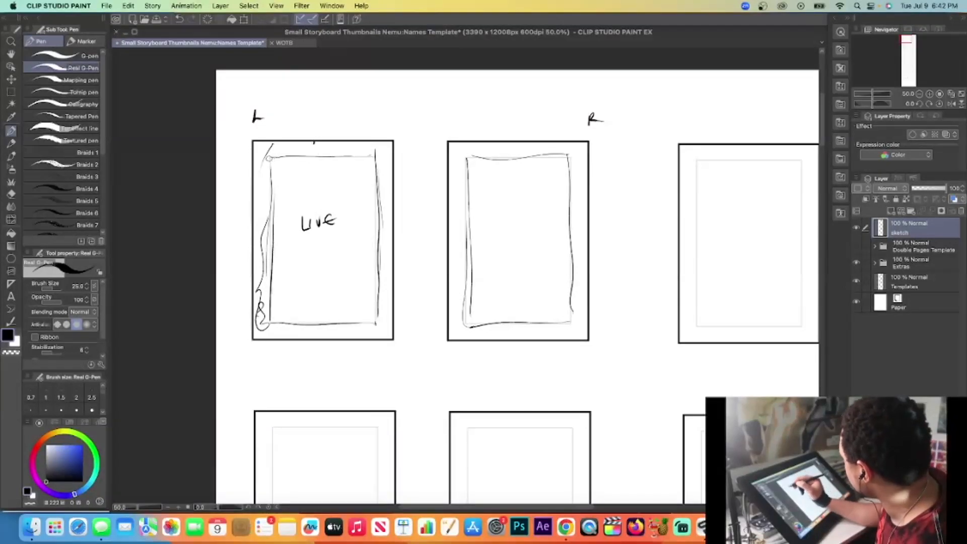
Ink a full-width panel across the top of the L page's live area and draw a vertical dividing line between the two pages
drag(271, 157, 374, 156)
mouse_move(270, 157)
mouse_down()
mouse_move(273, 205)
mouse_move(377, 198)
mouse_up()
drag(374, 153, 377, 200)
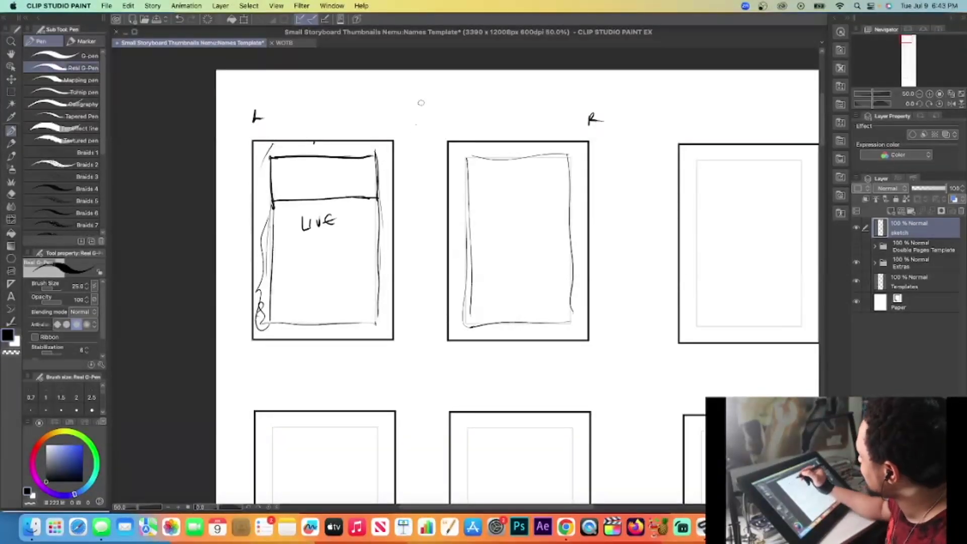
mouse_move(422, 90)
mouse_down()
mouse_move(413, 279)
mouse_move(425, 357)
mouse_up()
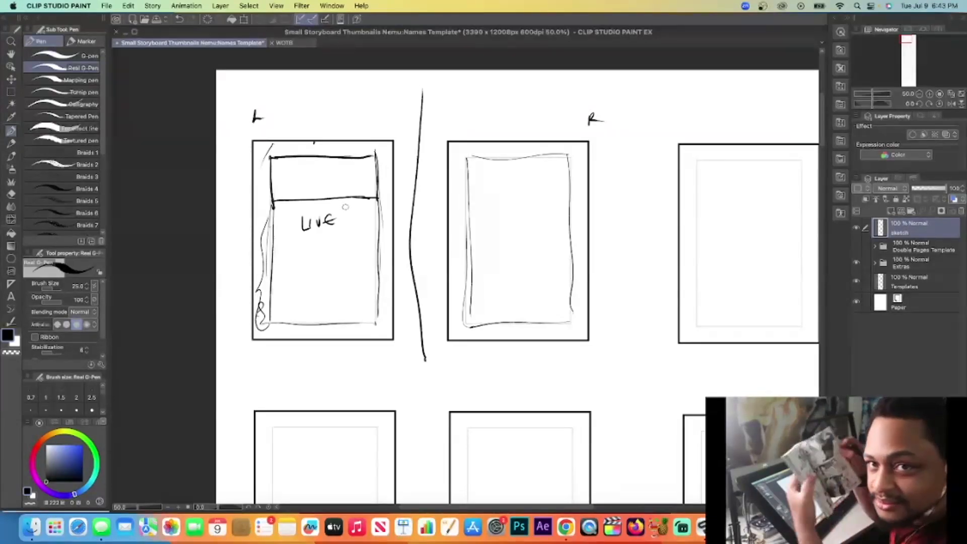
click(702, 527)
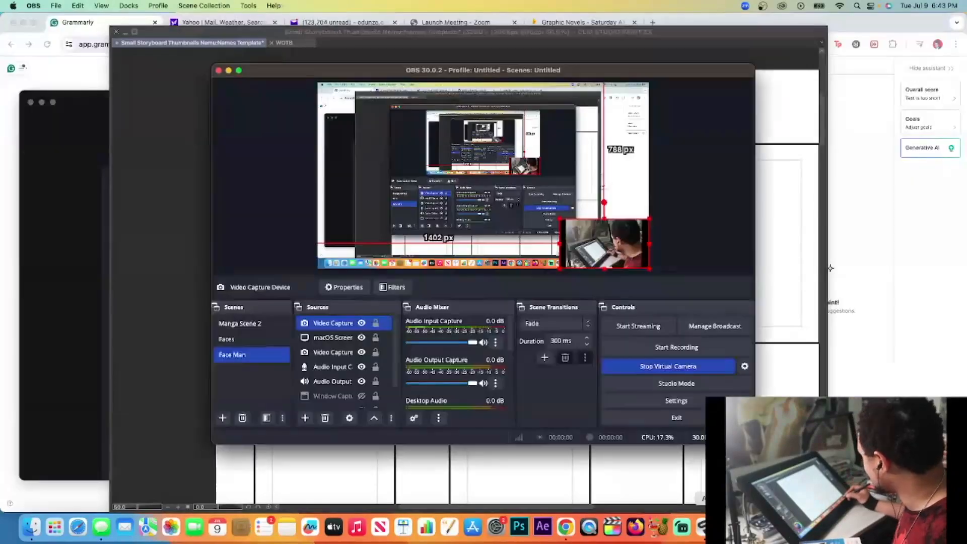
click(258, 345)
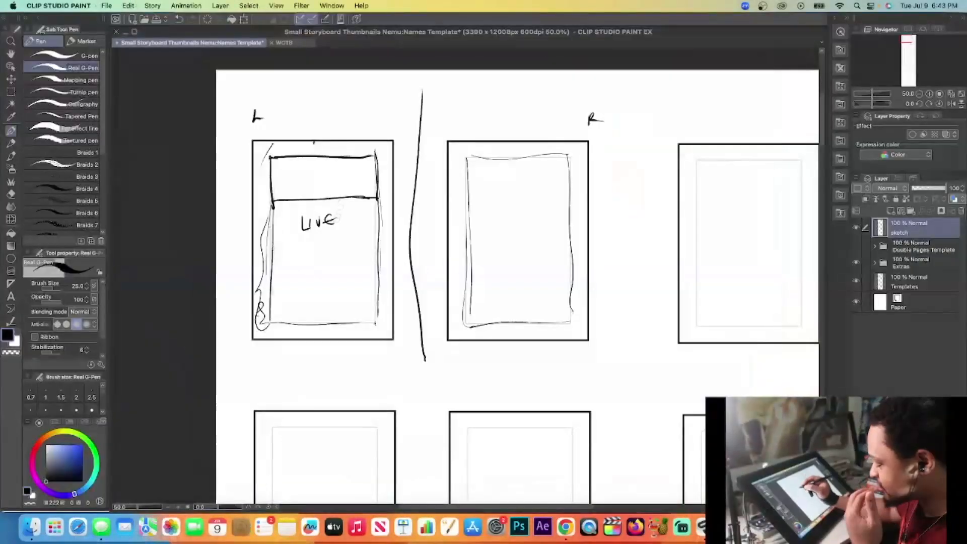
Draw two more full-width panels below the first one on the L page, leaving narrow gutters between them
mouse_move(271, 206)
mouse_down()
mouse_move(376, 203)
mouse_move(378, 286)
mouse_up()
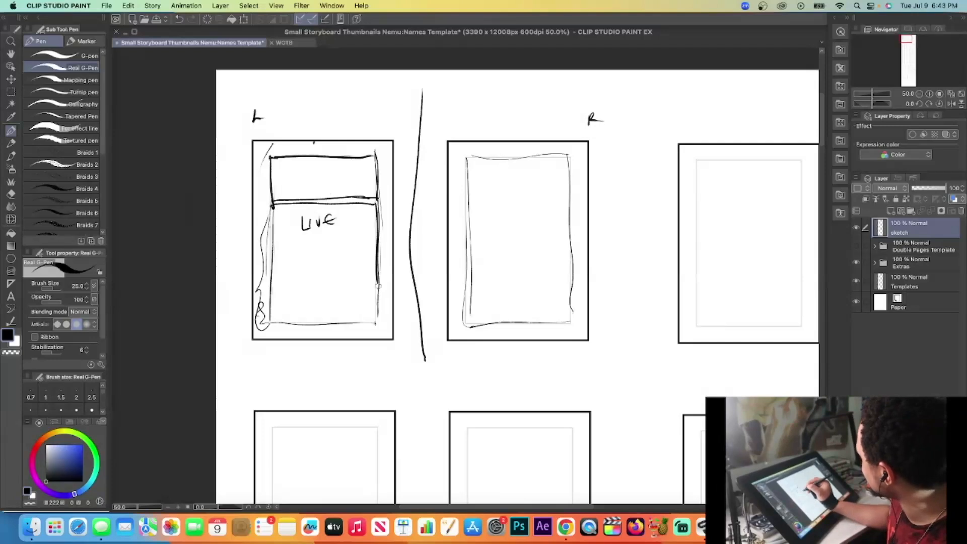
mouse_move(272, 205)
mouse_down()
mouse_move(271, 263)
mouse_move(385, 268)
mouse_up()
drag(277, 266, 381, 269)
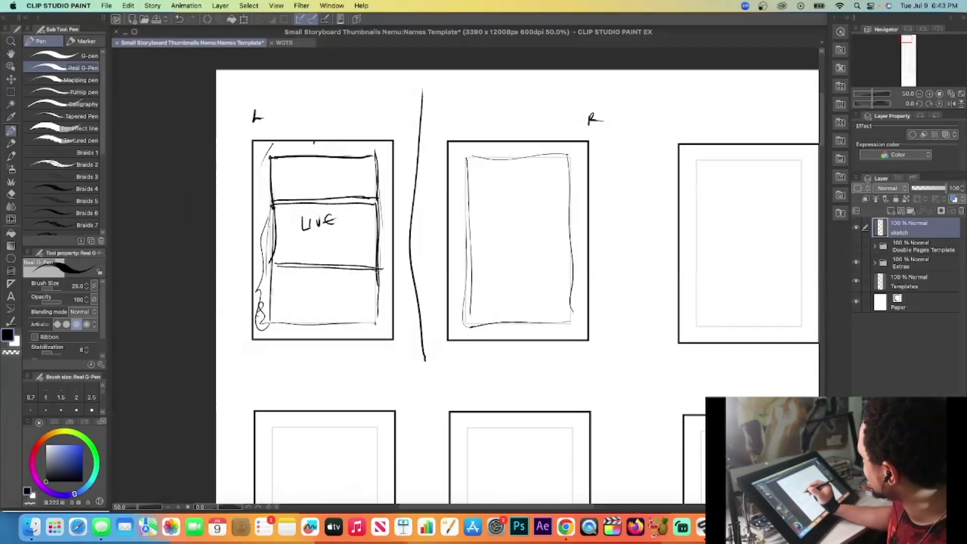
mouse_move(274, 267)
mouse_down()
mouse_move(274, 326)
mouse_move(290, 315)
mouse_up()
drag(264, 324, 381, 322)
drag(377, 263, 380, 322)
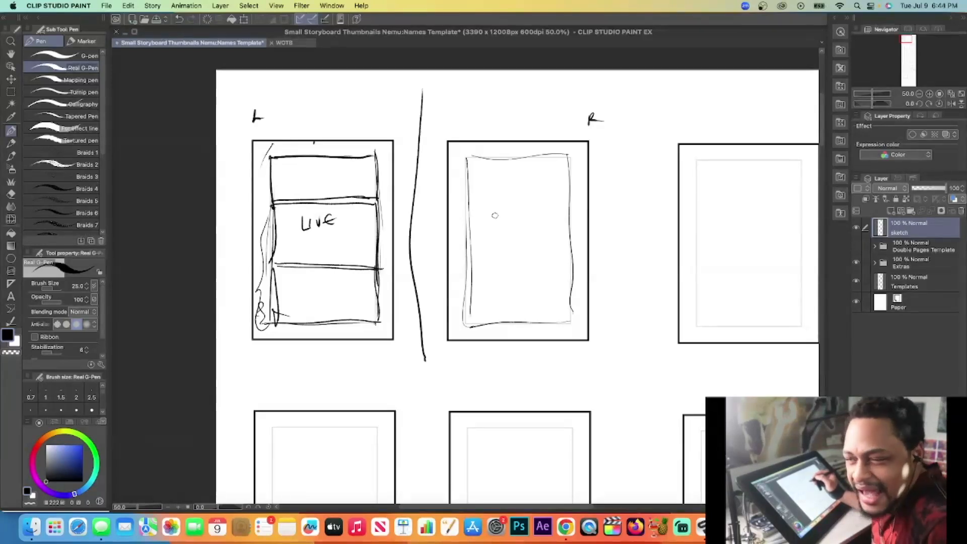
Divide the R page into five panels with slanted gutters: two on top, one across the middle and two below, and darken the outer borders
mouse_move(518, 143)
mouse_down()
mouse_move(549, 221)
mouse_move(569, 218)
mouse_up()
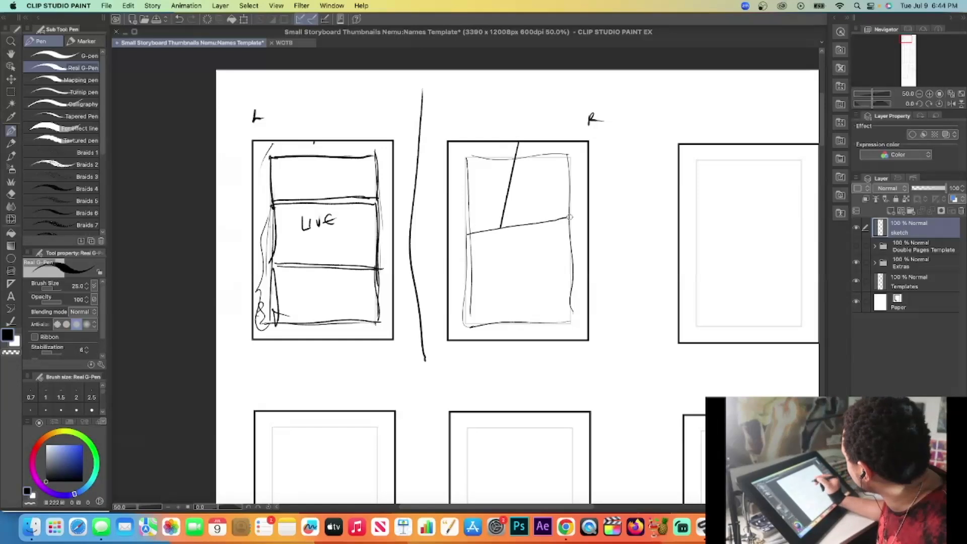
drag(468, 235, 572, 219)
drag(470, 262, 575, 272)
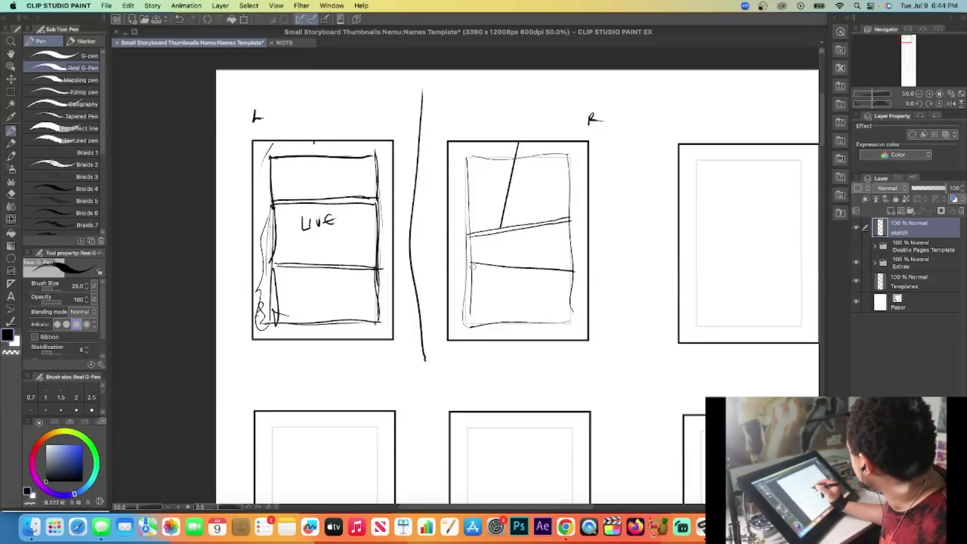
mouse_move(473, 266)
mouse_down()
mouse_move(581, 279)
mouse_move(522, 324)
mouse_up()
drag(472, 157, 568, 158)
drag(467, 156, 471, 278)
mouse_move(469, 235)
mouse_down()
mouse_move(466, 324)
mouse_move(575, 325)
mouse_move(571, 270)
mouse_up()
drag(572, 154, 570, 286)
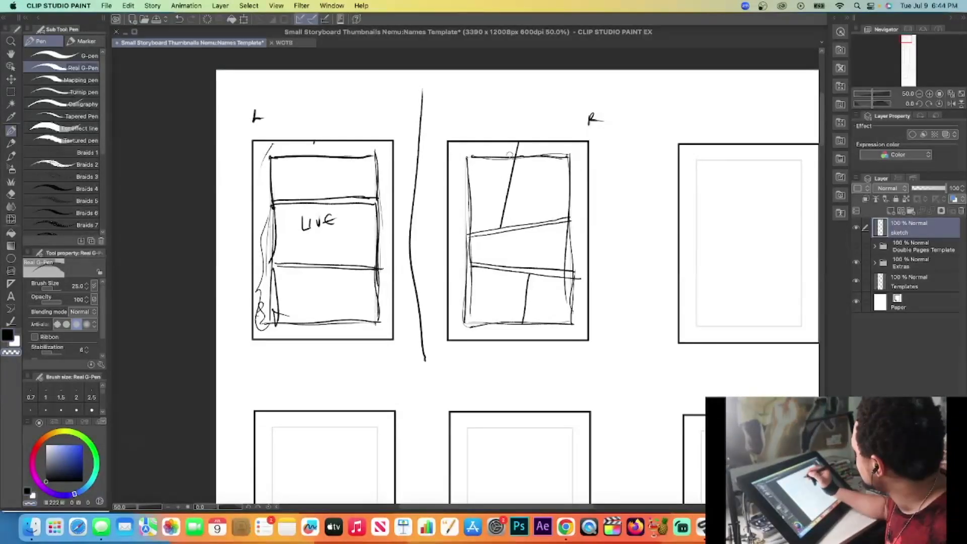
Number the R page's panels 1 to 5 in left-to-right, top-to-bottom reading order
mouse_move(491, 183)
mouse_down()
mouse_move(492, 192)
mouse_move(539, 195)
mouse_up()
drag(515, 240, 519, 249)
mouse_move(491, 293)
mouse_down()
mouse_move(506, 297)
mouse_move(496, 305)
mouse_up()
mouse_move(546, 291)
mouse_down()
mouse_move(551, 299)
mouse_move(555, 289)
mouse_up()
Turn panel 1 into a bleed: erase its top and left borders, extend its dividers to the page edge and add an outward arrow
drag(469, 143, 469, 174)
drag(519, 142, 514, 169)
drag(471, 233, 444, 241)
drag(469, 143, 470, 229)
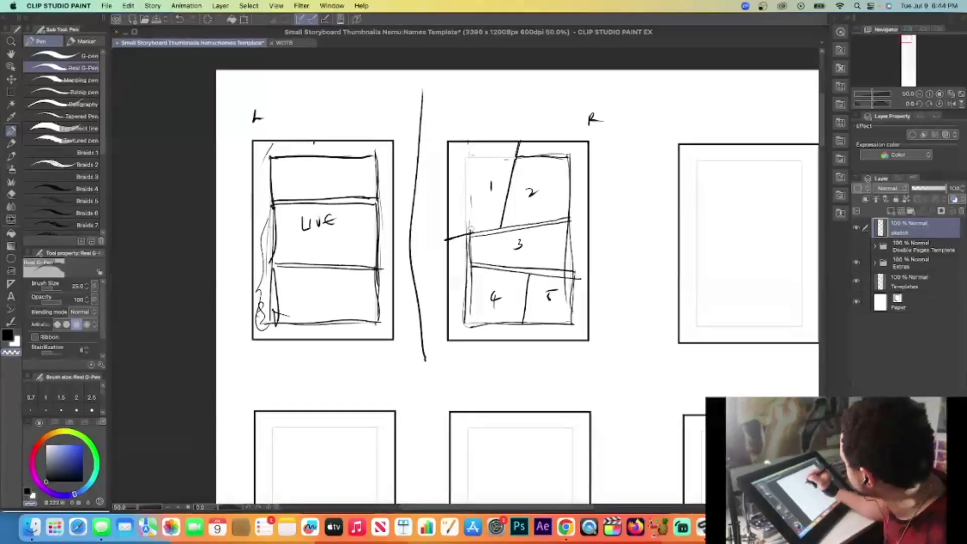
drag(459, 194, 459, 201)
Reinforce the dividing line between the L and R pages with two more long vertical strokes
drag(420, 88, 423, 372)
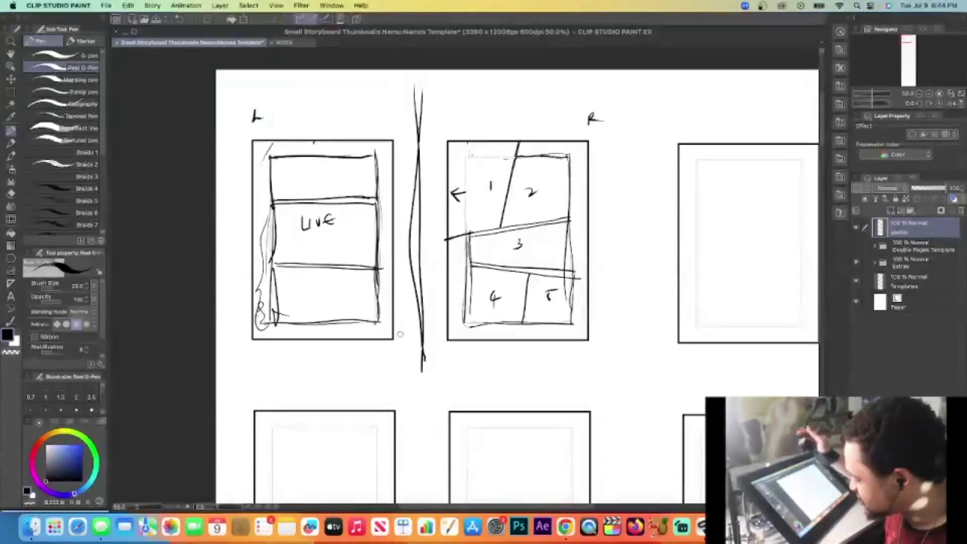
drag(426, 84, 423, 372)
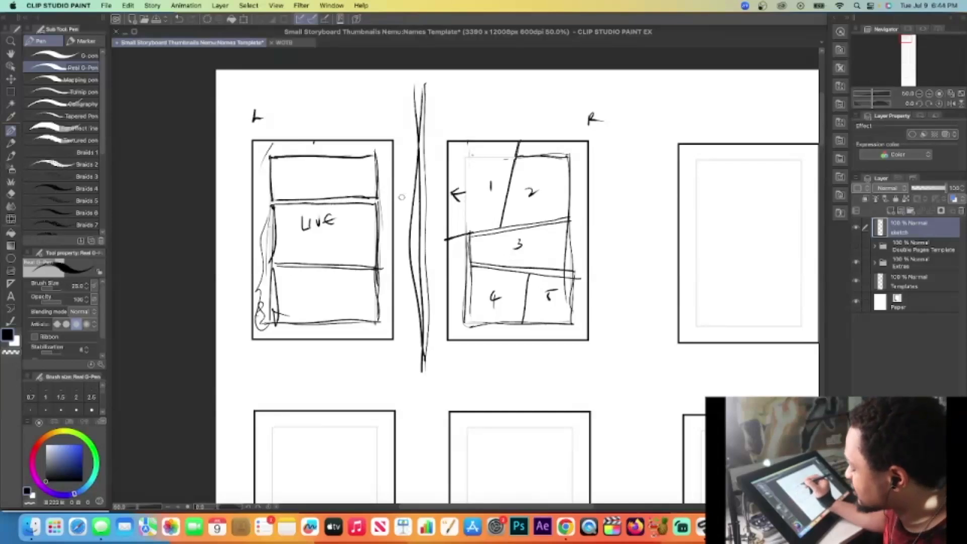
mouse_move(519, 147)
mouse_down()
mouse_move(527, 121)
mouse_move(503, 228)
mouse_up()
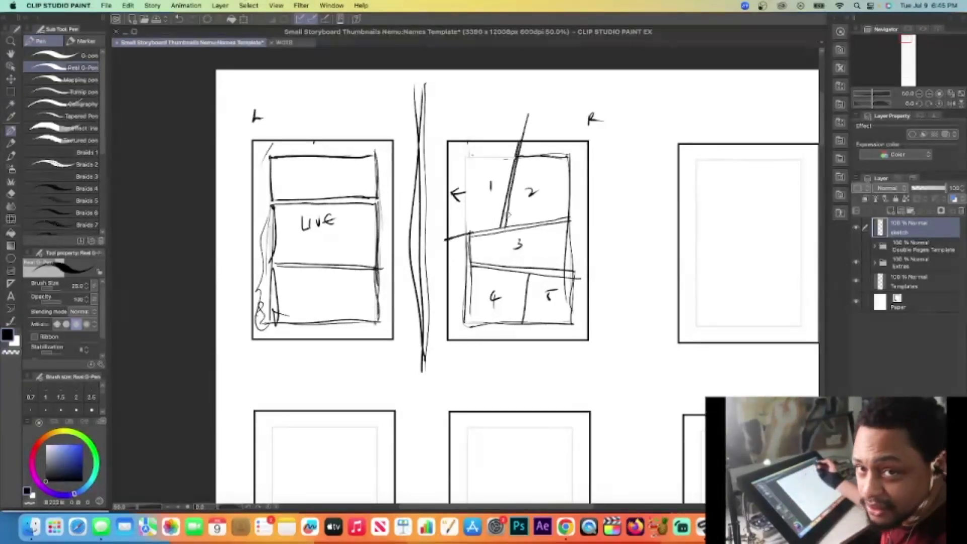
key(ctrl+z)
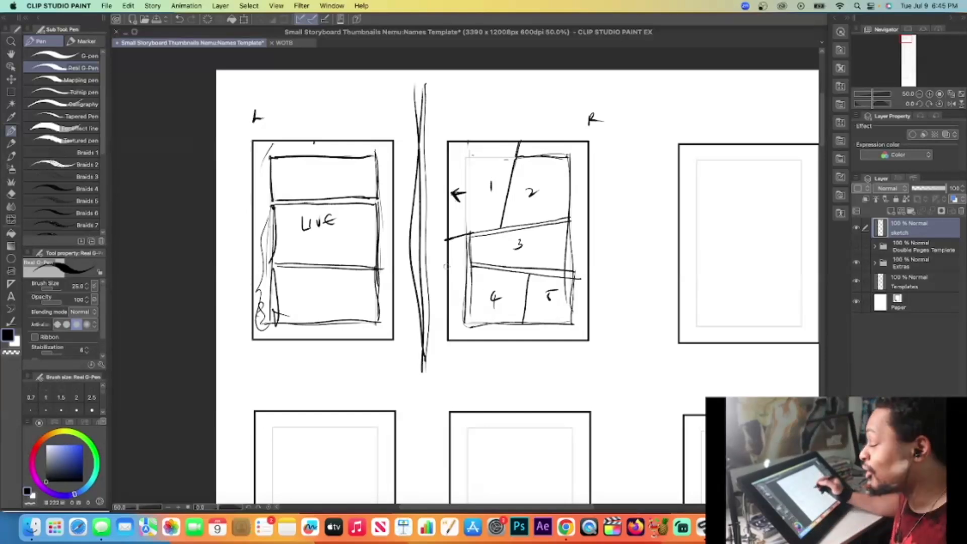
Trace the inner guide frames on both halves of the double-page spread thumbnail near the end of the template
scroll(446, 266, down, 5)
scroll(822, 213, down, 5)
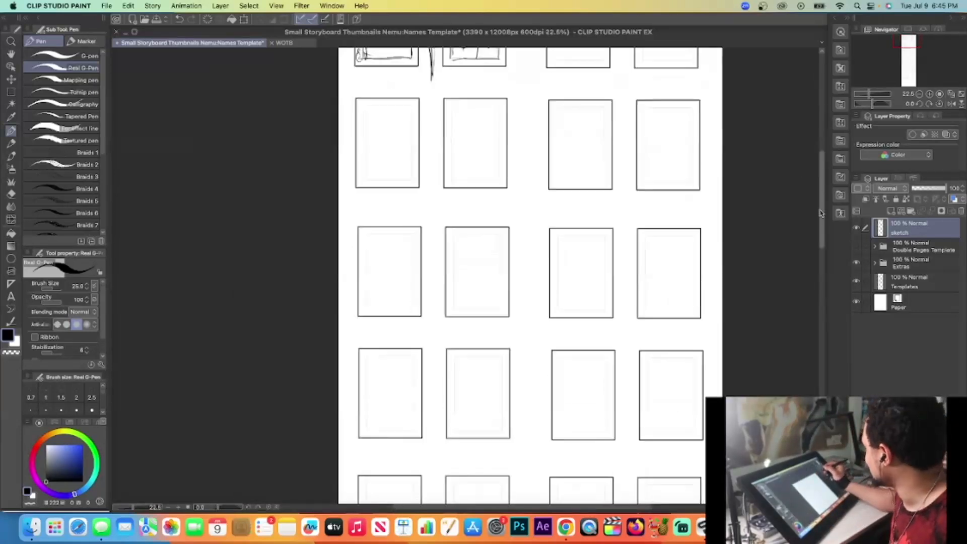
scroll(823, 213, down, 5)
scroll(466, 298, up, 4)
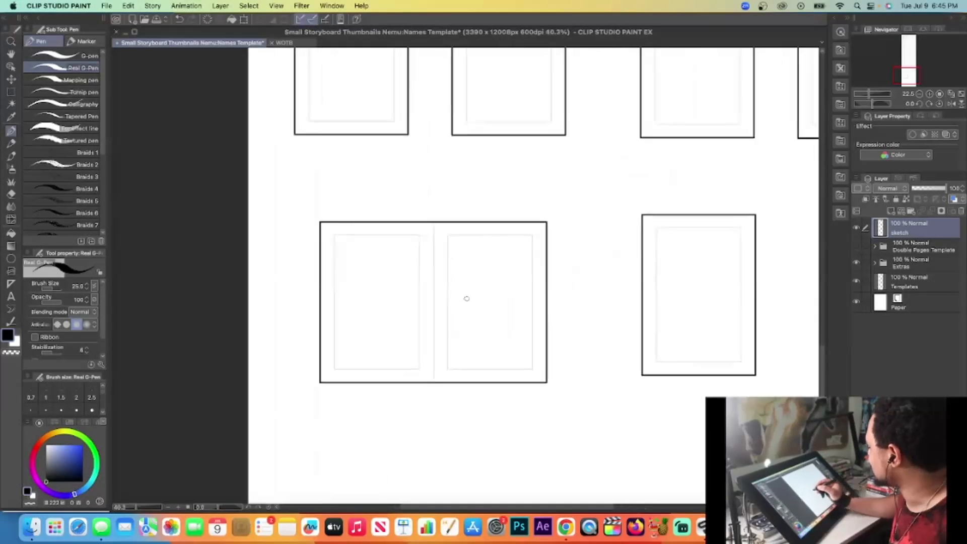
scroll(467, 298, up, 1)
mouse_move(328, 230)
mouse_down()
mouse_move(417, 227)
mouse_move(410, 375)
mouse_up()
mouse_move(323, 233)
mouse_down()
mouse_move(325, 367)
mouse_move(332, 377)
mouse_move(412, 373)
mouse_up()
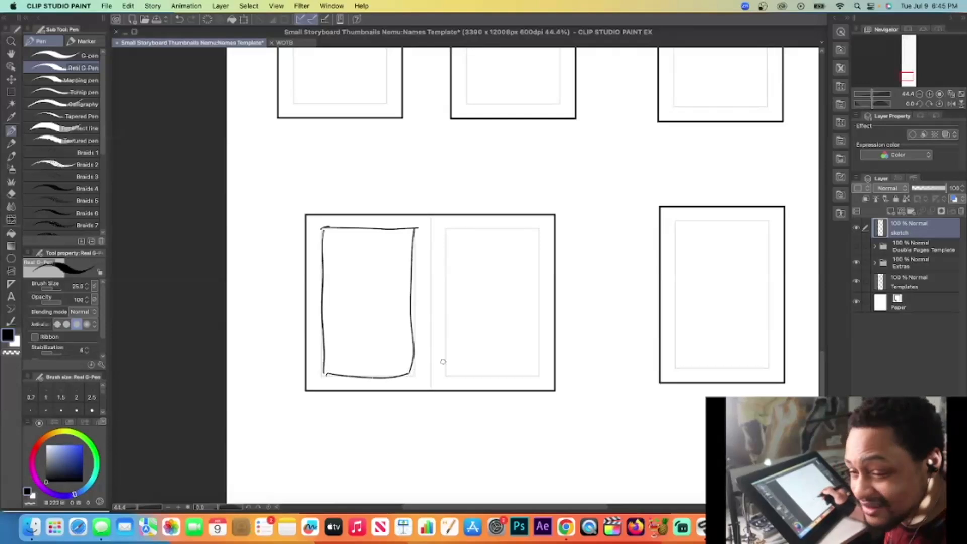
mouse_move(447, 230)
mouse_down()
mouse_move(444, 371)
mouse_move(535, 375)
mouse_up()
mouse_move(454, 228)
mouse_down()
mouse_move(536, 227)
mouse_move(545, 371)
mouse_up()
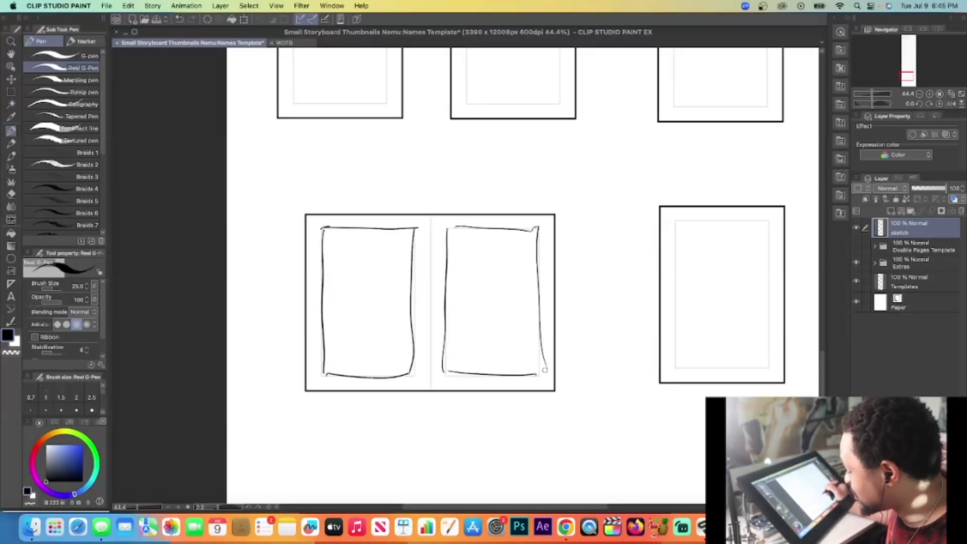
Divide the double-page spread with a slightly rising line across both pages and erase most of the inner frame sketches above it
drag(304, 328, 559, 309)
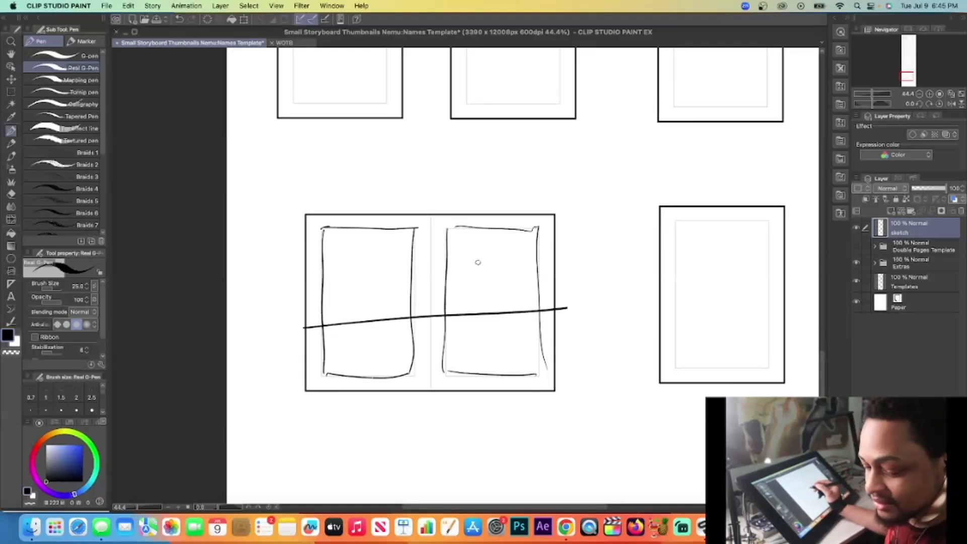
key(e)
drag(539, 237, 449, 228)
drag(323, 251, 393, 230)
mouse_move(318, 297)
mouse_down()
mouse_move(540, 290)
mouse_move(315, 316)
mouse_move(531, 289)
mouse_move(525, 274)
mouse_move(310, 254)
mouse_move(513, 234)
mouse_move(403, 252)
mouse_move(328, 300)
mouse_move(553, 293)
mouse_move(324, 315)
mouse_move(572, 296)
mouse_up()
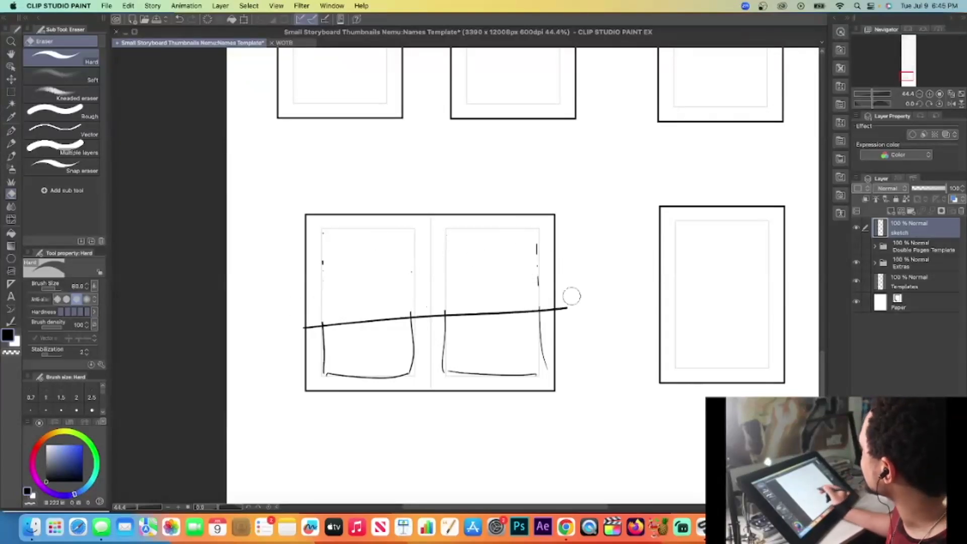
Sketch a small rounded box on the spread's left half, then undo the lines and circled shape reaching into the right half
key(p)
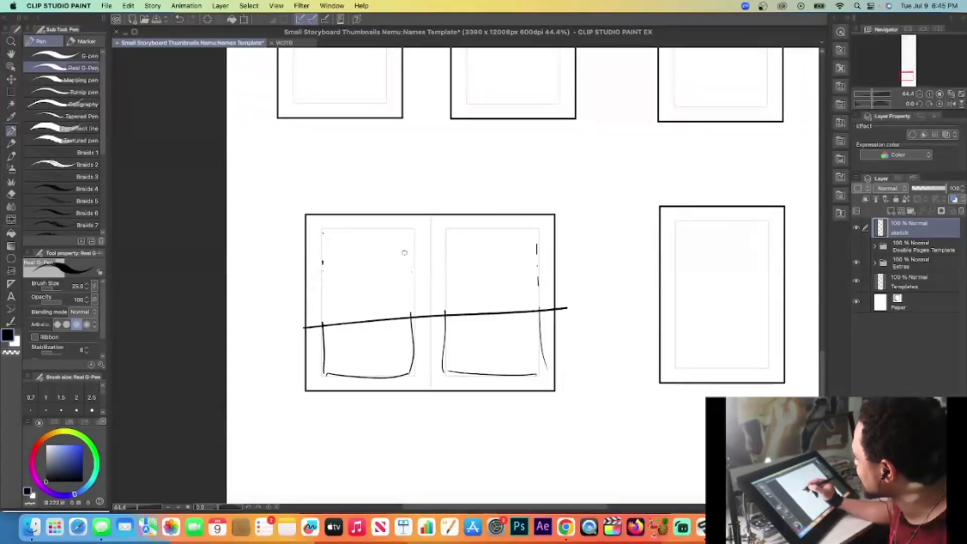
mouse_move(378, 245)
mouse_down()
mouse_move(387, 265)
mouse_move(467, 246)
mouse_move(484, 265)
mouse_move(465, 273)
mouse_move(469, 260)
mouse_move(382, 292)
mouse_up()
mouse_move(490, 247)
mouse_down()
mouse_move(498, 280)
mouse_move(456, 287)
mouse_up()
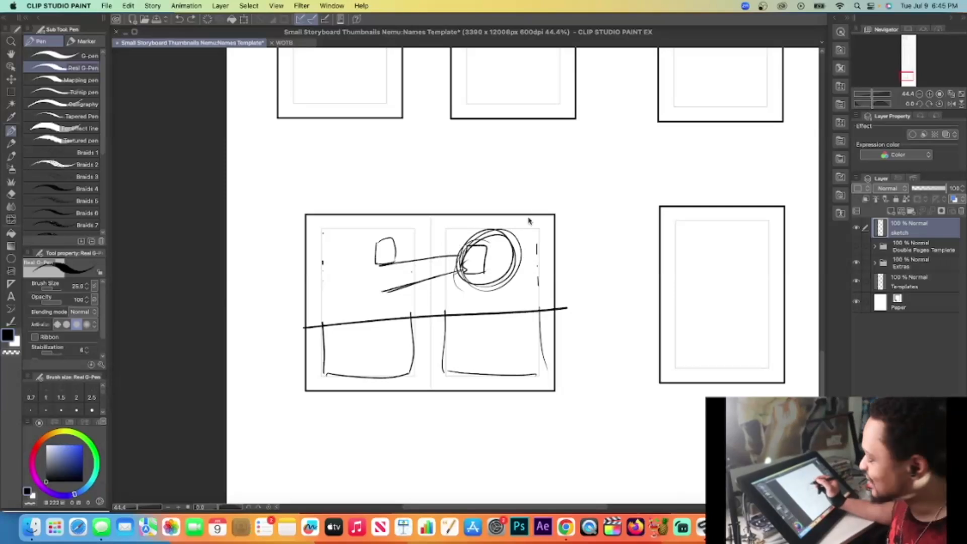
key(super+z)
key(super+z)
key(super+z)
key(super+z)
key(super+z)
key(super+z)
key(super+z)
Sketch a small head shape across the centre fold in the spread's upper panel
mouse_move(419, 258)
mouse_down()
mouse_move(441, 252)
mouse_move(440, 279)
mouse_up()
mouse_move(422, 255)
mouse_down()
mouse_move(438, 272)
mouse_move(418, 273)
mouse_move(442, 278)
mouse_move(421, 286)
mouse_up()
drag(414, 274, 426, 250)
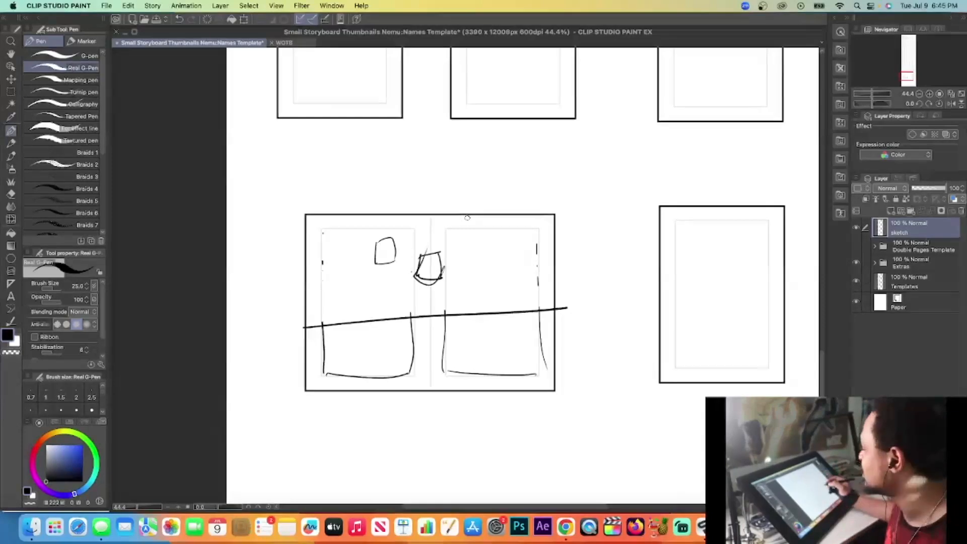
Restrict panel 1 on the R page to a top bleed: extend its side borders to the top edge and erase the outward arrow
drag(821, 384, 821, 101)
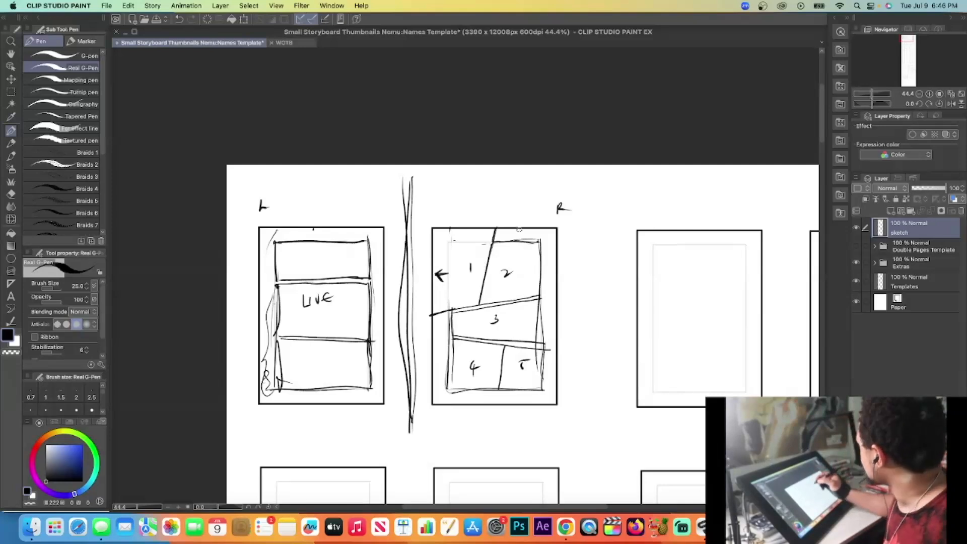
drag(495, 227, 484, 288)
mouse_move(450, 232)
mouse_down()
mouse_move(449, 298)
mouse_move(450, 226)
mouse_up()
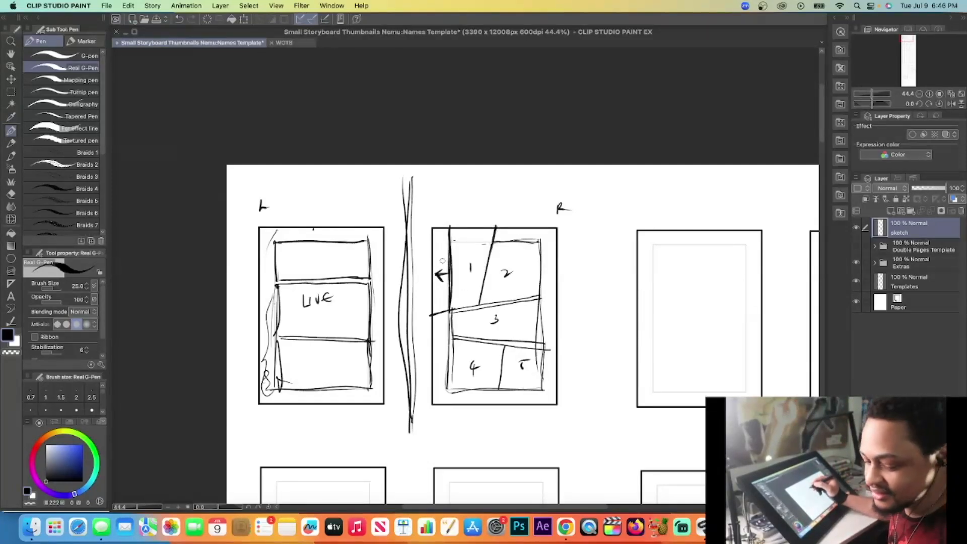
key(e)
drag(442, 272, 429, 325)
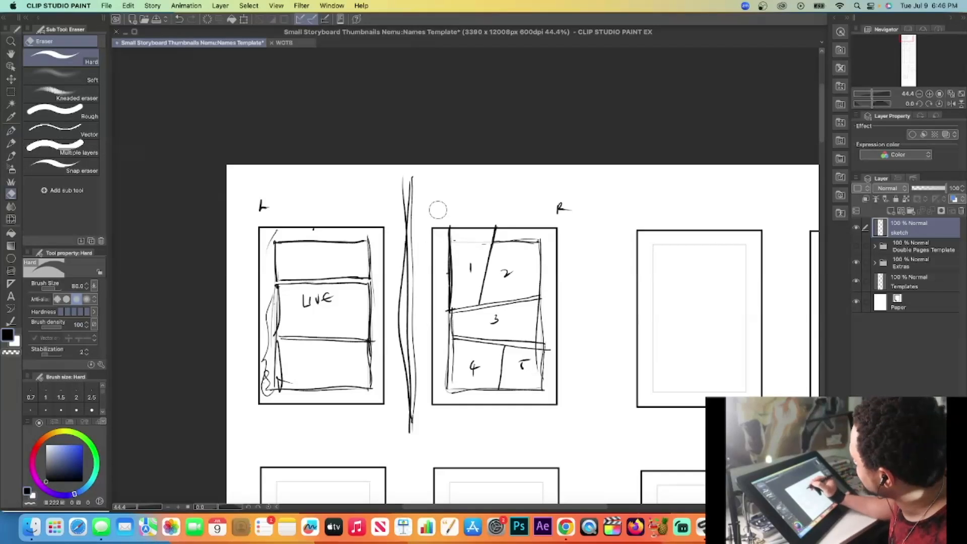
key(p)
drag(448, 228, 450, 299)
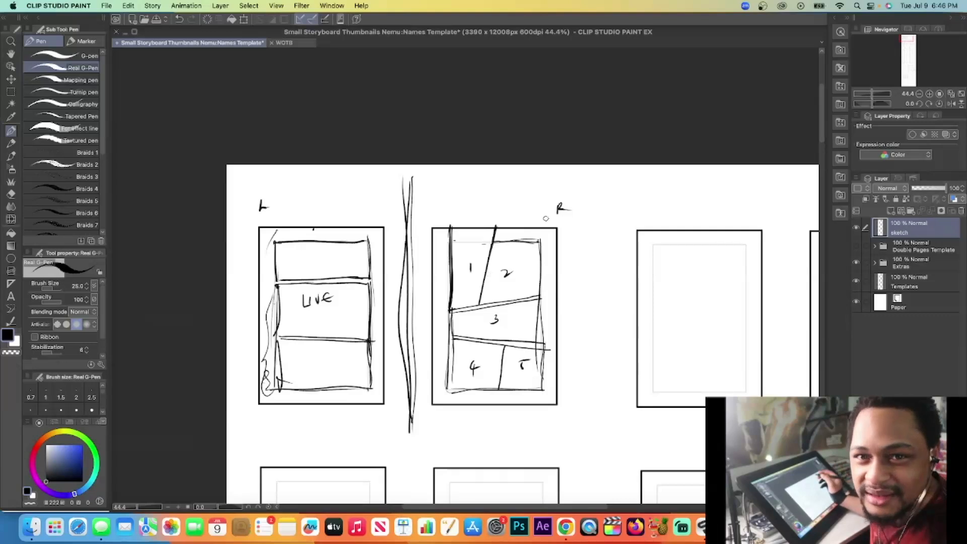
Circle panel 1's number and turn panel 2 into a bleed off the page's top and right edges, marked with outward arrows
drag(475, 245, 471, 241)
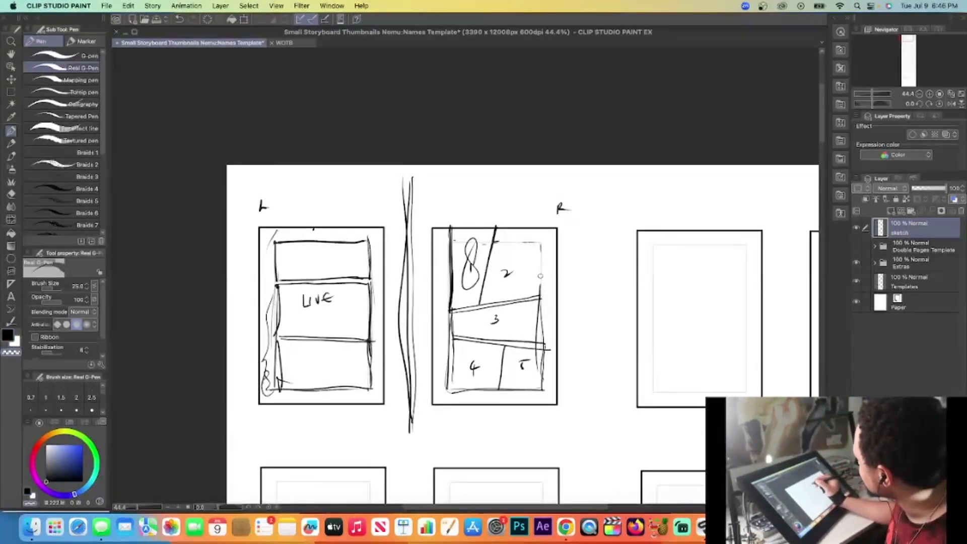
mouse_move(536, 298)
mouse_down()
mouse_move(556, 291)
mouse_move(549, 277)
mouse_up()
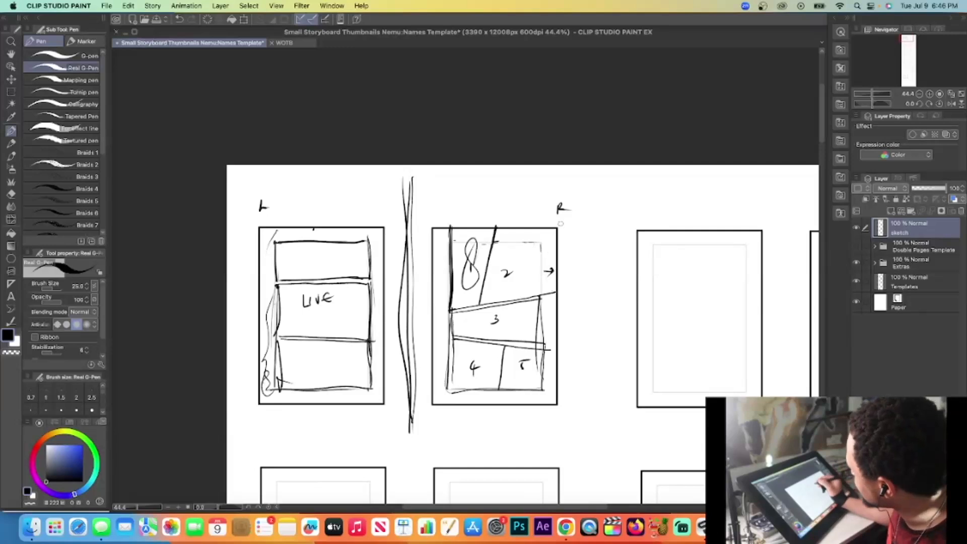
drag(522, 247, 524, 233)
mouse_move(518, 241)
mouse_down()
mouse_move(524, 232)
mouse_move(531, 239)
mouse_up()
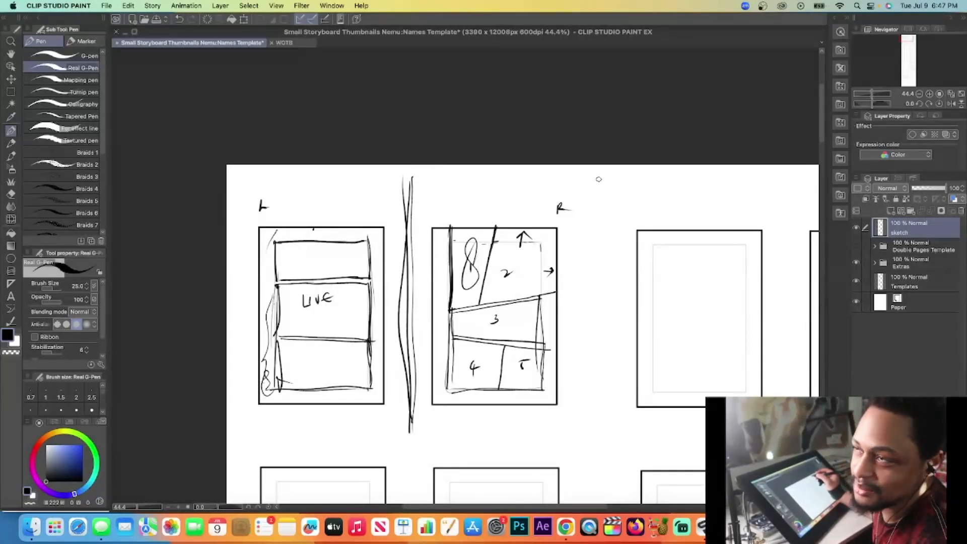
drag(591, 187, 628, 182)
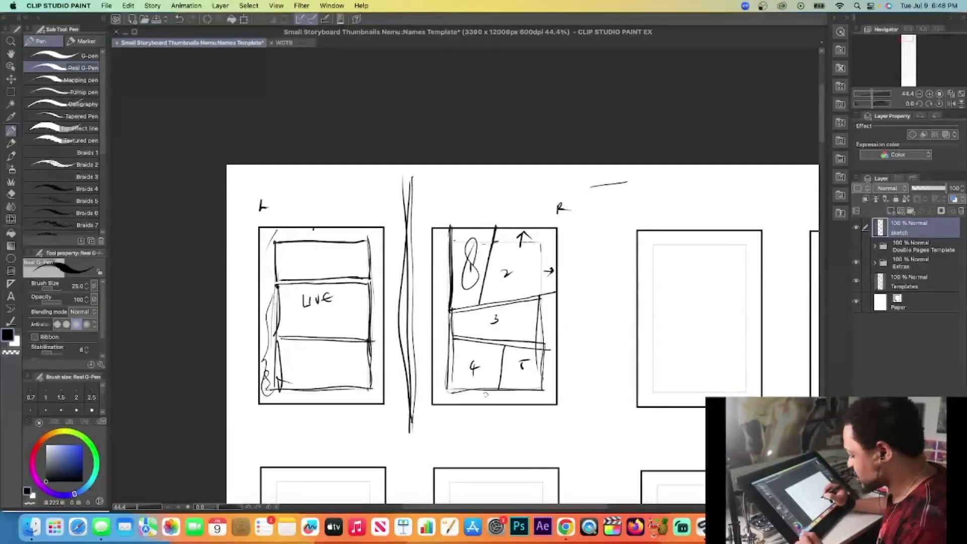
Turn panel 4 into a bottom bleed: erase its bottom border, extend its side borders to the page edge and add a downward arrow
key(e)
drag(452, 390, 491, 391)
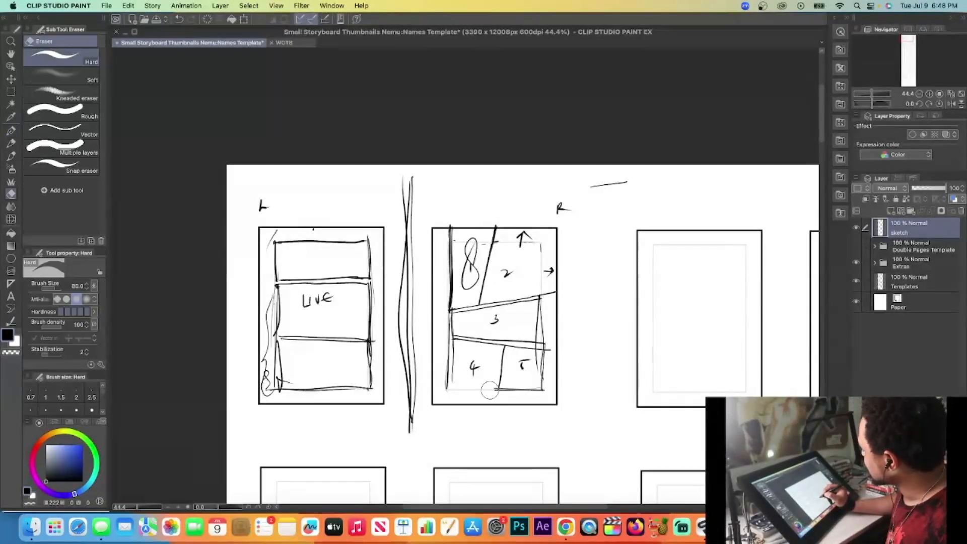
drag(452, 343, 456, 386)
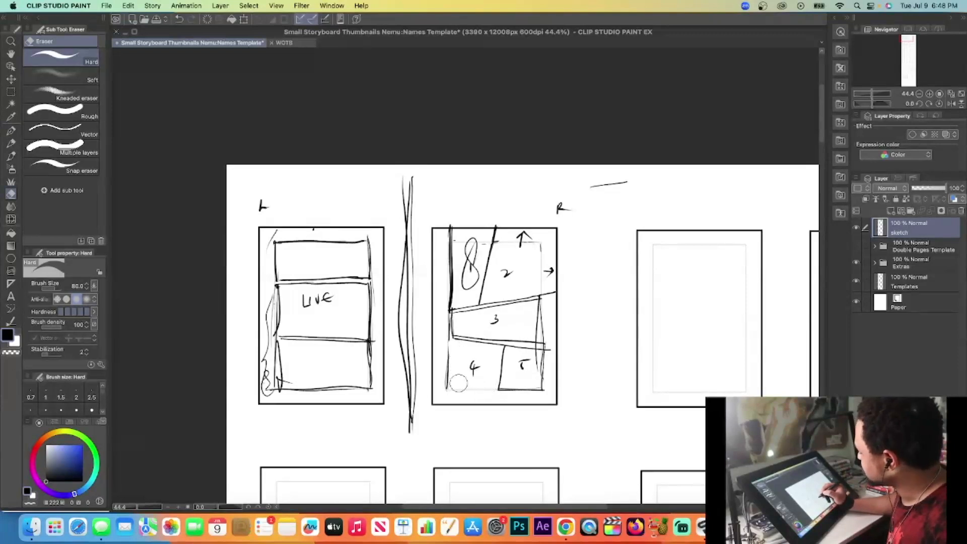
key(p)
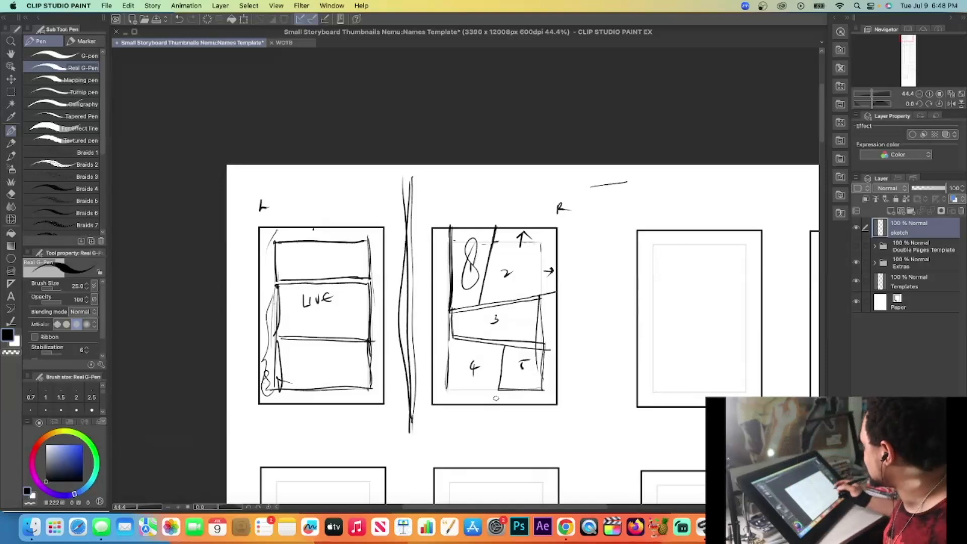
mouse_move(505, 345)
mouse_down()
mouse_move(497, 409)
mouse_move(470, 403)
mouse_move(476, 396)
mouse_up()
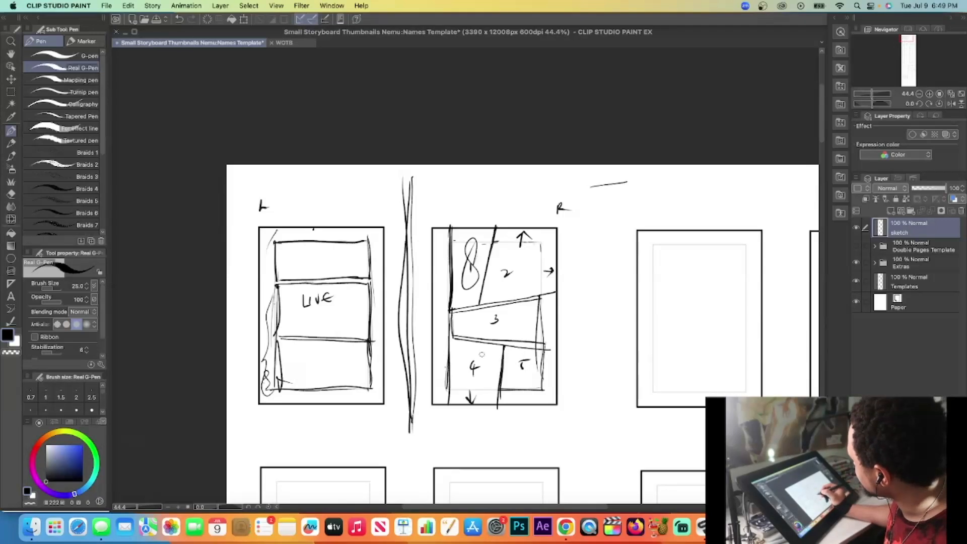
Circle panel 4's number, mark the page's left margin with an arrow and an auto selection, then clear both marks
mouse_move(478, 353)
mouse_down()
mouse_move(434, 369)
mouse_move(441, 376)
mouse_up()
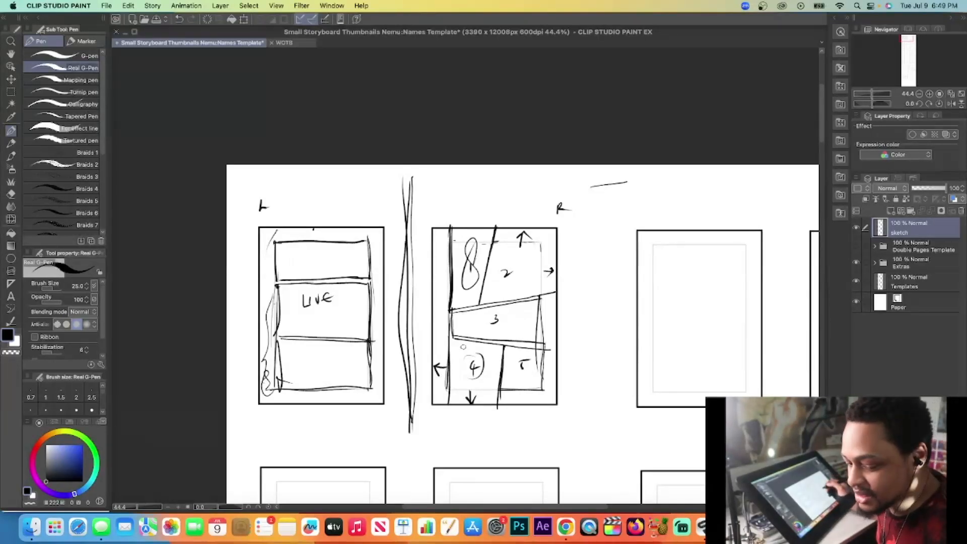
key(w)
click(440, 363)
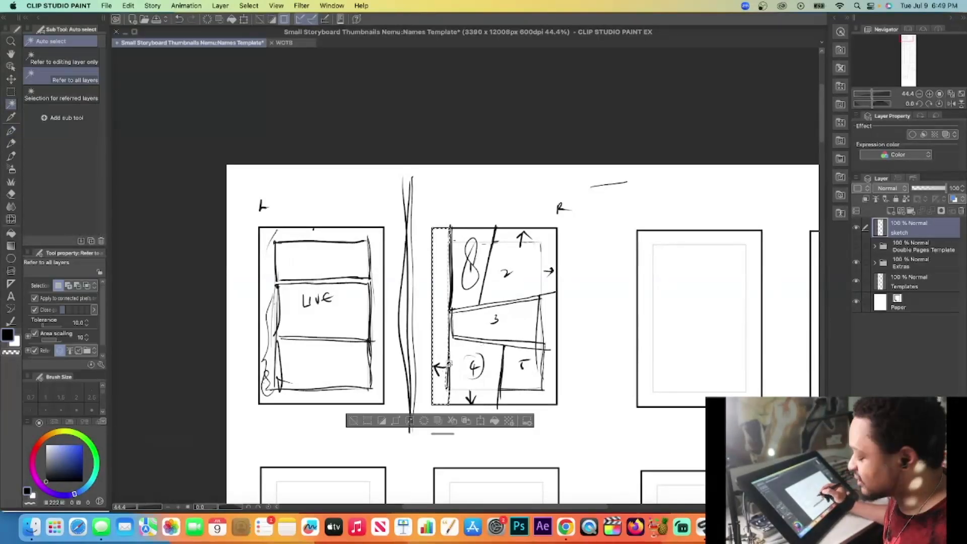
key(super+d)
key(e)
mouse_move(444, 366)
mouse_down()
mouse_move(440, 397)
mouse_move(443, 371)
mouse_up()
key(p)
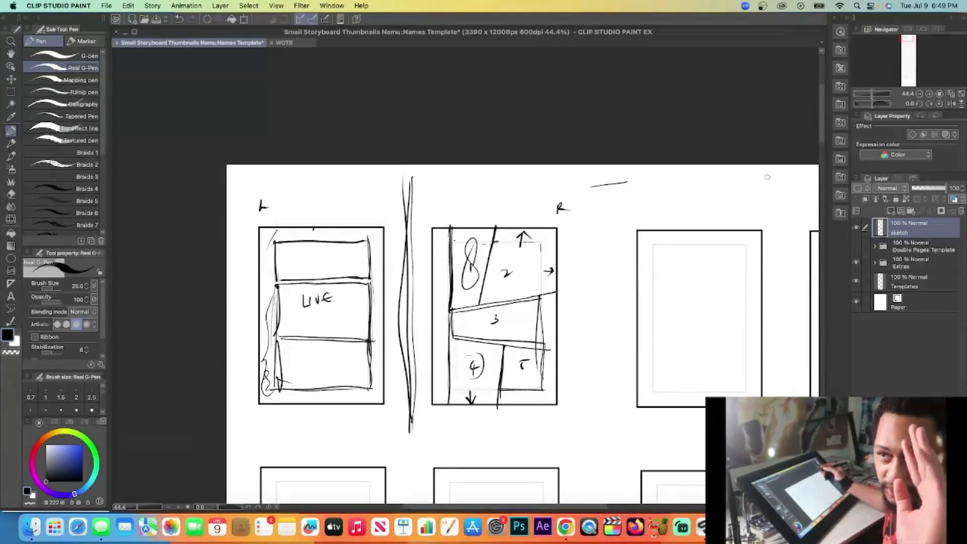
Clear all sketches and labels from the L and R pages by erasing and by deleting a rectangular selection around both thumbnails
key(e)
mouse_move(314, 197)
mouse_down()
mouse_move(412, 181)
mouse_move(364, 197)
mouse_up()
key(m)
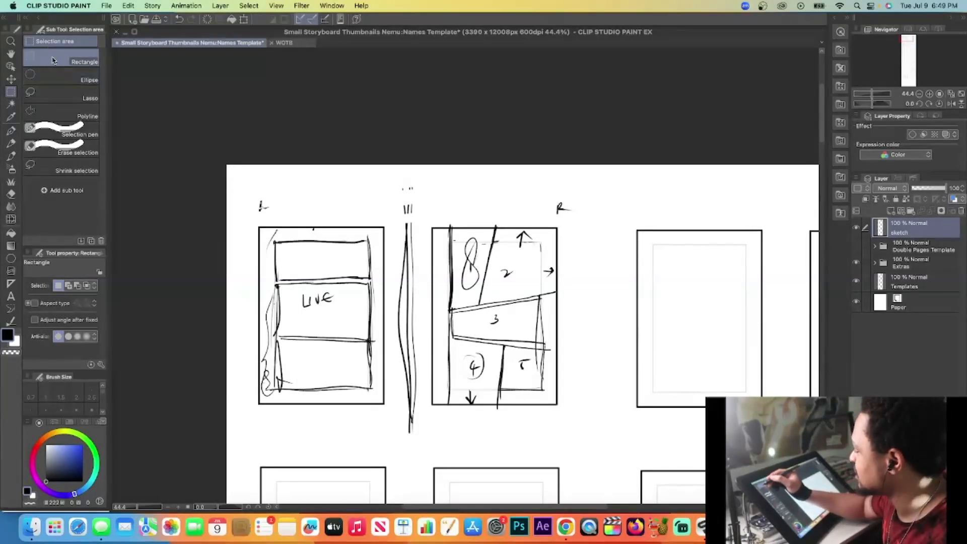
drag(236, 182, 594, 442)
key(Delete)
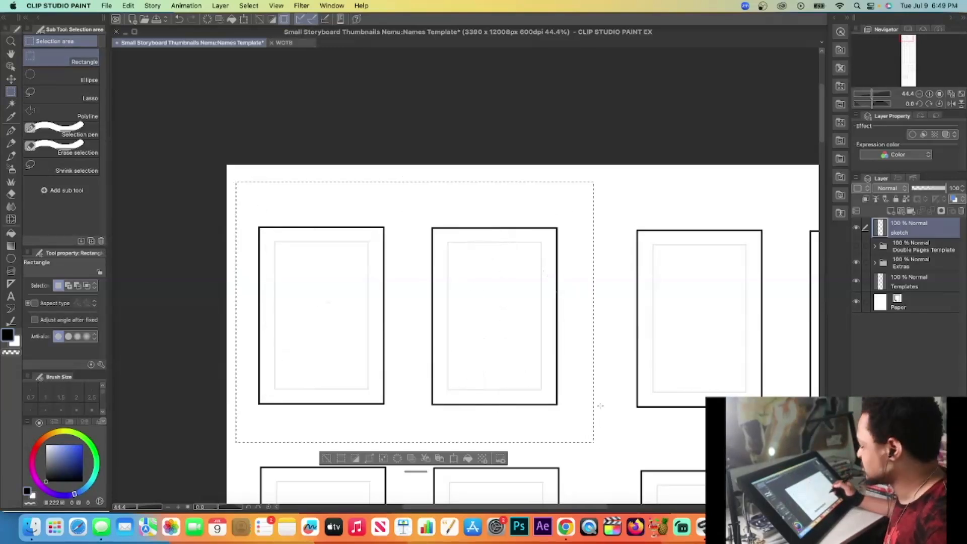
key(super+d)
Number the first two page thumbnails 1 and 2 above their outer corners and underline the 2
key(p)
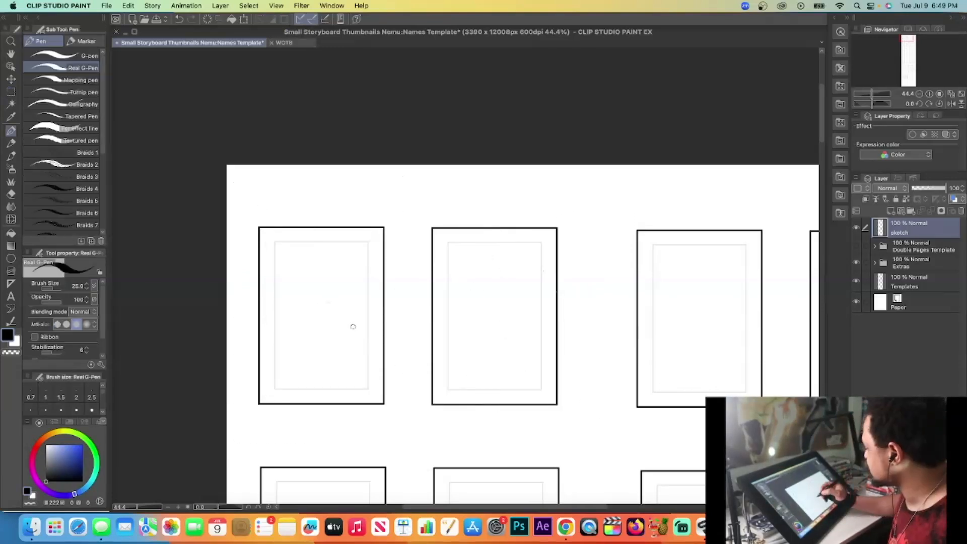
drag(533, 508, 529, 507)
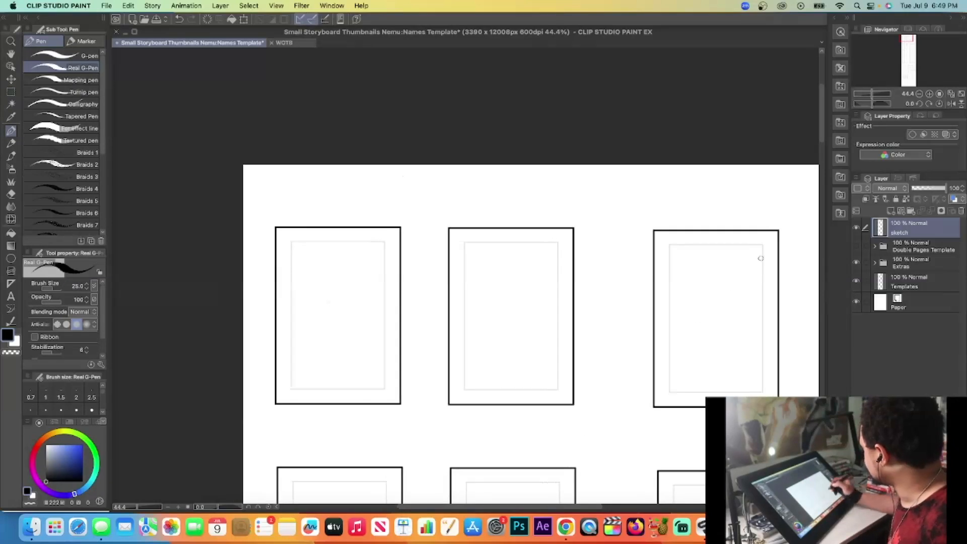
drag(821, 122, 822, 137)
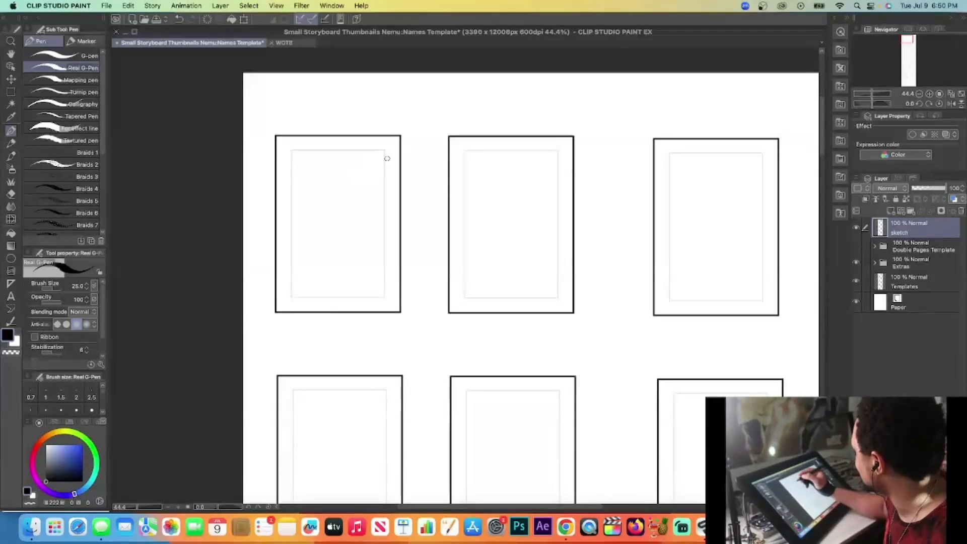
scroll(384, 155, up, 2)
drag(235, 94, 236, 104)
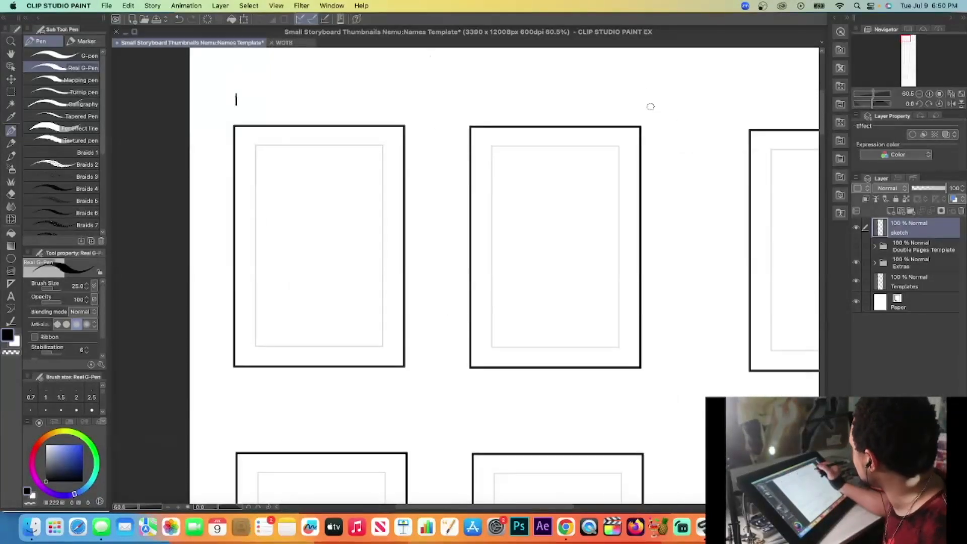
drag(641, 106, 662, 106)
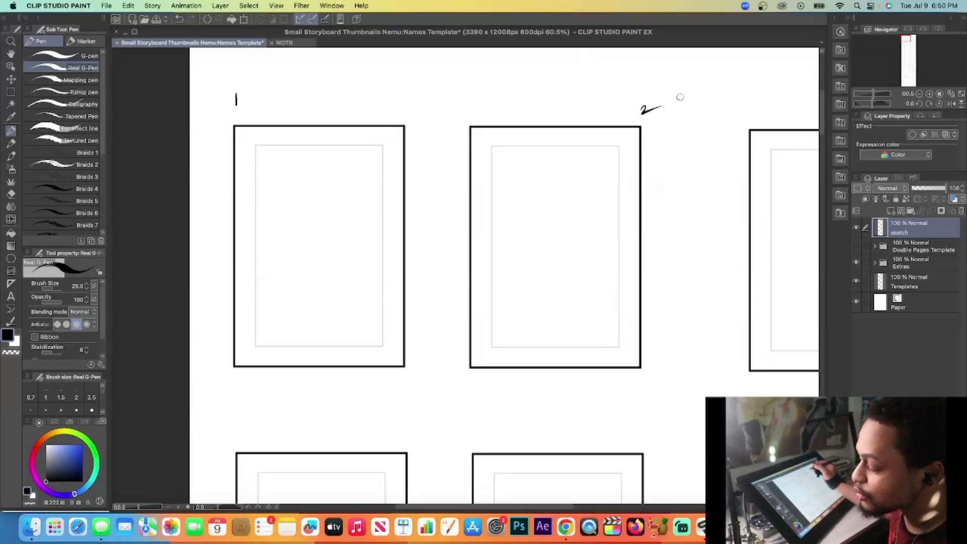
drag(631, 122, 677, 115)
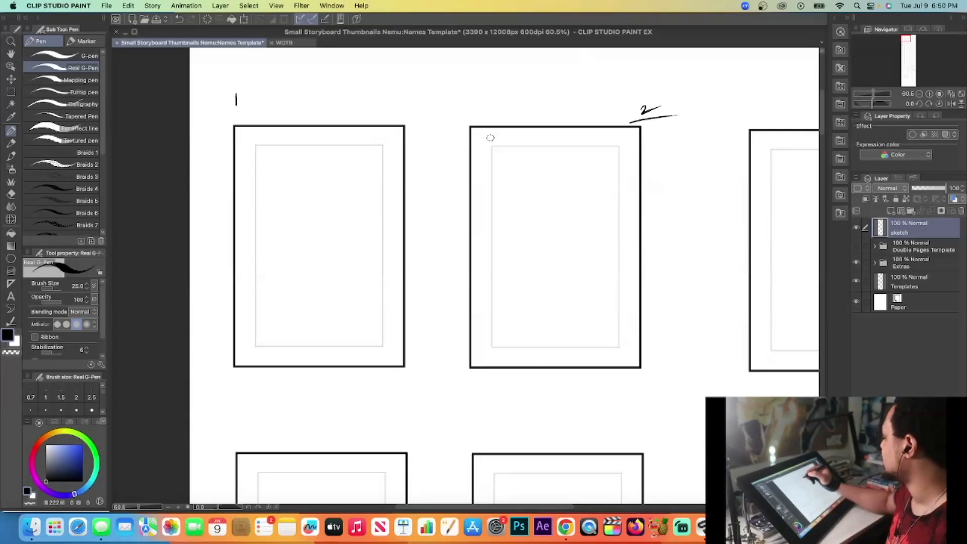
Draw a vertical border along page 2's left inner guide and extend it up to the page's top edge
drag(490, 149, 492, 343)
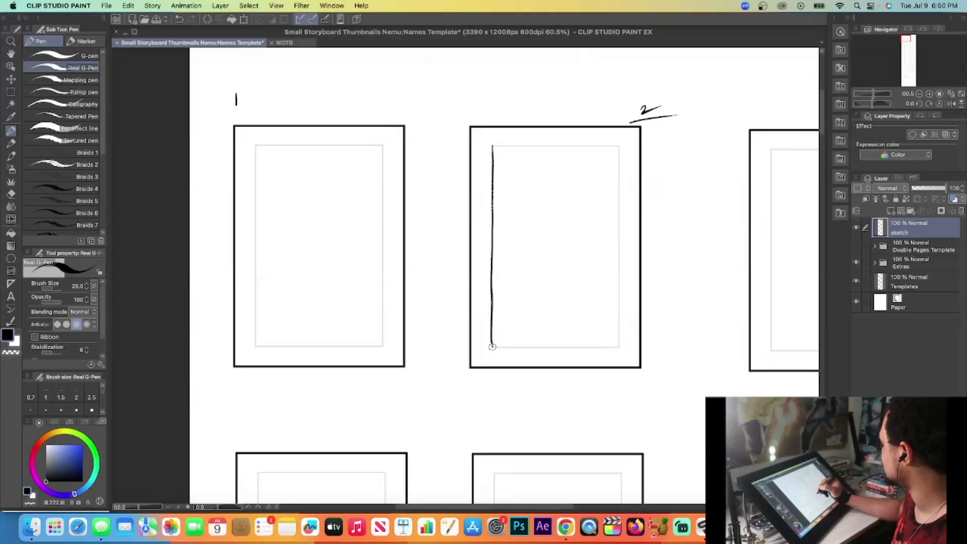
scroll(604, 256, up, 3)
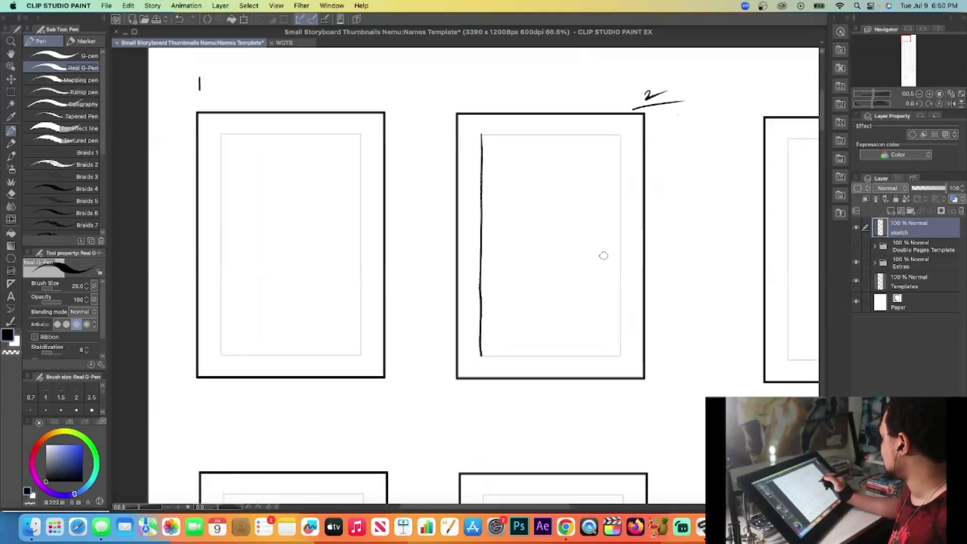
drag(453, 88, 452, 142)
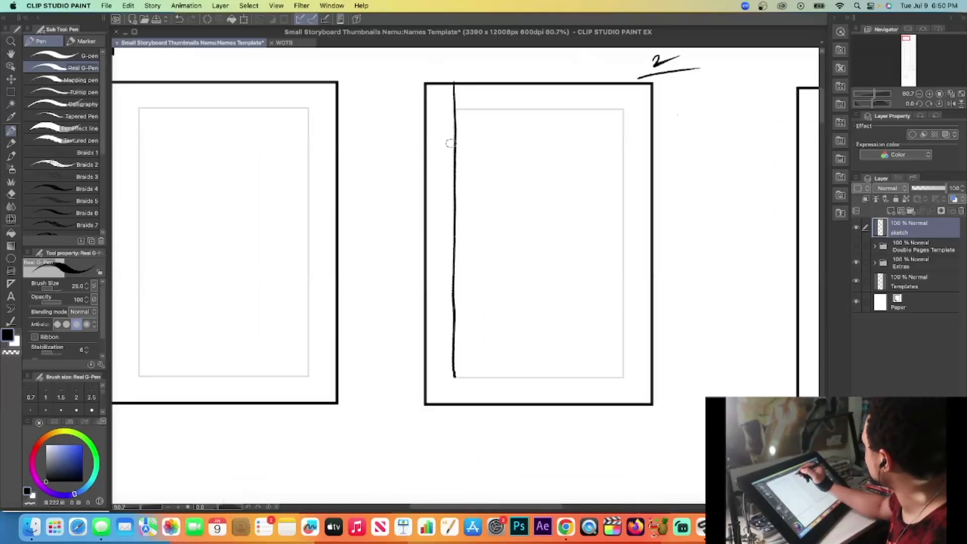
drag(459, 260, 659, 256)
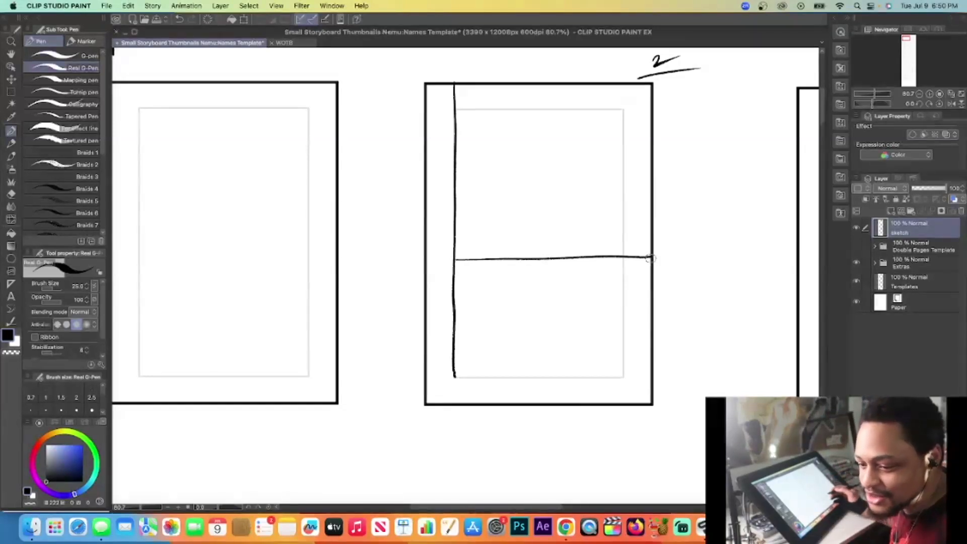
key(super+z)
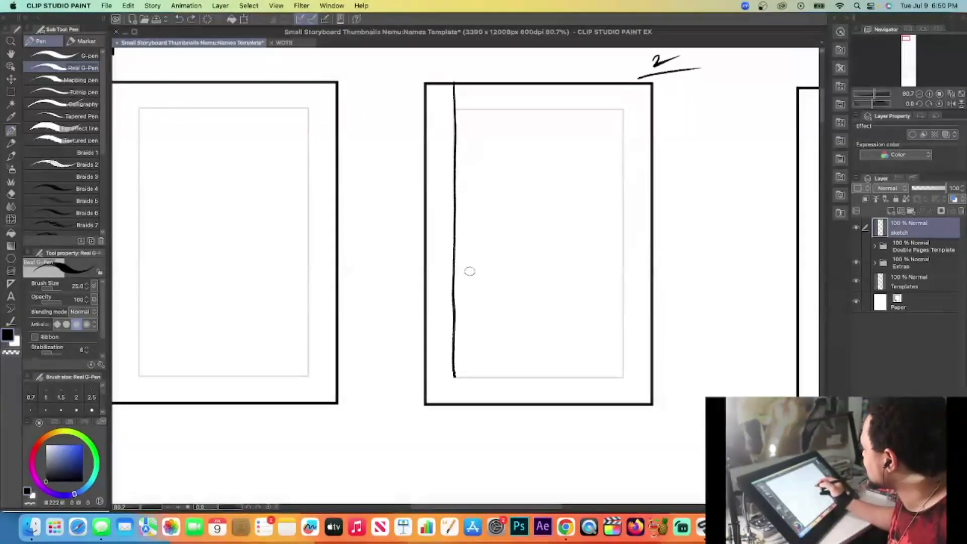
drag(456, 266, 644, 243)
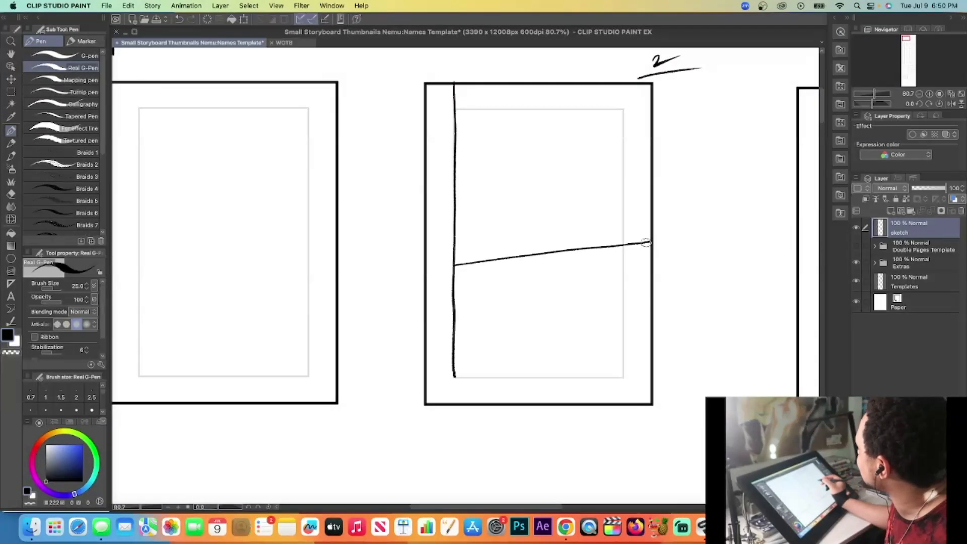
key(super+z)
Divide page 2 with a level horizontal line from its left panel border to the page's right edge
drag(456, 265, 650, 264)
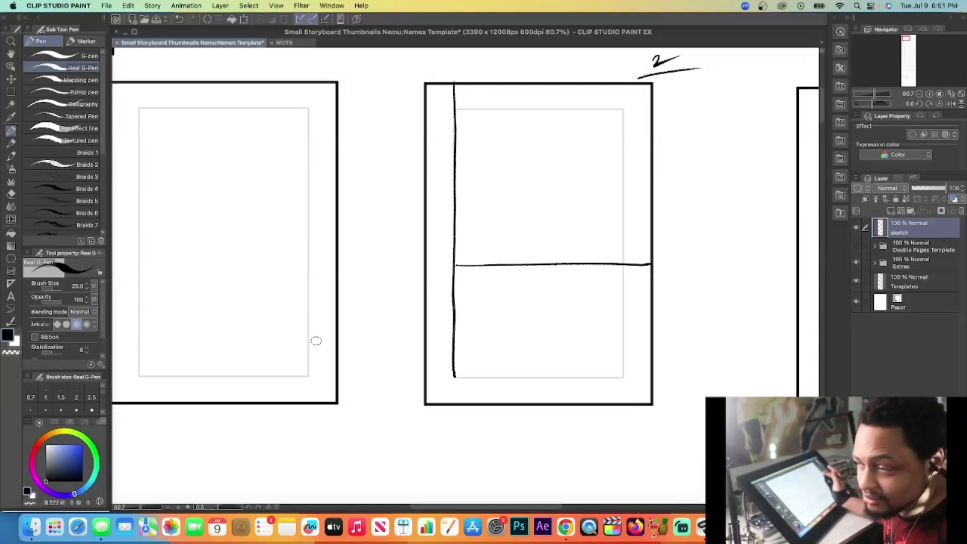
Replace page 2's level divider with two parallel lines rising toward the right, running the upper one out to the page edge
key(super+z)
drag(455, 272, 650, 245)
drag(455, 280, 622, 256)
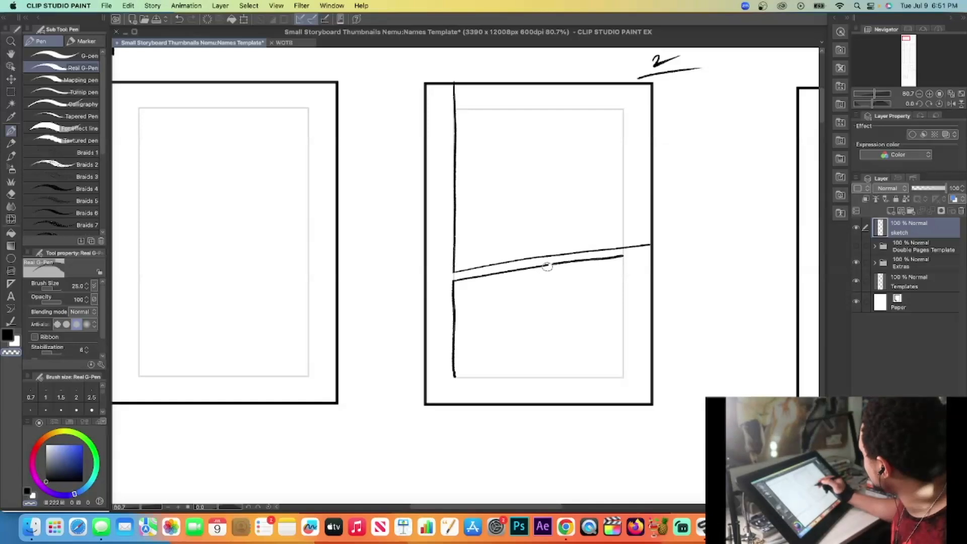
Split page 2's lower tier into two panels with a slightly slanted double line, and close their bottom and right borders
drag(549, 264, 535, 377)
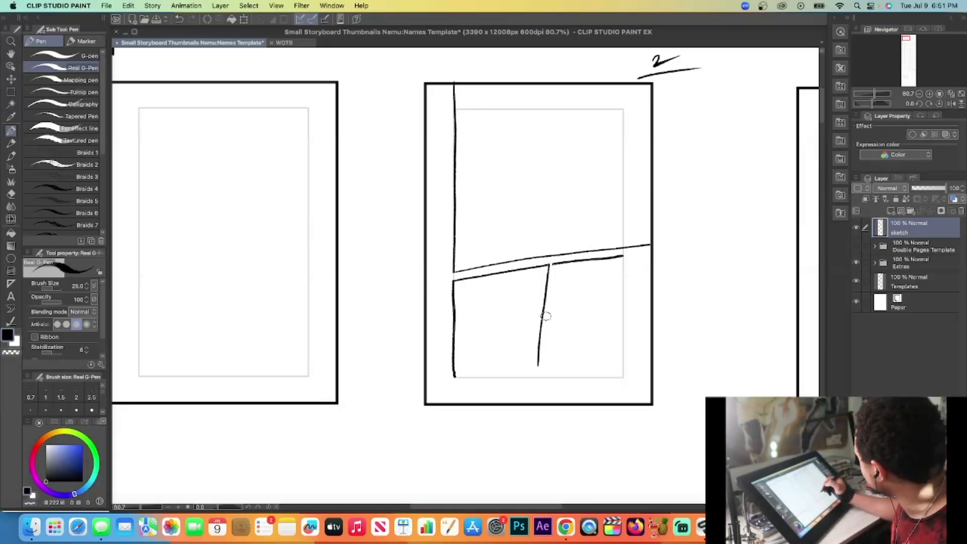
drag(553, 263, 540, 378)
drag(455, 376, 620, 379)
drag(623, 255, 625, 380)
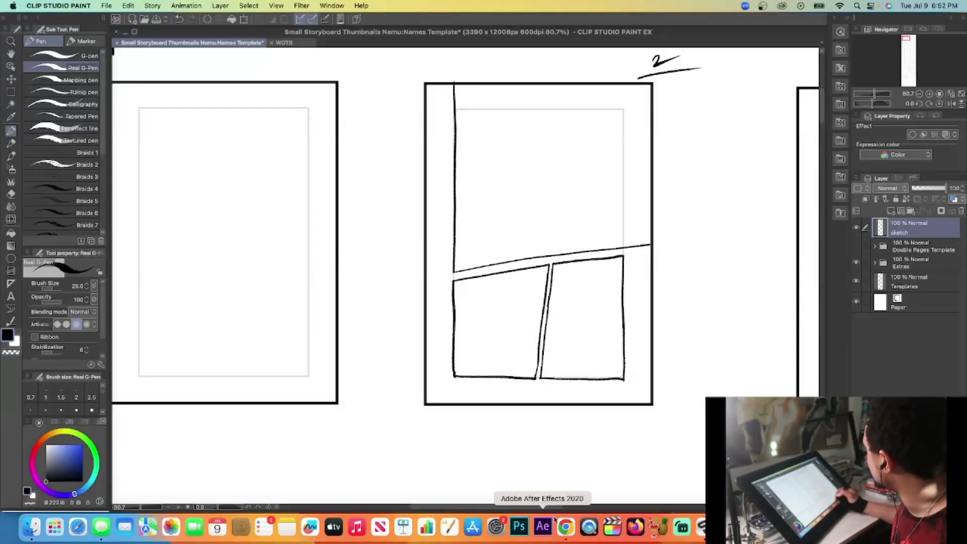
Erase the lower-left panel's bottom border and extend its side borders to the page's bottom edge as a bleed
key(c)
drag(535, 378, 459, 377)
key(c)
drag(534, 377, 530, 403)
drag(454, 374, 456, 403)
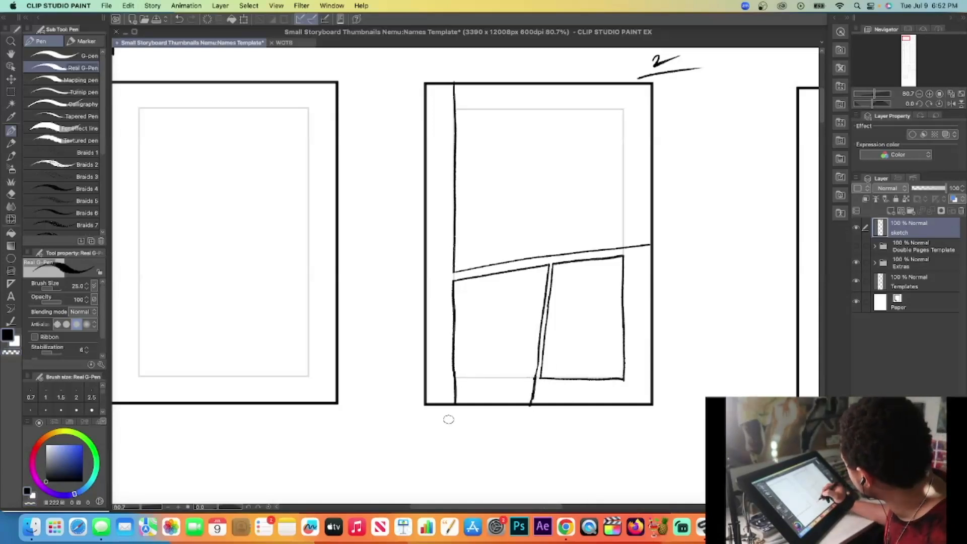
Handwrite "stop stares" in the top panel, "message" in the lower-left panel and "reaction" in the lower-right panel
drag(534, 154, 532, 162)
drag(534, 153, 539, 161)
drag(537, 153, 548, 155)
mouse_move(553, 161)
mouse_down()
mouse_move(555, 152)
mouse_move(546, 178)
mouse_up()
drag(551, 171, 560, 169)
drag(564, 166, 574, 174)
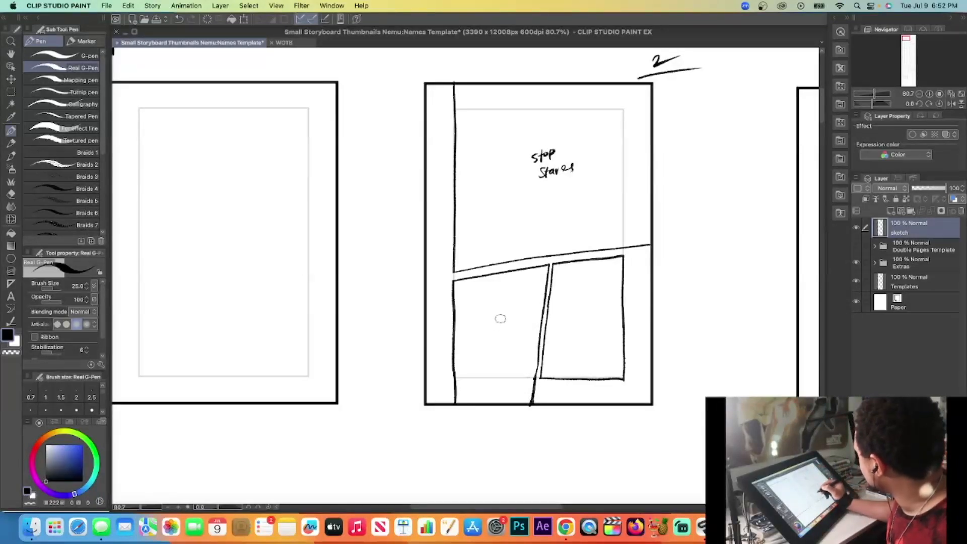
mouse_move(486, 329)
mouse_down()
mouse_move(511, 329)
mouse_move(506, 341)
mouse_move(522, 326)
mouse_up()
drag(572, 305, 607, 298)
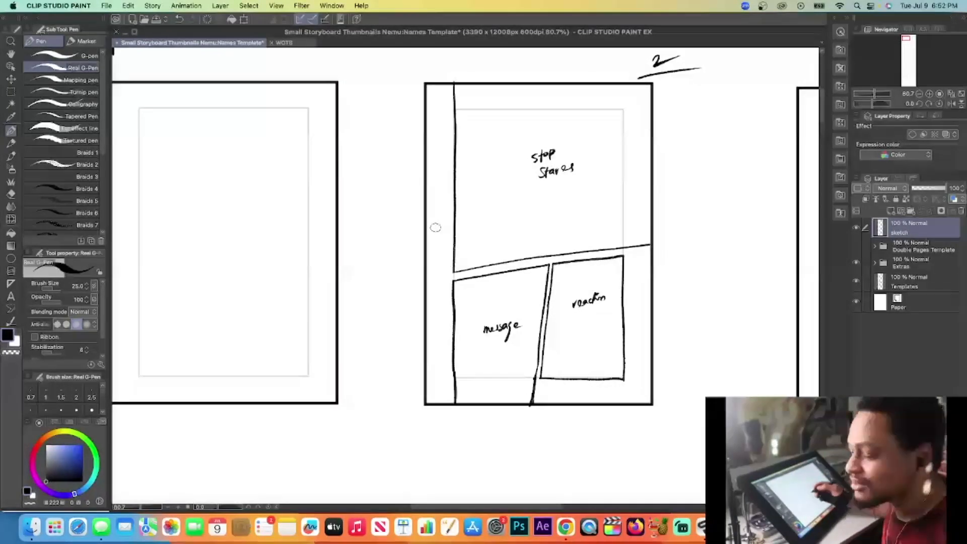
Erase the handwritten notes from all three panels of page 2
key(e)
drag(534, 156, 562, 169)
drag(577, 301, 590, 296)
mouse_move(497, 327)
mouse_down()
mouse_move(512, 318)
mouse_move(485, 335)
mouse_up()
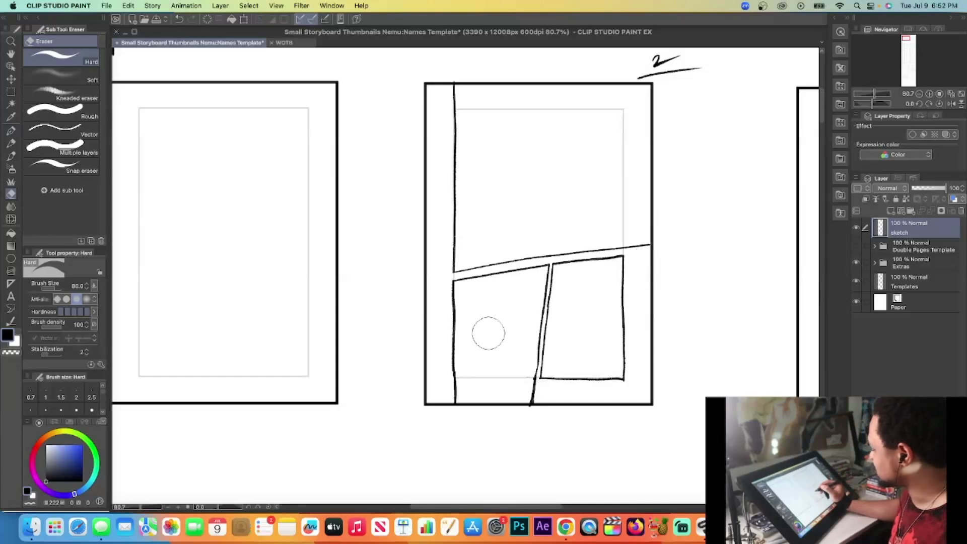
Sketch a large standing foreground figure seen from behind with the Real G-Pen at the left of page 2's top panel
key(p)
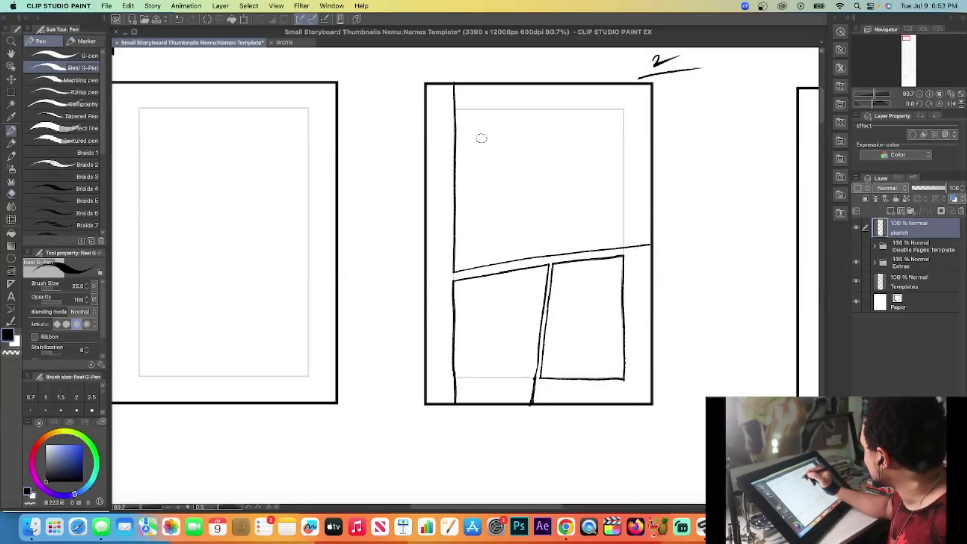
mouse_move(479, 151)
mouse_down()
mouse_move(491, 129)
mouse_move(477, 167)
mouse_move(509, 149)
mouse_move(511, 204)
mouse_move(463, 199)
mouse_move(458, 212)
mouse_up()
mouse_move(484, 149)
mouse_down()
mouse_move(462, 172)
mouse_move(504, 207)
mouse_up()
mouse_move(509, 167)
mouse_down()
mouse_move(498, 219)
mouse_move(507, 249)
mouse_move(507, 230)
mouse_up()
drag(516, 194, 509, 242)
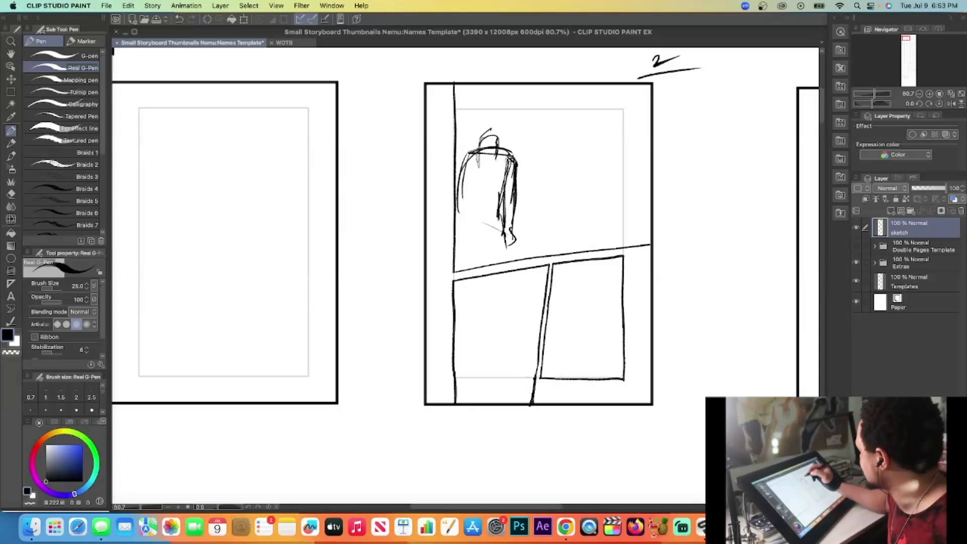
drag(470, 174, 456, 240)
mouse_move(458, 196)
mouse_down()
mouse_move(455, 236)
mouse_move(511, 261)
mouse_up()
drag(467, 239, 487, 264)
mouse_move(478, 235)
mouse_down()
mouse_move(491, 267)
mouse_move(468, 269)
mouse_up()
Draw five small circles around the foreground figure in page 2's top panel
mouse_move(469, 116)
mouse_down()
mouse_move(460, 129)
mouse_move(510, 126)
mouse_move(508, 116)
mouse_up()
drag(522, 175, 533, 190)
mouse_move(467, 177)
mouse_down()
mouse_move(457, 188)
mouse_move(466, 194)
mouse_move(475, 182)
mouse_up()
drag(546, 211, 543, 211)
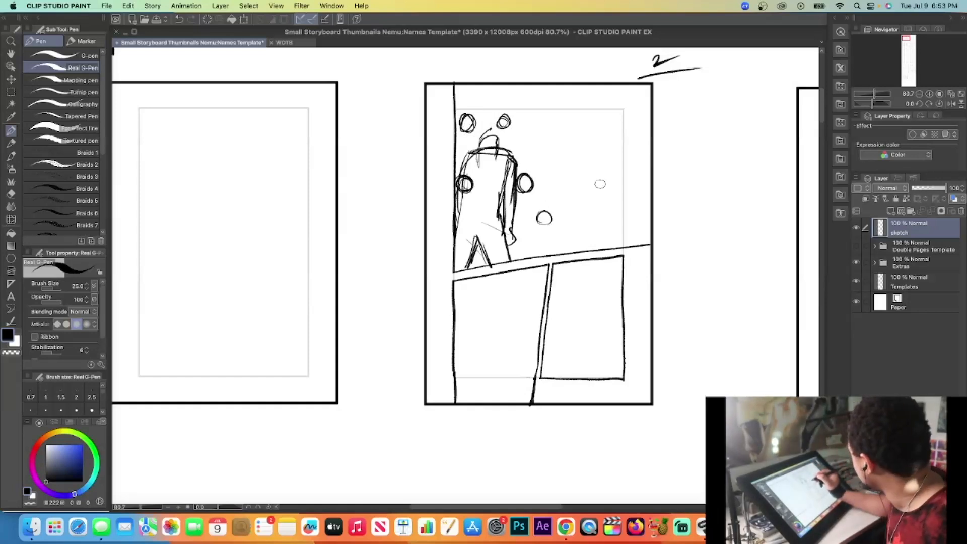
Draw a stack of horizontal stair lines to the right of the foreground figure in the top panel
mouse_move(575, 248)
mouse_down()
mouse_move(515, 252)
mouse_move(548, 246)
mouse_move(512, 247)
mouse_up()
drag(620, 233, 523, 236)
mouse_move(608, 217)
mouse_down()
mouse_move(529, 220)
mouse_move(522, 208)
mouse_up()
mouse_move(605, 195)
mouse_down()
mouse_move(527, 197)
mouse_move(529, 187)
mouse_up()
mouse_move(605, 174)
mouse_down()
mouse_move(524, 175)
mouse_move(519, 166)
mouse_up()
drag(588, 154, 514, 155)
drag(600, 146, 512, 148)
Sketch a small distant figure standing on the stairs and slanted lines down the staircase's right side
mouse_move(571, 130)
mouse_down()
mouse_move(576, 110)
mouse_move(582, 132)
mouse_move(569, 144)
mouse_move(582, 146)
mouse_move(583, 164)
mouse_move(570, 160)
mouse_move(567, 173)
mouse_up()
mouse_move(574, 141)
mouse_down()
mouse_move(567, 179)
mouse_move(577, 179)
mouse_move(567, 194)
mouse_up()
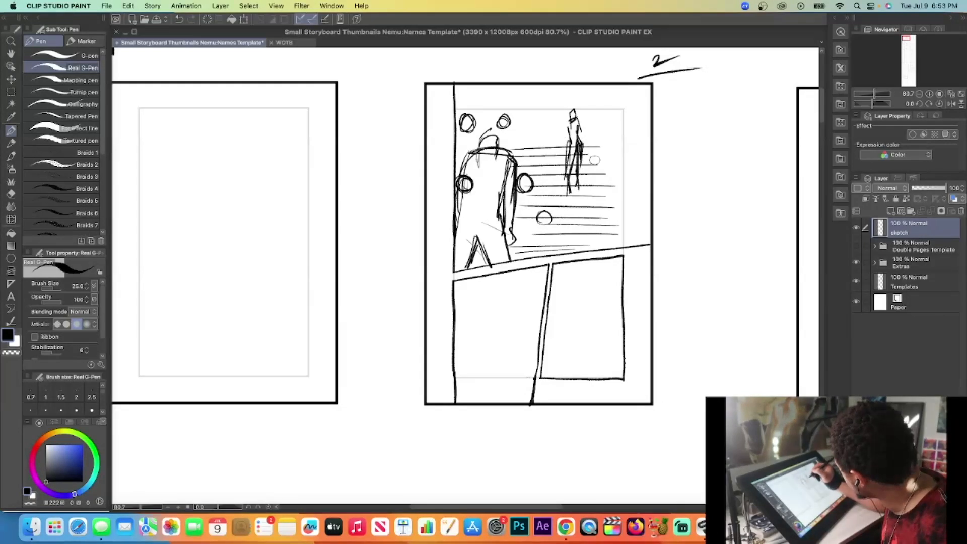
drag(585, 142, 656, 255)
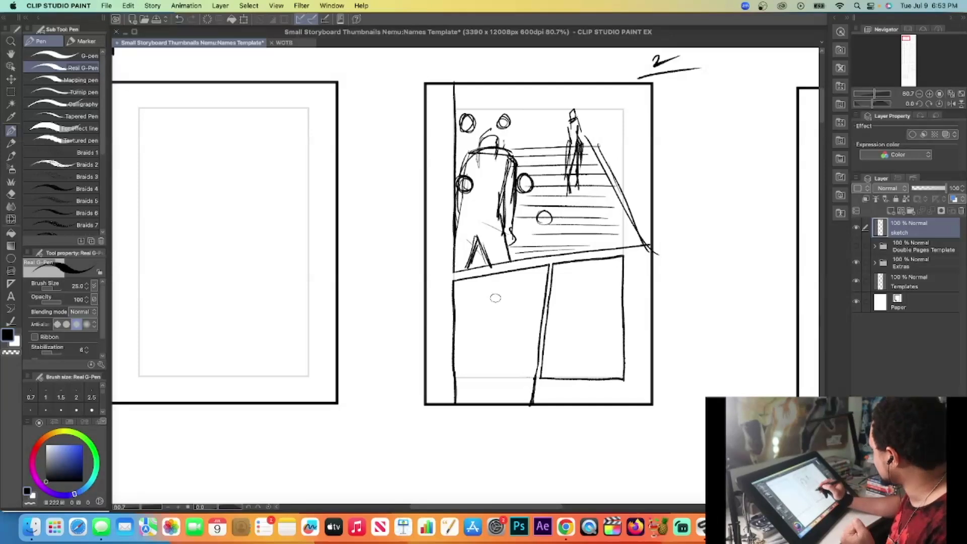
Sketch two face profiles looking toward each other in the lower panels, each with an arrow along its gaze
drag(490, 277, 508, 320)
mouse_move(491, 273)
mouse_down()
mouse_move(512, 328)
mouse_move(505, 341)
mouse_move(515, 343)
mouse_move(510, 355)
mouse_move(480, 358)
mouse_move(503, 353)
mouse_move(490, 392)
mouse_move(453, 381)
mouse_move(489, 388)
mouse_up()
mouse_move(604, 265)
mouse_down()
mouse_move(584, 289)
mouse_move(588, 308)
mouse_up()
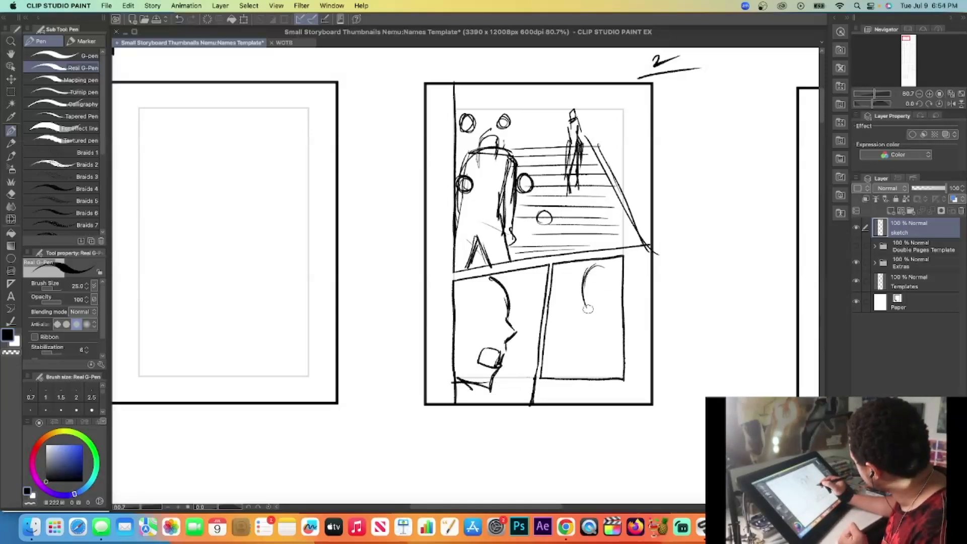
mouse_move(492, 316)
mouse_down()
mouse_move(540, 301)
mouse_move(534, 313)
mouse_move(593, 308)
mouse_move(555, 317)
mouse_move(585, 318)
mouse_move(600, 356)
mouse_move(622, 341)
mouse_up()
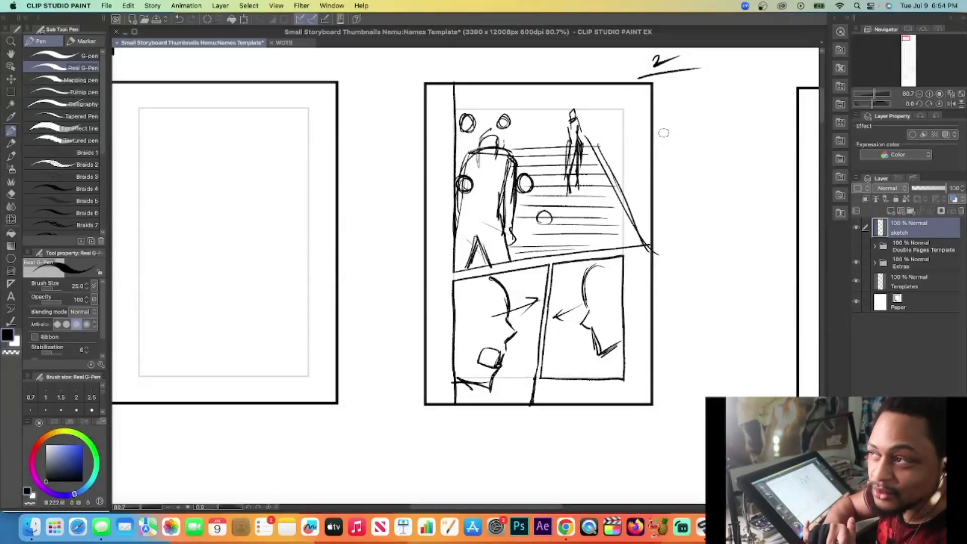
Label the foreground figure and lower-left face A, the distant figure and lower-right face B, and add a short line between the figures
drag(483, 180, 500, 172)
mouse_move(586, 116)
mouse_down()
mouse_move(590, 105)
mouse_move(590, 117)
mouse_up()
drag(472, 309, 494, 298)
drag(601, 274, 602, 286)
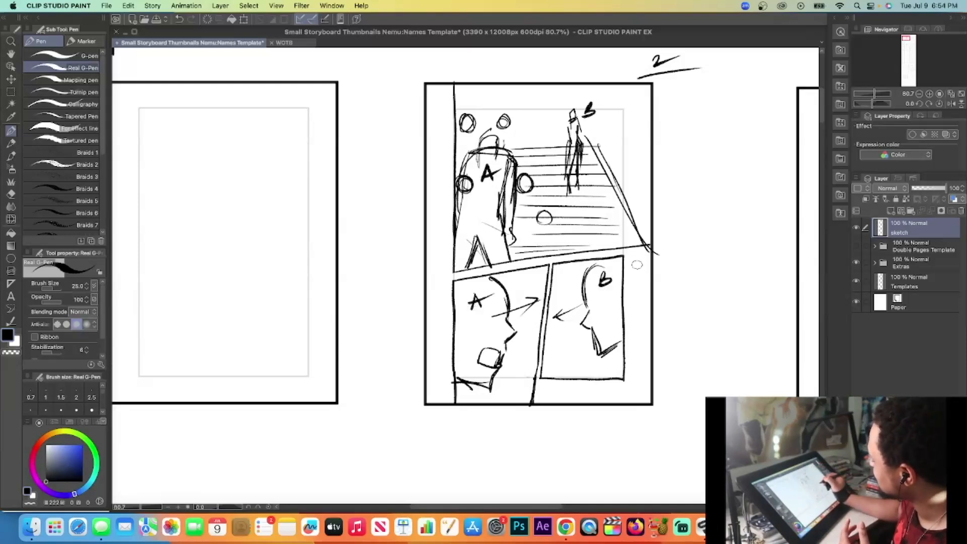
drag(512, 135, 542, 129)
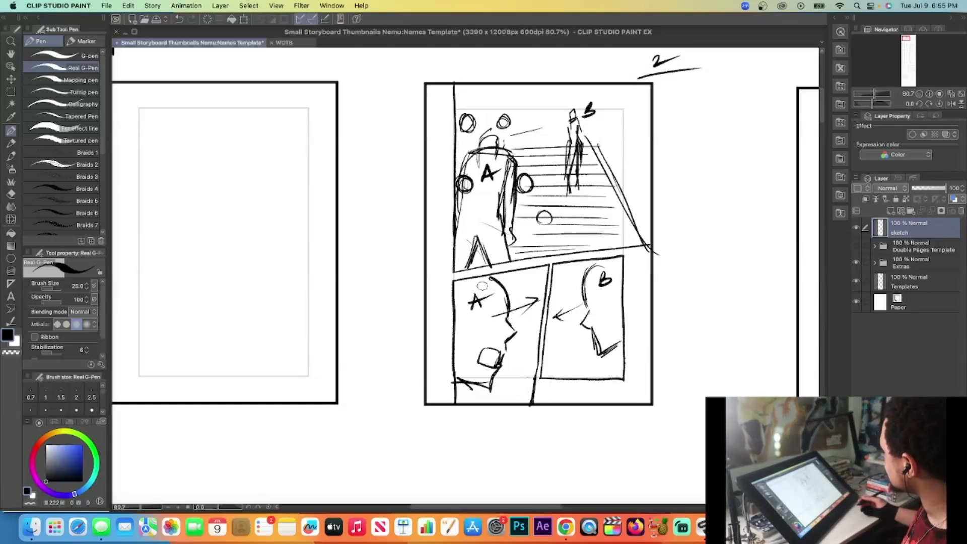
scroll(598, 322, down, 5)
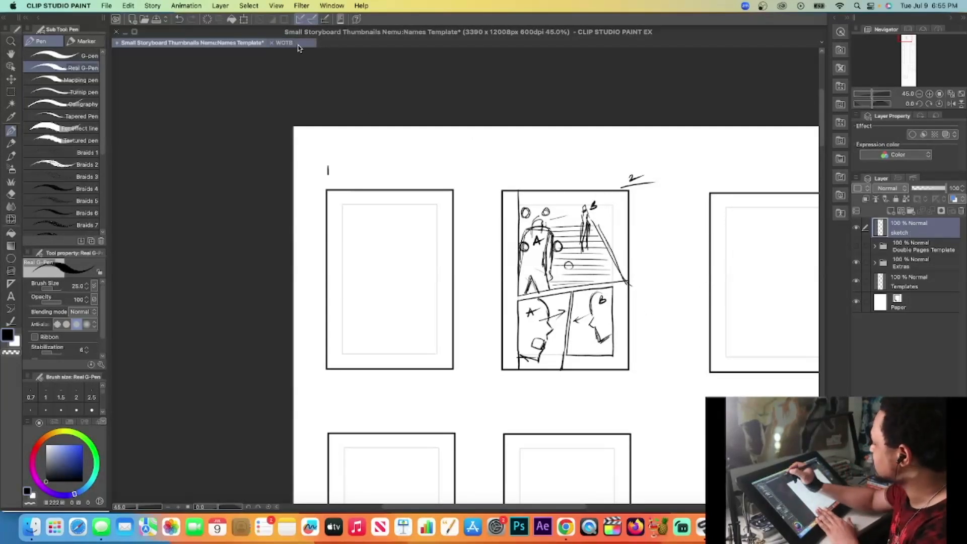
click(107, 6)
click(111, 21)
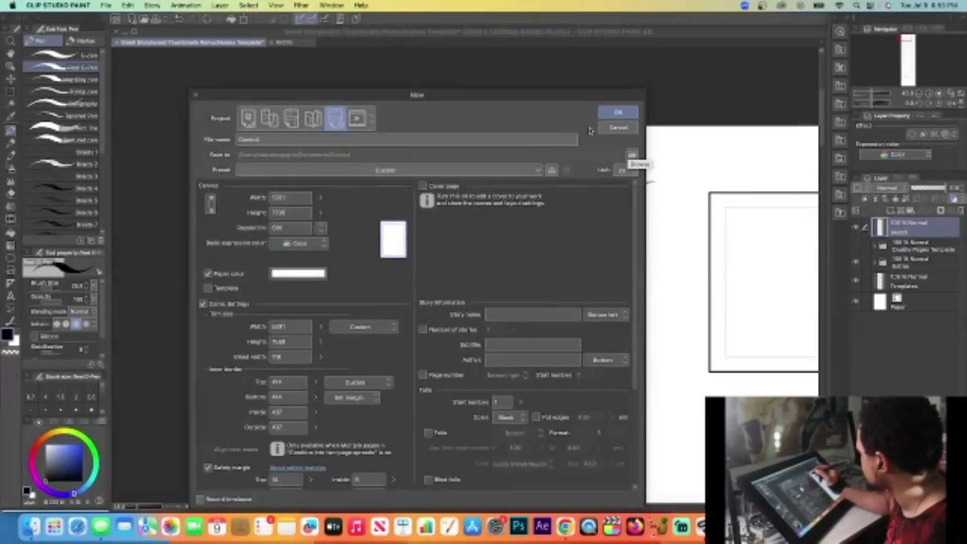
click(621, 128)
Switch to the WOTB comic project and open its page 1
click(285, 42)
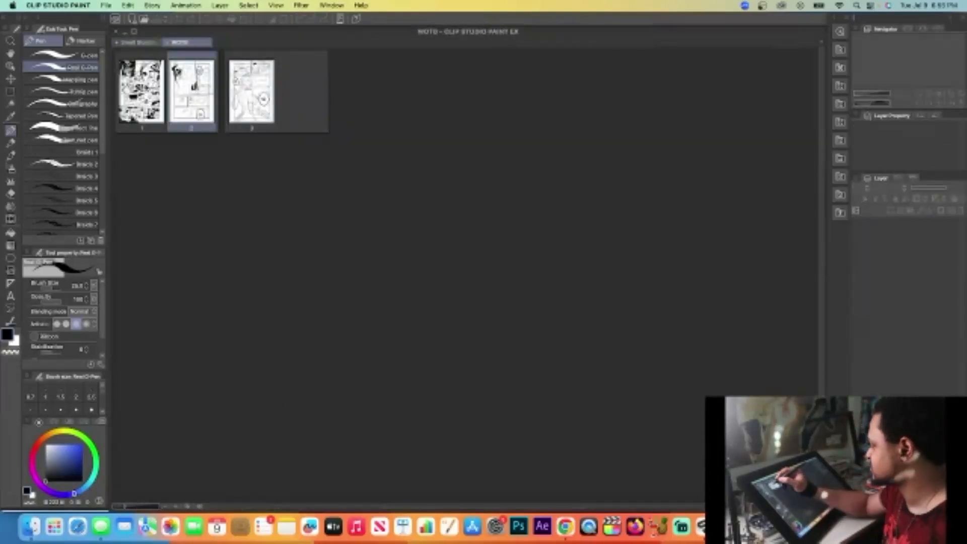
click(145, 89)
double_click(141, 91)
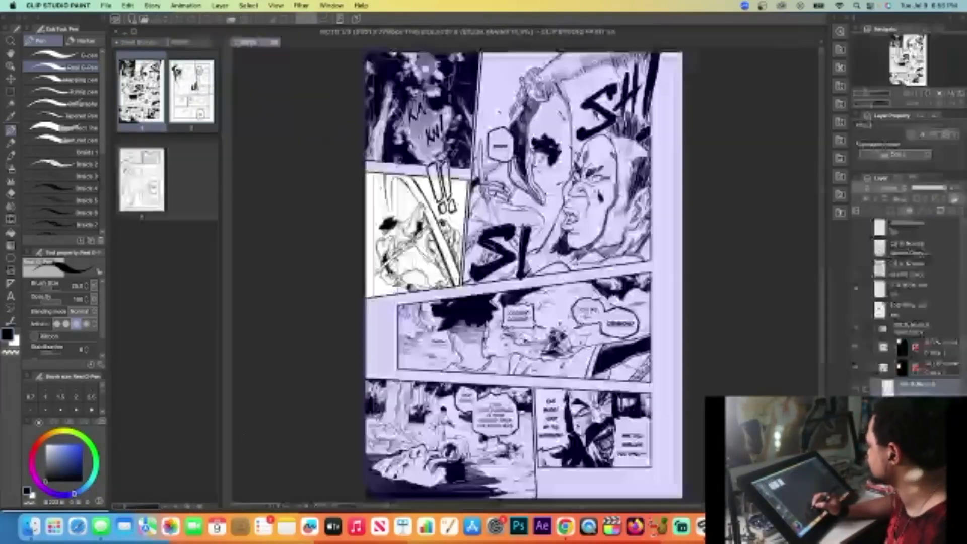
mouse_move(590, 508)
mouse_down()
mouse_move(581, 508)
mouse_move(601, 509)
mouse_up()
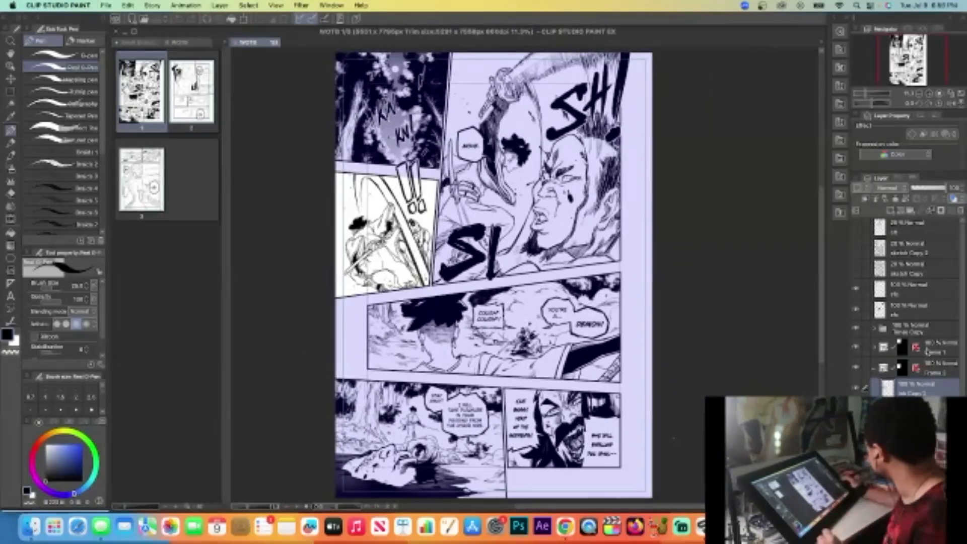
Select all the frame folders from Frame 1 downward and group them into a new layer folder
click(876, 372)
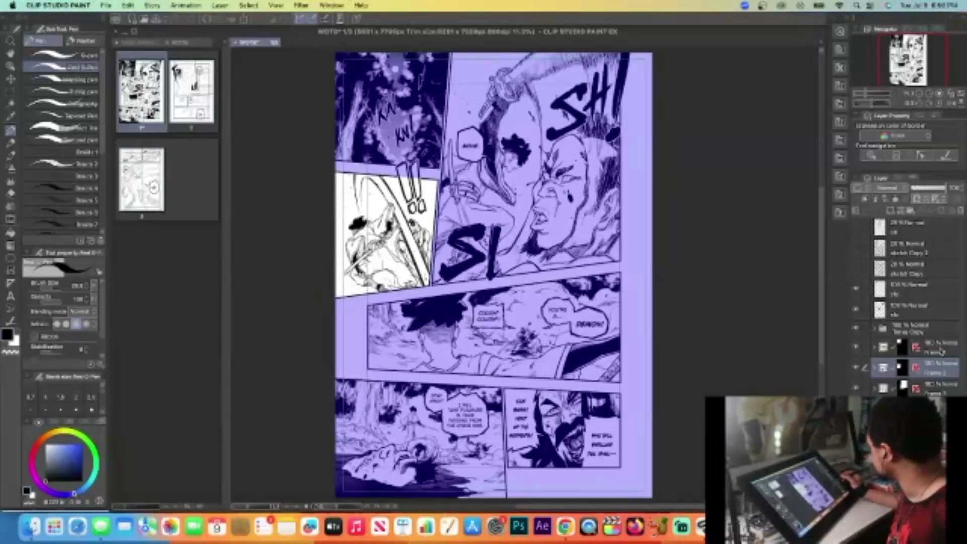
click(939, 351)
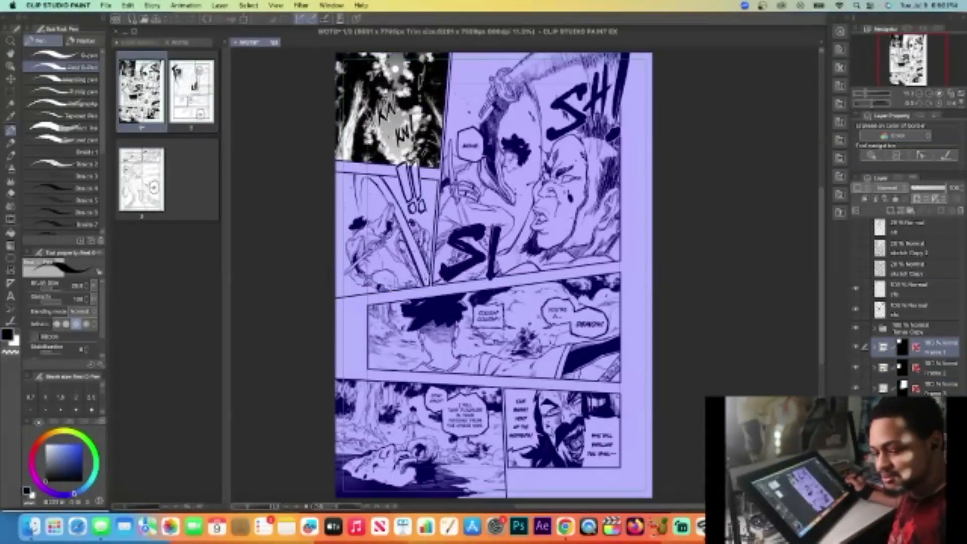
shift+click(937, 450)
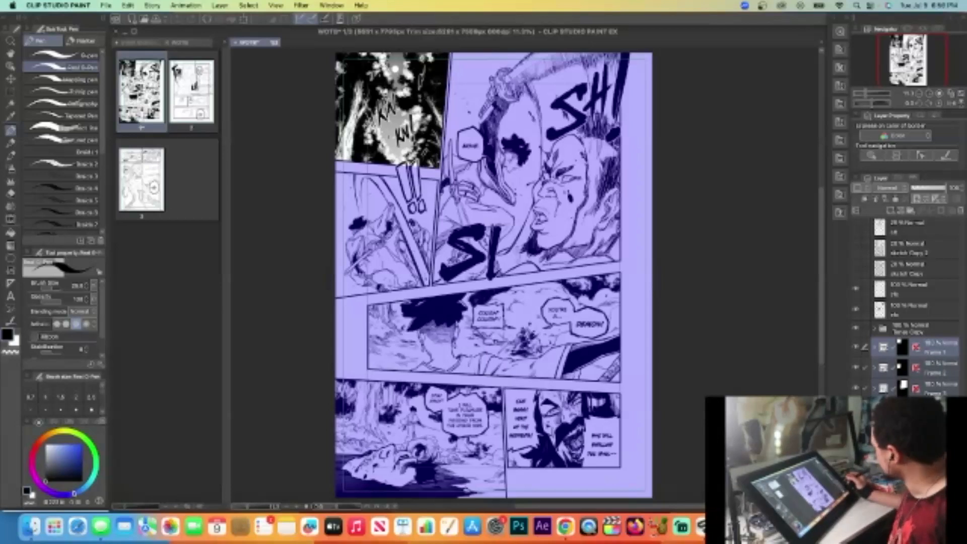
right_click(928, 348)
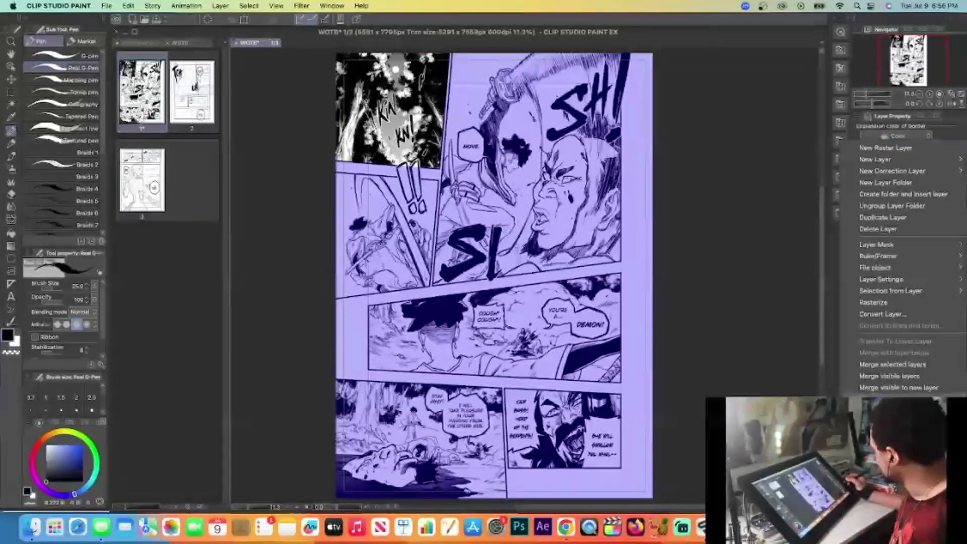
click(932, 195)
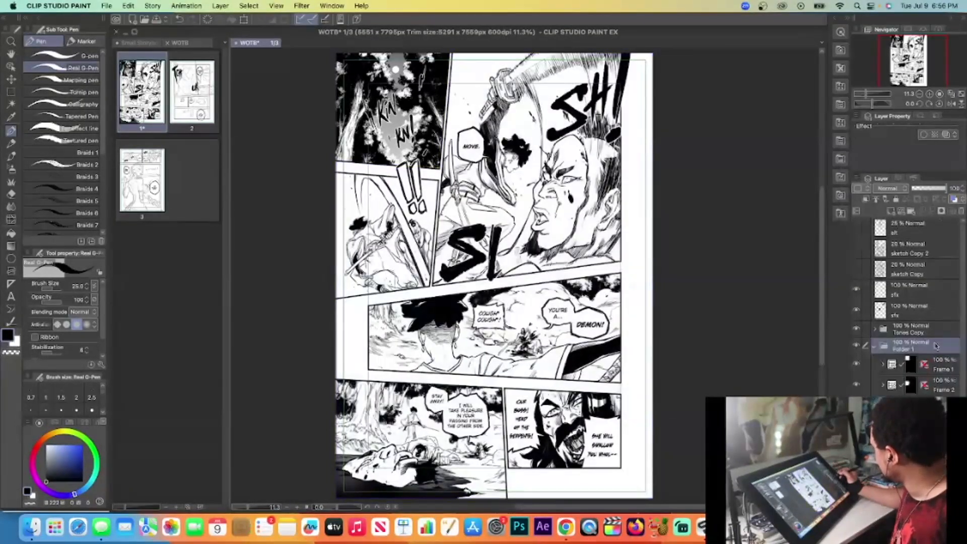
Collapse and hide the new frame group folder, and show the sketch Copy layer
click(876, 346)
click(856, 345)
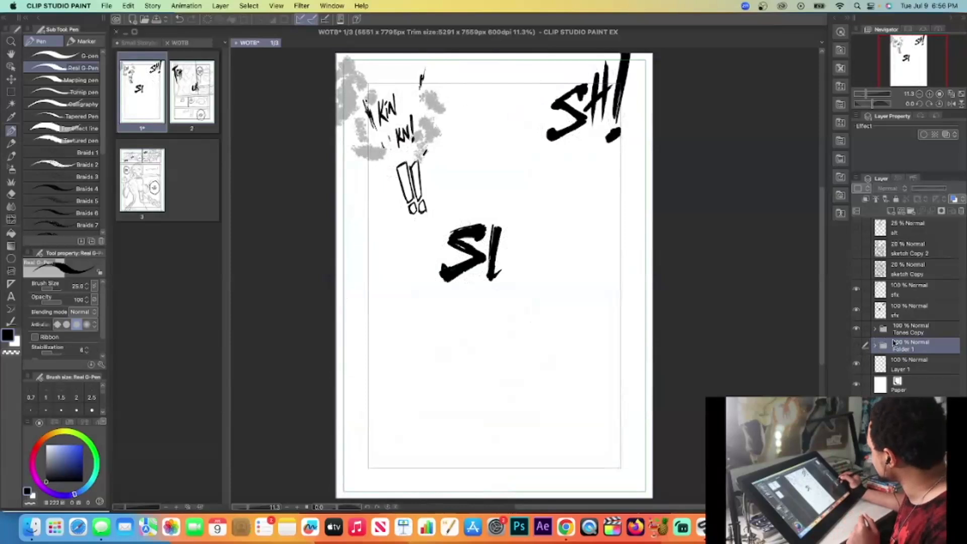
click(857, 268)
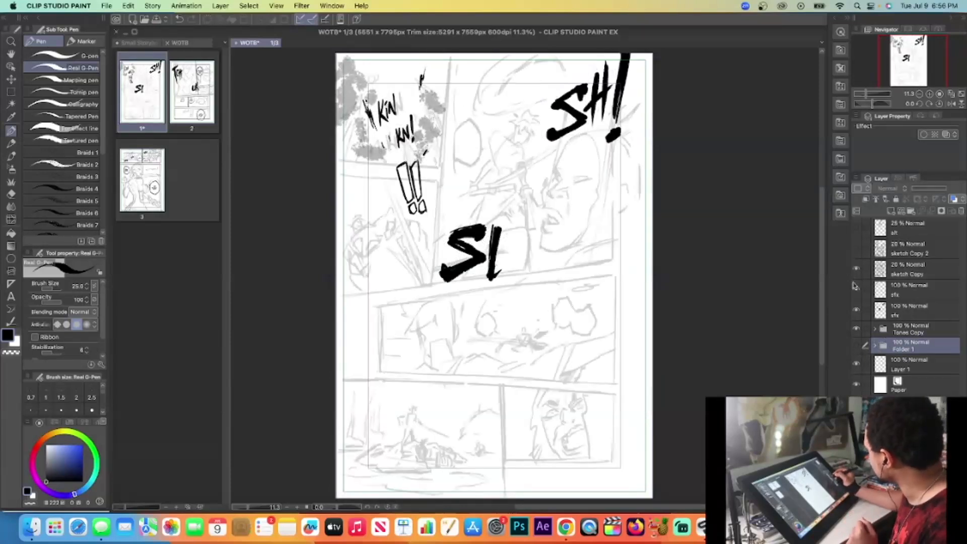
Raise the sketch Copy layer's opacity to 88% and hide the tones copy folder
click(908, 269)
drag(925, 189, 944, 189)
click(856, 329)
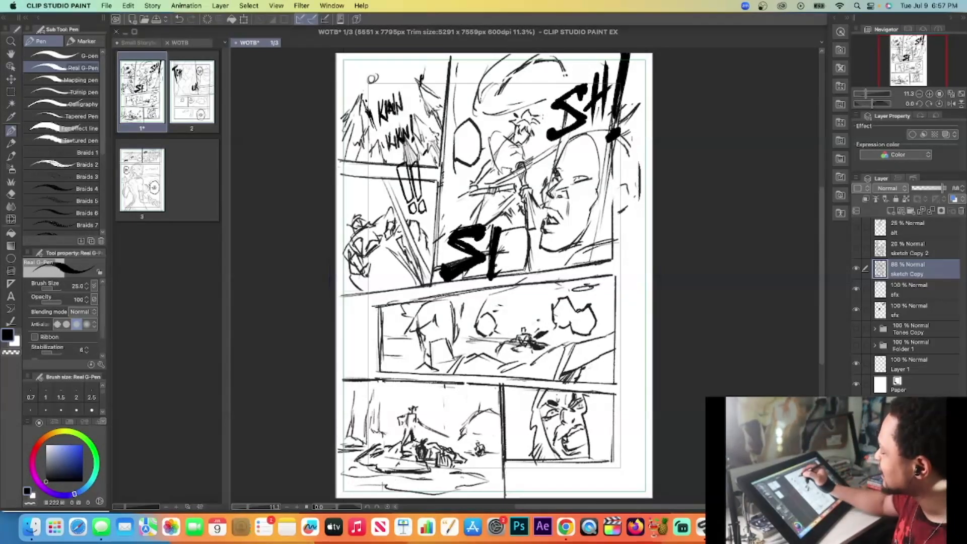
Examine page 1's rough sketch up close and as a whole to study its panel layout and bleeds
scroll(368, 101, up, 3)
scroll(368, 101, down, 4)
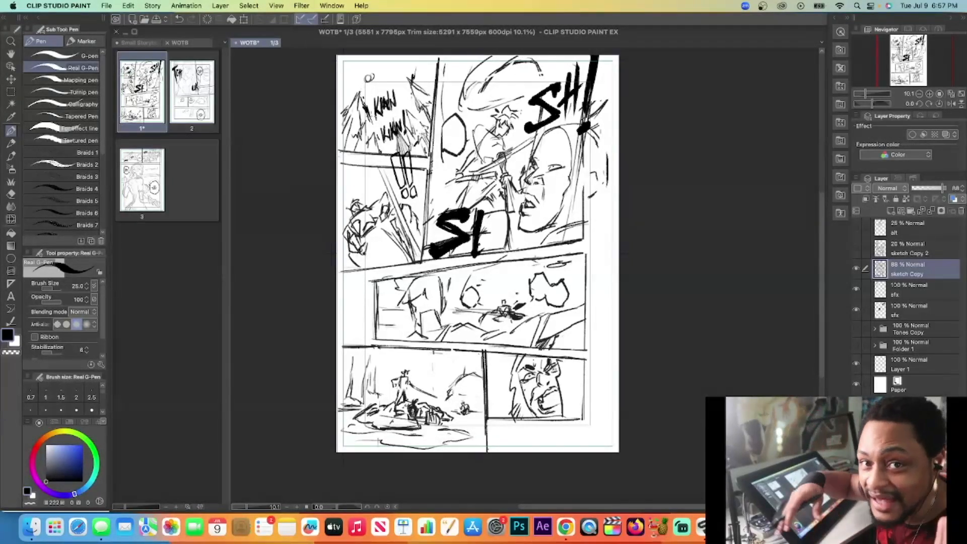
scroll(406, 221, up, 4)
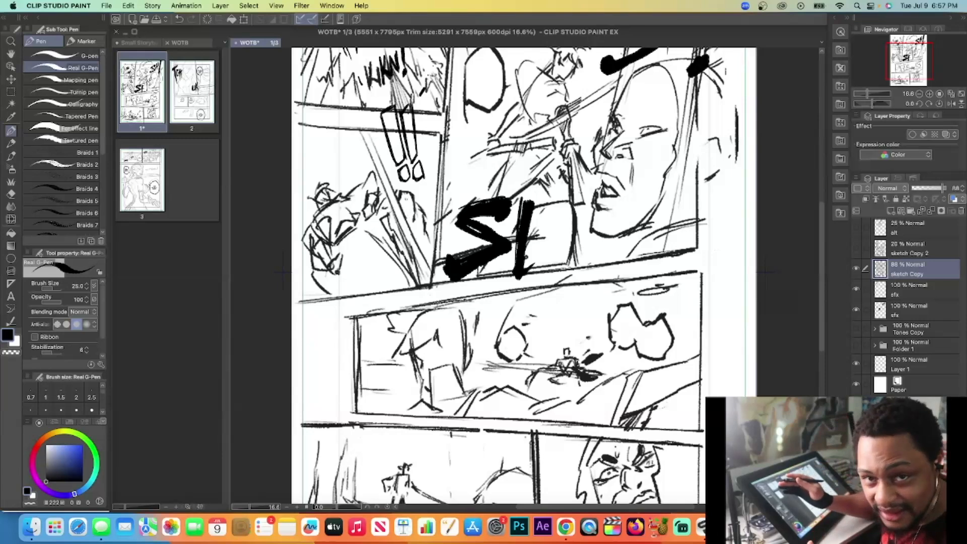
scroll(526, 257, down, 4)
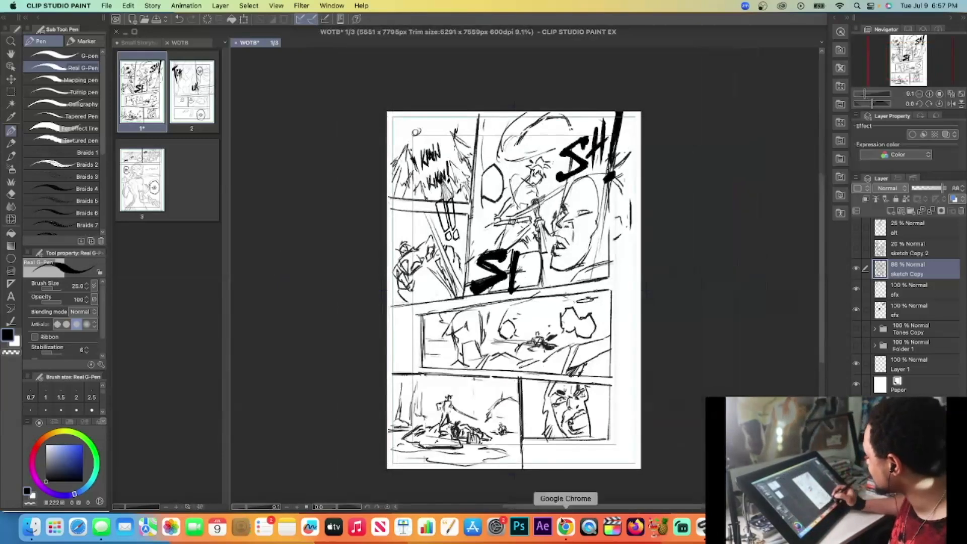
drag(569, 507, 592, 515)
scroll(509, 368, up, 1)
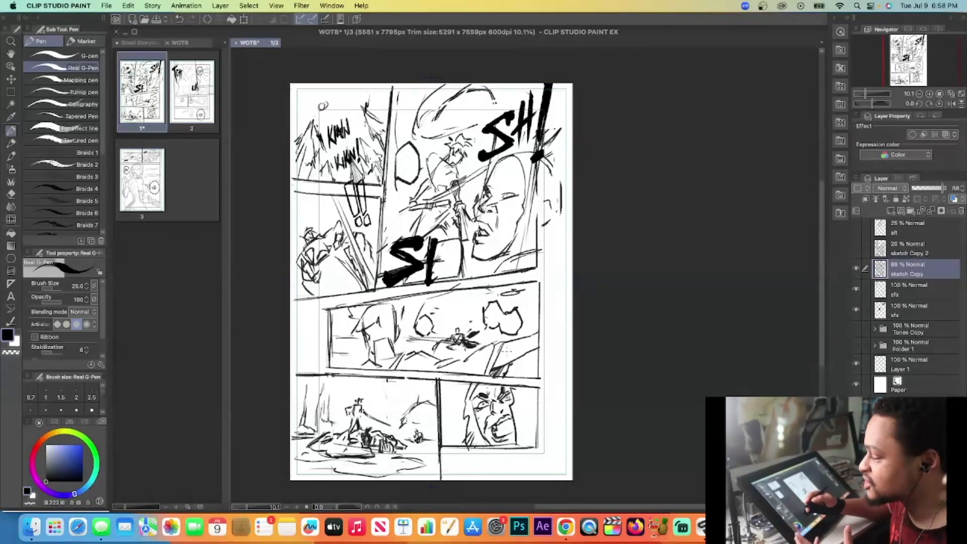
Return to the storyboard thumbnails document and widen its pane until both numbered pages are fully in view
click(140, 43)
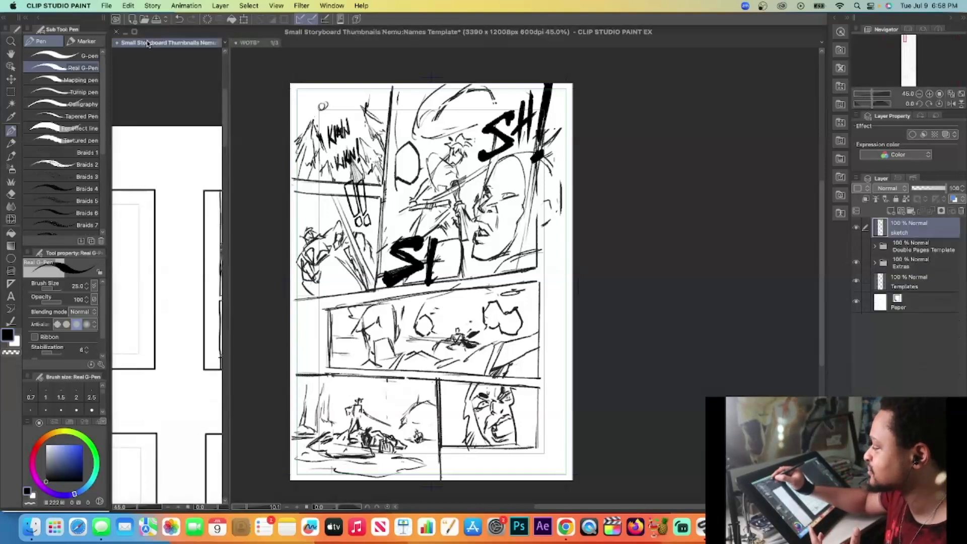
drag(224, 269, 741, 269)
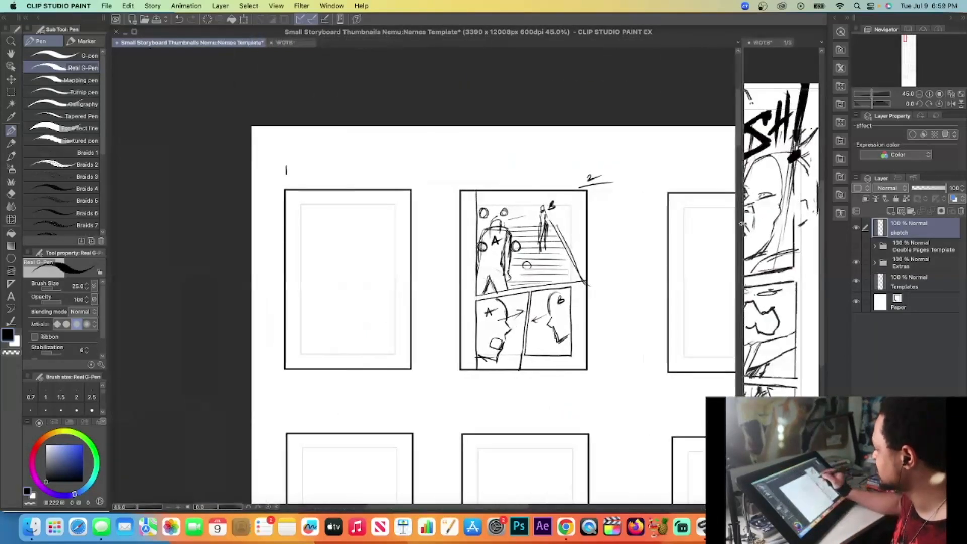
Mark page 2 with an arrow, circle its character B close-up, sweep a curve from page 1 into page 2, and draw a line across page 3
scroll(543, 272, down, 3)
mouse_move(633, 234)
mouse_down()
mouse_move(640, 243)
mouse_move(699, 242)
mouse_up()
scroll(558, 291, up, 2)
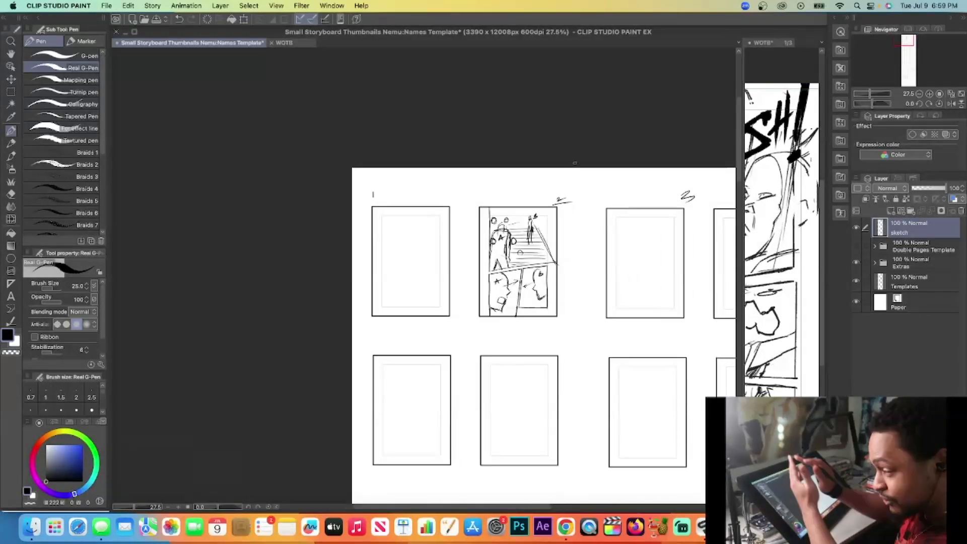
mouse_move(527, 182)
mouse_down()
mouse_move(523, 203)
mouse_move(535, 191)
mouse_up()
mouse_move(538, 270)
mouse_down()
mouse_move(532, 305)
mouse_move(544, 302)
mouse_move(529, 271)
mouse_up()
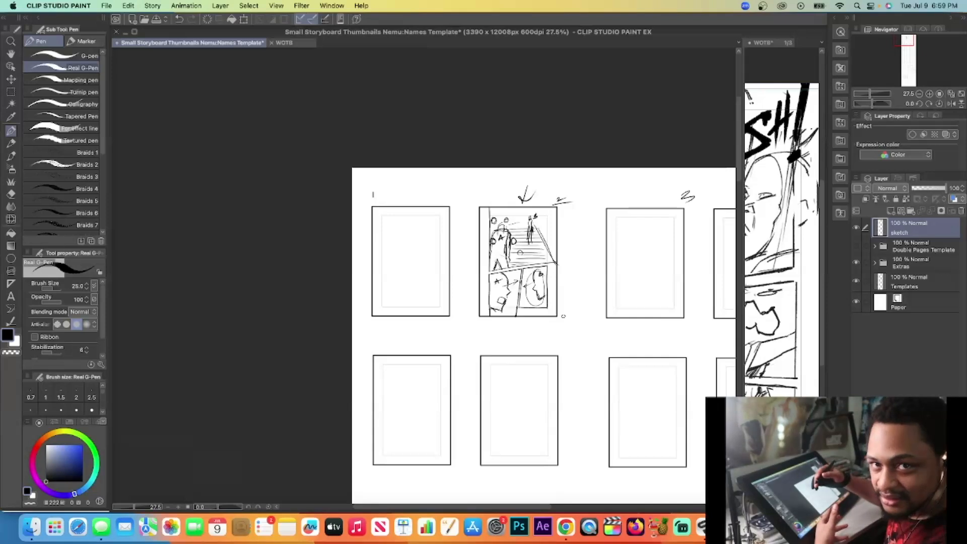
mouse_move(376, 215)
mouse_down()
mouse_move(439, 208)
mouse_move(522, 242)
mouse_move(544, 292)
mouse_up()
drag(604, 261, 694, 247)
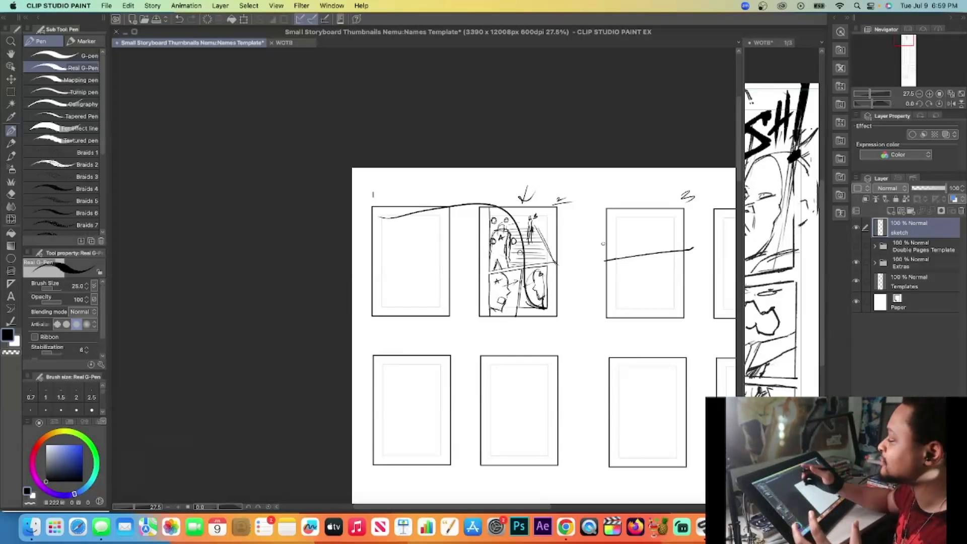
Examine the WOTB page overview up close and as a whole, comparing the panel layouts of facing pages 1 and 2
click(297, 42)
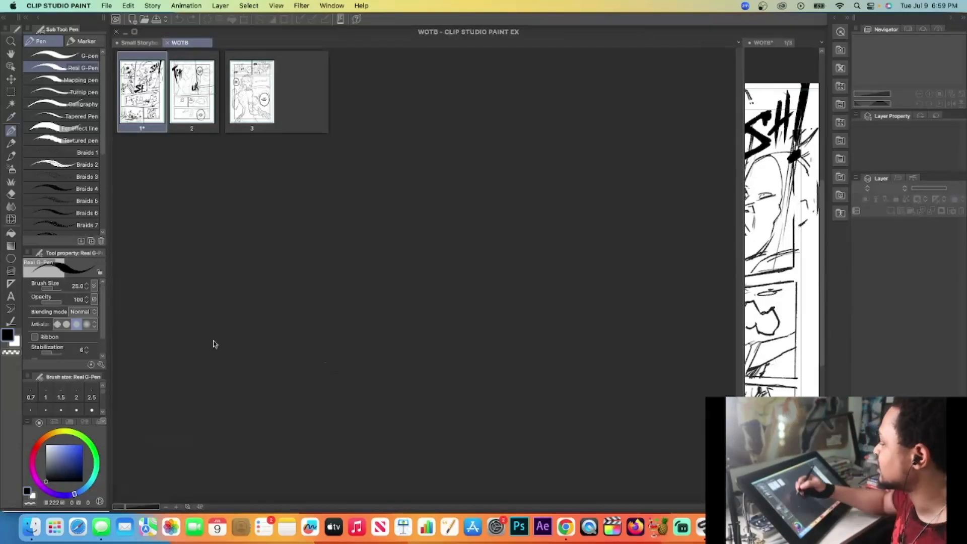
scroll(216, 100, up, 10)
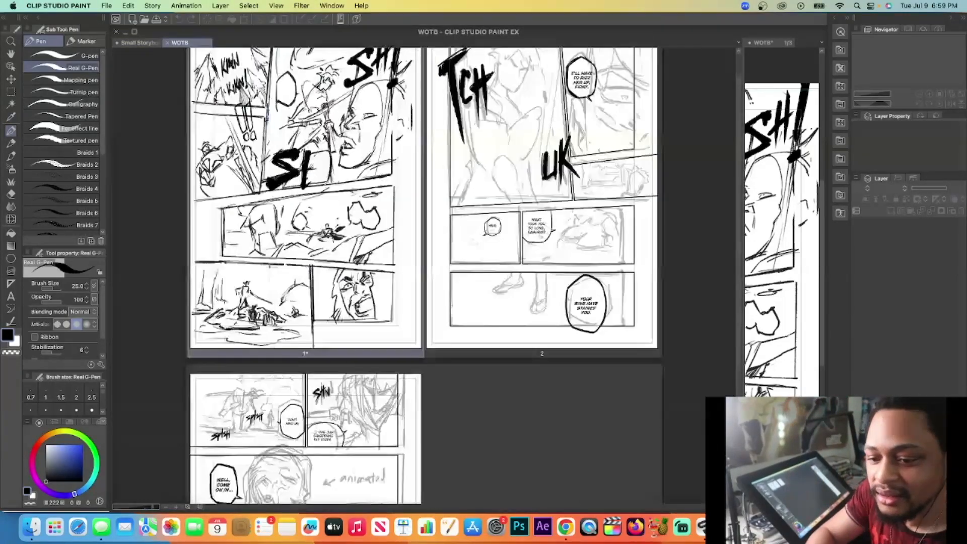
scroll(215, 101, down, 10)
scroll(216, 101, up, 5)
scroll(215, 101, up, 5)
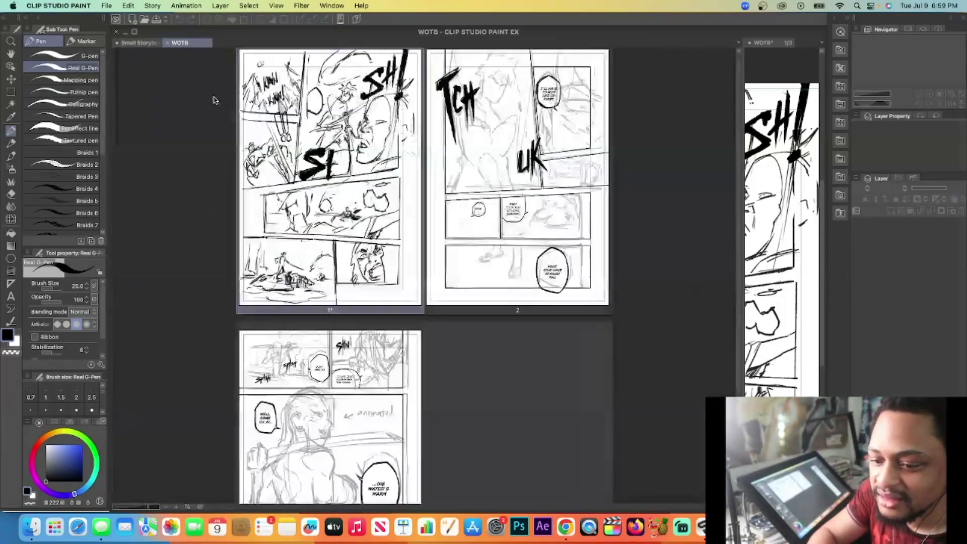
scroll(215, 101, down, 2)
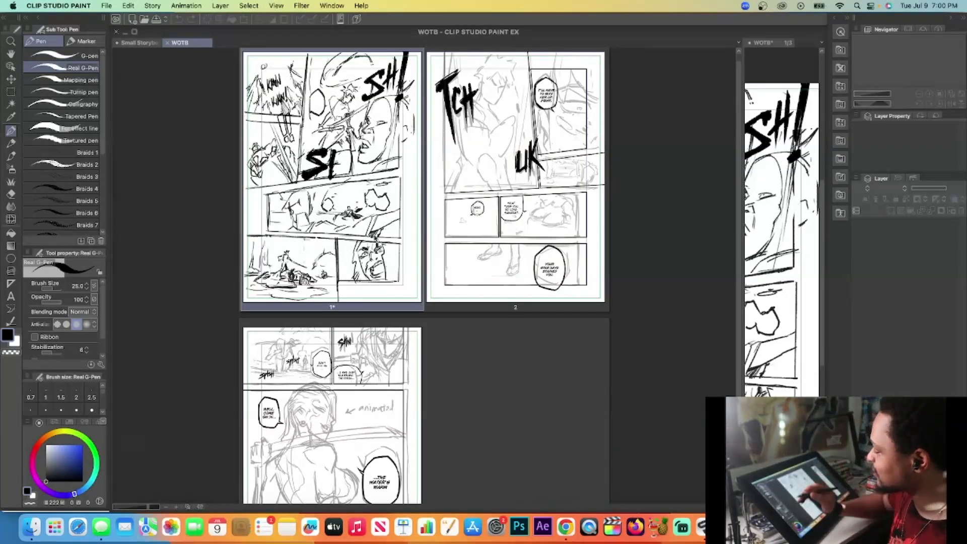
scroll(375, 240, up, 3)
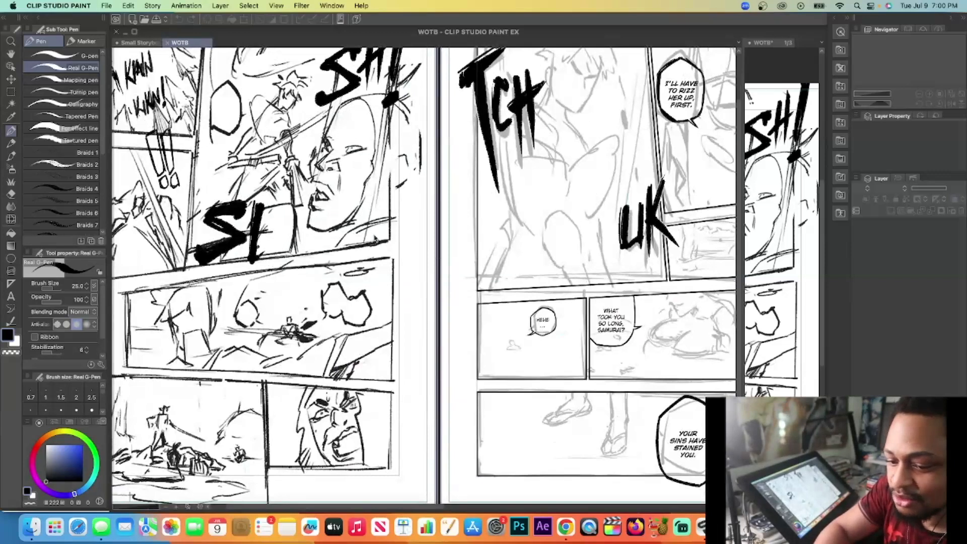
scroll(375, 239, down, 3)
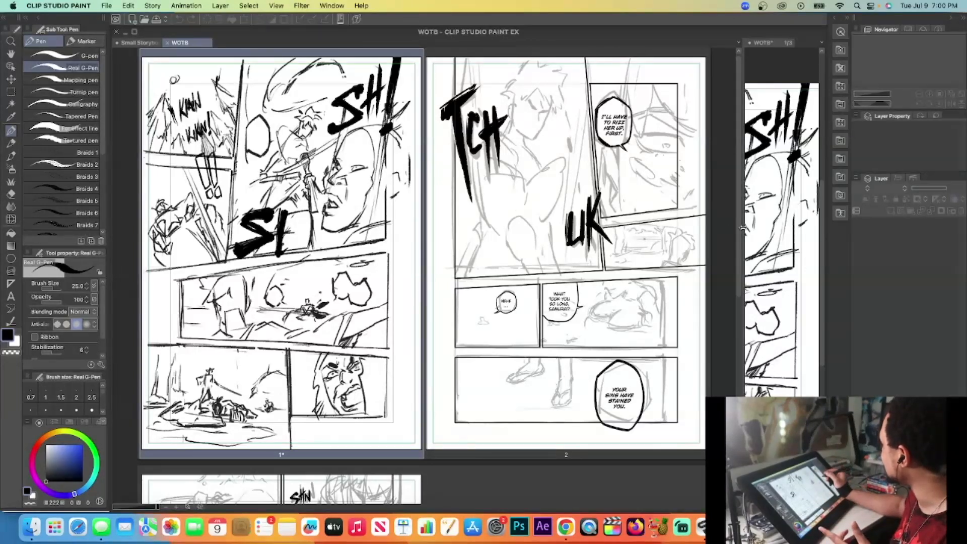
On WOTB page 1, hide the sketch Copy layer, show the Tones Copy folder and Folder 1, and examine the finished lower panels
drag(744, 228, 244, 227)
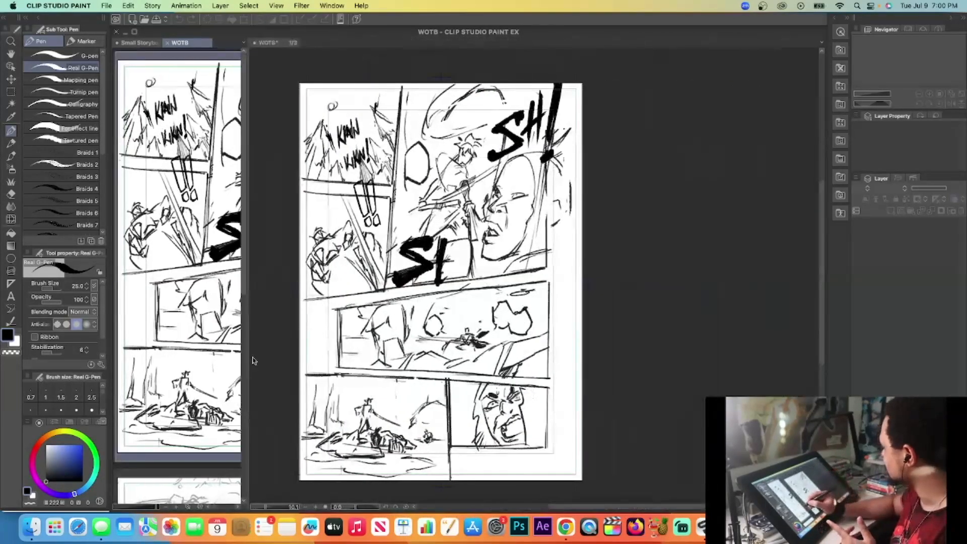
click(857, 269)
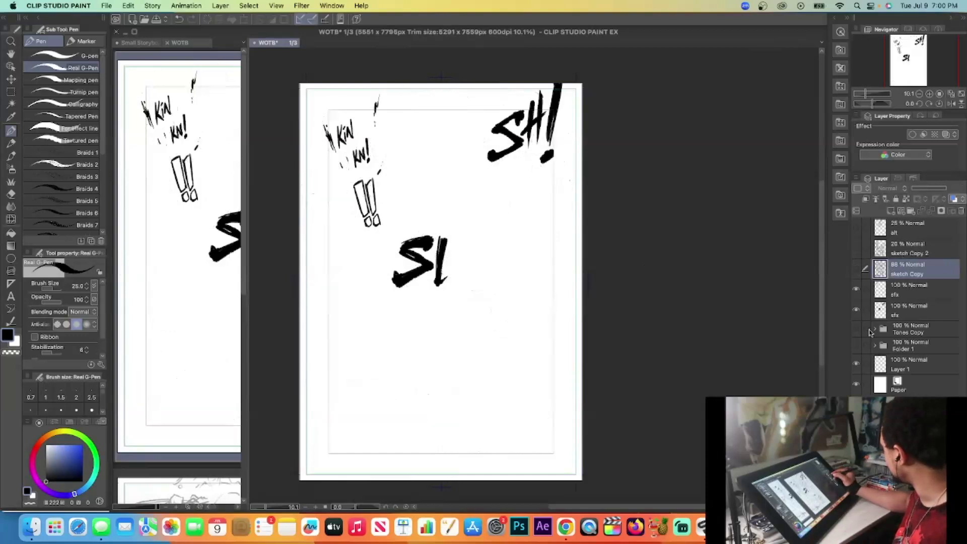
click(856, 330)
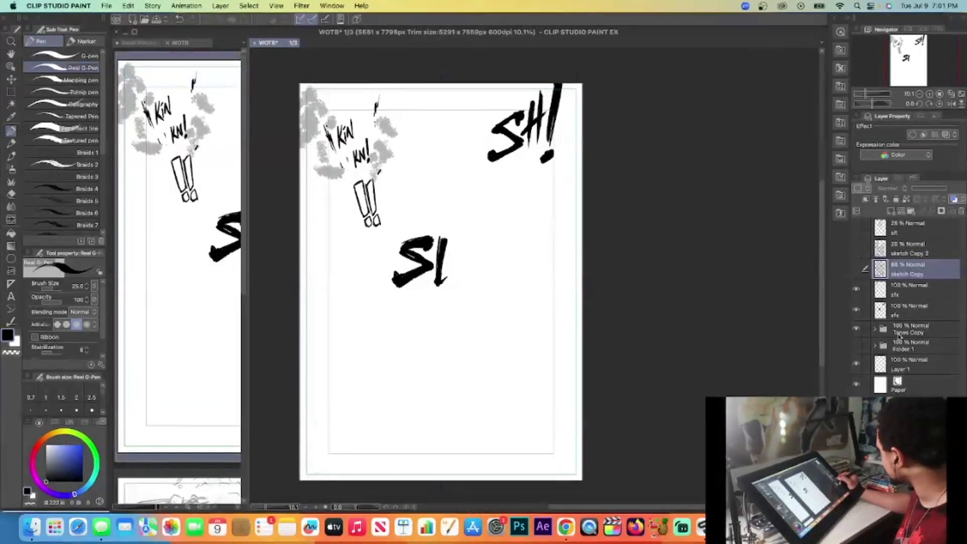
click(859, 346)
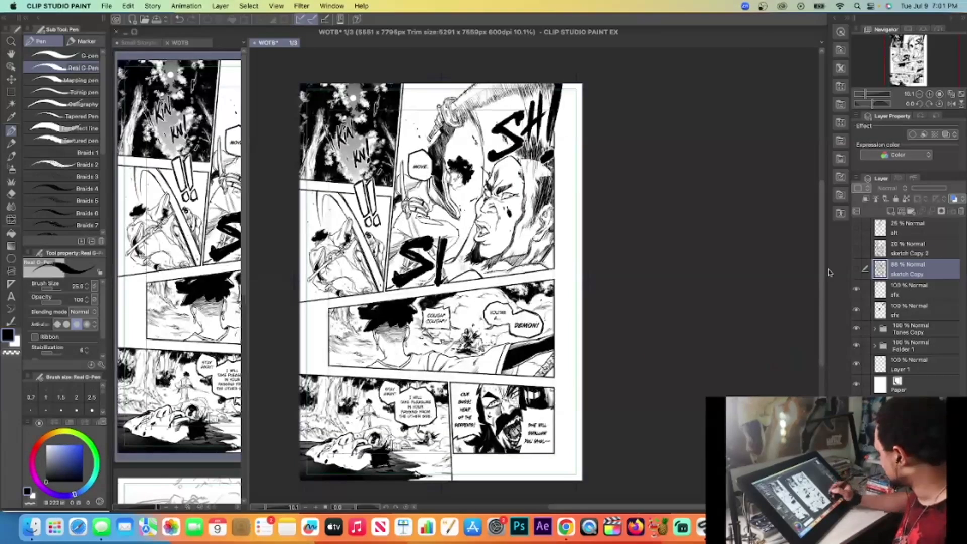
drag(822, 283, 824, 310)
drag(532, 380, 558, 390)
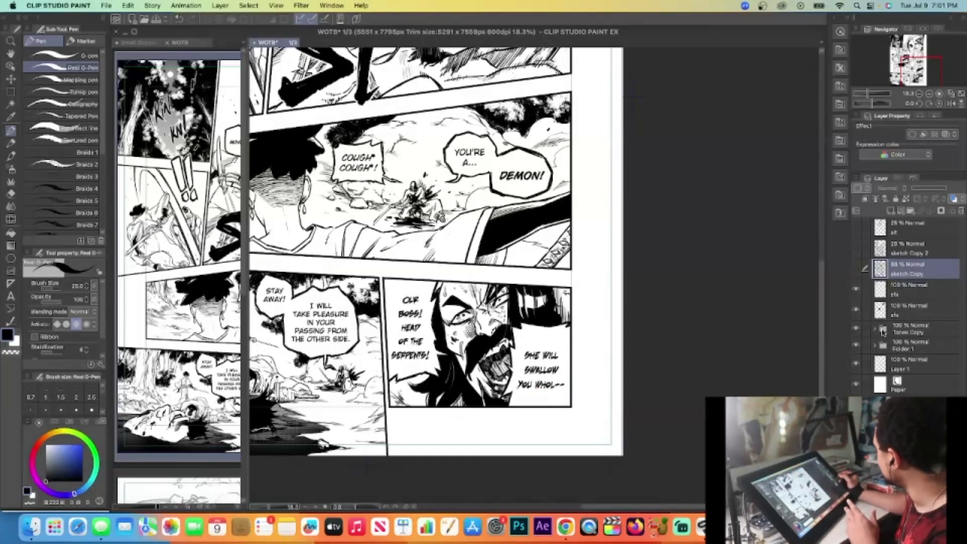
Hide Folder 1, show the sketch Copy layer again, and widen the WOTB overview pane until pages 1 and 2 fit side by side
click(858, 347)
click(857, 269)
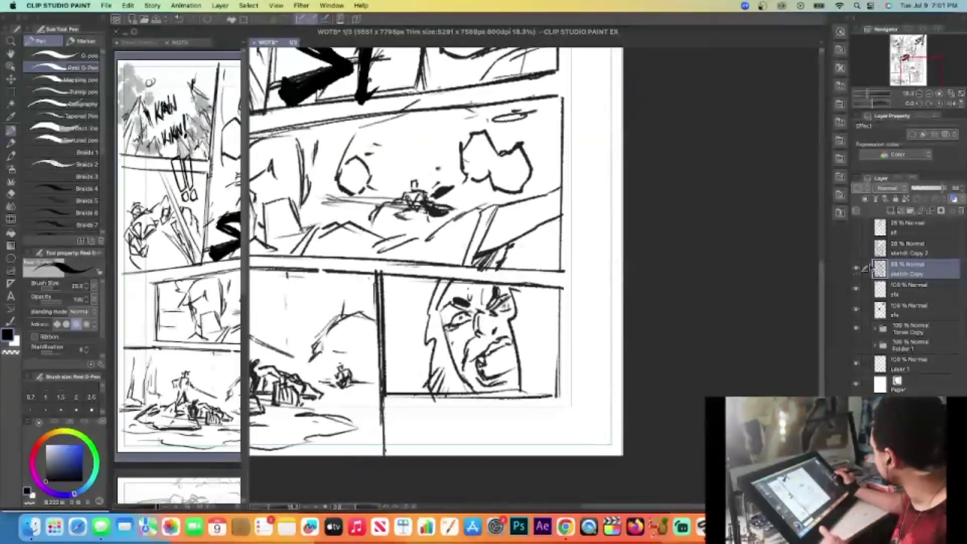
drag(248, 306, 703, 307)
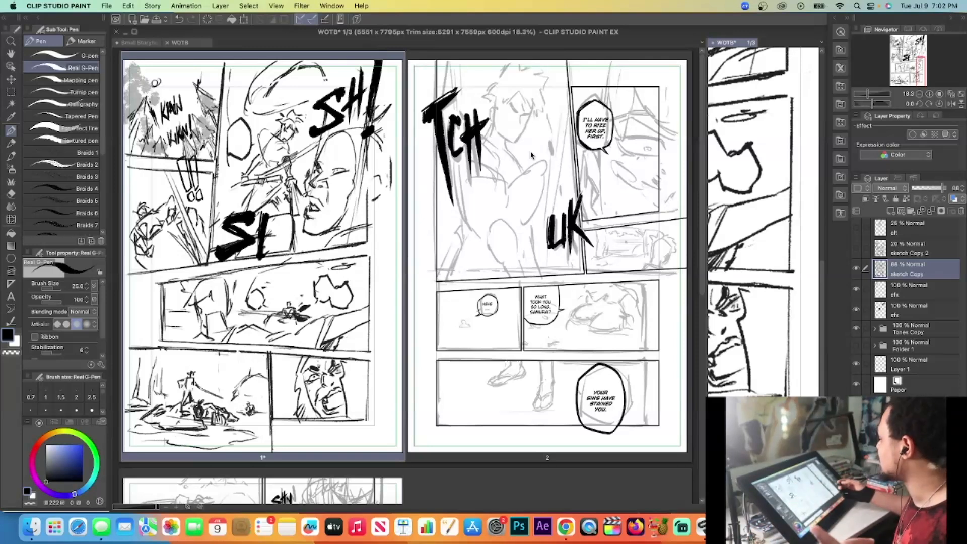
Close the WOTB page 1 canvas without saving and circle the page 2 thumbnail in the storyboard document
click(135, 43)
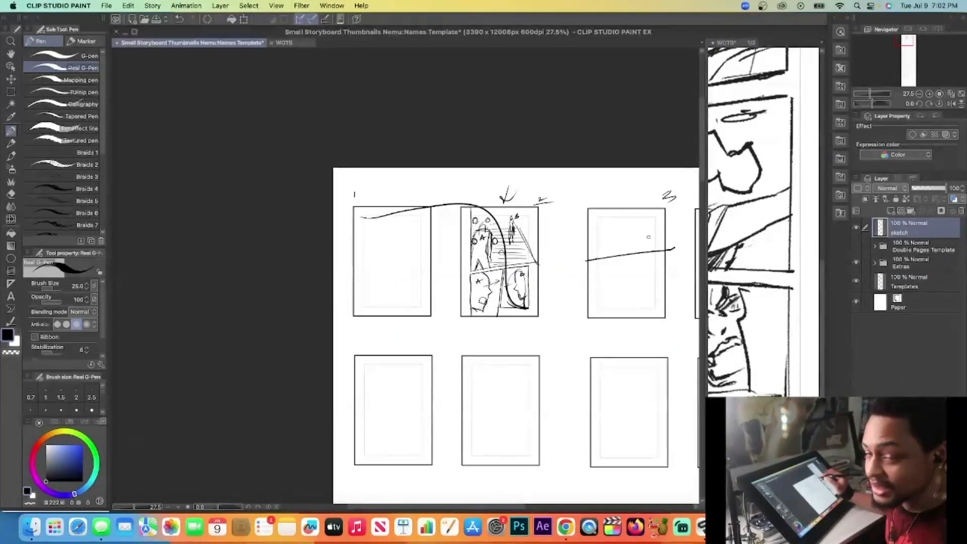
click(713, 42)
click(460, 202)
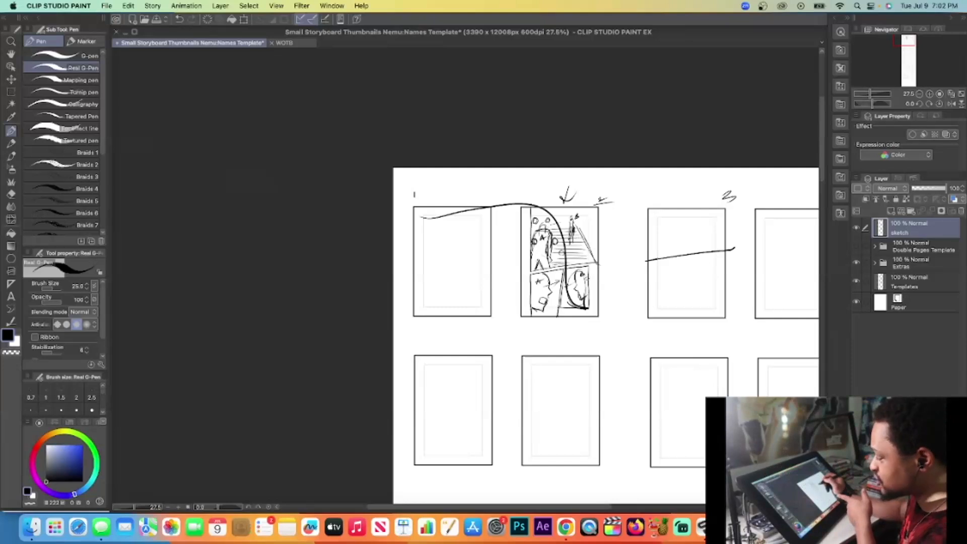
mouse_move(607, 188)
mouse_down()
mouse_move(537, 192)
mouse_move(634, 209)
mouse_up()
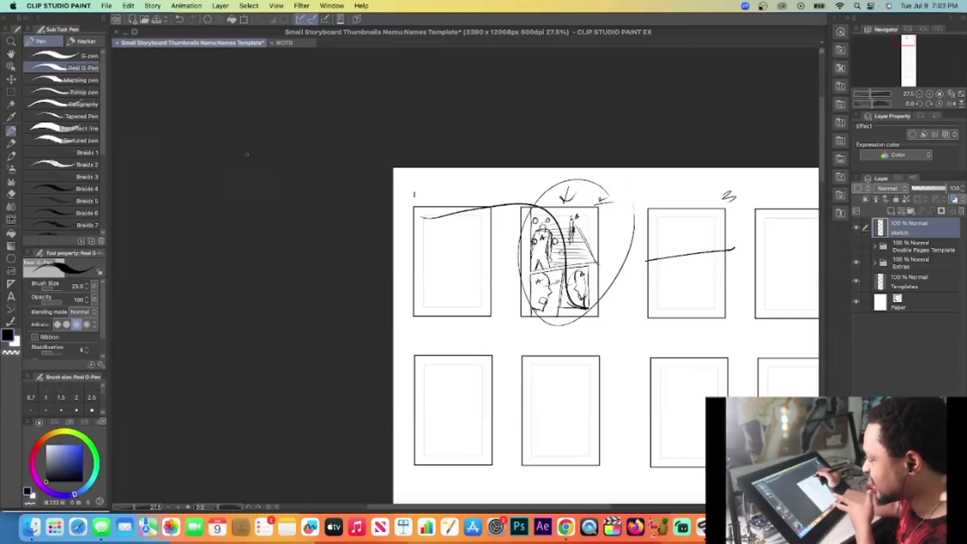
Start a new document with all comic settings and choose the Saturday AM 1 preset
click(106, 6)
click(109, 21)
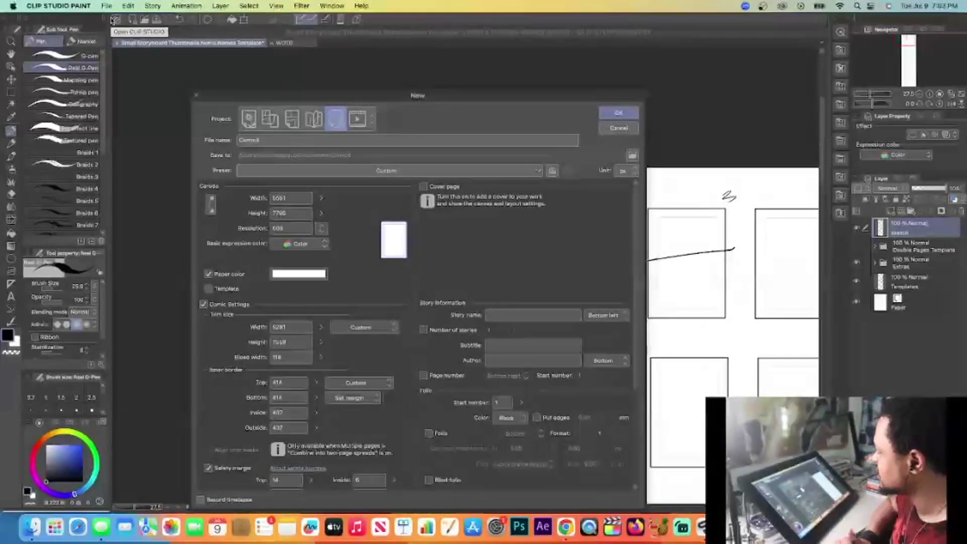
mouse_move(635, 220)
mouse_down()
mouse_move(632, 358)
mouse_move(630, 207)
mouse_up()
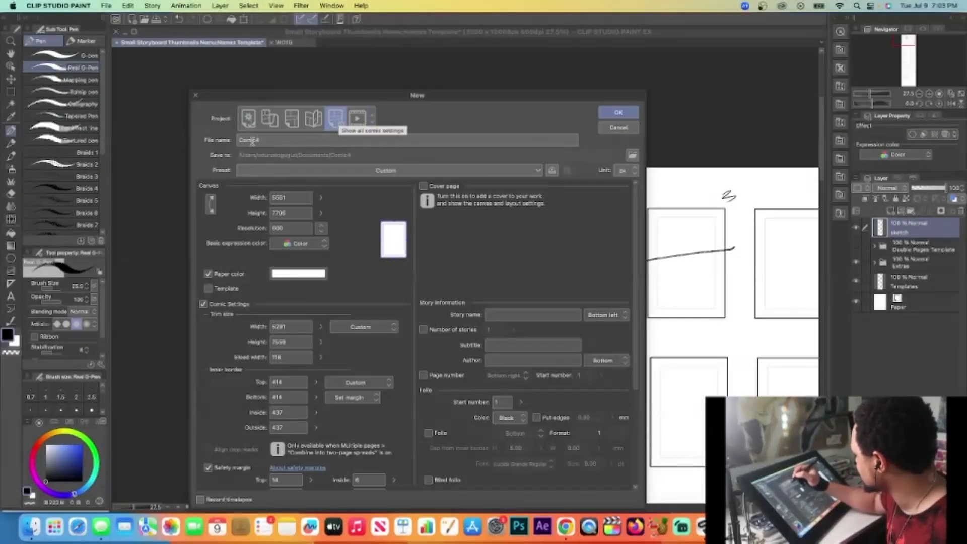
click(249, 117)
click(335, 119)
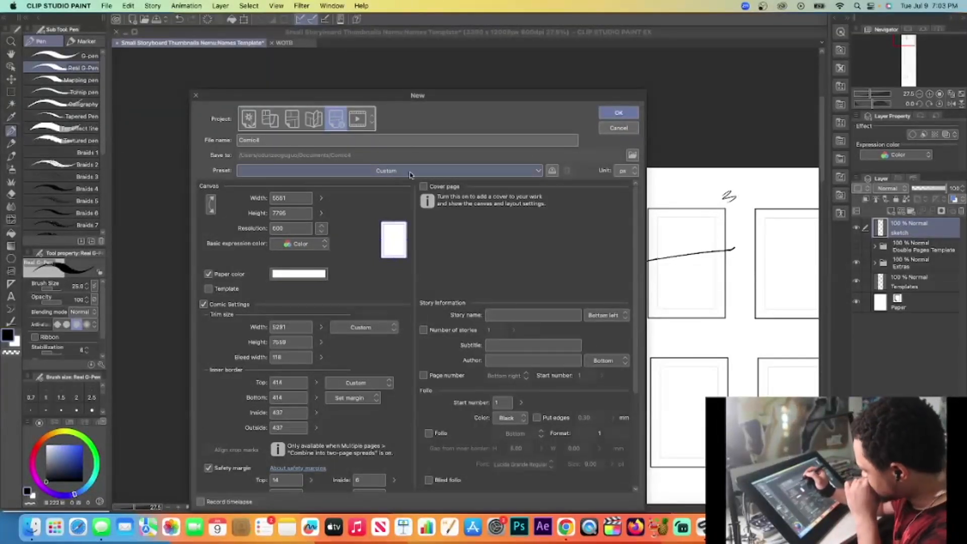
scroll(411, 174, down, 1)
click(443, 172)
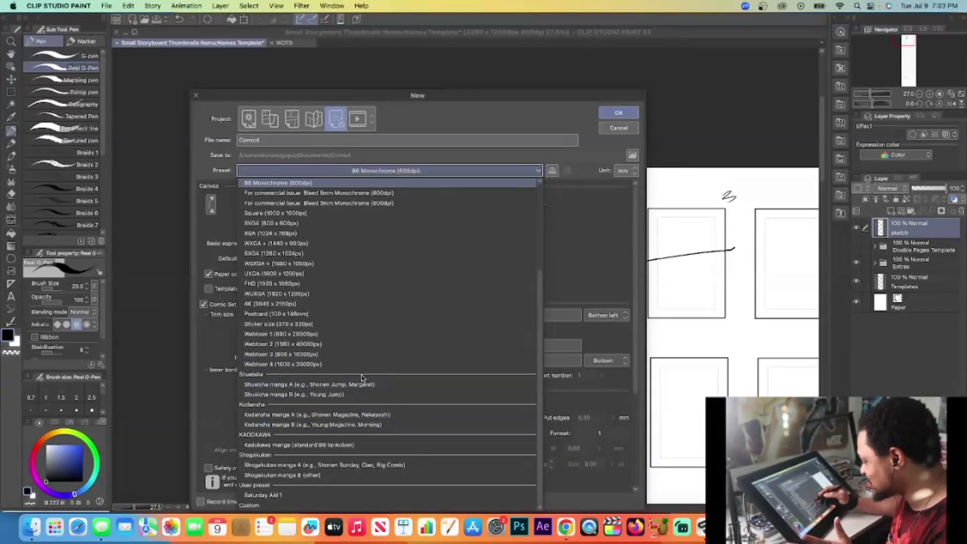
click(296, 497)
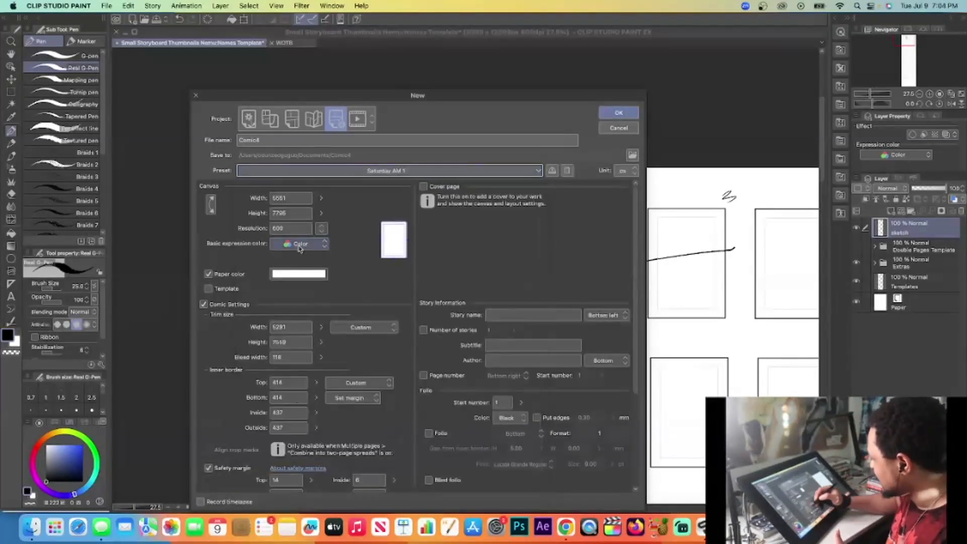
Set the number of pages to 4 and create the Comic4 document
drag(635, 232, 611, 423)
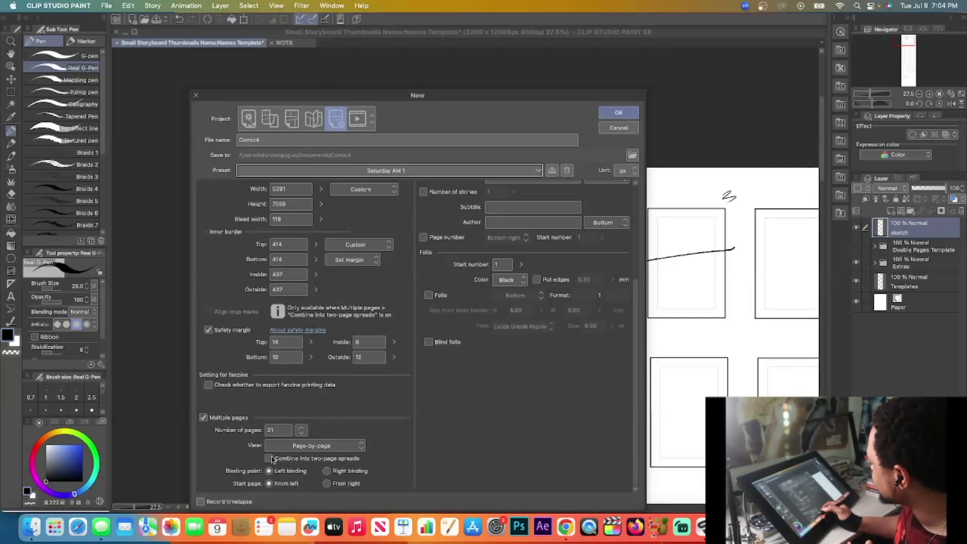
click(279, 430)
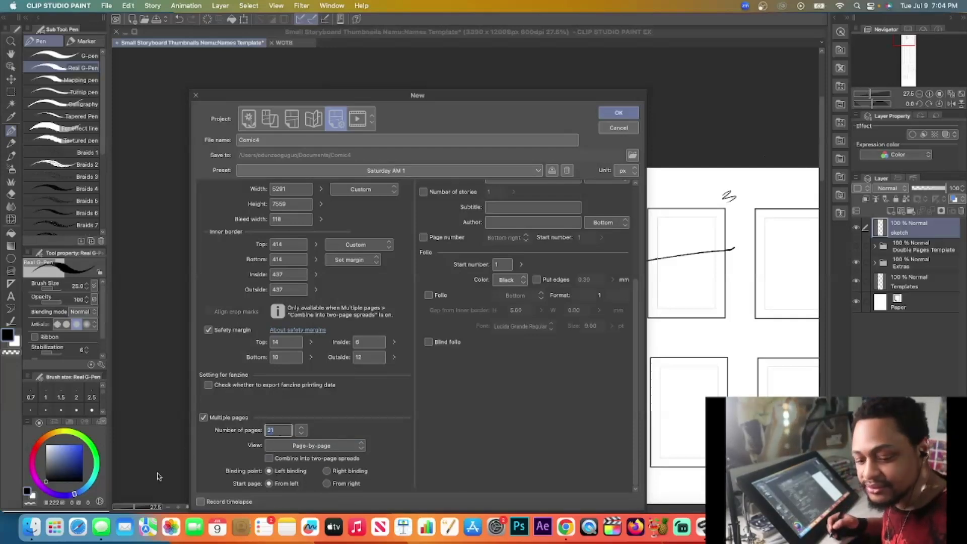
text(4)
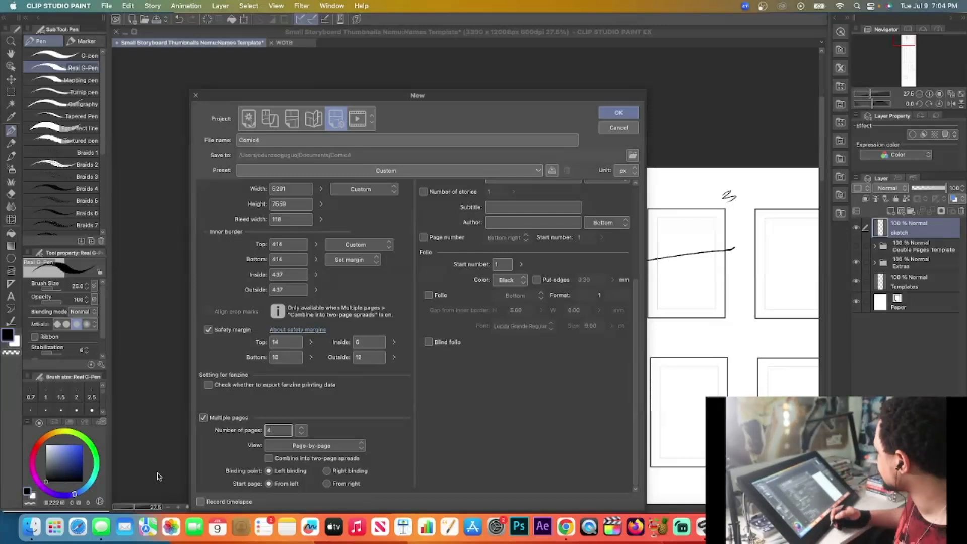
click(619, 113)
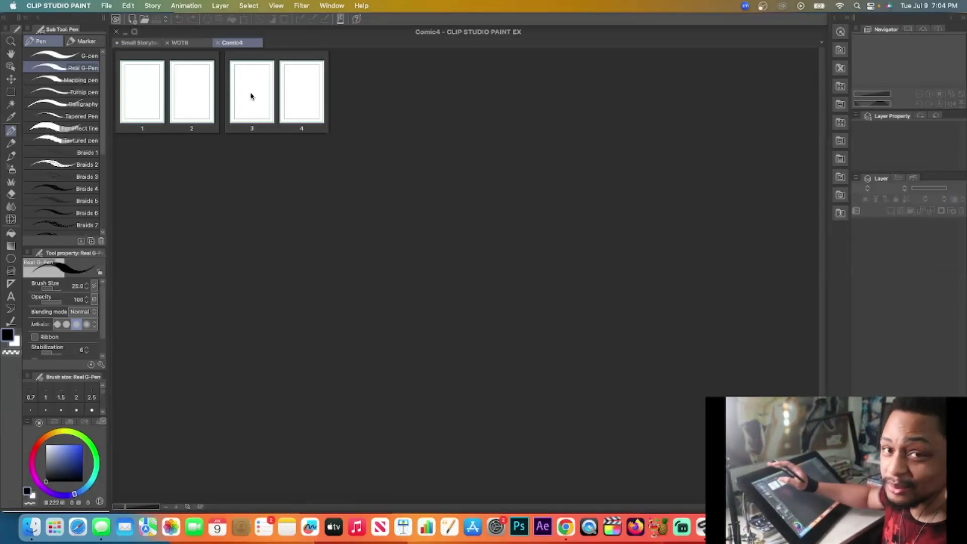
Look over all three pages in the WOTB overview and return to the Comic4 page overview
click(180, 42)
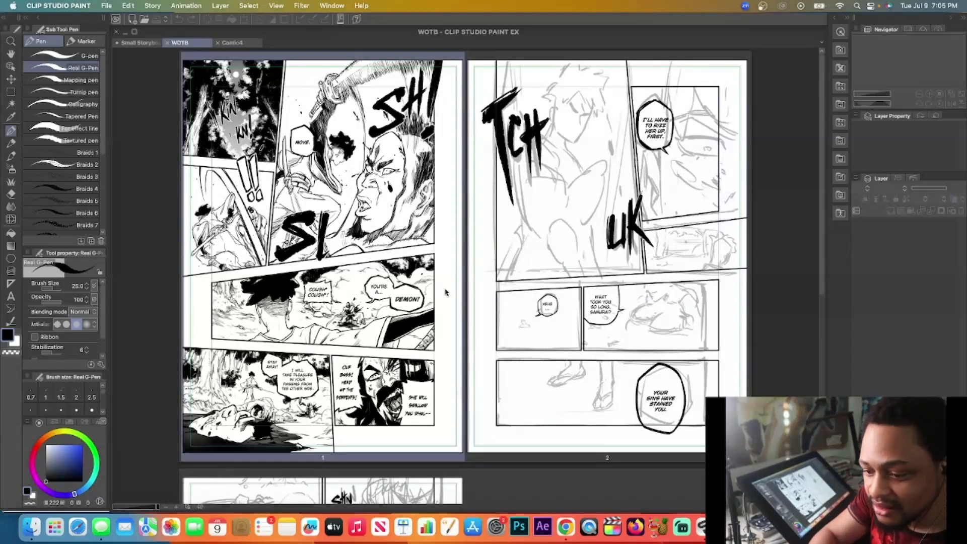
scroll(445, 293, down, 2)
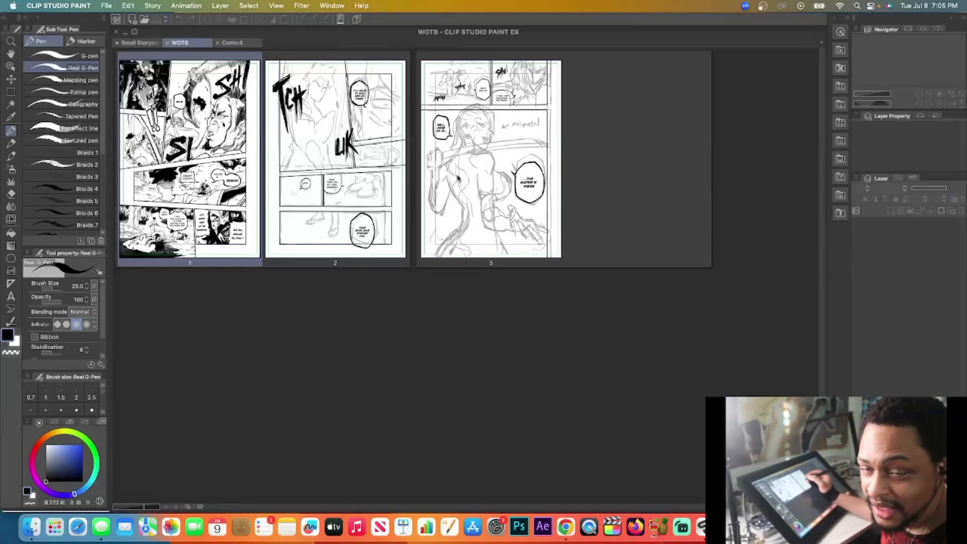
click(237, 43)
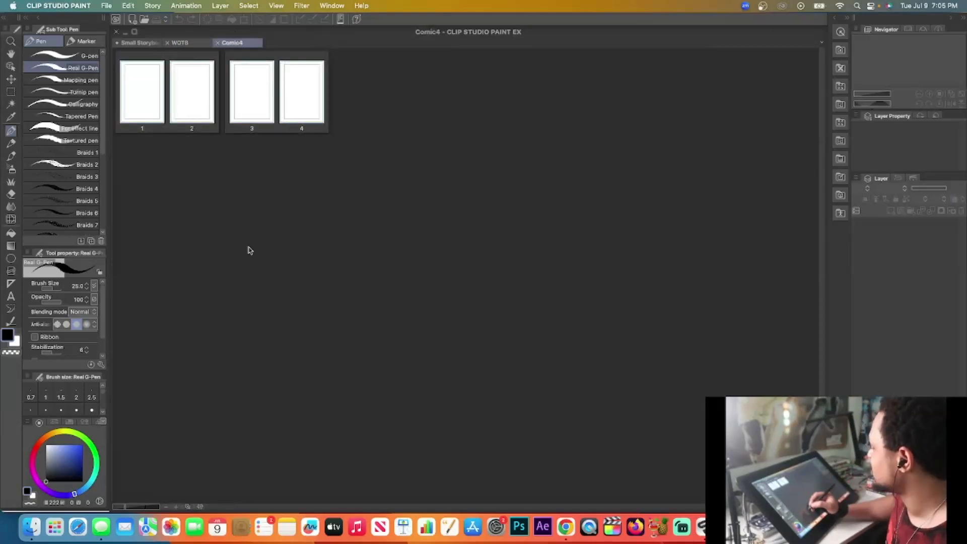
Open Comic4's page 2 beside the storyboard thumbnails, activate Rectangle selection, and widen the thumbnails pane to bring pages 2 to 4 into view
double_click(201, 89)
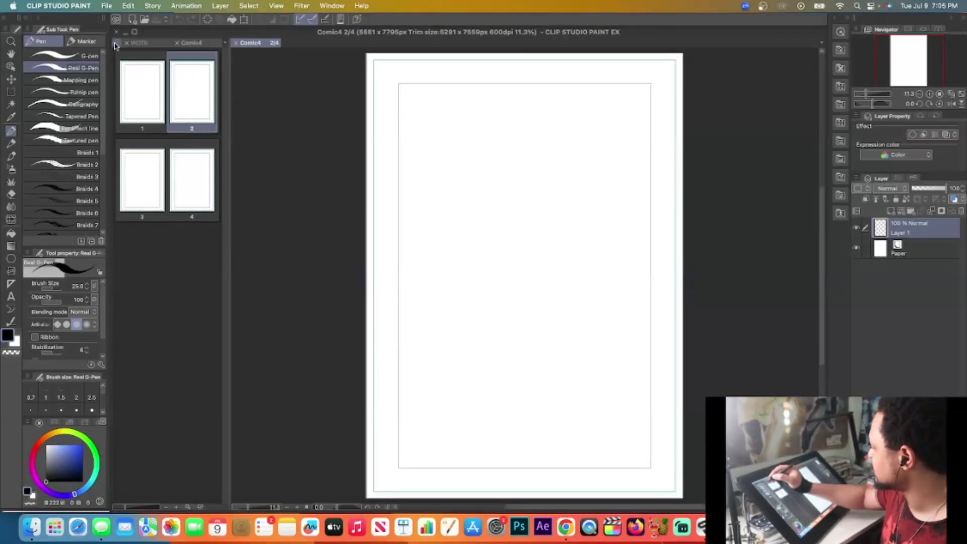
drag(226, 302, 448, 314)
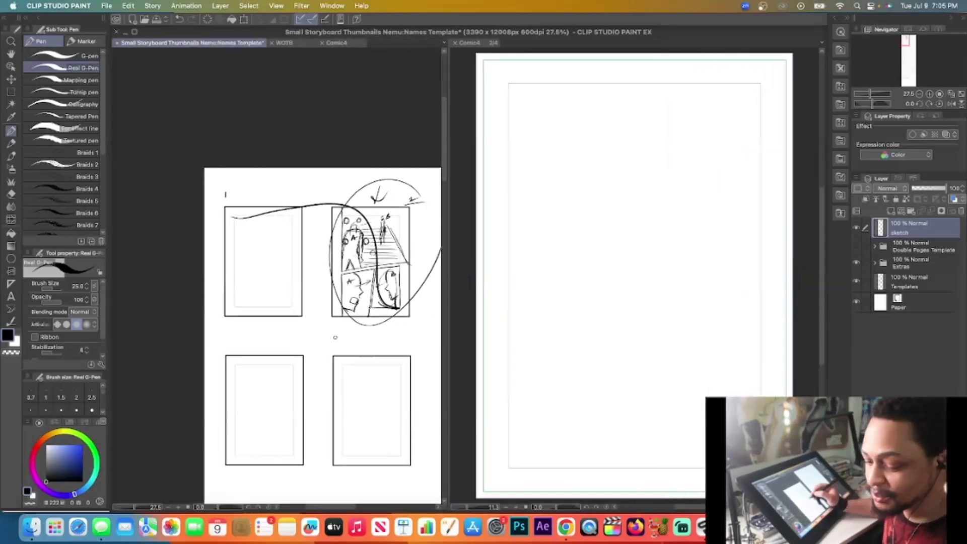
key(m)
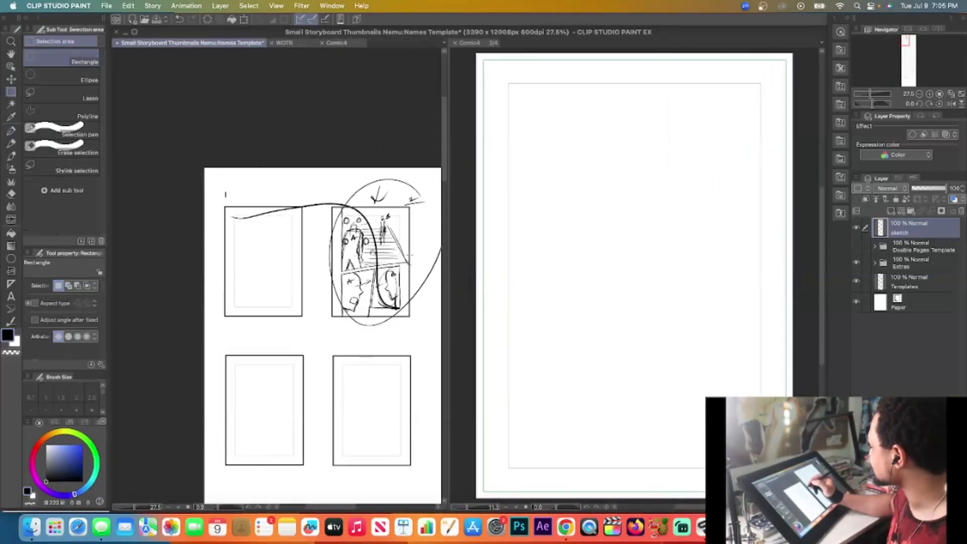
drag(449, 328, 517, 331)
drag(391, 508, 422, 511)
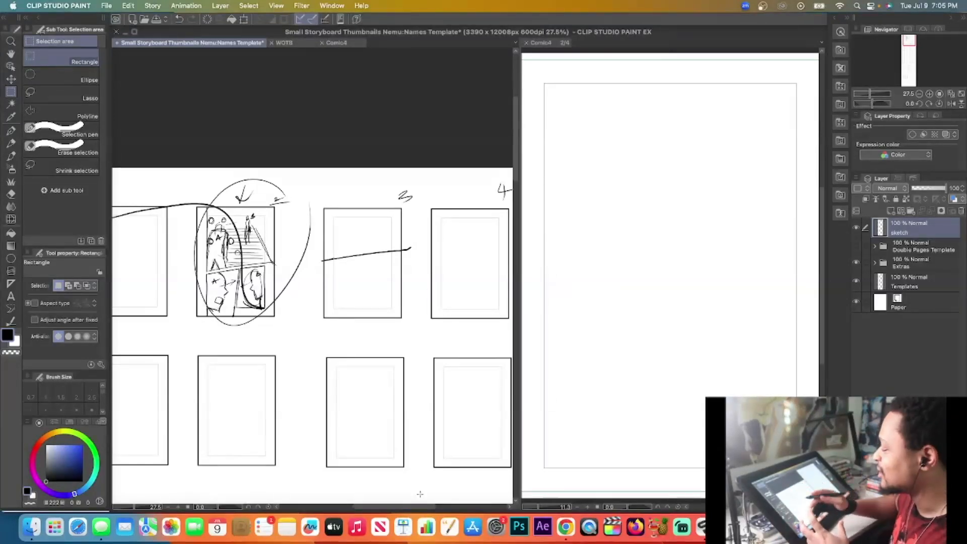
Select the page 2 thumbnail with a rectangle, copy its sketch, and paste it onto Comic4's page 2
click(285, 43)
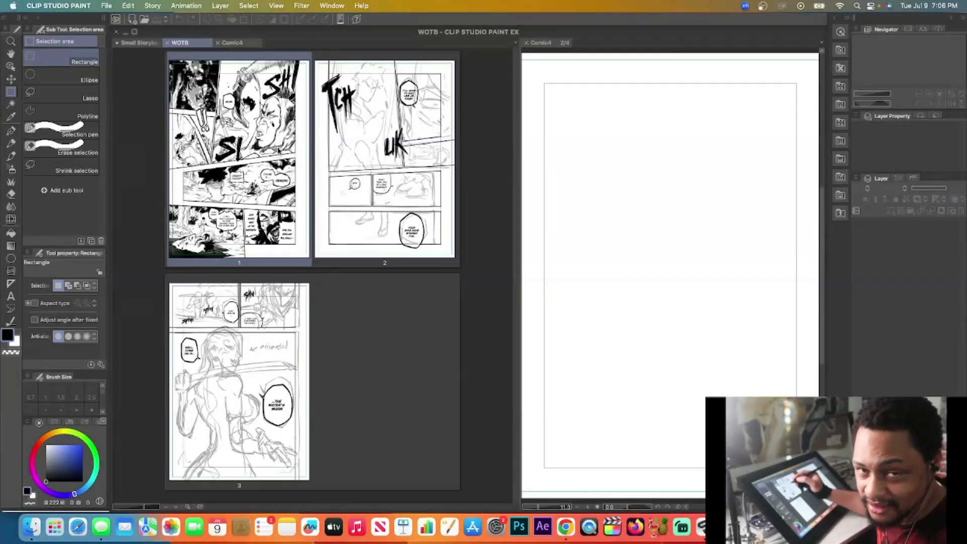
click(137, 42)
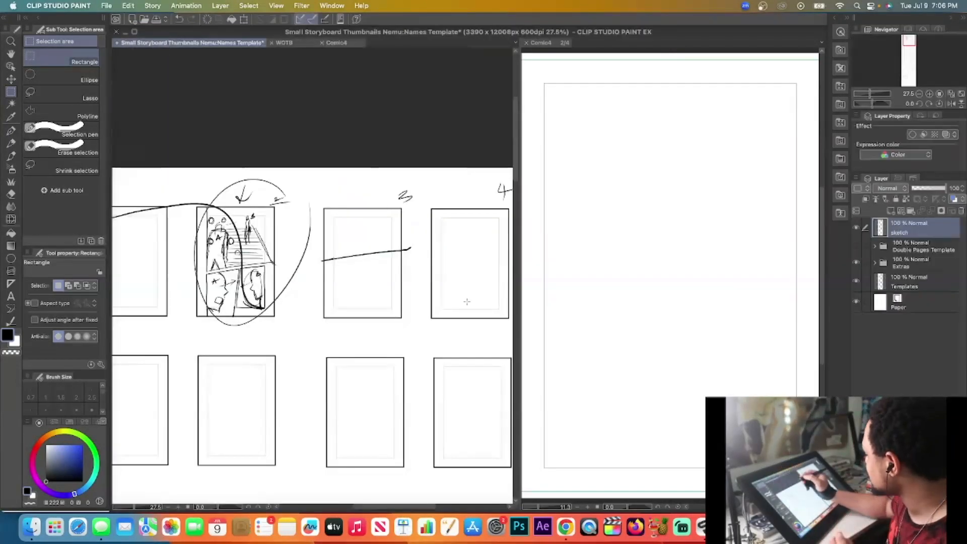
drag(191, 187, 282, 326)
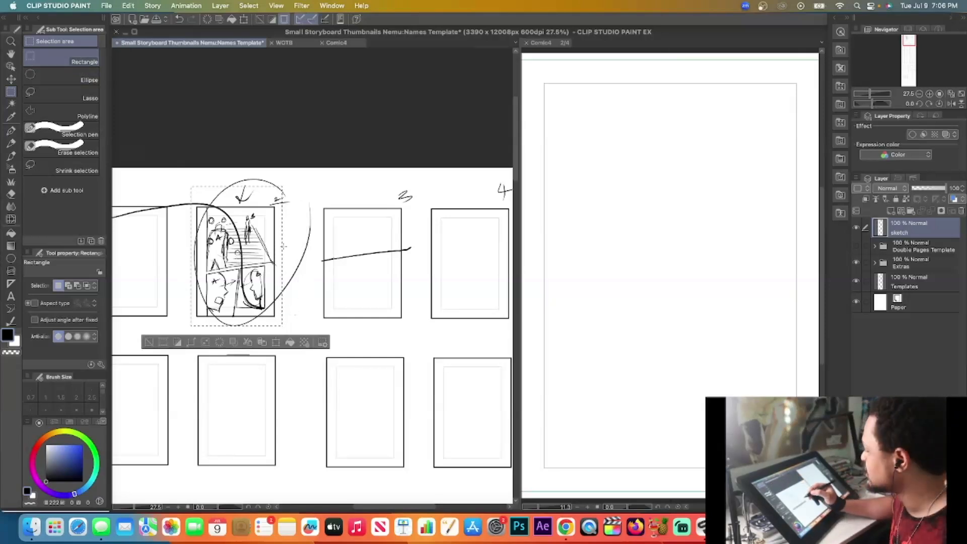
click(337, 42)
drag(520, 297, 176, 370)
click(696, 276)
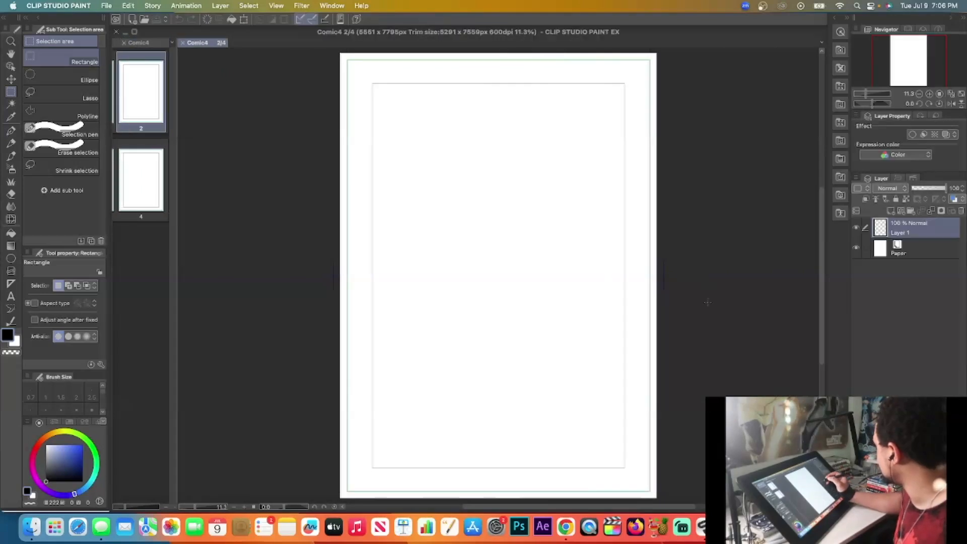
drag(607, 508, 621, 507)
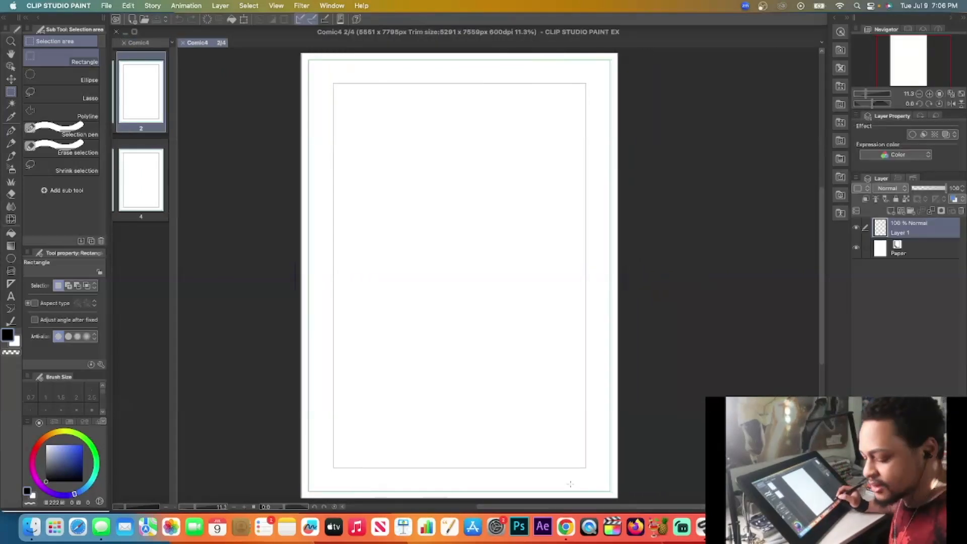
key(super+v)
Scale and position the pasted sketch so its panels fill page 2's inner border, and lower its layer opacity to 25%
key(super+t)
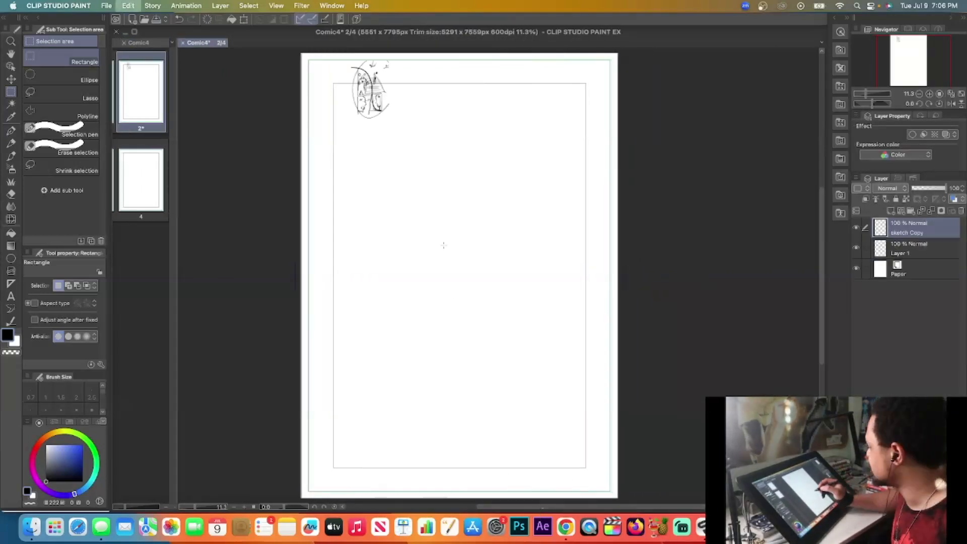
key(super+minus)
key(super+minus)
mouse_move(404, 151)
mouse_down()
mouse_move(540, 386)
mouse_move(557, 388)
mouse_up()
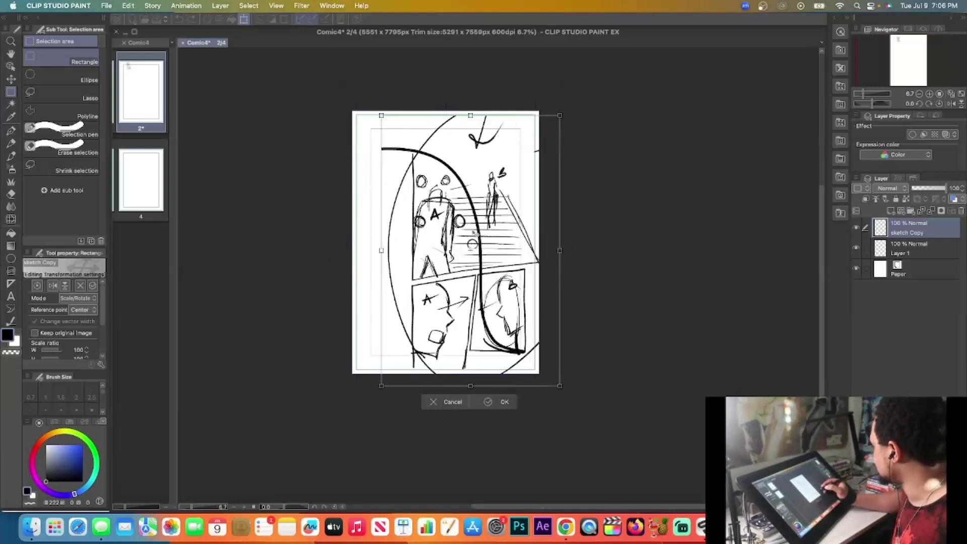
drag(382, 115, 371, 101)
drag(453, 242, 418, 231)
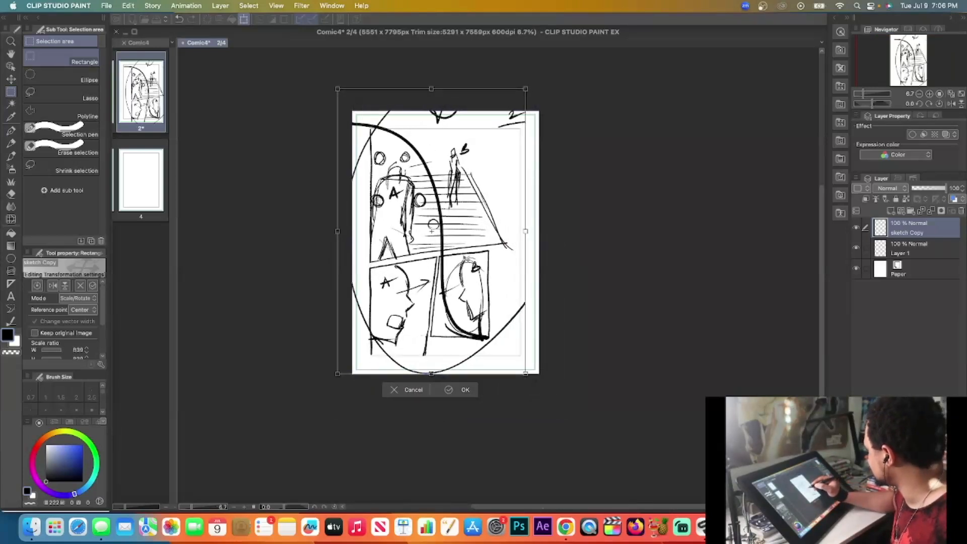
drag(467, 259, 467, 278)
drag(526, 105, 559, 62)
drag(522, 125, 517, 129)
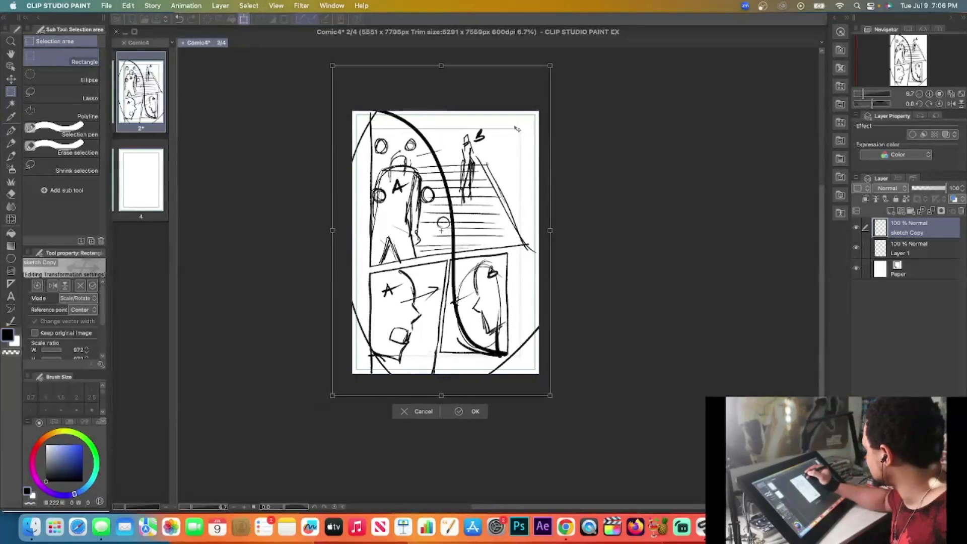
drag(551, 64, 553, 61)
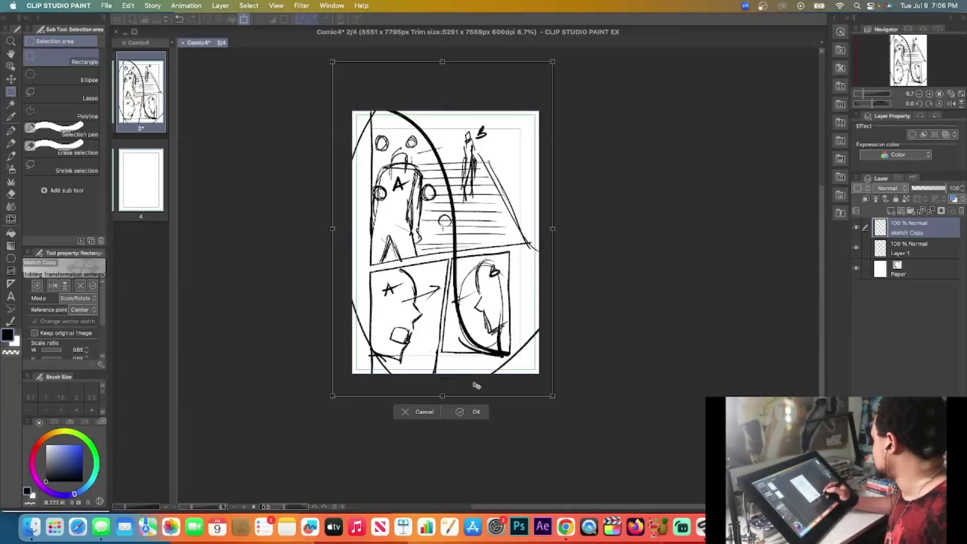
click(460, 411)
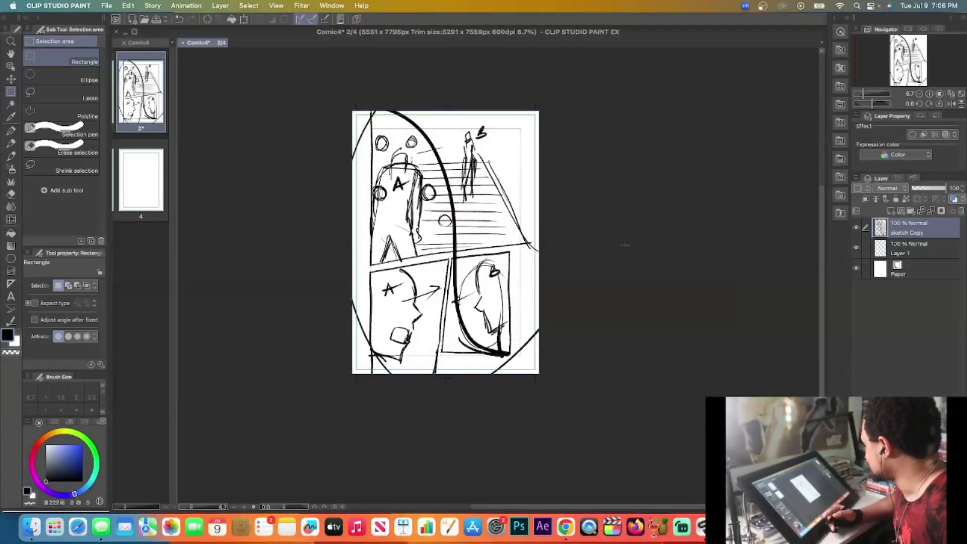
click(920, 189)
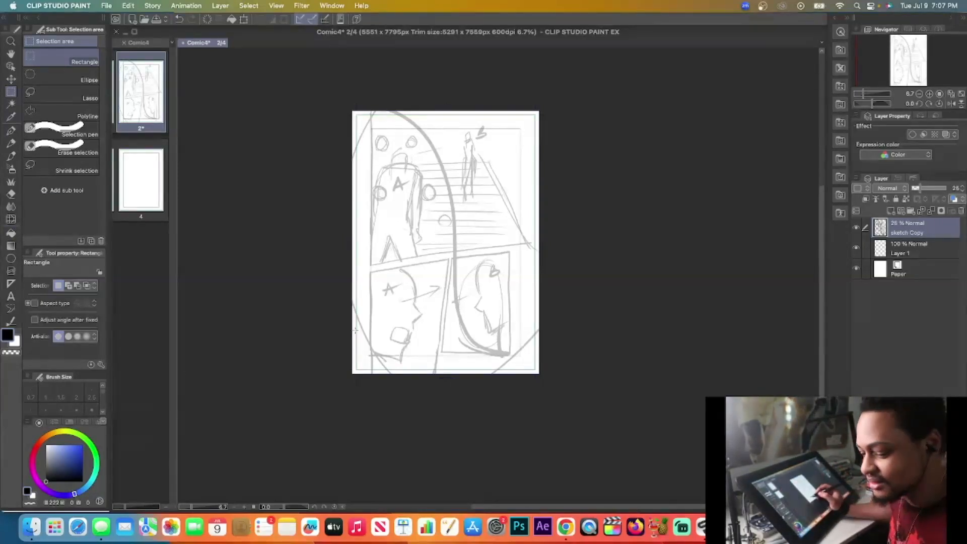
Activate the Divide frame folder sub tool and check the snapping options for rulers and grid
key(u)
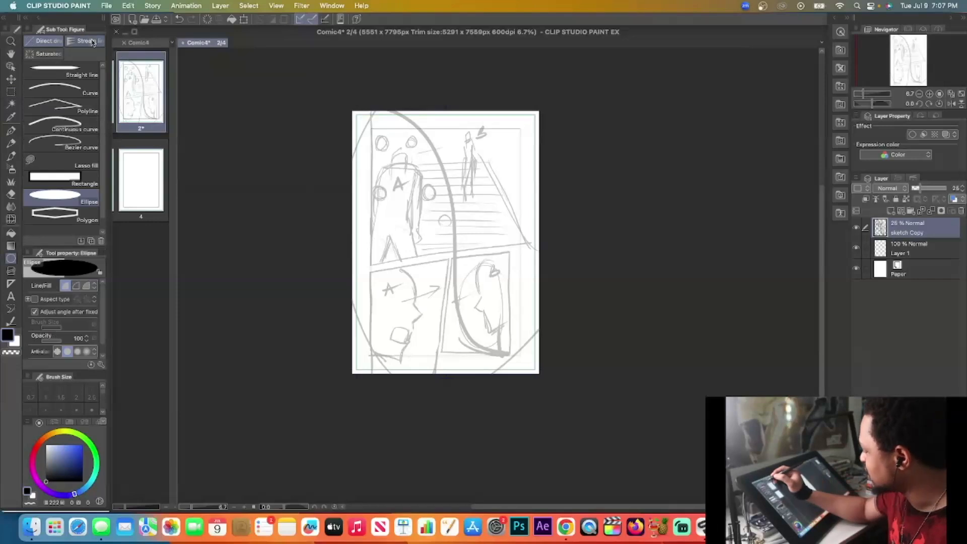
key(u)
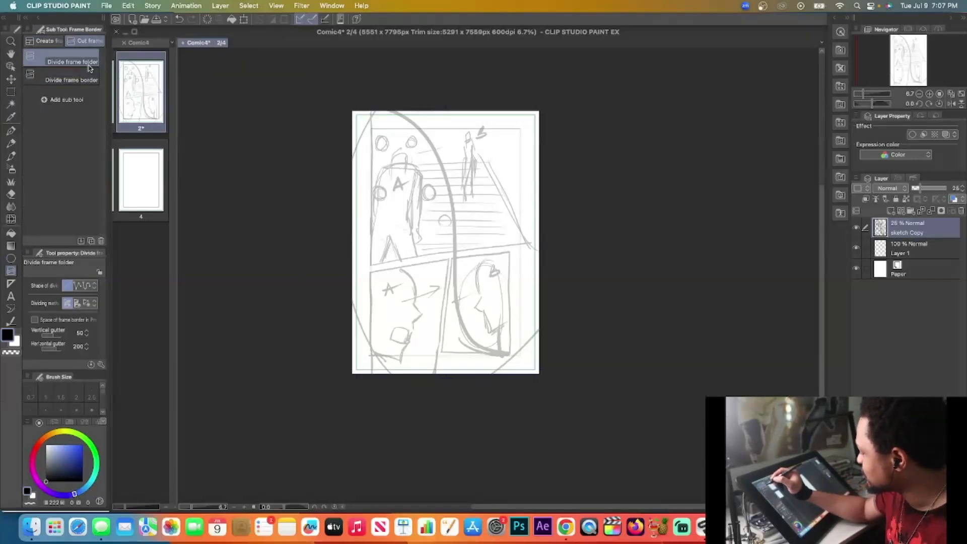
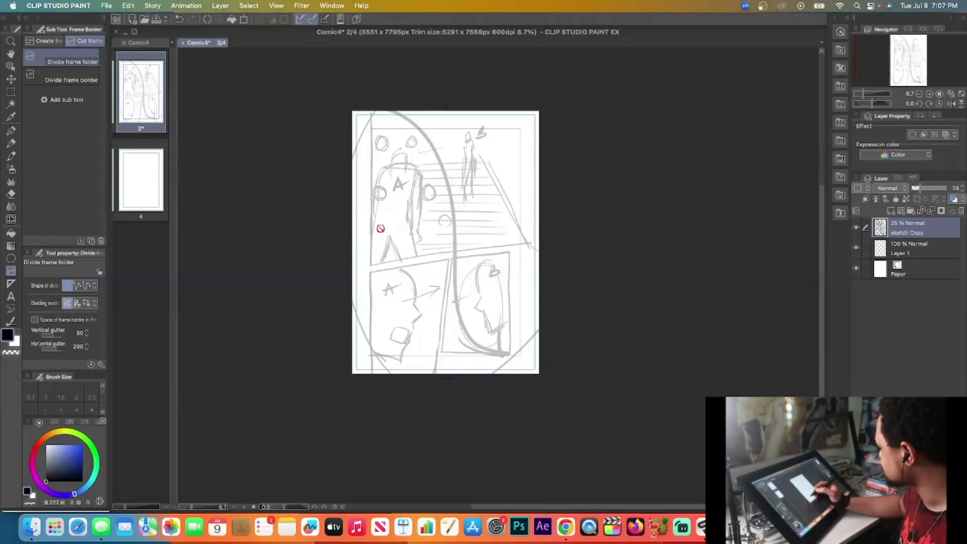
click(281, 6)
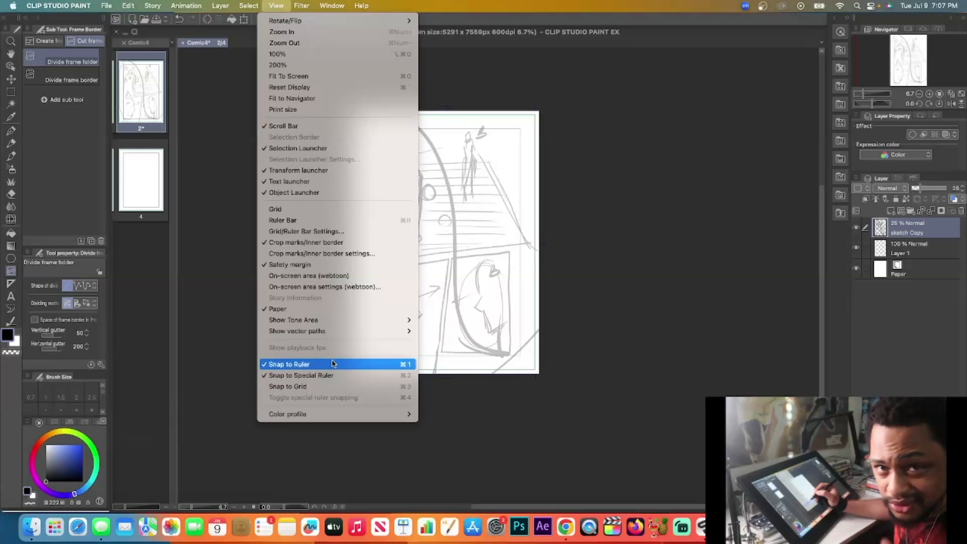
click(609, 220)
scroll(444, 219, up, 1)
scroll(444, 218, up, 1)
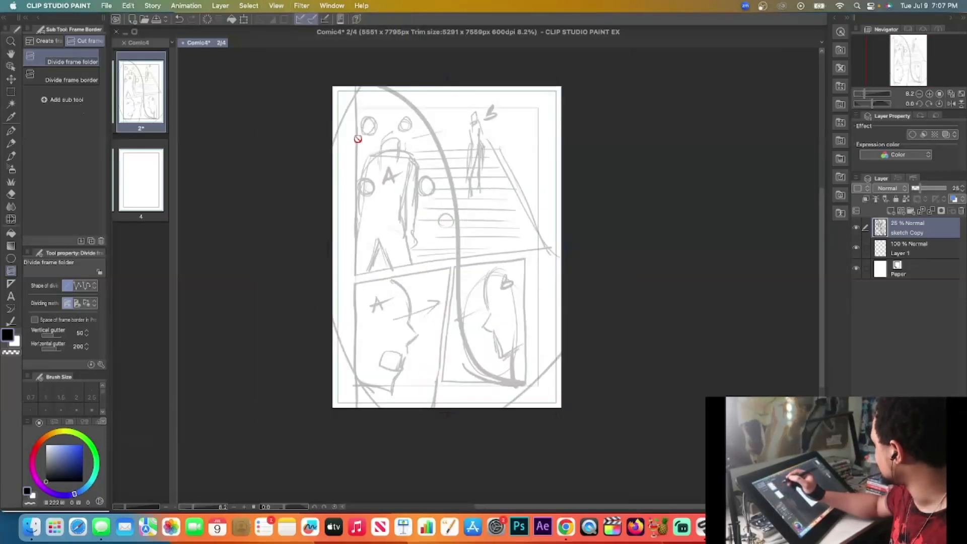
scroll(388, 131, up, 6)
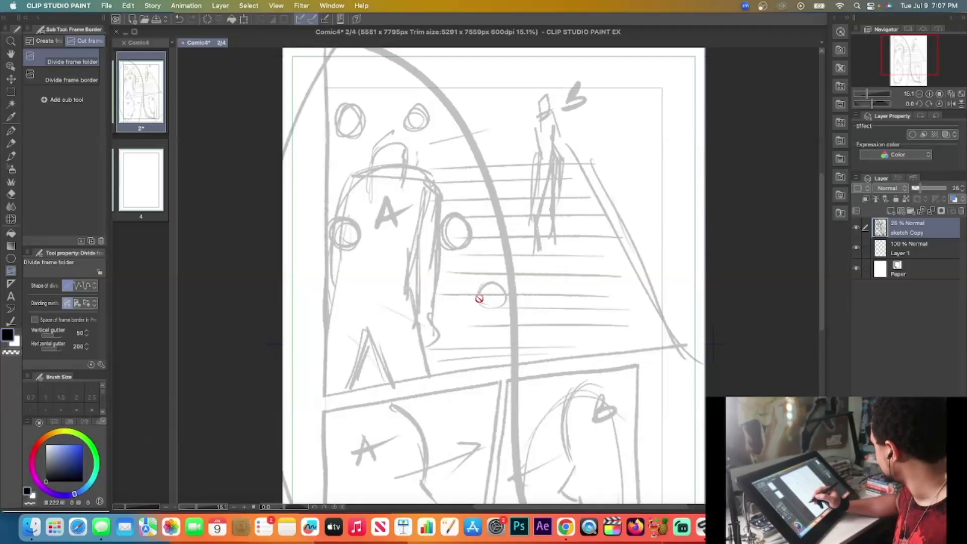
click(916, 246)
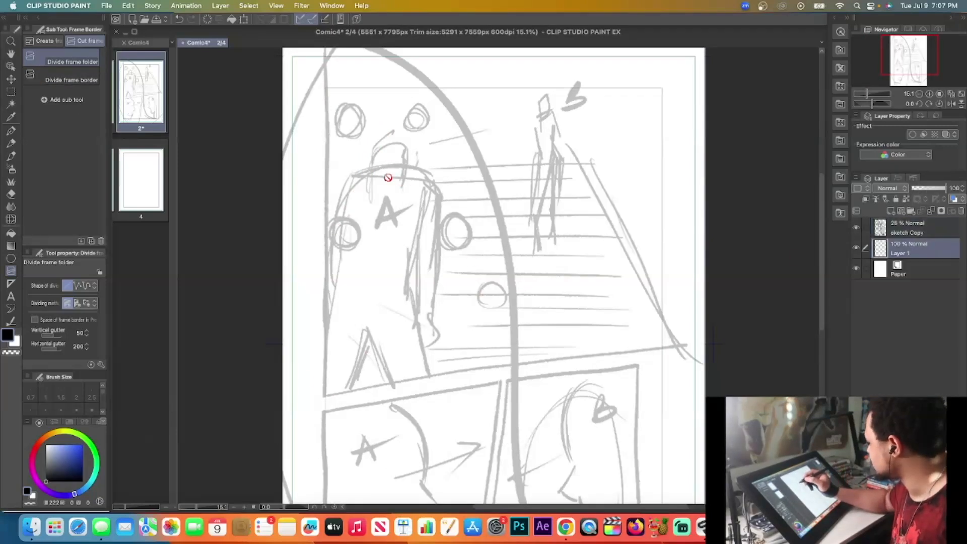
scroll(383, 179, down, 2)
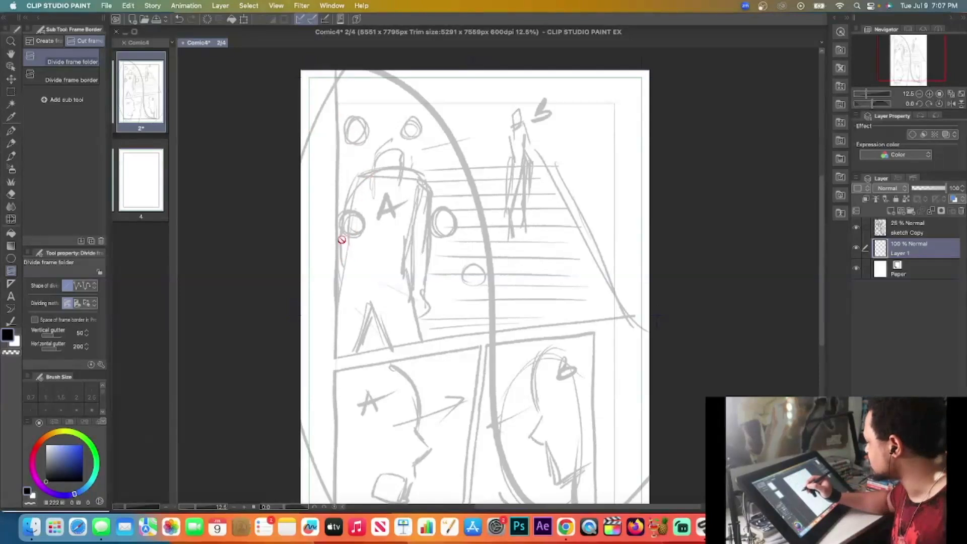
key(m)
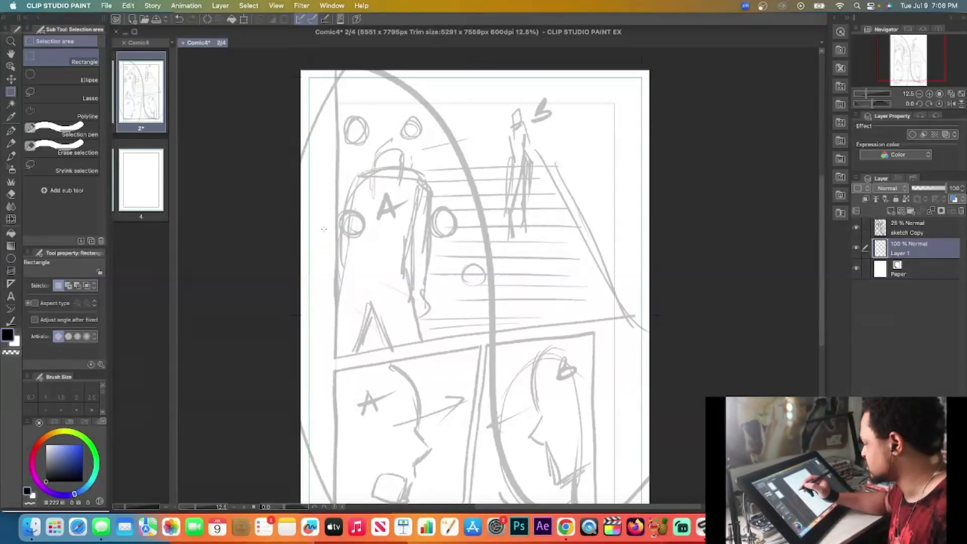
key(u)
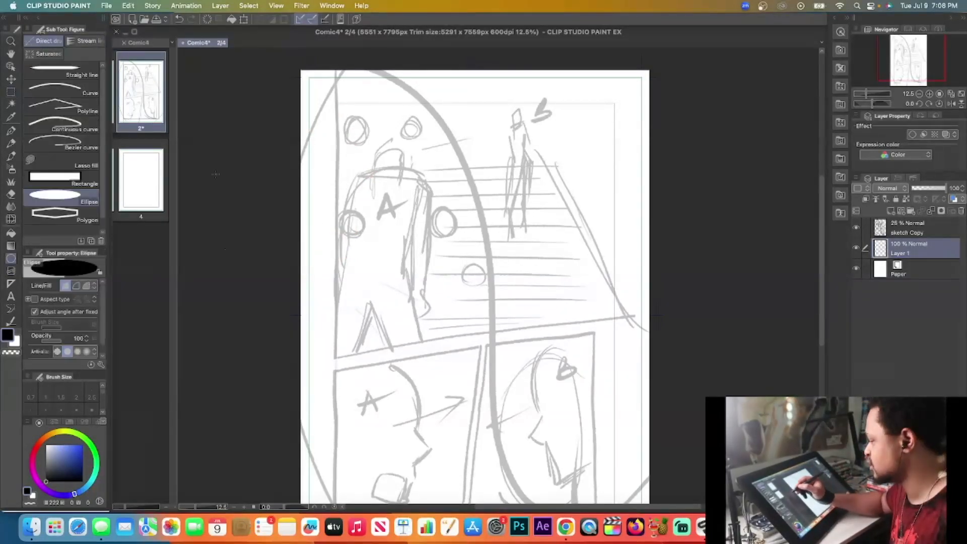
key(u)
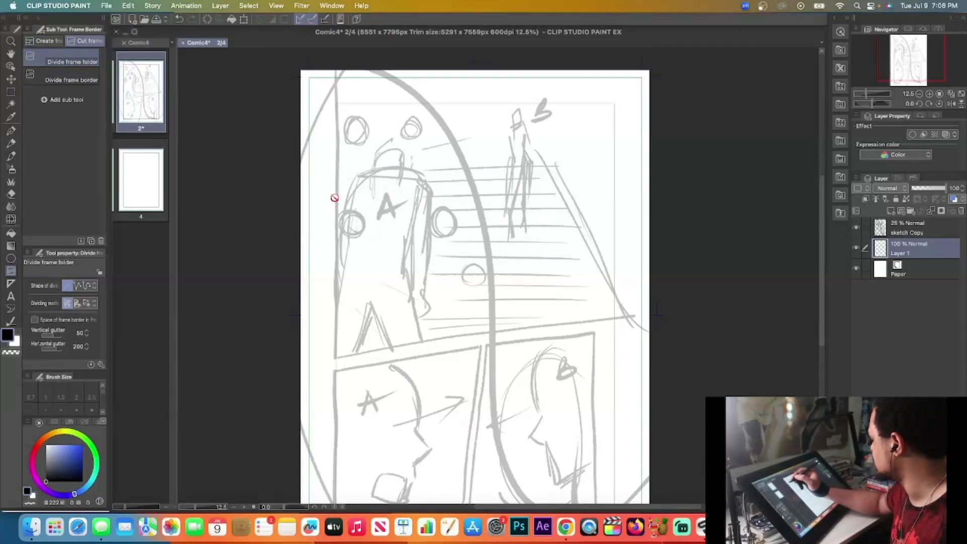
Add a new raster layer directly above the sketch Copy layer
click(925, 234)
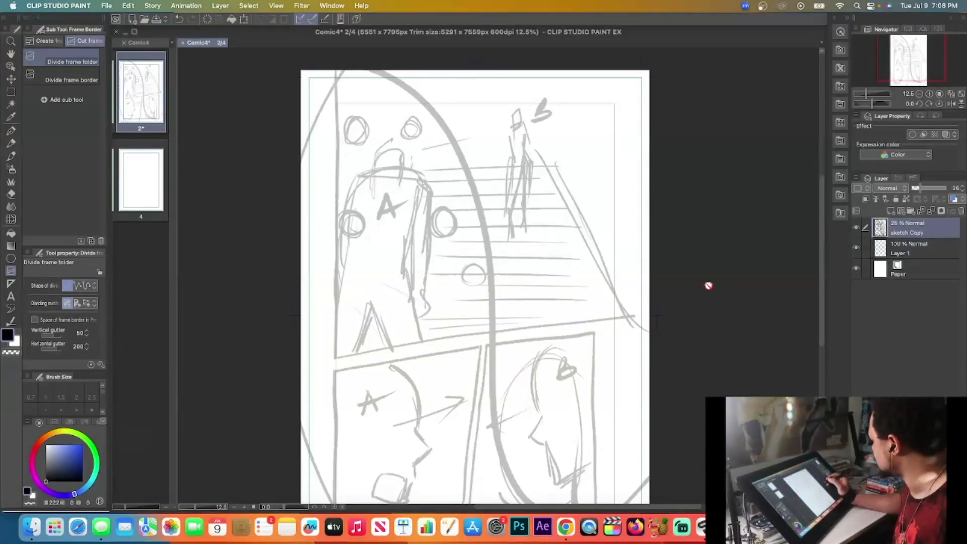
click(891, 211)
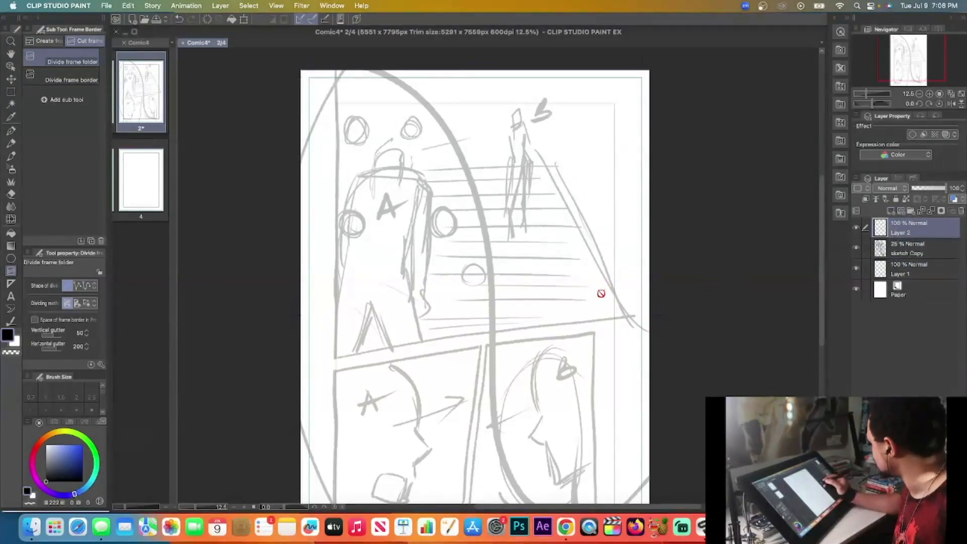
scroll(601, 292, down, 2)
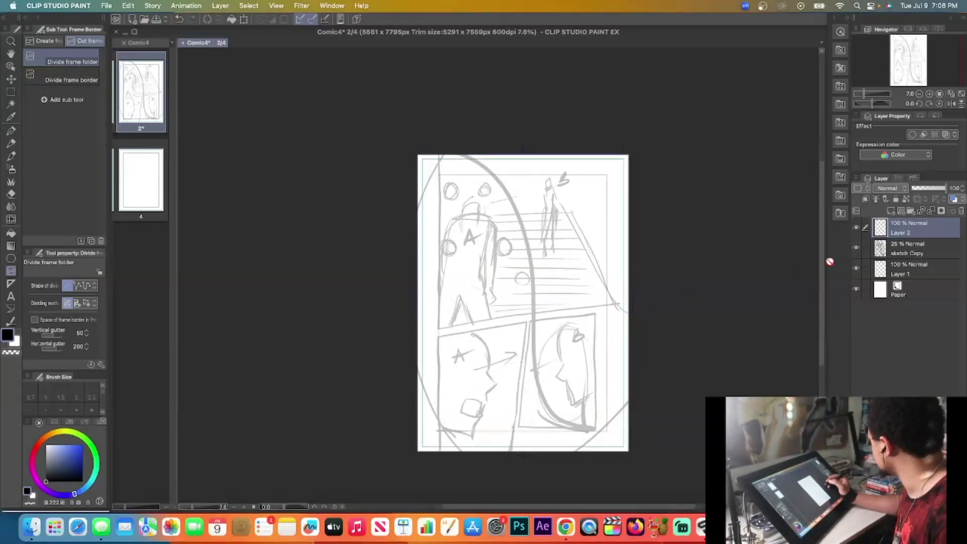
key(p)
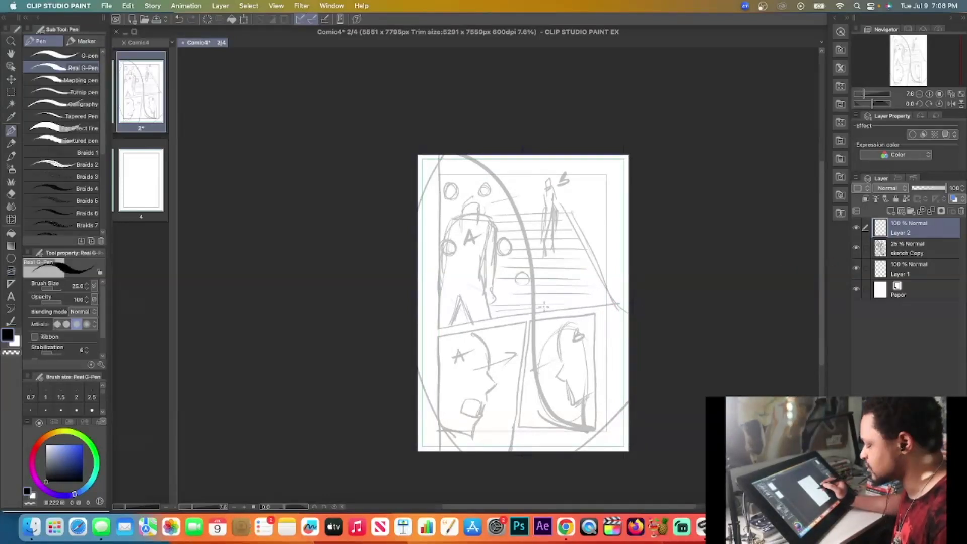
mouse_move(557, 269)
mouse_down()
mouse_move(560, 300)
mouse_move(584, 298)
mouse_up()
key(super+z)
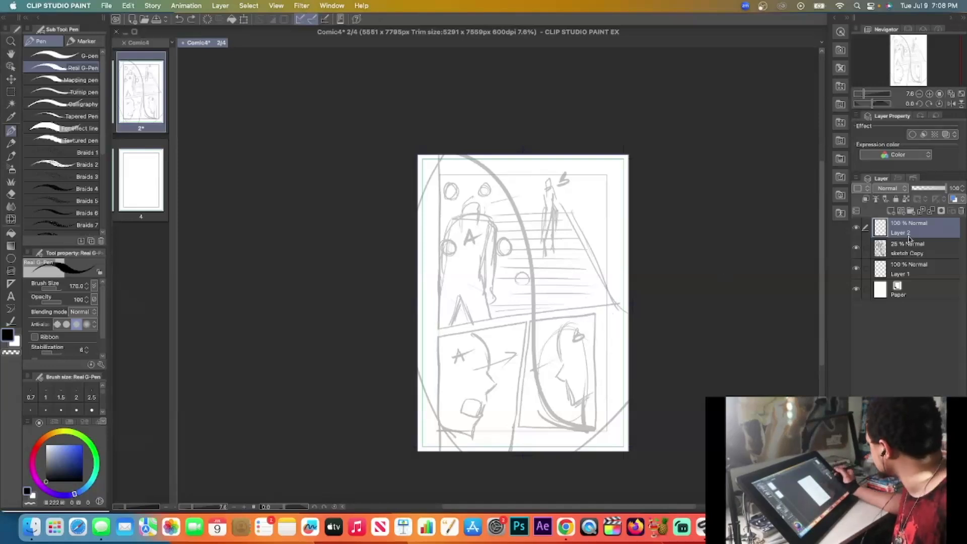
Hide the sketch Copy layer and activate the Divide frame folder sub tool again
click(857, 249)
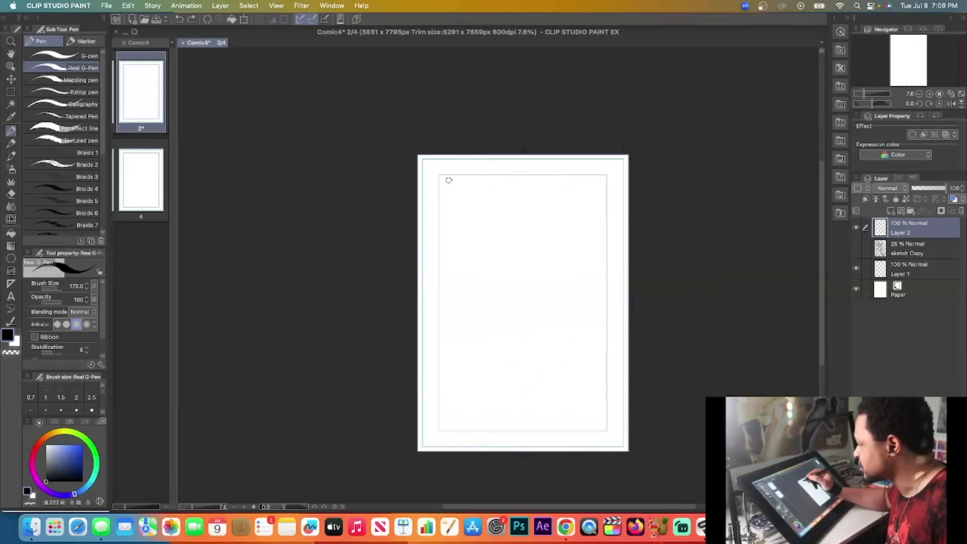
click(11, 271)
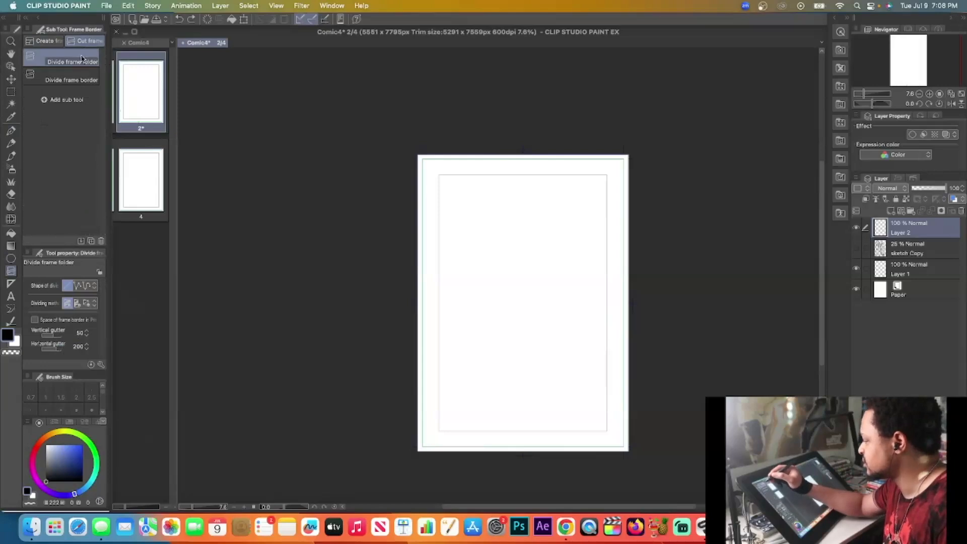
click(82, 61)
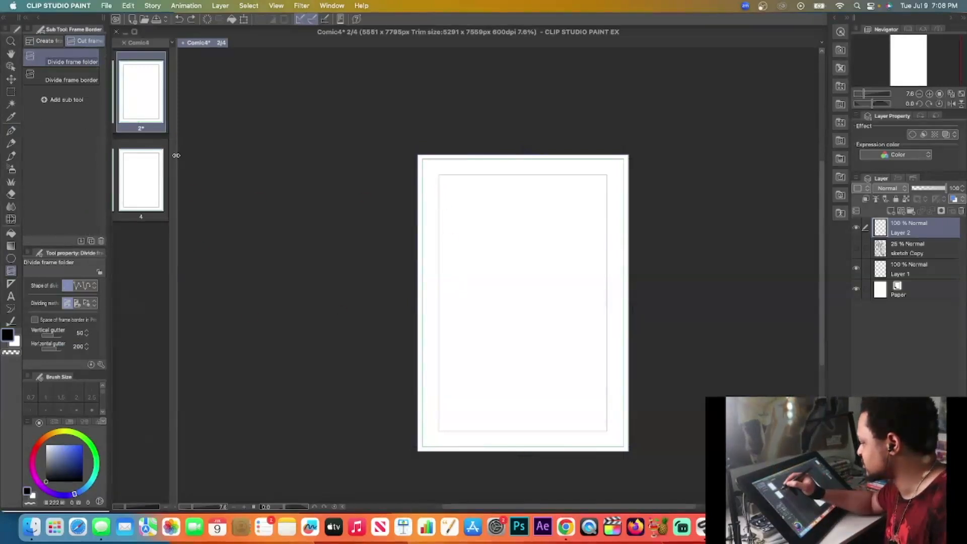
Widen the page overview pane, look through WOTB and the storyboard thumbnails, and return to Comic4's overview with page 2 active
drag(173, 156, 429, 167)
click(184, 43)
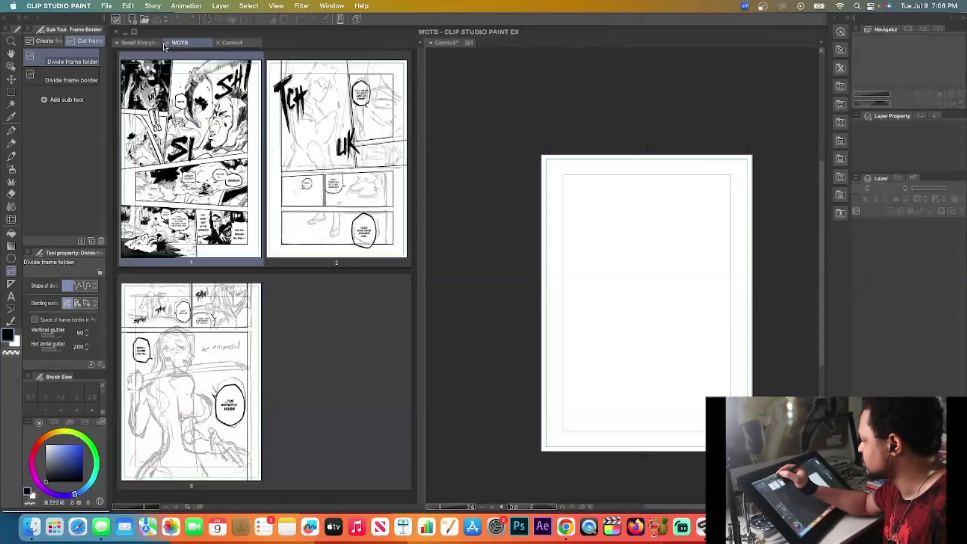
click(142, 44)
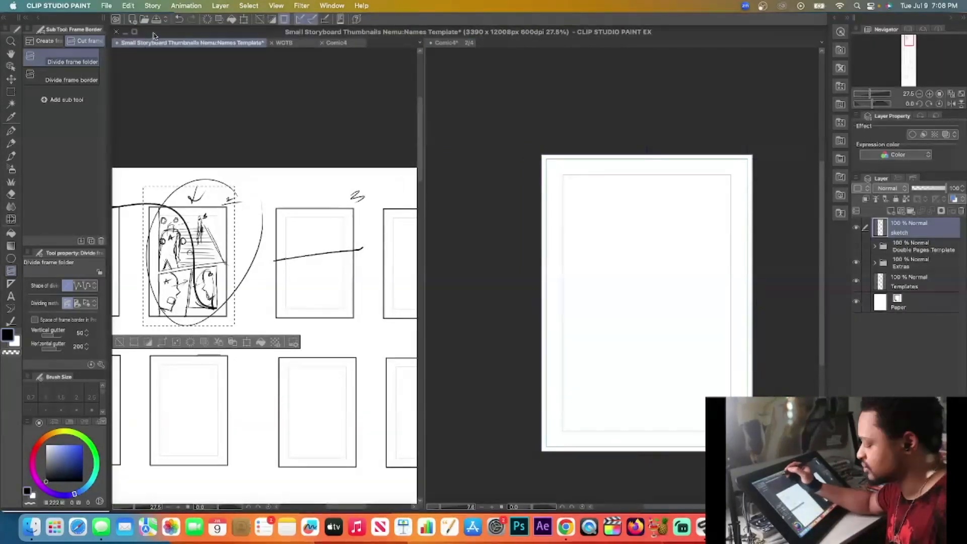
click(341, 43)
click(594, 242)
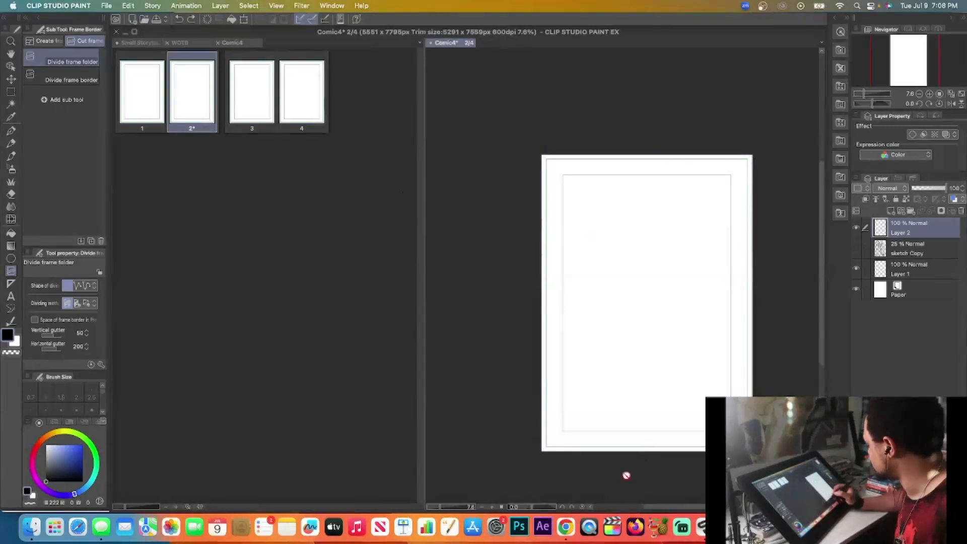
mouse_move(654, 509)
mouse_down()
mouse_move(622, 509)
mouse_move(649, 508)
mouse_up()
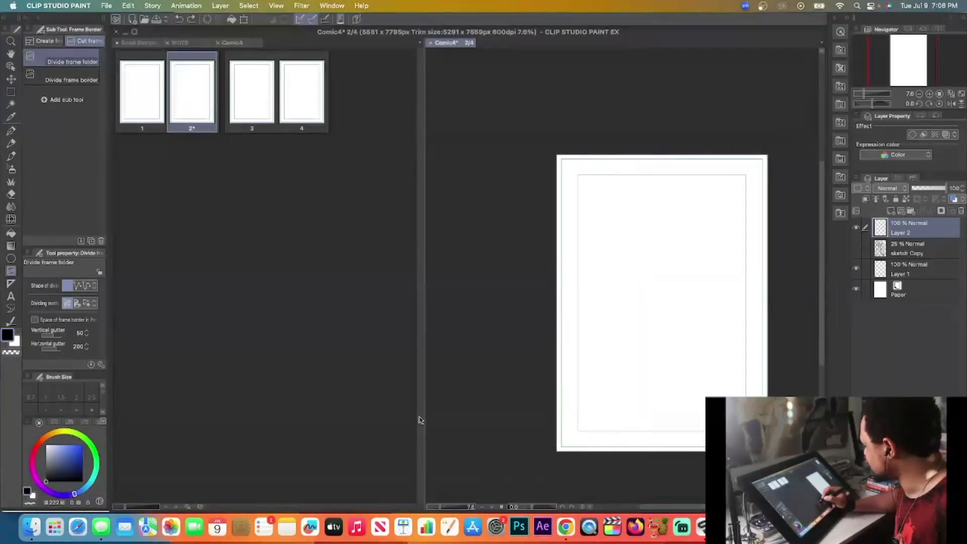
Narrow the page overview pane and draw a Rectangle frame along the inner guide border of page 2
drag(425, 417, 253, 419)
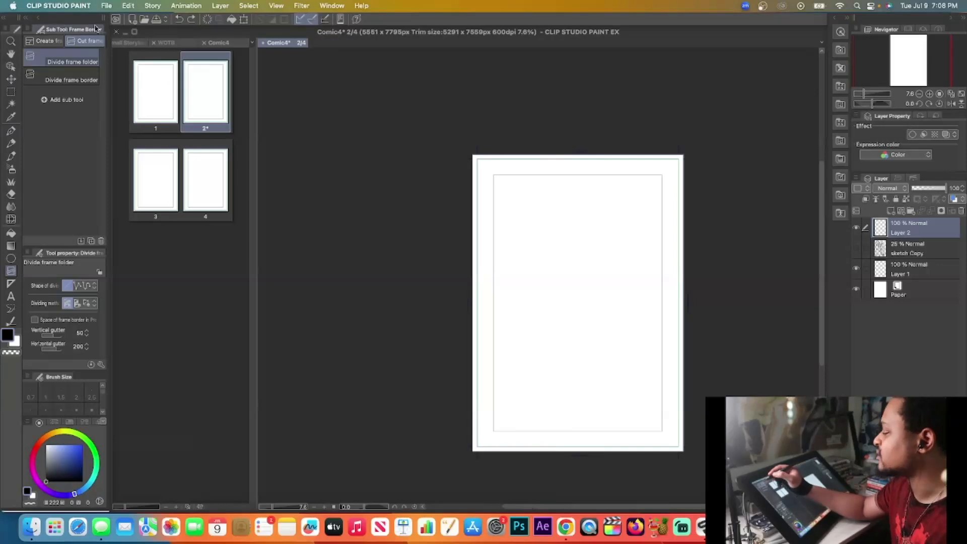
click(49, 42)
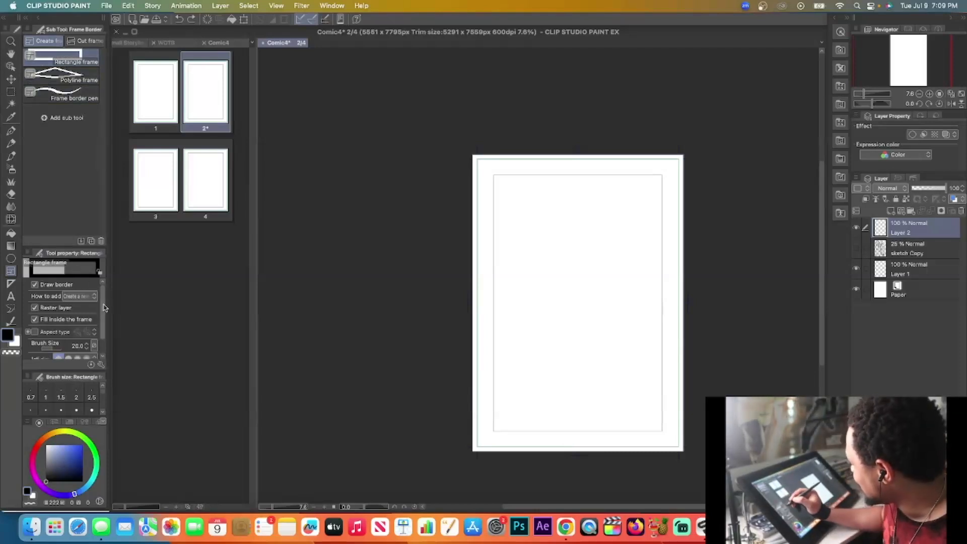
drag(102, 310, 103, 328)
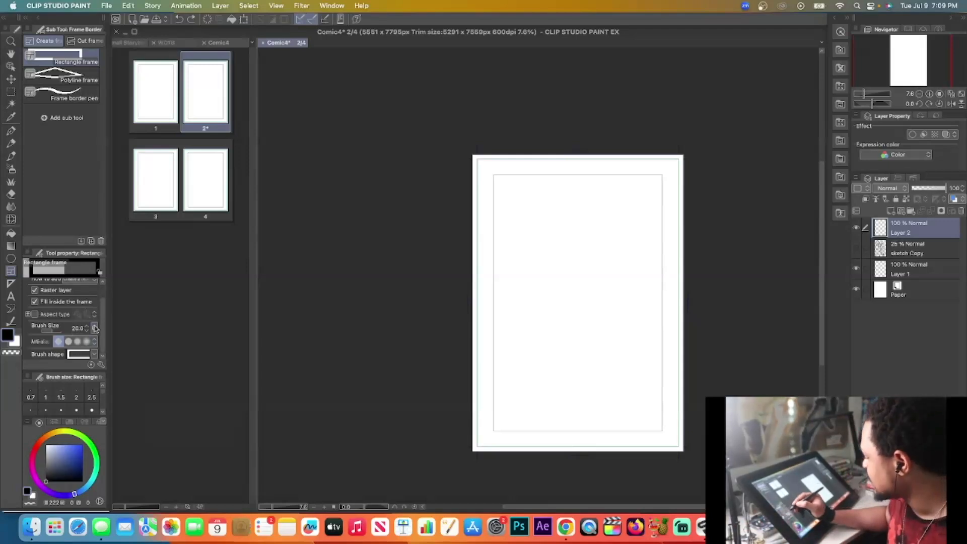
scroll(101, 327, up, 2)
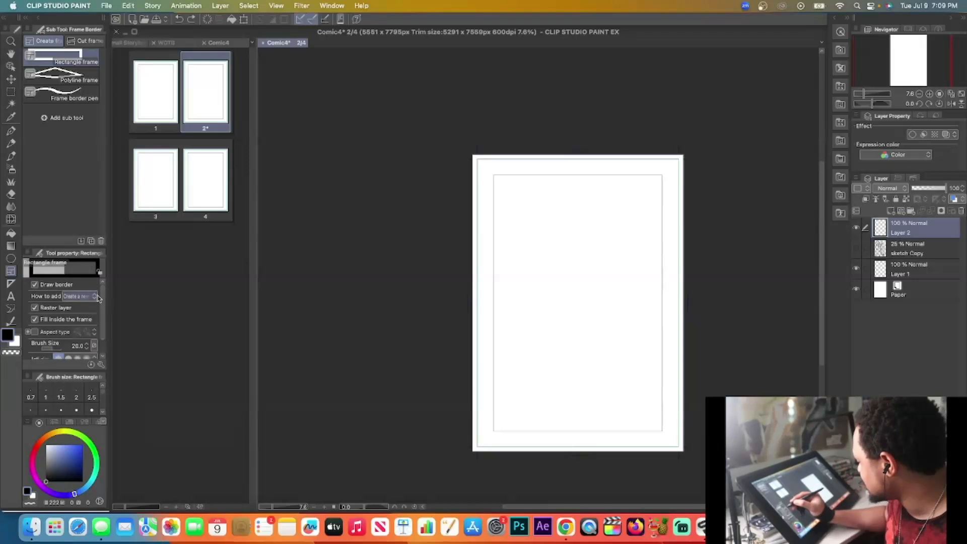
scroll(583, 215, up, 1)
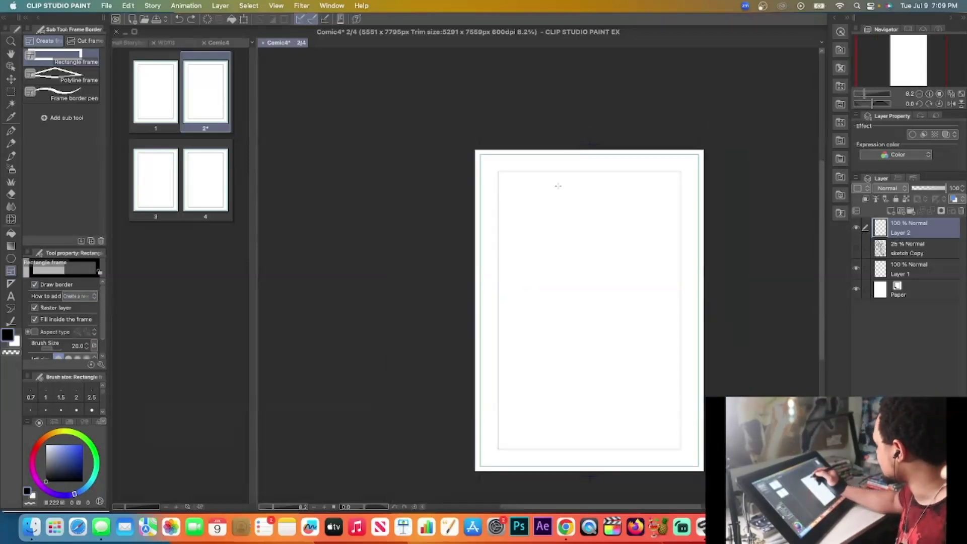
drag(549, 510, 578, 511)
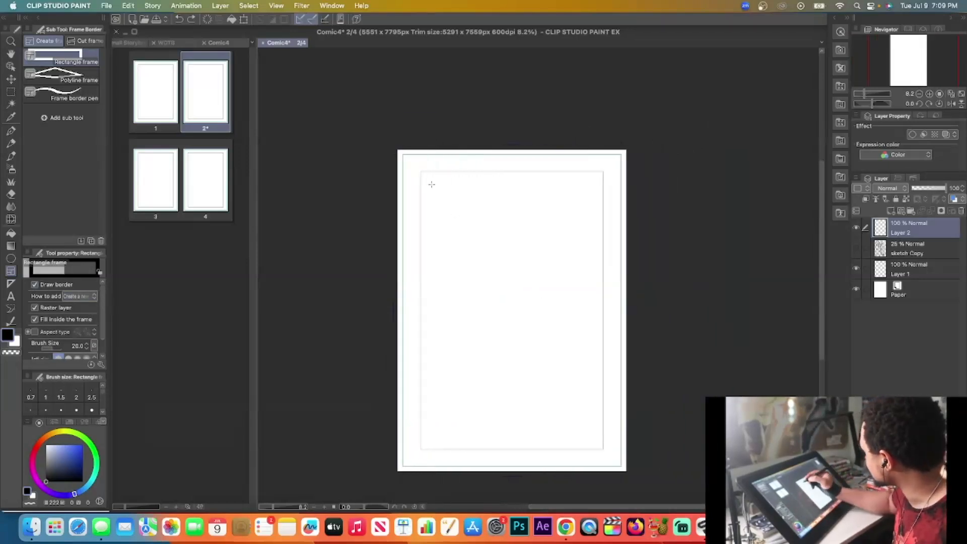
scroll(432, 184, up, 1)
drag(420, 170, 621, 476)
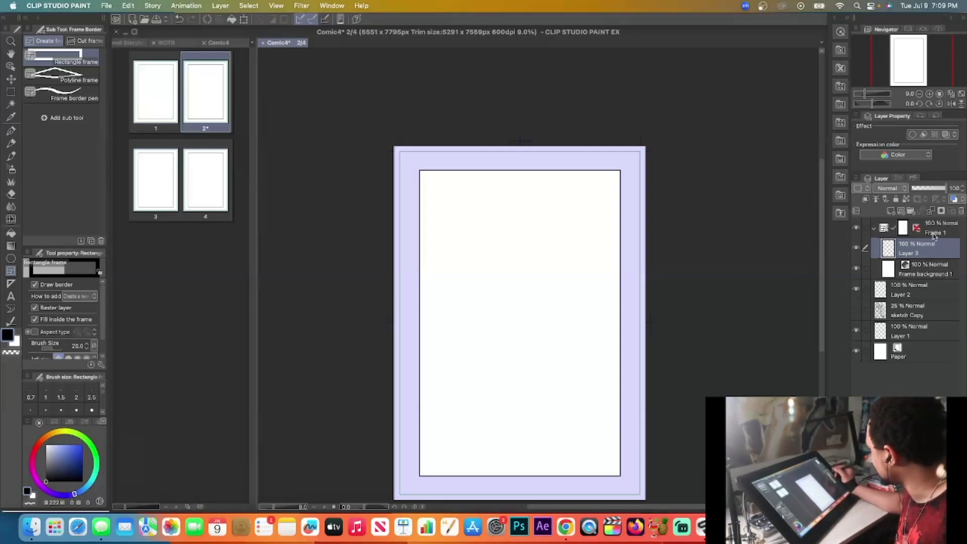
Move the sketch Copy layer above Frame 1, and divide the frame folder along the sketch's slanted horizontal and lower vertical panel lines
click(91, 41)
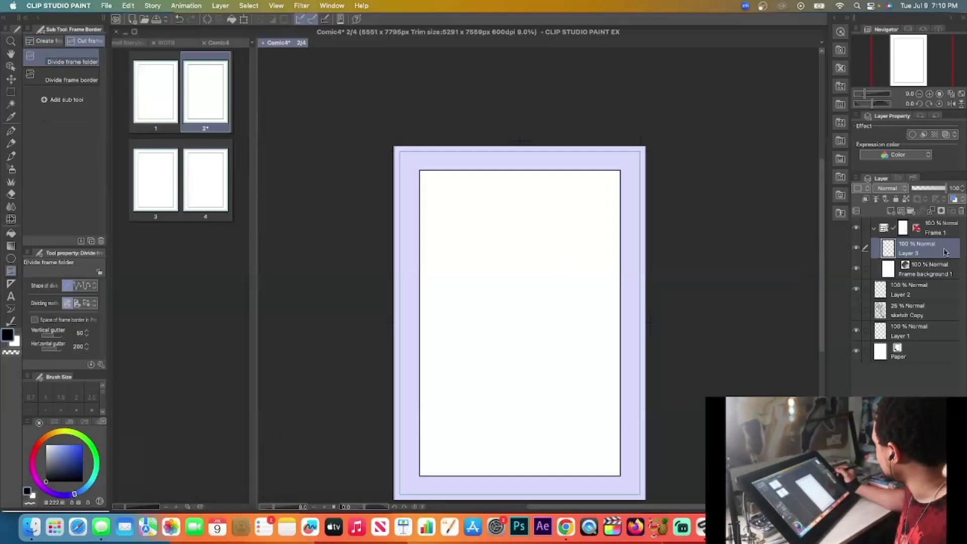
mouse_move(928, 312)
mouse_down()
mouse_move(939, 311)
mouse_move(945, 224)
mouse_up()
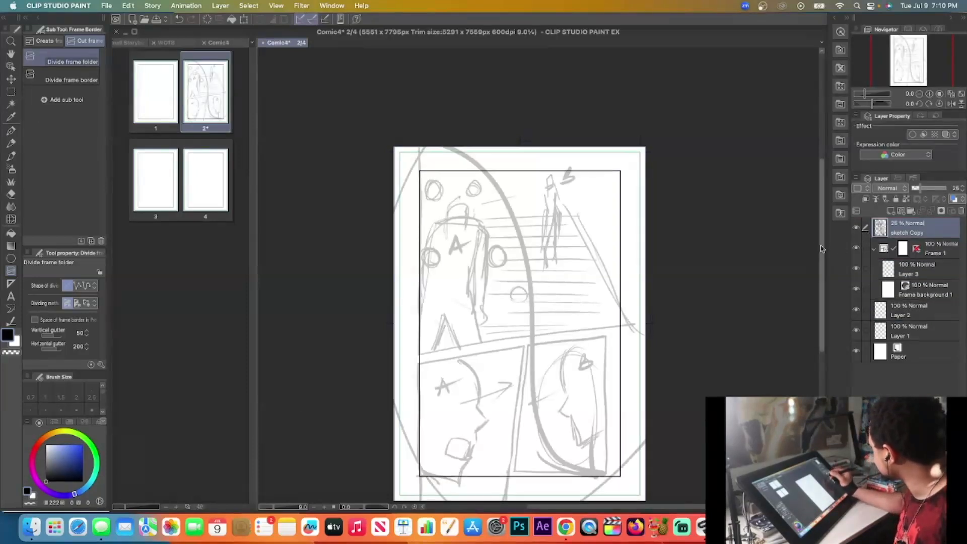
drag(821, 245, 821, 258)
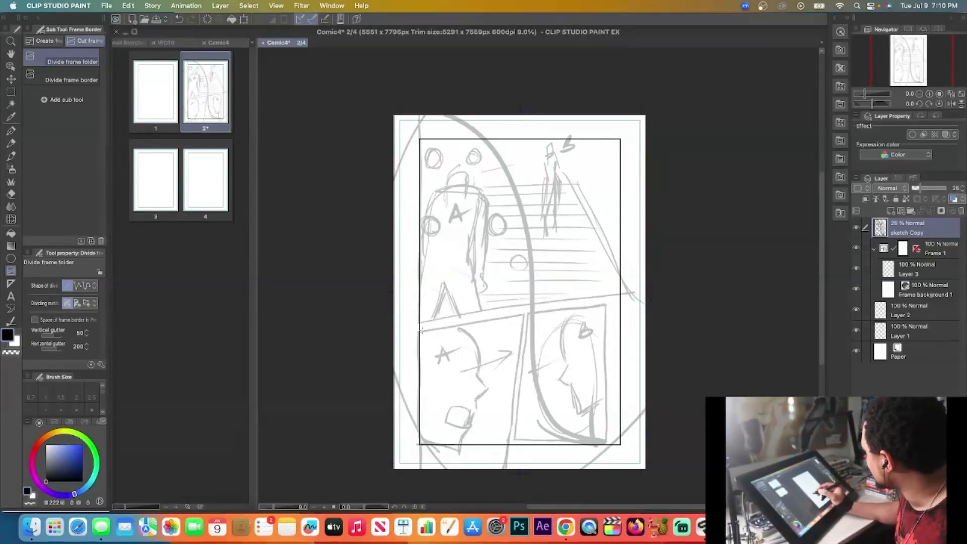
drag(414, 329, 630, 298)
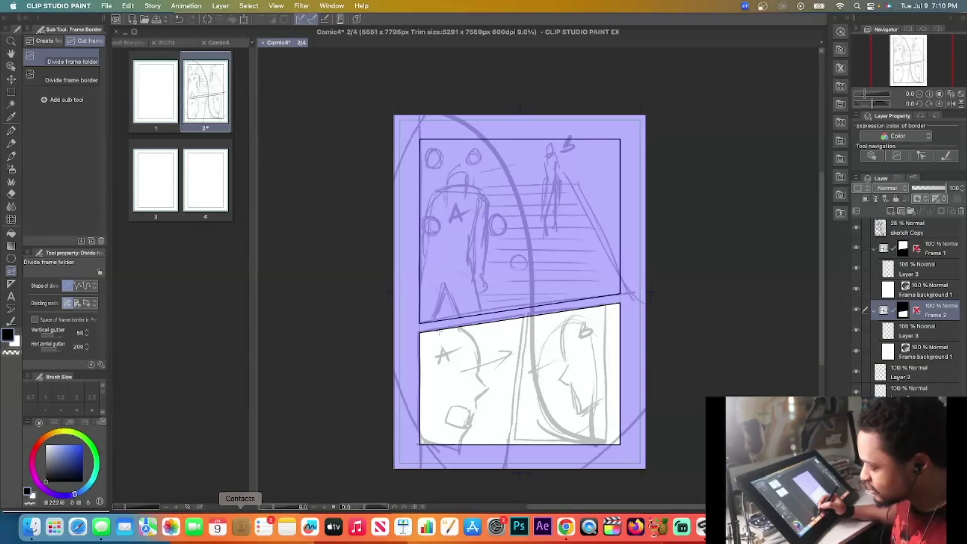
drag(527, 314, 514, 445)
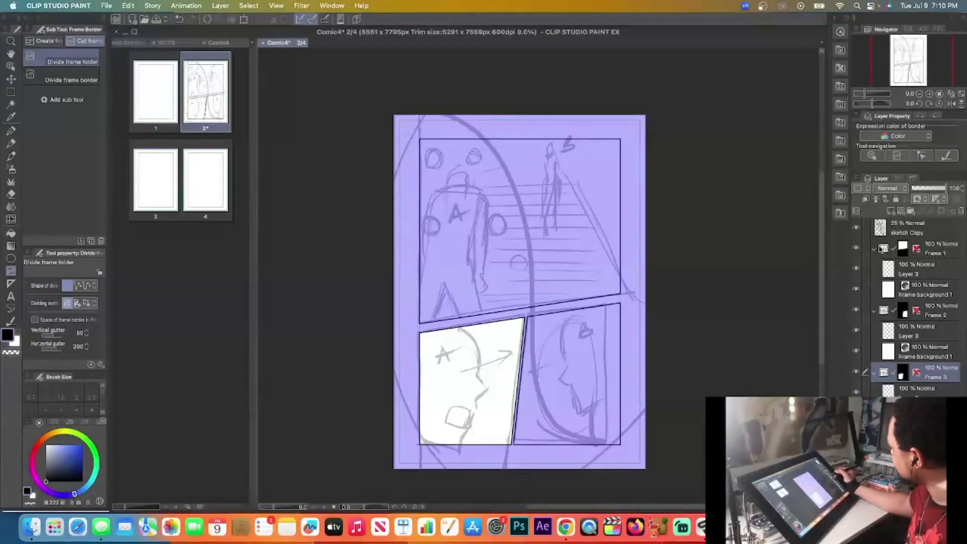
Collapse the three frame folders and select Frame 1 to check which panel it covers
click(875, 249)
click(874, 269)
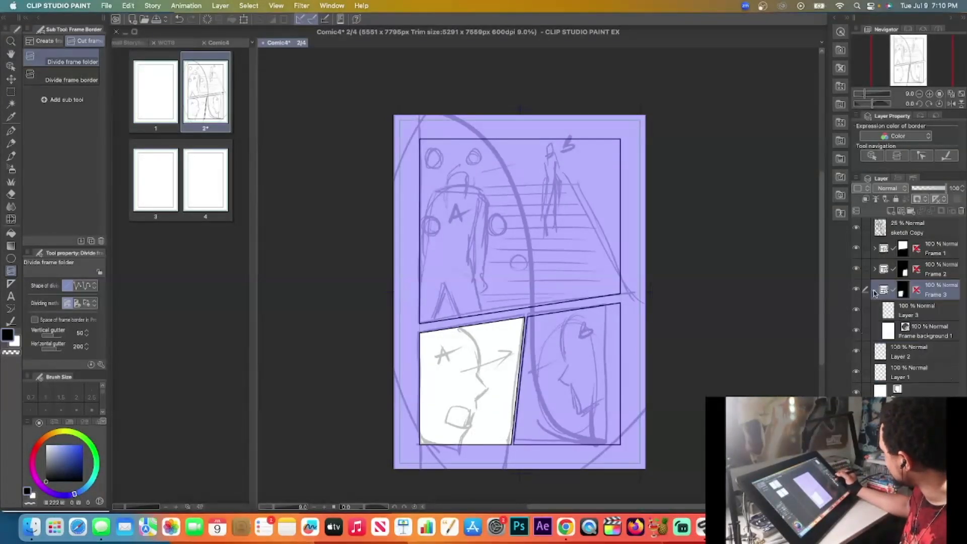
click(874, 291)
click(936, 249)
click(931, 230)
click(947, 253)
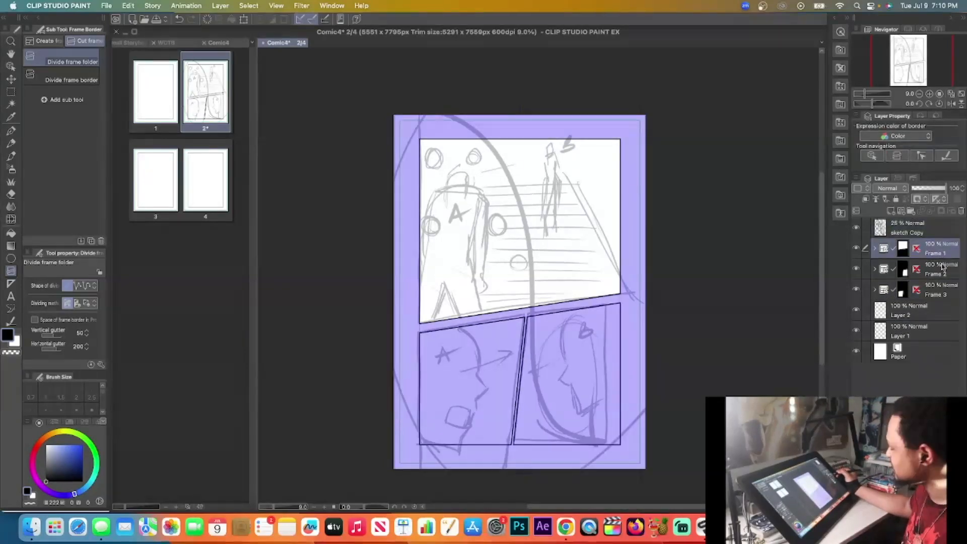
Swap the names of Frame 2 and Frame 3 to match reading order, and move the renamed Frame 2 directly below Frame 1
click(943, 272)
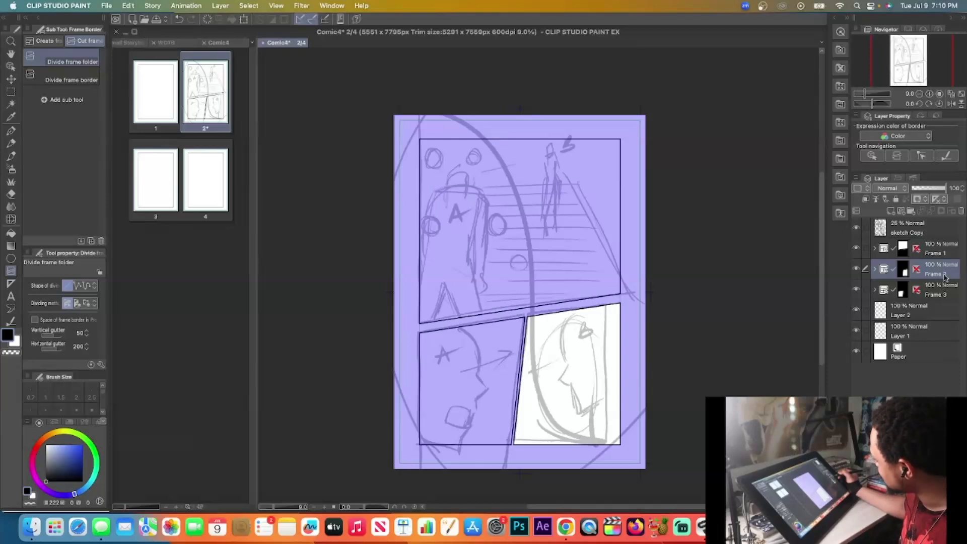
double_click(946, 273)
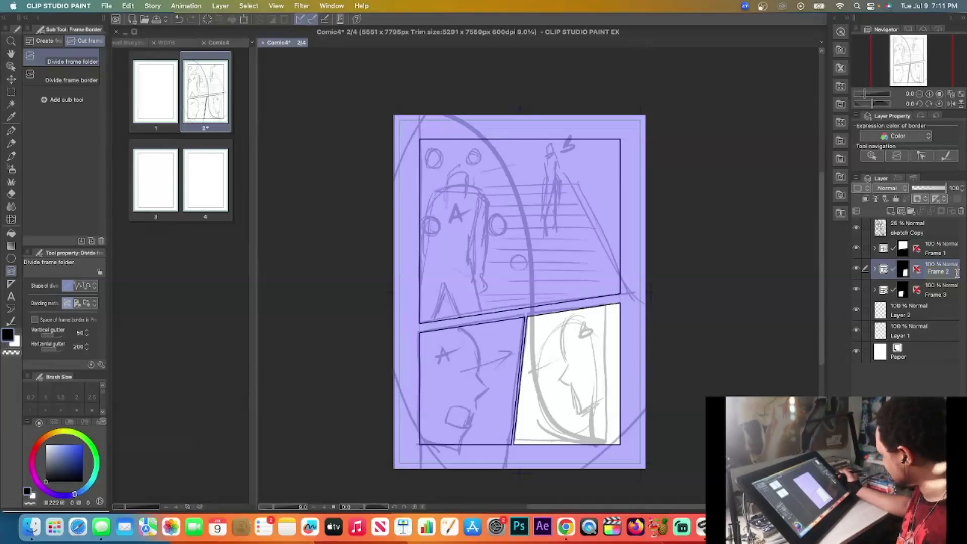
key(BackSpace)
text(3)
key(Return)
double_click(955, 291)
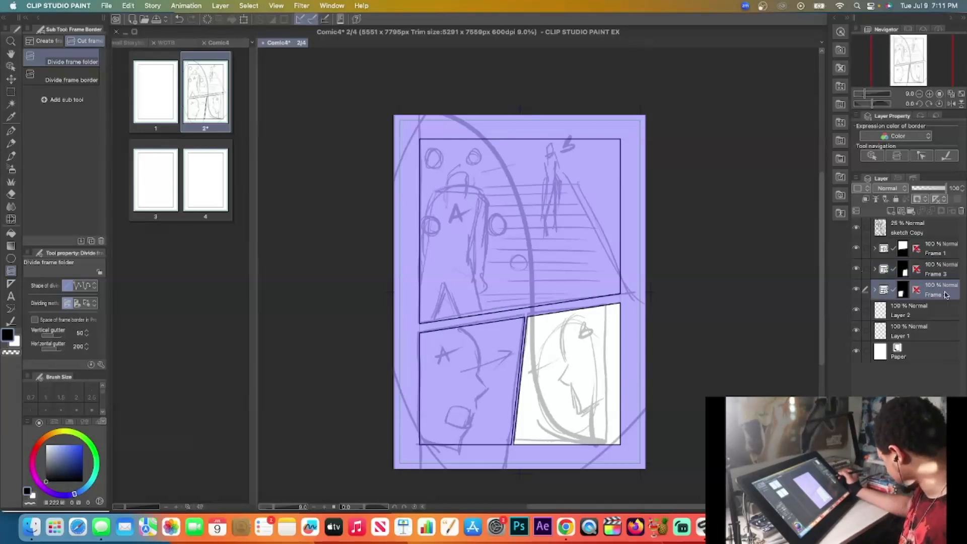
key(BackSpace)
text(2)
key(Return)
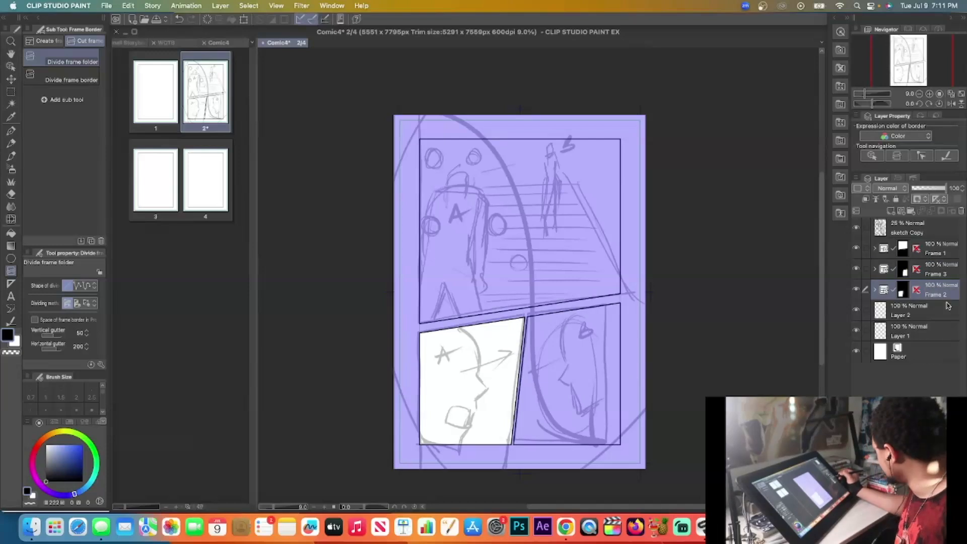
drag(954, 294, 961, 259)
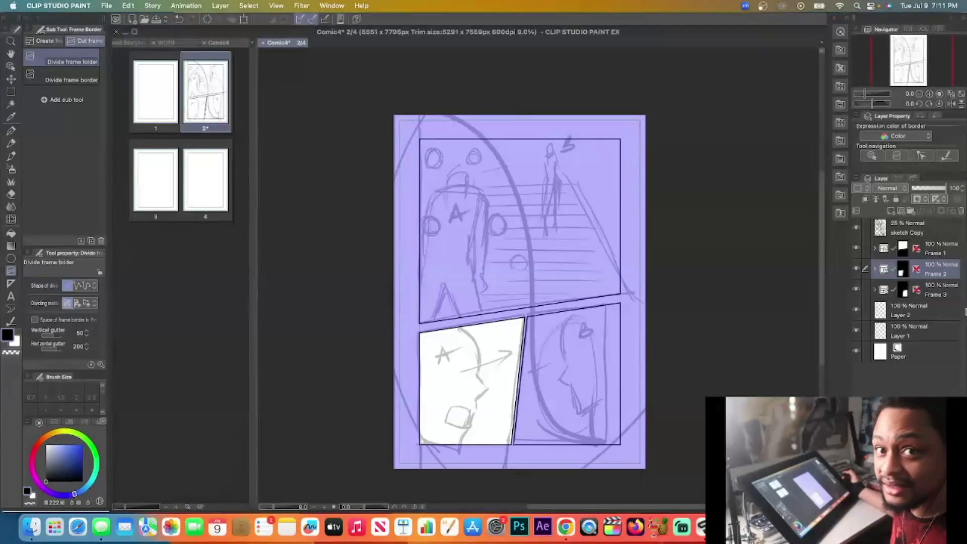
Select Frame 1, Frame 2 and Frame 3 in turn to check that their order matches the panels
click(942, 255)
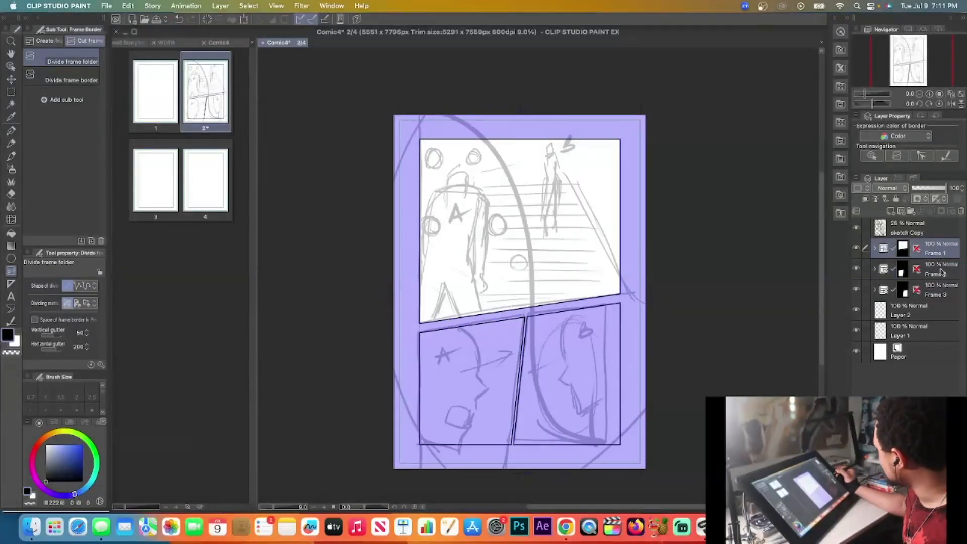
click(942, 273)
click(951, 291)
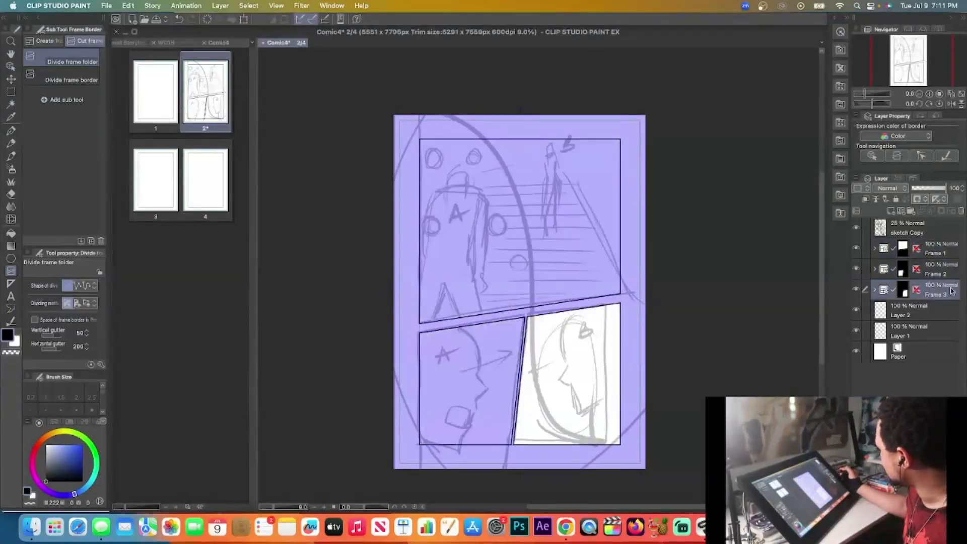
click(945, 252)
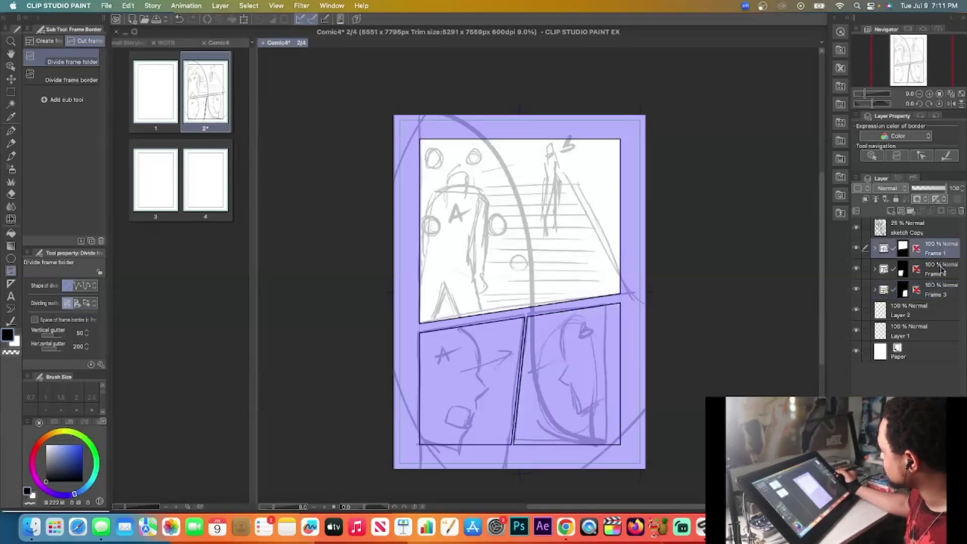
Extend Frame 2's bottom edge past the lower edge of the page with the Object sub tool
click(942, 270)
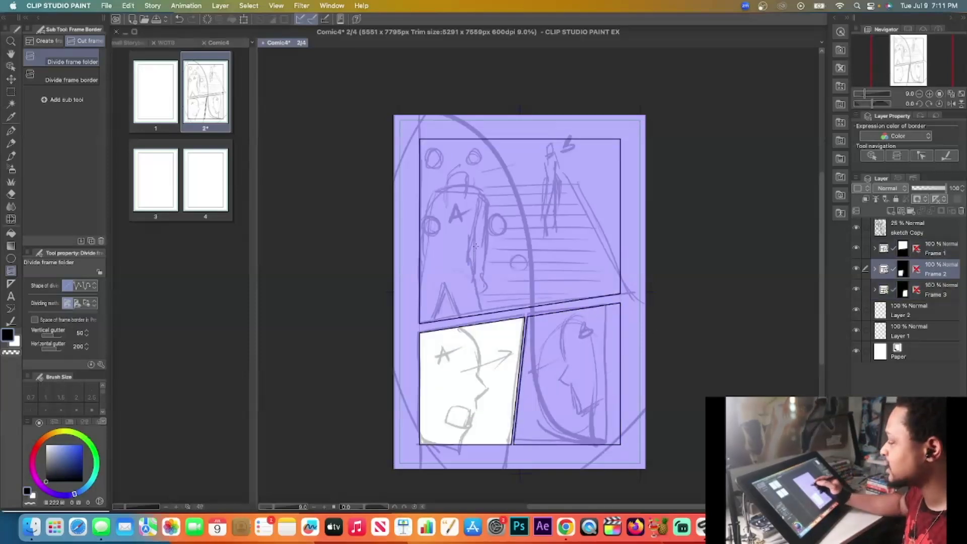
key(o)
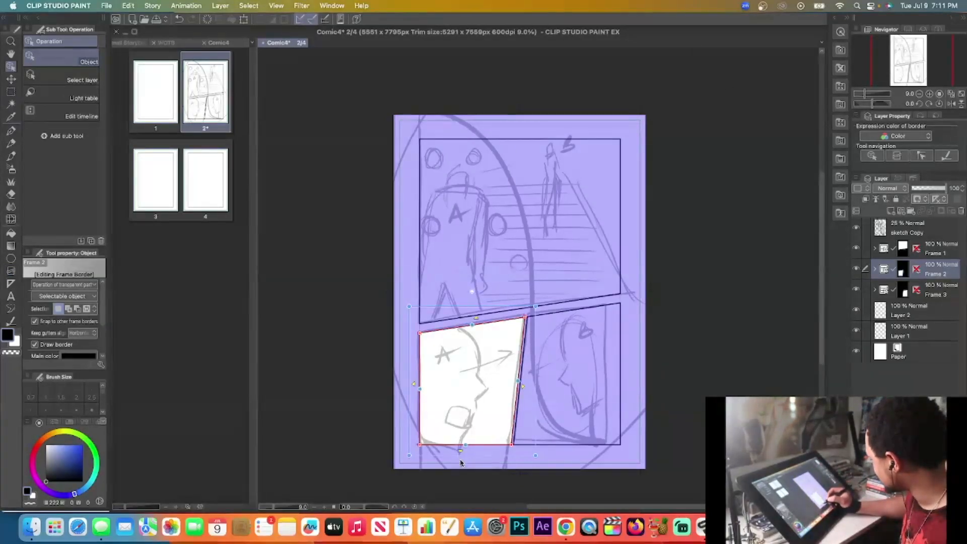
drag(460, 453, 460, 478)
Extend Frame 1's top and right edges out to the page edges so the panel bleeds off
click(529, 130)
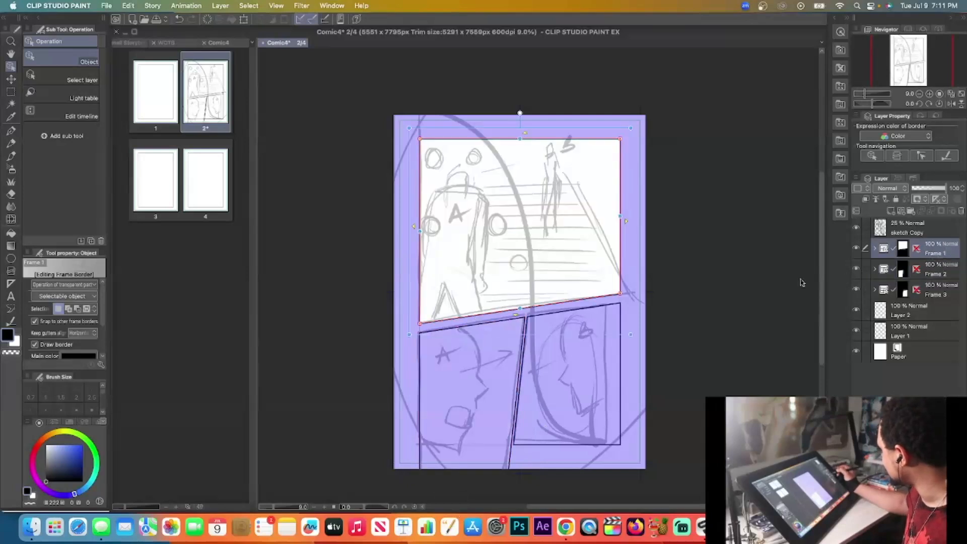
drag(520, 138, 520, 114)
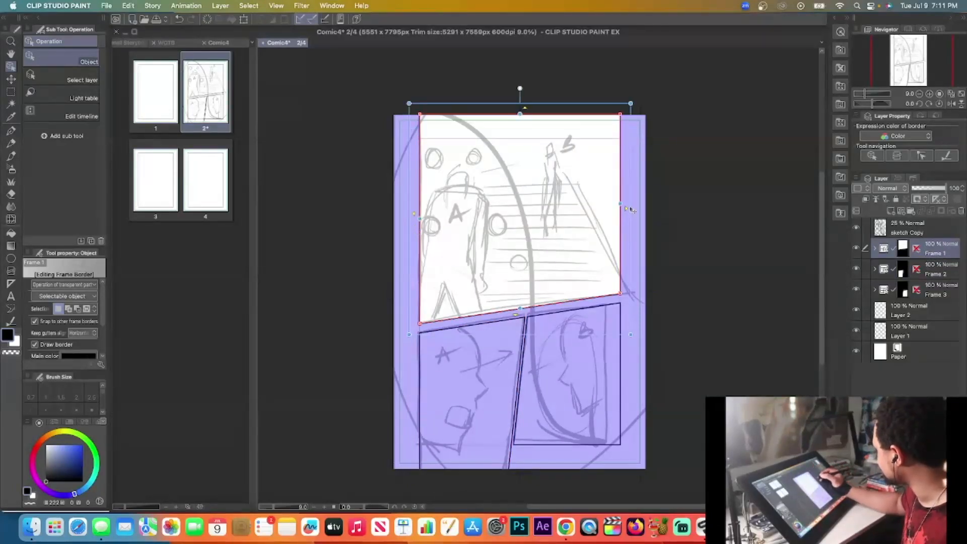
drag(621, 207, 647, 207)
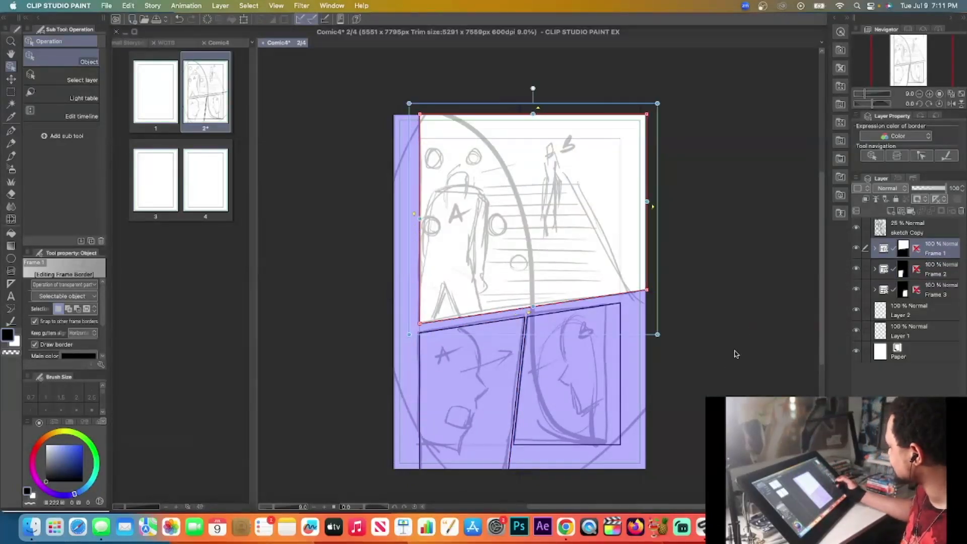
Toggle the sketch Copy layer's visibility off and on to check the panel frames without the sketch
click(920, 233)
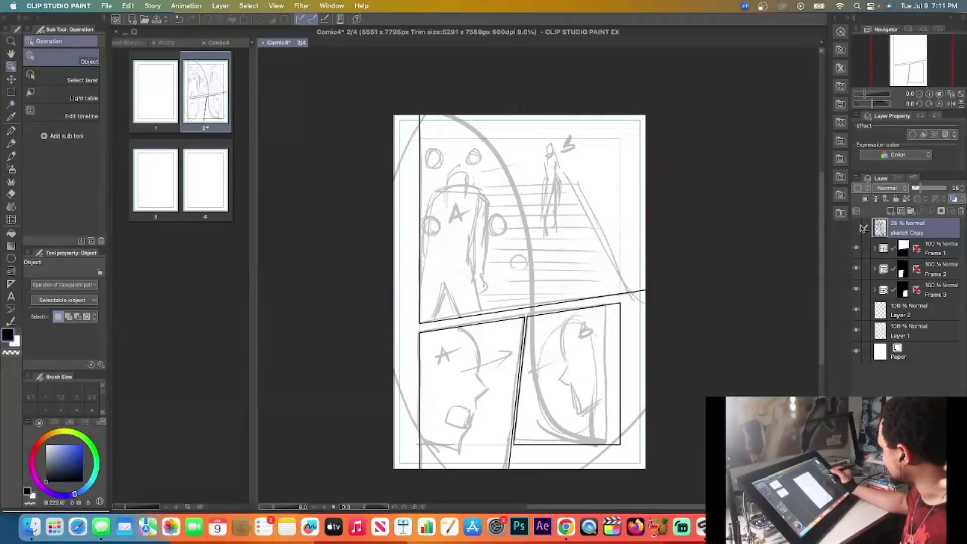
click(863, 229)
click(857, 229)
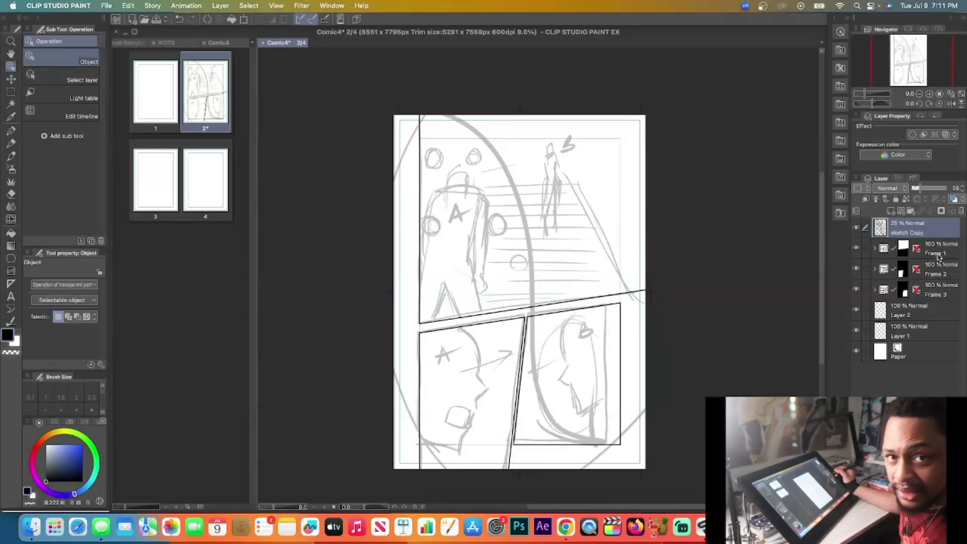
Expand the Frame 1 folder and rename its Layer 3 to Ink
click(938, 254)
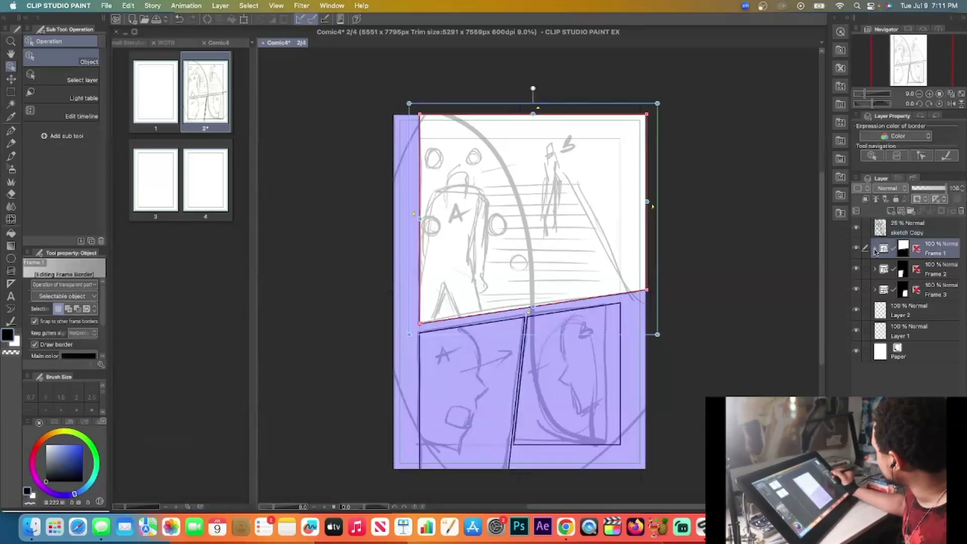
click(875, 249)
click(915, 277)
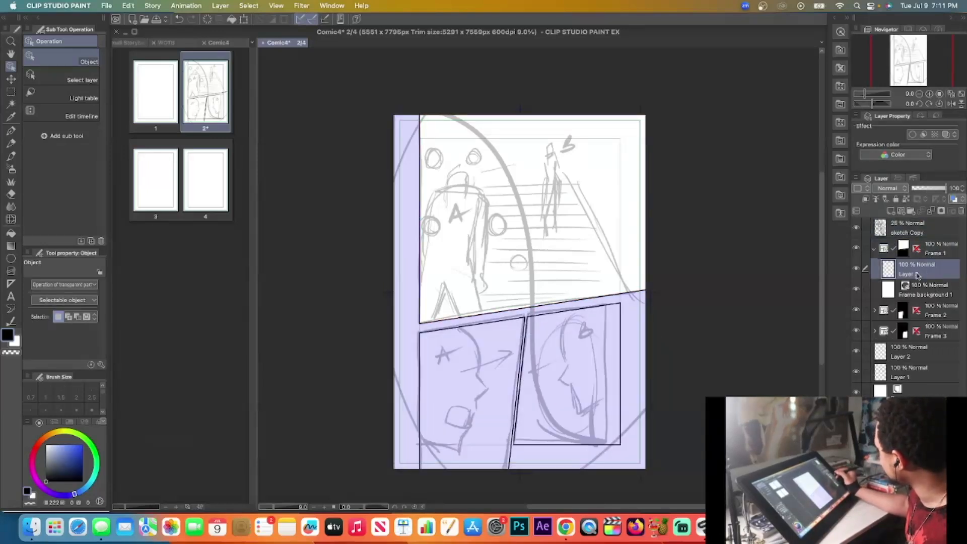
double_click(915, 275)
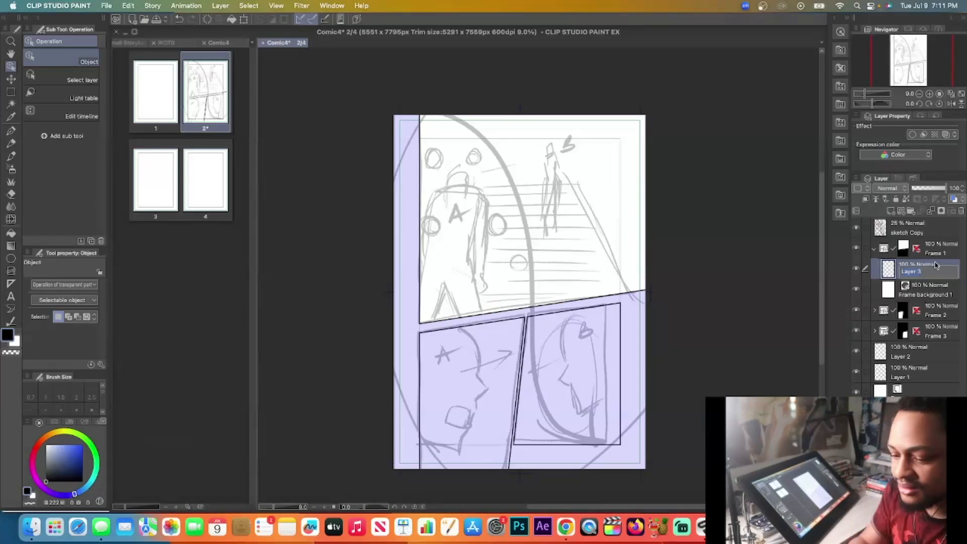
text(Ink)
key(Return)
Scribble test strokes across Frame 1's panel and over its edges on the Ink layer with the Real G-Pen at size 170
key(p)
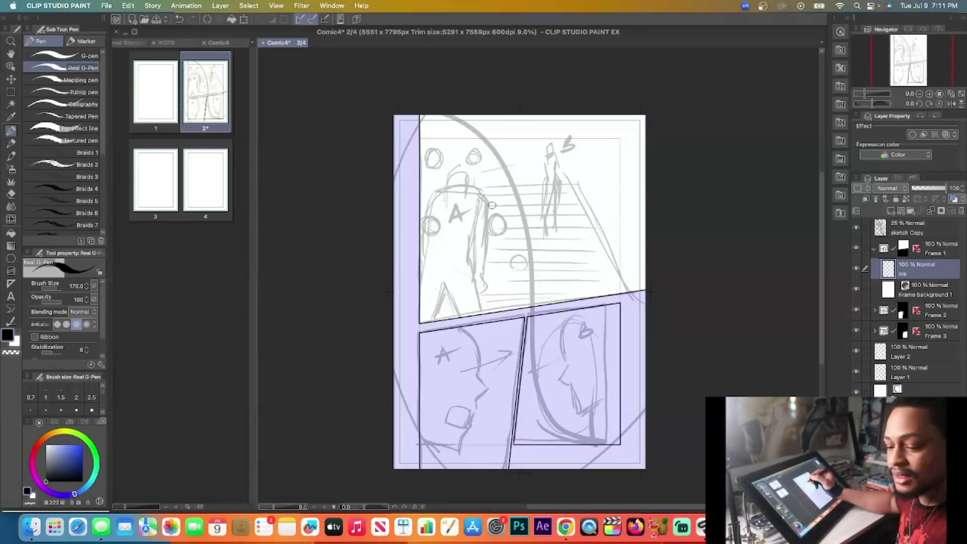
mouse_move(552, 302)
mouse_down()
mouse_move(420, 202)
mouse_move(420, 247)
mouse_up()
drag(443, 319, 422, 221)
drag(421, 212, 482, 298)
drag(431, 323, 421, 172)
drag(421, 138, 473, 217)
drag(468, 207, 594, 295)
drag(453, 317, 421, 157)
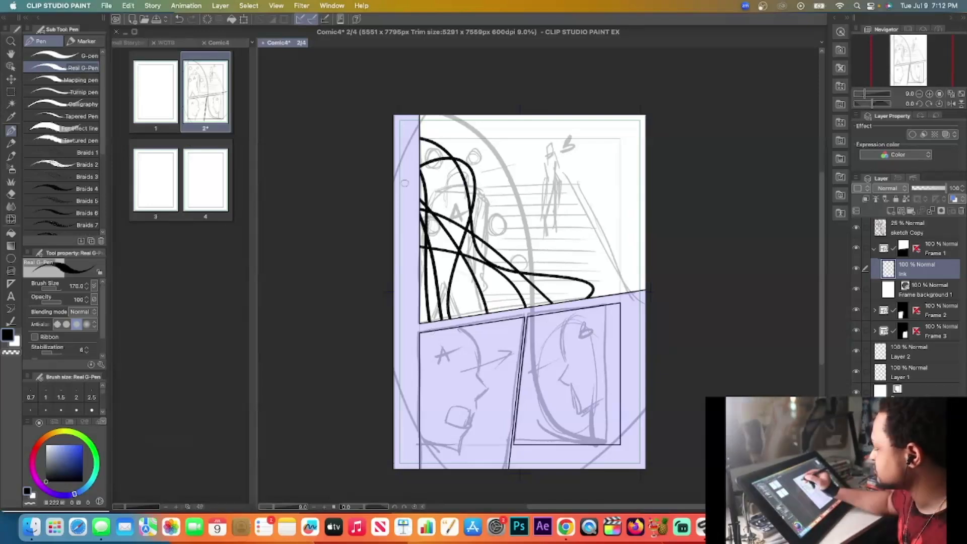
mouse_move(420, 189)
mouse_down()
mouse_move(556, 211)
mouse_move(467, 315)
mouse_up()
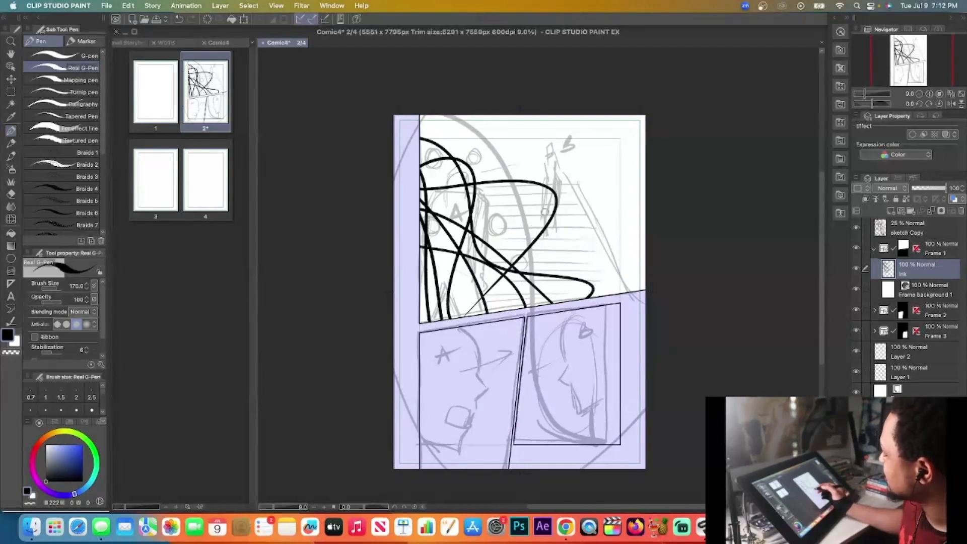
Draw a few more test strokes across Frame 1's upper area and down to its slanted lower edge on the Ink layer
mouse_move(497, 150)
mouse_down()
mouse_move(403, 130)
mouse_move(482, 137)
mouse_up()
drag(582, 193, 596, 299)
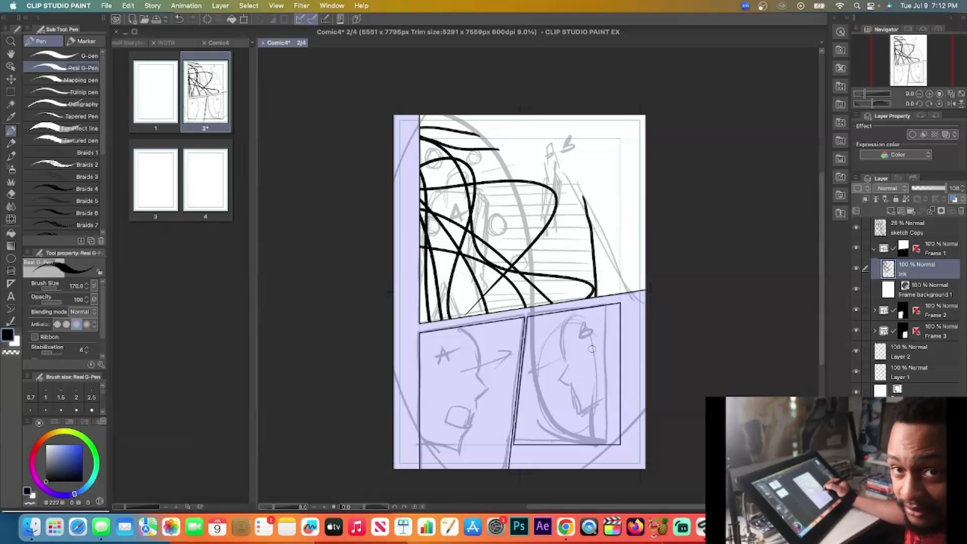
drag(602, 266, 596, 294)
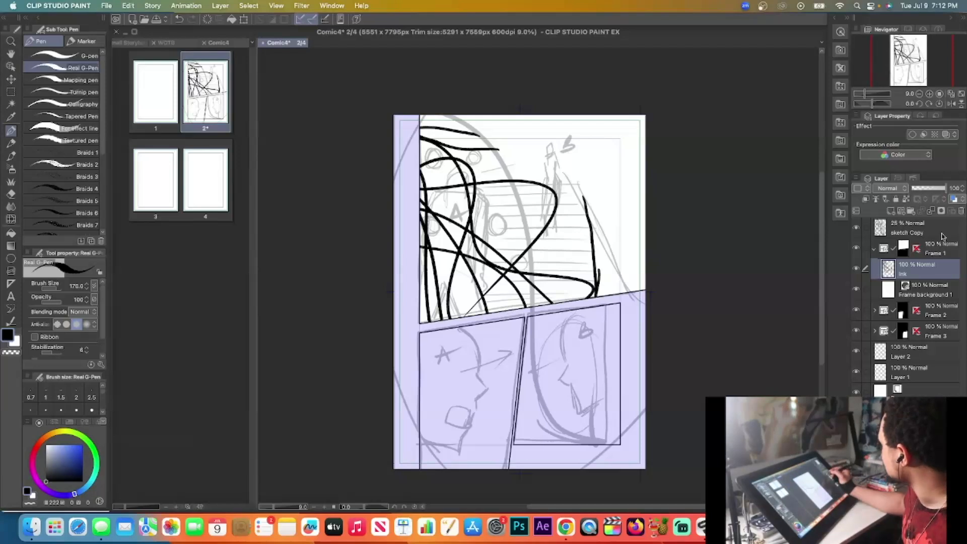
Undo all the test strokes on Frame 1's Ink layer
key(super+z)
key(super+z)
key(super+z)
key(super+z)
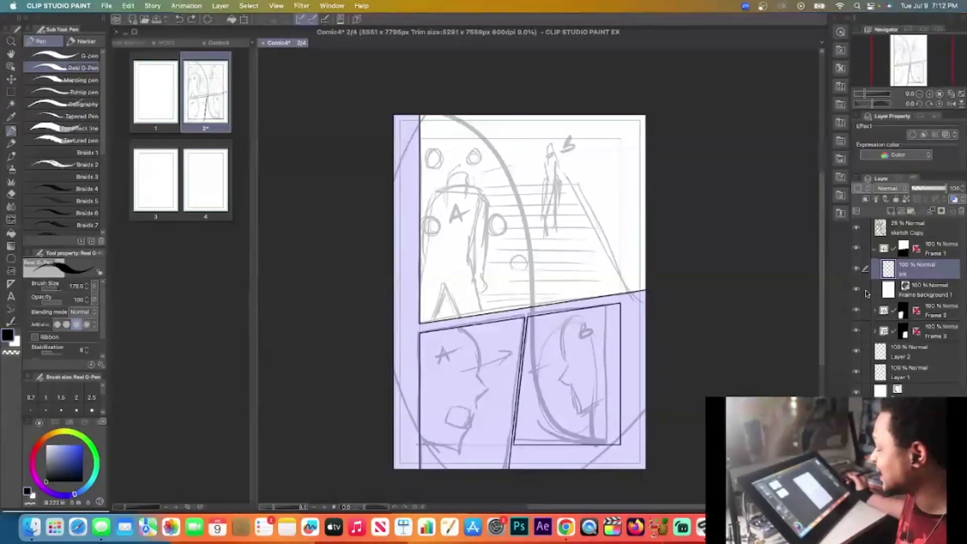
Rename Frame 1's Ink layer to sketch and choose a muted medium blue as the drawing color
double_click(907, 275)
text(sketch)
key(Return)
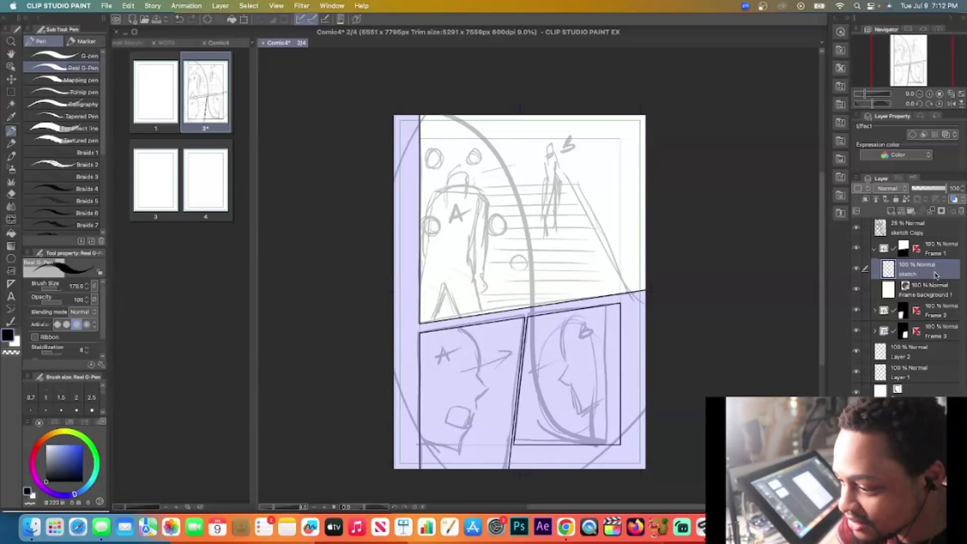
click(82, 462)
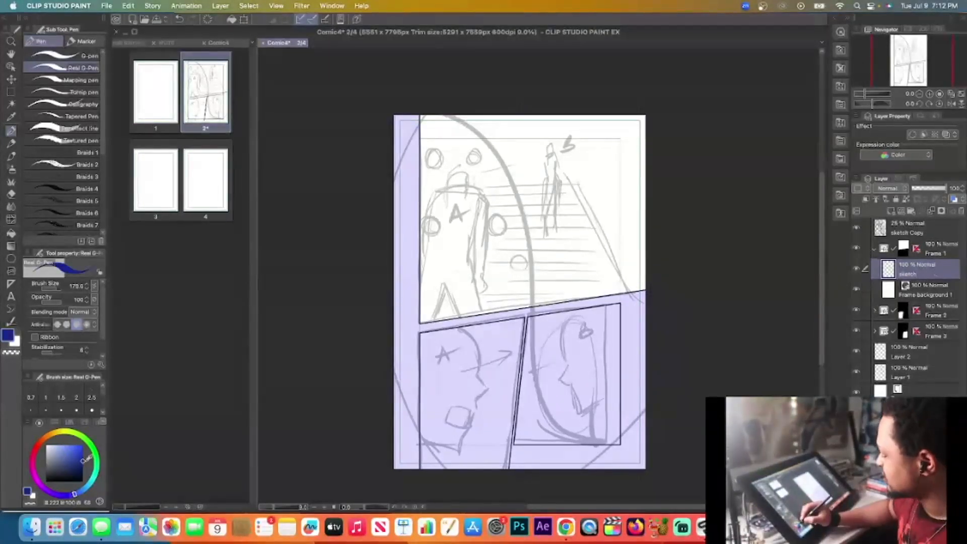
click(67, 455)
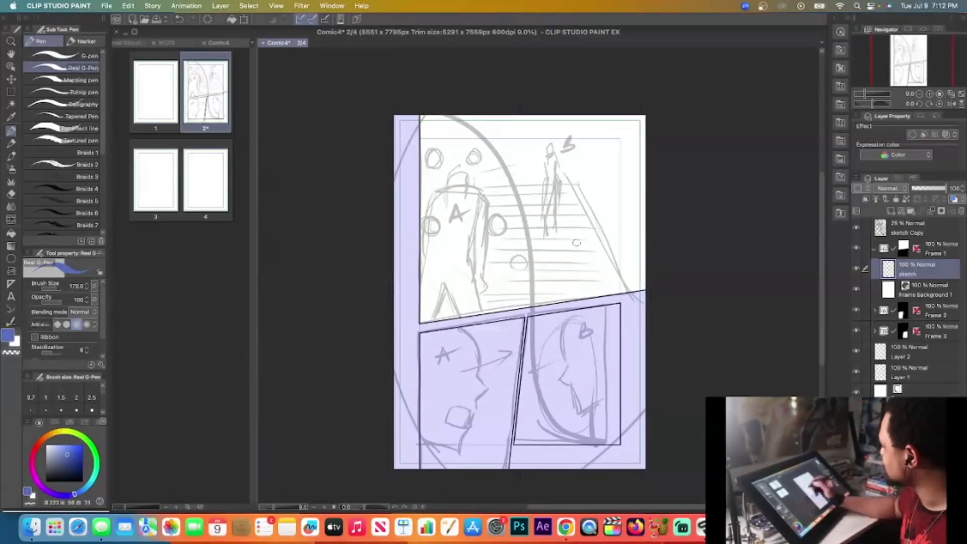
With the Real G-Pen at size 100, sketch figure A's spiky-haired head and shoulder line over the thumbnail in Frame 1
scroll(576, 243, up, 1)
drag(574, 245, 573, 300)
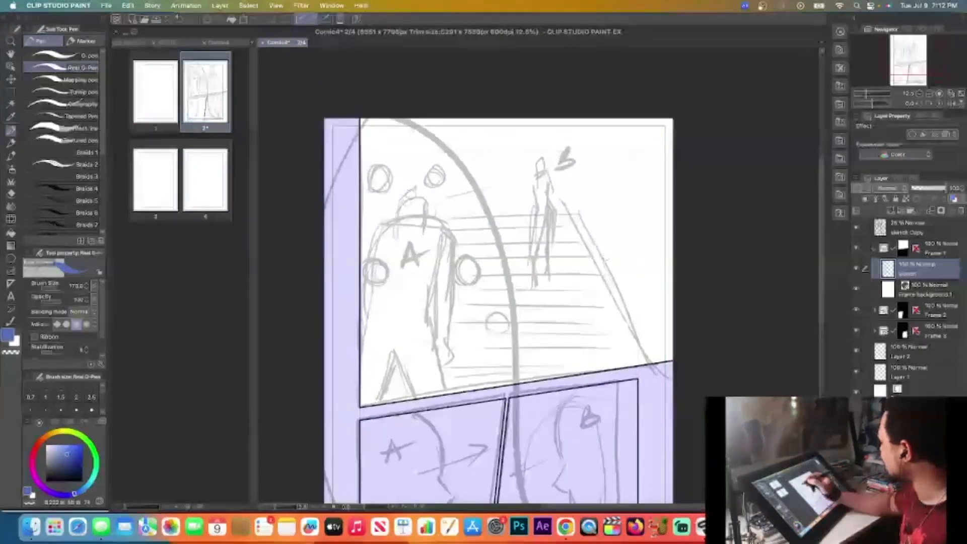
scroll(413, 199, up, 3)
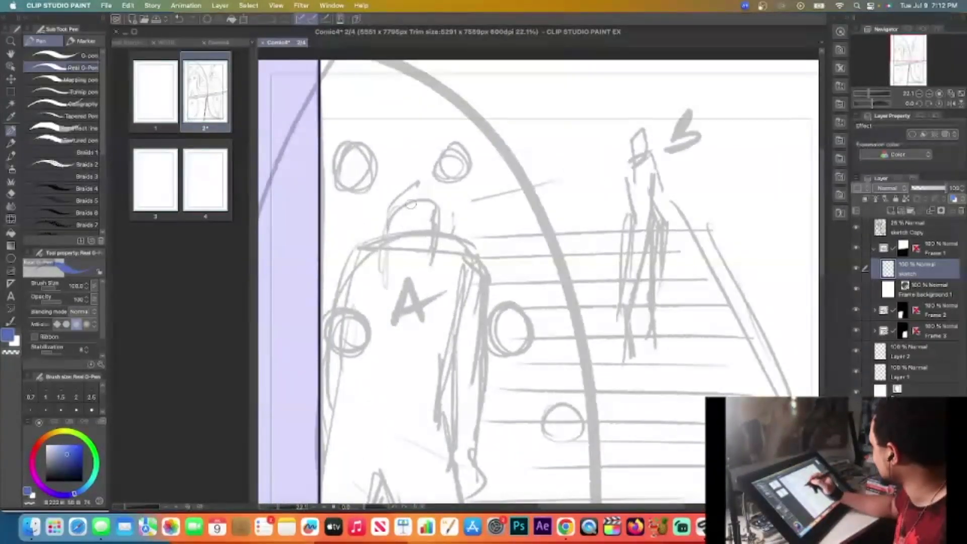
mouse_move(398, 225)
mouse_down()
mouse_move(395, 211)
mouse_move(428, 197)
mouse_move(449, 208)
mouse_move(401, 195)
mouse_move(387, 206)
mouse_move(437, 190)
mouse_move(461, 209)
mouse_move(454, 234)
mouse_up()
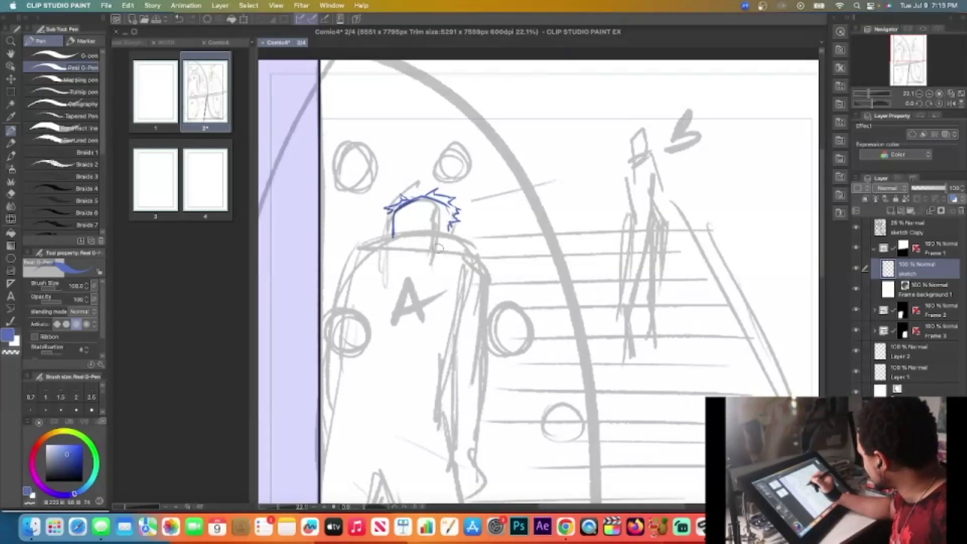
drag(360, 247, 464, 247)
mouse_move(392, 235)
mouse_down()
mouse_move(471, 251)
mouse_move(479, 279)
mouse_up()
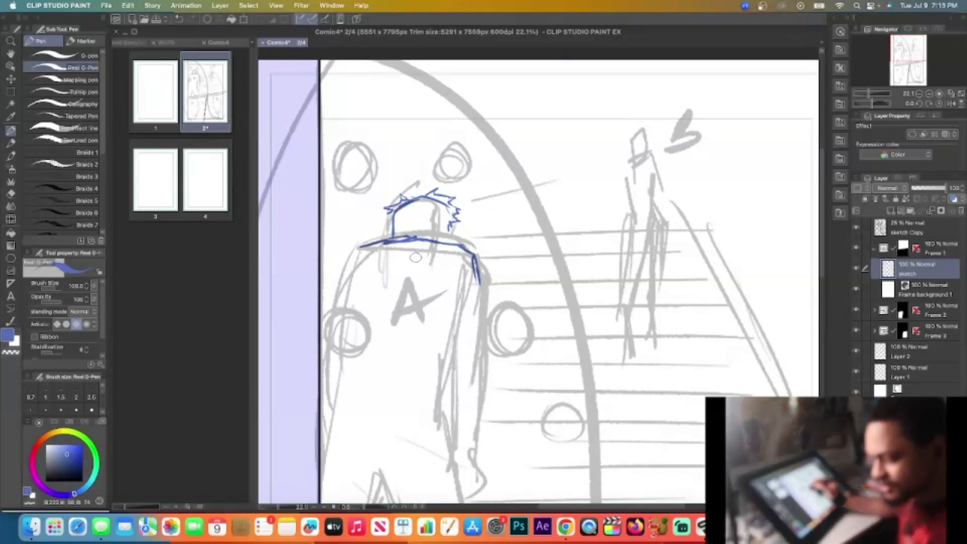
Erase figure A's blue head and shoulder sketch with an enlarged Hard eraser
key(e)
key(bracketright)
key(bracketright)
key(bracketright)
key(bracketright)
key(bracketright)
key(bracketright)
key(bracketright)
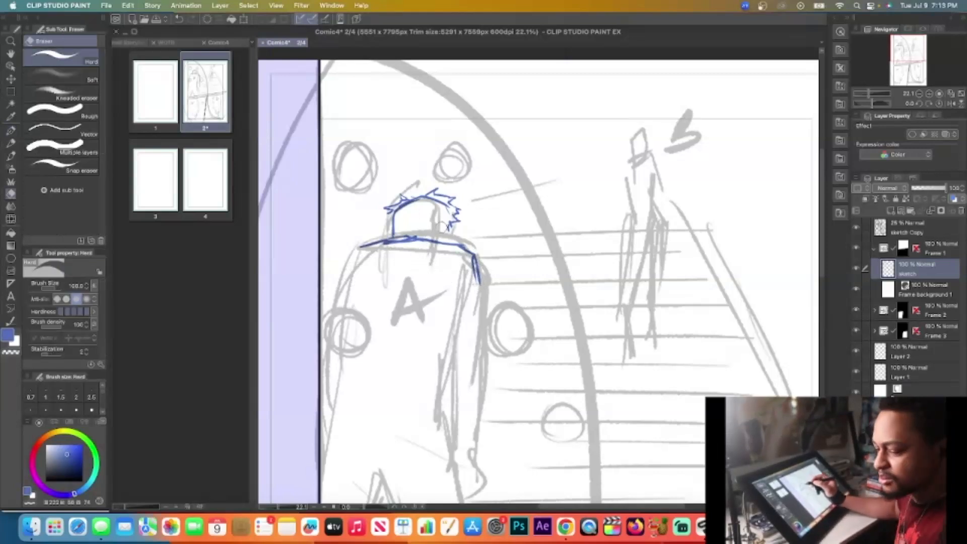
mouse_move(476, 274)
mouse_down()
mouse_move(460, 239)
mouse_move(445, 254)
mouse_move(426, 223)
mouse_move(375, 244)
mouse_move(392, 204)
mouse_move(370, 232)
mouse_up()
Sketch figure A's shoulders, neckline and hanging right arm with the Real G-Pen, lower than the thumbnail's shoulders
key(p)
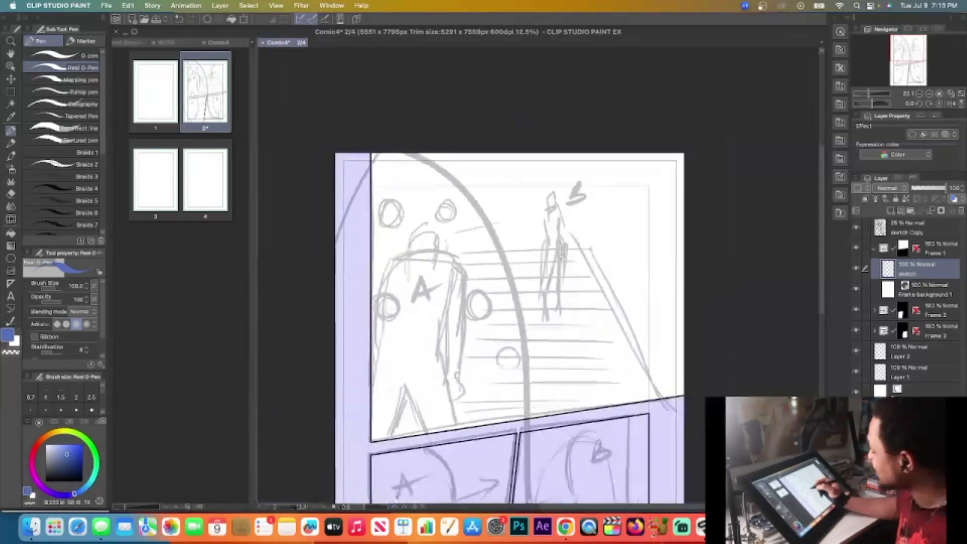
key(super+minus)
key(super+plus)
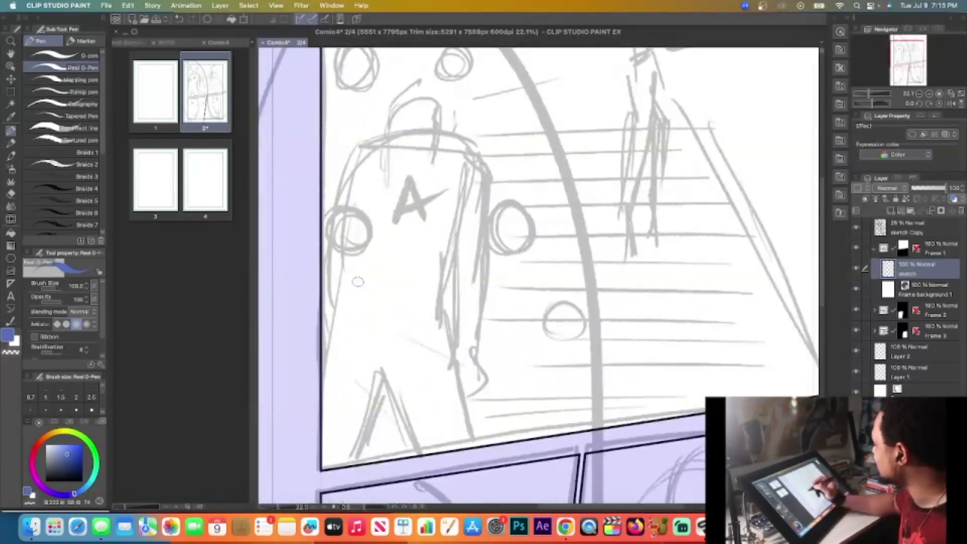
mouse_move(357, 210)
mouse_down()
mouse_move(331, 301)
mouse_move(404, 200)
mouse_move(436, 200)
mouse_move(467, 217)
mouse_up()
mouse_move(413, 194)
mouse_down()
mouse_move(454, 190)
mouse_move(444, 192)
mouse_move(484, 242)
mouse_move(466, 360)
mouse_up()
drag(474, 327, 465, 362)
drag(452, 258, 449, 360)
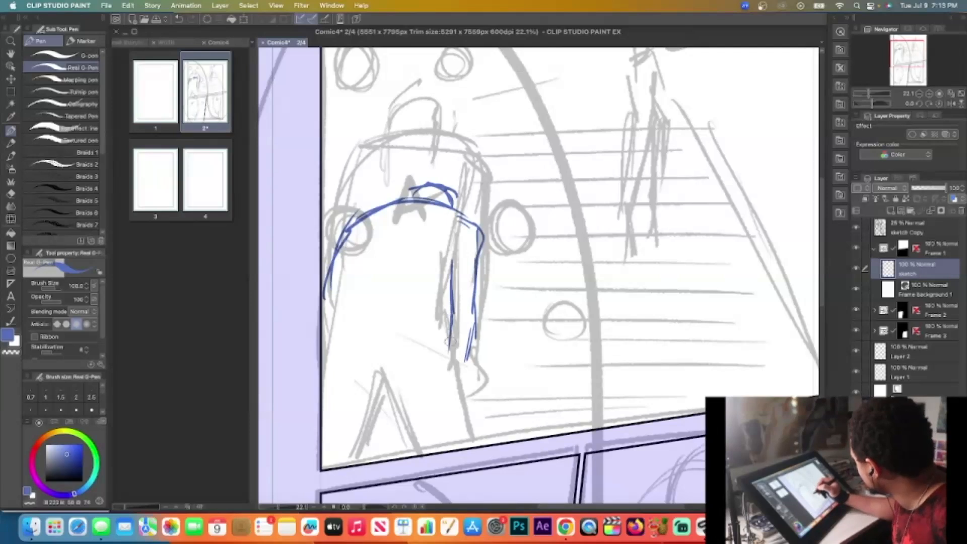
Sketch figure A's back, left side and the curved lower edge of the top
mouse_move(457, 259)
mouse_down()
mouse_move(414, 292)
mouse_move(423, 291)
mouse_up()
drag(391, 202, 337, 318)
drag(353, 252, 333, 322)
mouse_move(348, 259)
mouse_down()
mouse_move(378, 249)
mouse_move(433, 275)
mouse_up()
drag(433, 275, 421, 325)
Sketch figure A's hips and spread legs down to the panel's lower edge
drag(348, 285, 331, 388)
mouse_move(335, 337)
mouse_down()
mouse_move(430, 323)
mouse_move(466, 418)
mouse_up()
drag(446, 370, 471, 427)
mouse_move(340, 309)
mouse_down()
mouse_move(412, 320)
mouse_move(332, 319)
mouse_move(341, 436)
mouse_up()
mouse_move(332, 434)
mouse_down()
mouse_move(351, 443)
mouse_move(341, 439)
mouse_move(345, 471)
mouse_move(387, 431)
mouse_move(385, 447)
mouse_move(428, 425)
mouse_up()
mouse_move(375, 387)
mouse_down()
mouse_move(431, 428)
mouse_move(428, 445)
mouse_up()
drag(468, 420, 471, 439)
Erase figure A's heavy shoulder line and redraw the shoulders with the left arm raised and the hand open
mouse_move(456, 236)
mouse_down()
mouse_move(348, 242)
mouse_move(439, 206)
mouse_move(474, 222)
mouse_up()
mouse_move(378, 217)
mouse_down()
mouse_move(473, 222)
mouse_move(454, 207)
mouse_up()
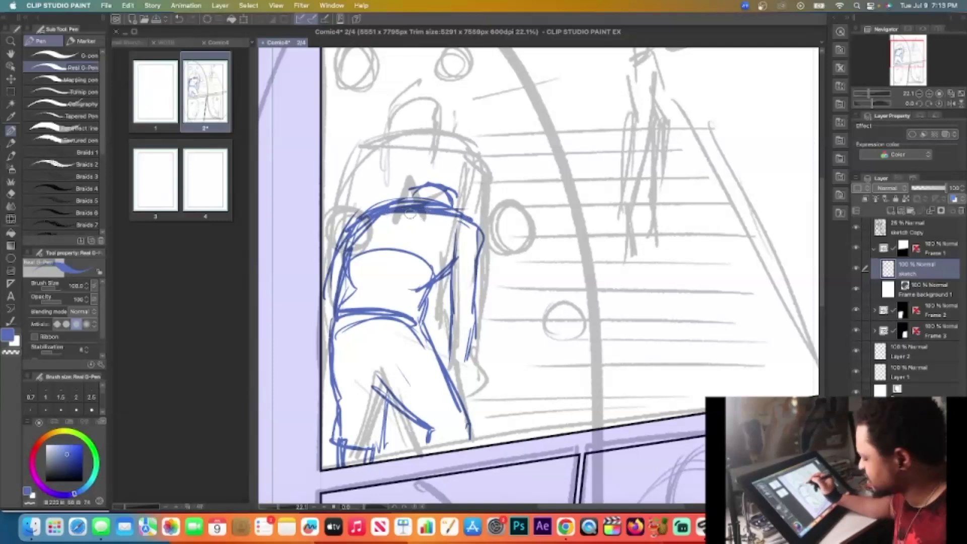
key(e)
mouse_move(348, 237)
mouse_down()
mouse_move(433, 187)
mouse_move(486, 202)
mouse_up()
key(p)
mouse_move(416, 204)
mouse_down()
mouse_move(441, 193)
mouse_move(458, 214)
mouse_up()
drag(383, 211, 346, 252)
mouse_move(348, 218)
mouse_down()
mouse_move(365, 202)
mouse_move(371, 107)
mouse_move(376, 137)
mouse_move(390, 135)
mouse_move(383, 147)
mouse_move(392, 127)
mouse_up()
mouse_move(388, 130)
mouse_down()
mouse_move(369, 201)
mouse_move(342, 227)
mouse_move(344, 247)
mouse_up()
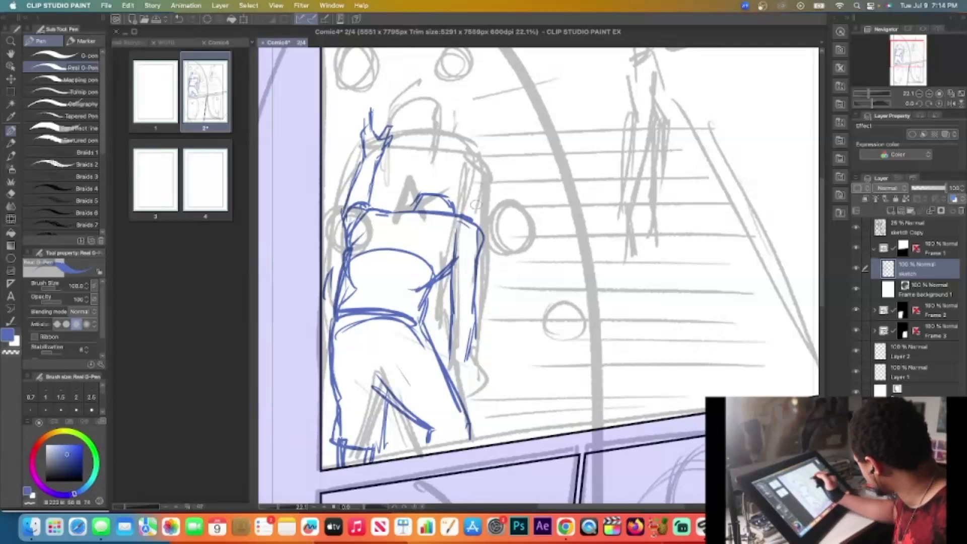
Trim and refine the outline of figure A's raised forearm and left shoulder
mouse_move(377, 202)
mouse_down()
mouse_move(382, 186)
mouse_move(352, 212)
mouse_move(345, 236)
mouse_move(368, 200)
mouse_move(350, 218)
mouse_move(377, 196)
mouse_up()
key(c)
drag(363, 135, 372, 157)
mouse_move(372, 156)
mouse_down()
mouse_move(354, 214)
mouse_move(374, 197)
mouse_move(376, 218)
mouse_move(361, 229)
mouse_move(381, 221)
mouse_move(356, 241)
mouse_move(352, 267)
mouse_up()
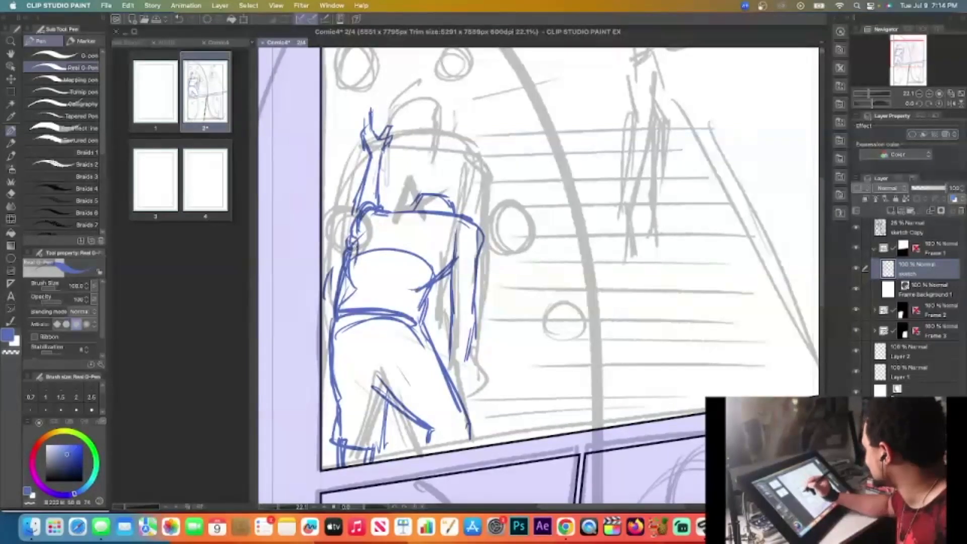
Refine figure A's left side contour, lower right arm and right leg with additional strokes
drag(356, 189, 339, 308)
drag(338, 321, 333, 352)
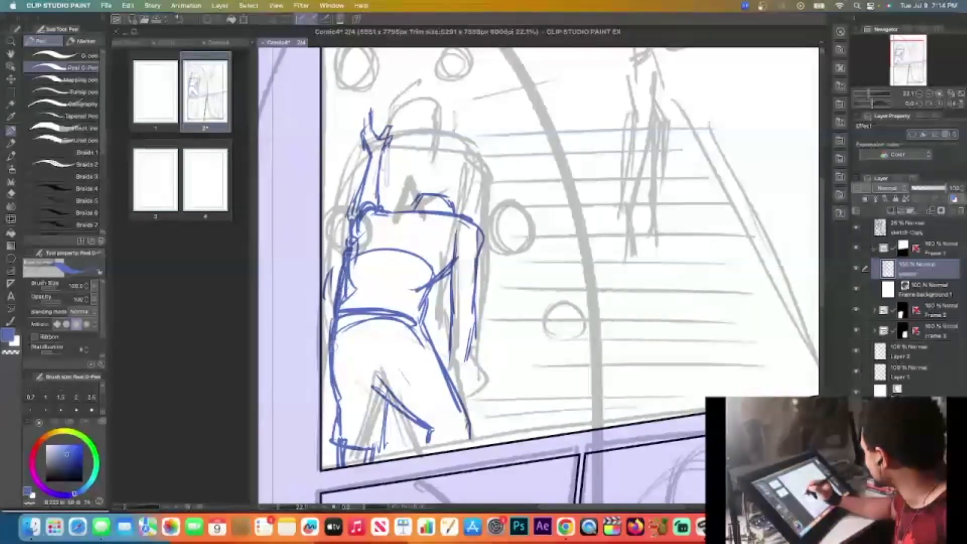
drag(457, 276, 445, 366)
mouse_move(475, 322)
mouse_down()
mouse_move(453, 379)
mouse_move(458, 411)
mouse_up()
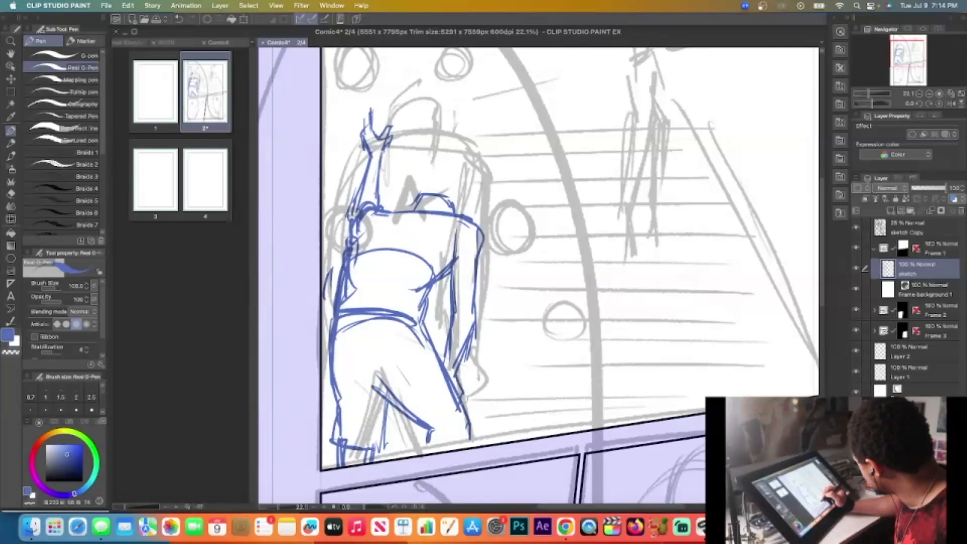
mouse_move(451, 375)
mouse_down()
mouse_move(453, 413)
mouse_move(428, 438)
mouse_move(429, 463)
mouse_up()
Rework figure A's left shoulder and upper arm lines, undoing the unwanted strokes
mouse_move(388, 202)
mouse_down()
mouse_move(418, 216)
mouse_move(373, 211)
mouse_move(352, 262)
mouse_up()
key(super+z)
key(super+z)
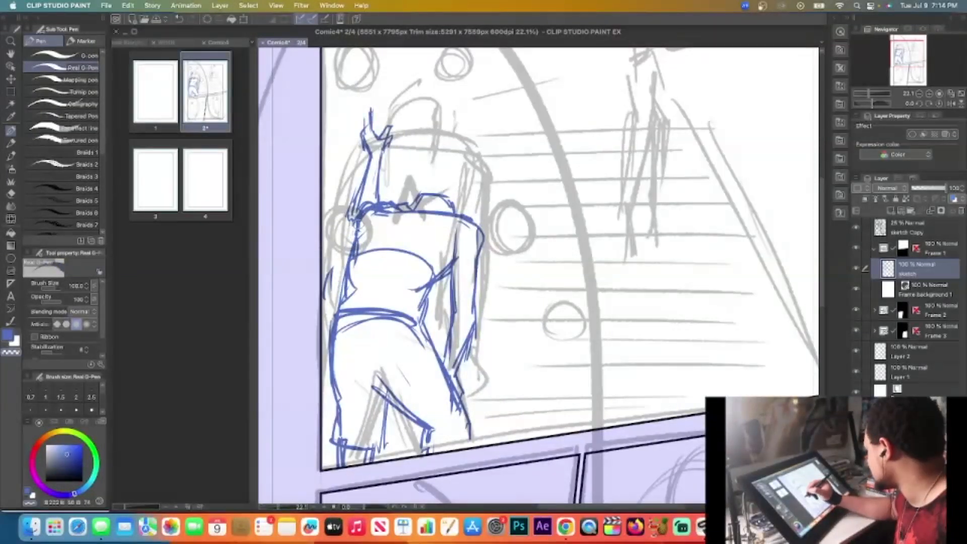
mouse_move(392, 209)
mouse_down()
mouse_move(403, 241)
mouse_move(402, 212)
mouse_move(358, 246)
mouse_up()
drag(355, 196, 357, 220)
key(super+z)
key(super+z)
key(super+z)
key(super+z)
key(super+z)
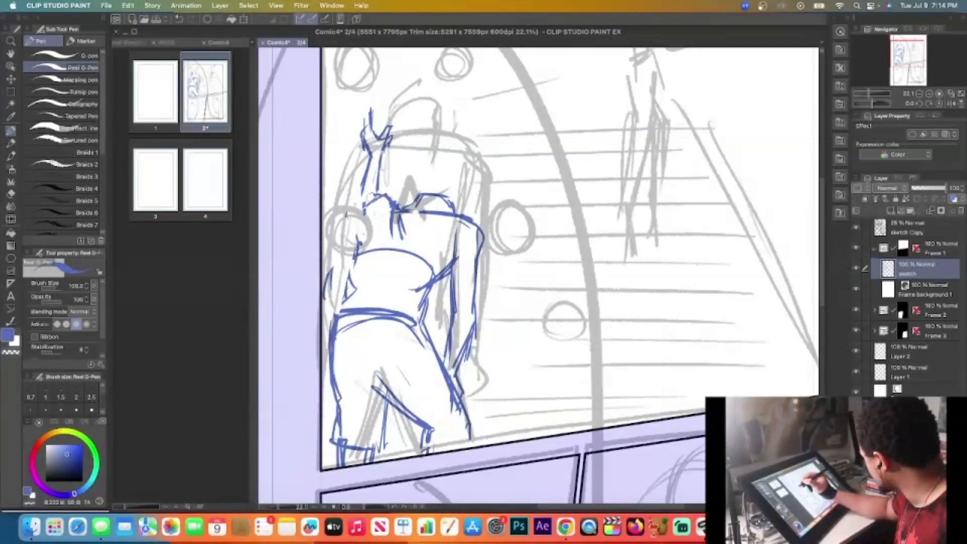
key(super+z)
key(super+z)
key(super+z)
key(super+z)
Redraw figure A's raised left arm leaning inward, with the hand reaching higher toward the thumbnail's head
drag(388, 120, 358, 187)
mouse_move(392, 137)
mouse_down()
mouse_move(383, 186)
mouse_move(357, 217)
mouse_move(348, 272)
mouse_up()
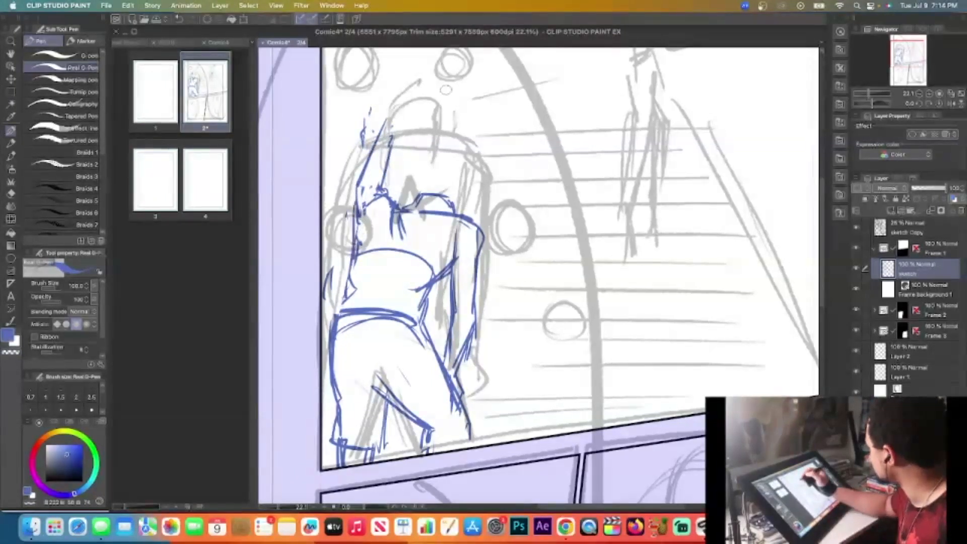
mouse_move(373, 165)
mouse_down()
mouse_move(388, 107)
mouse_move(395, 141)
mouse_move(390, 87)
mouse_move(403, 108)
mouse_move(399, 132)
mouse_move(378, 121)
mouse_move(392, 81)
mouse_up()
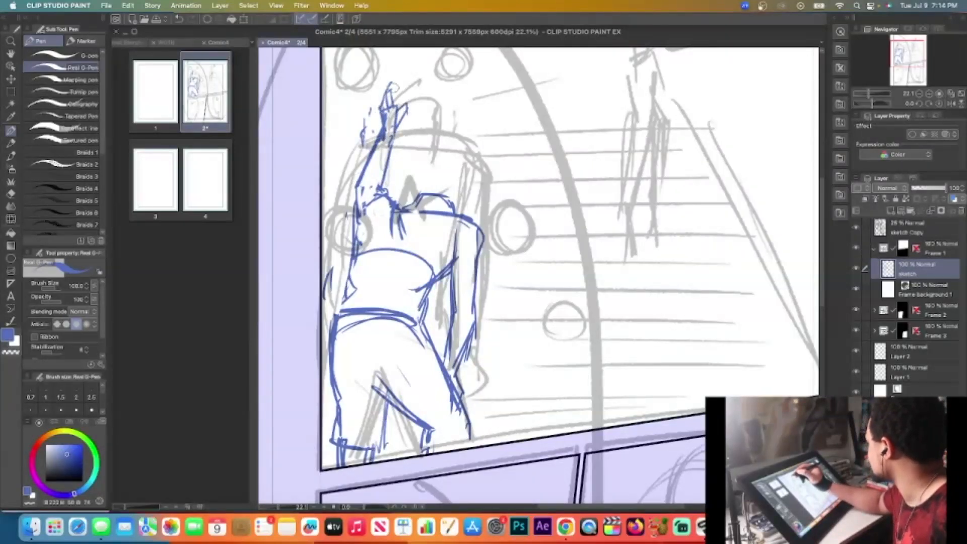
Strengthen figure A's shoulder and right arm lines and add a hem line across the hips
drag(401, 206, 442, 222)
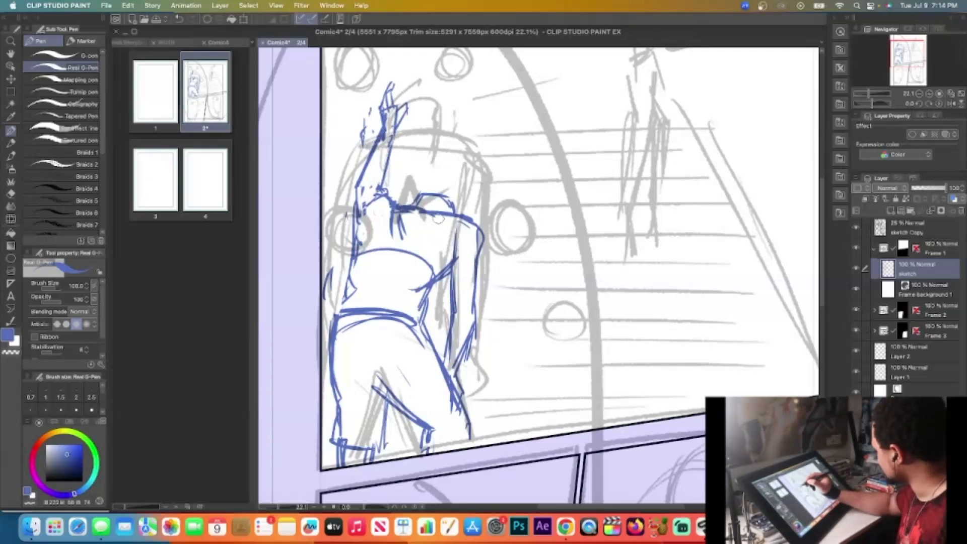
mouse_move(339, 321)
mouse_down()
mouse_move(334, 369)
mouse_move(412, 361)
mouse_move(444, 347)
mouse_move(431, 285)
mouse_up()
drag(461, 220, 446, 272)
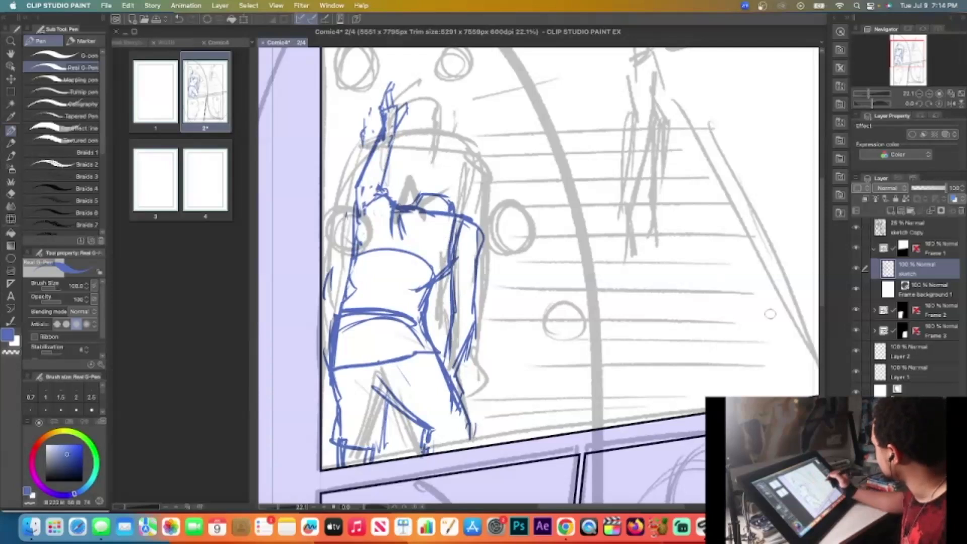
Sketch figure B's head, slim torso and long legs over the distant thumbnail figure in Frame 1
scroll(607, 272, down, 4)
scroll(571, 158, up, 4)
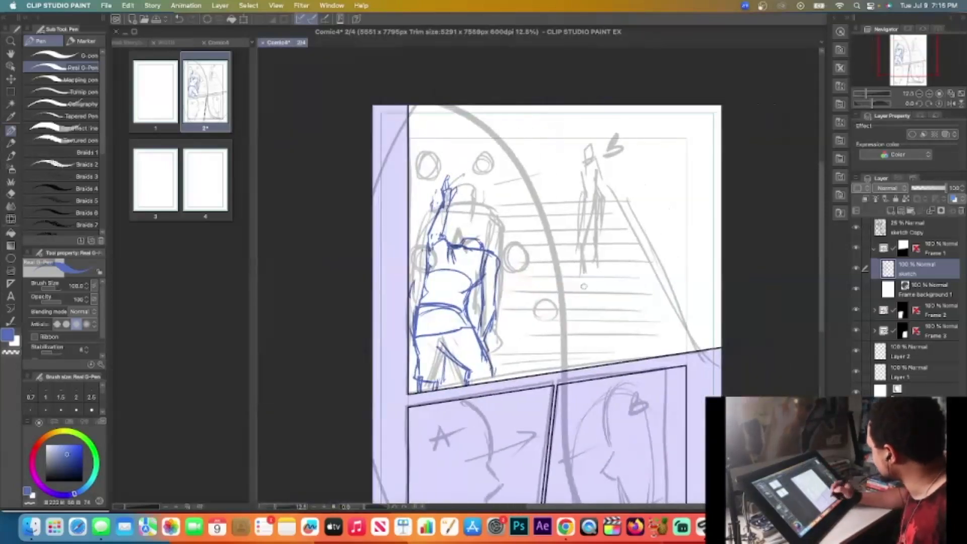
mouse_move(571, 158)
mouse_down()
mouse_move(572, 139)
mouse_move(597, 144)
mouse_move(574, 168)
mouse_move(591, 145)
mouse_move(594, 159)
mouse_move(577, 176)
mouse_move(597, 163)
mouse_move(604, 186)
mouse_move(603, 212)
mouse_move(570, 196)
mouse_move(601, 162)
mouse_move(574, 169)
mouse_move(567, 157)
mouse_move(596, 144)
mouse_move(567, 237)
mouse_up()
drag(580, 199, 567, 257)
mouse_move(600, 169)
mouse_down()
mouse_move(610, 257)
mouse_move(592, 330)
mouse_up()
drag(569, 247, 563, 353)
drag(600, 279, 596, 388)
mouse_move(603, 259)
mouse_down()
mouse_move(575, 321)
mouse_move(573, 355)
mouse_up()
drag(584, 223, 562, 282)
drag(569, 259, 586, 214)
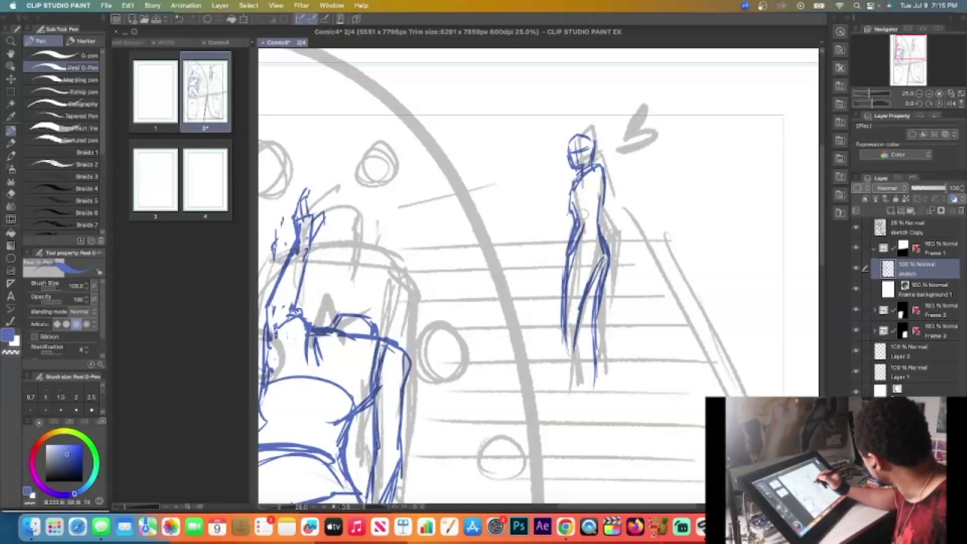
Add figure B's bent arm, open jacket lines and boxy hip garment
mouse_move(601, 168)
mouse_down()
mouse_move(623, 209)
mouse_move(596, 229)
mouse_move(587, 224)
mouse_move(620, 232)
mouse_move(627, 257)
mouse_up()
drag(620, 228, 625, 260)
drag(590, 168, 585, 221)
drag(586, 179, 579, 224)
drag(615, 191, 624, 200)
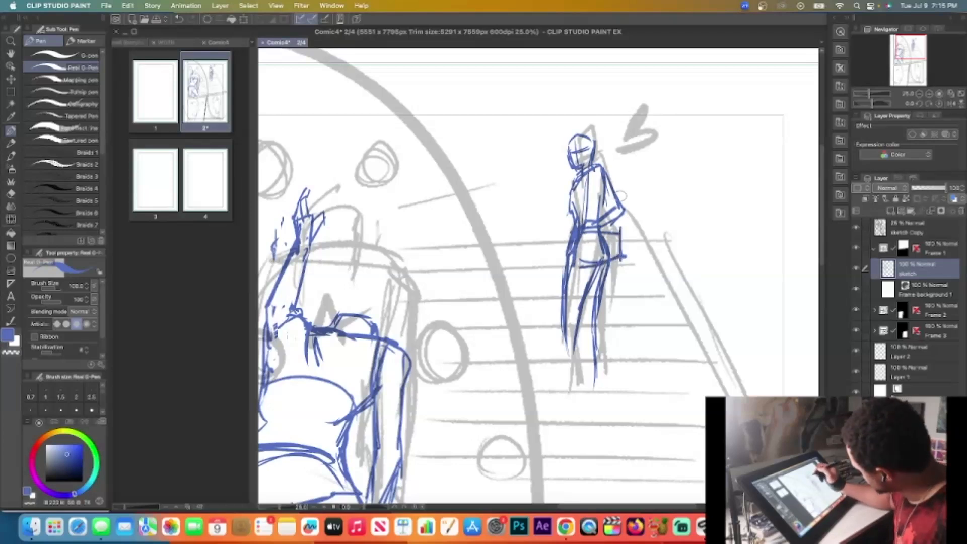
Expand the Frame 2 folder and make its Layer 3 the active drawing layer
key(super+minus)
drag(590, 260, 592, 304)
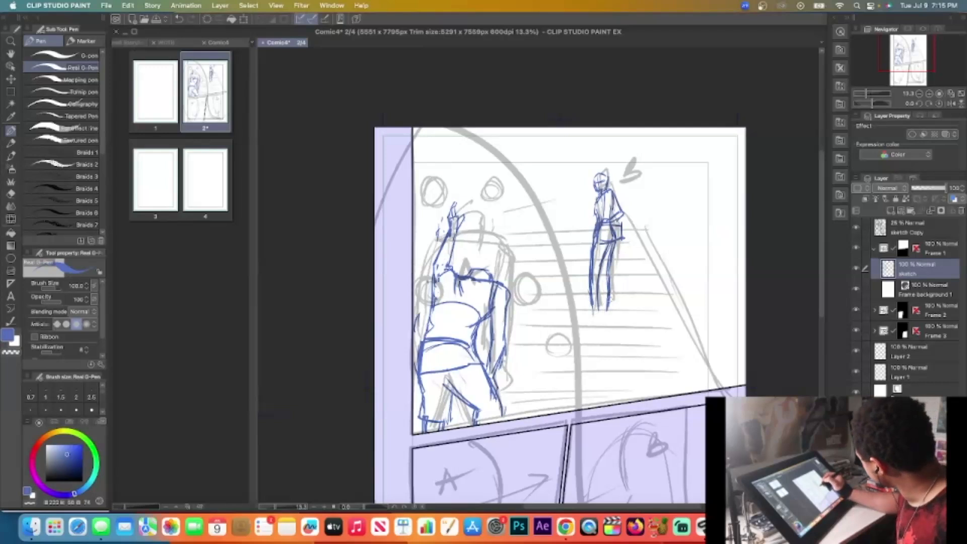
key(super+minus)
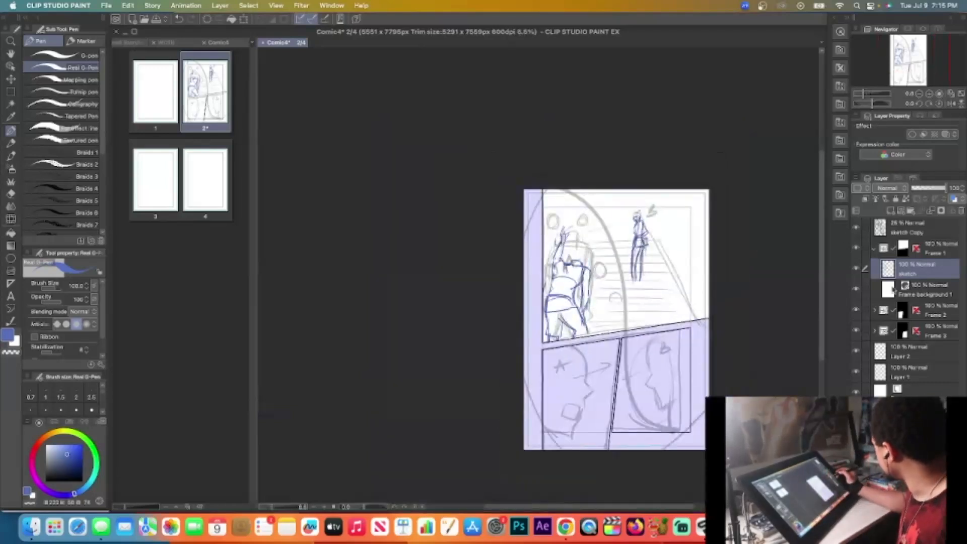
click(930, 316)
click(877, 310)
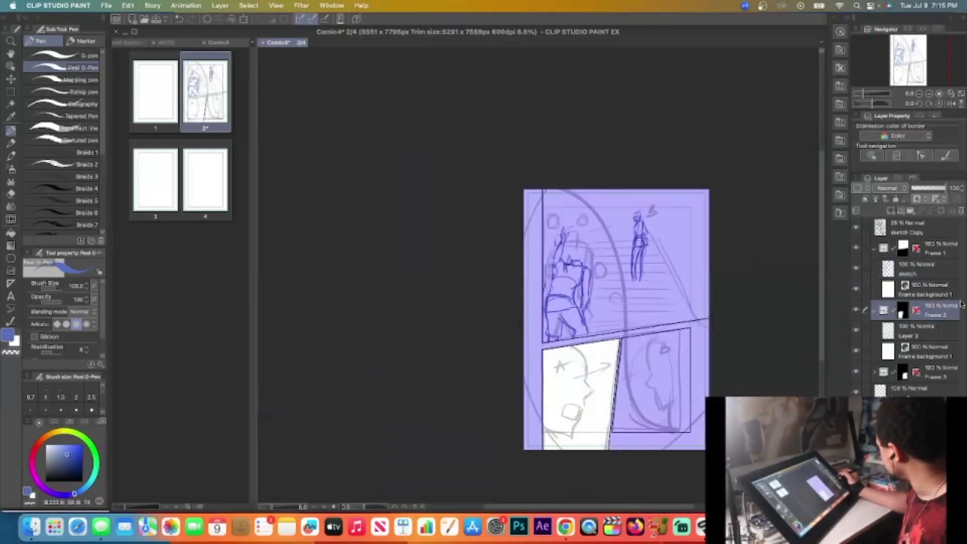
click(927, 331)
Sketch the forehead curve, eye and side hairline of figure A's profile over the thumbnail guide in Frame 2
scroll(590, 387, up, 4)
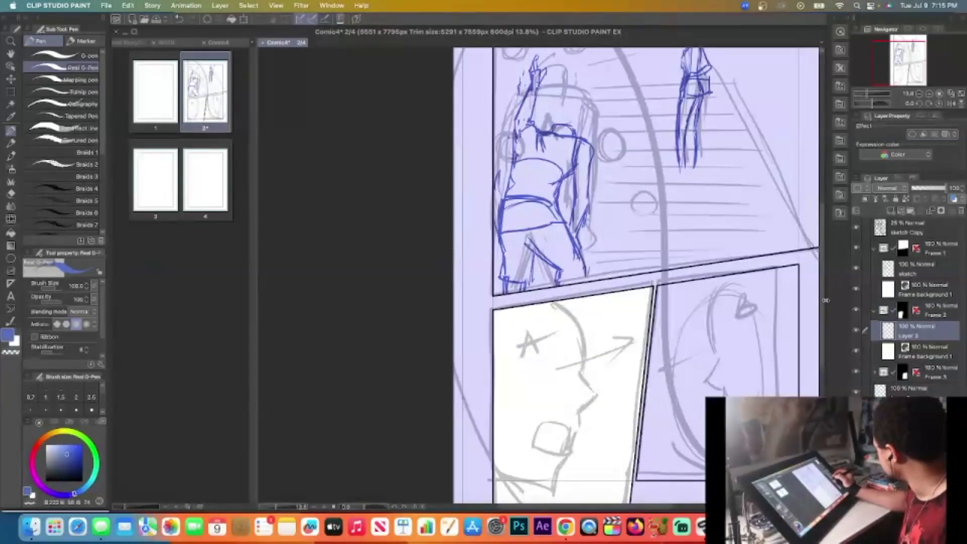
scroll(615, 346, down, 2)
mouse_move(557, 260)
mouse_down()
mouse_move(577, 285)
mouse_move(584, 322)
mouse_up()
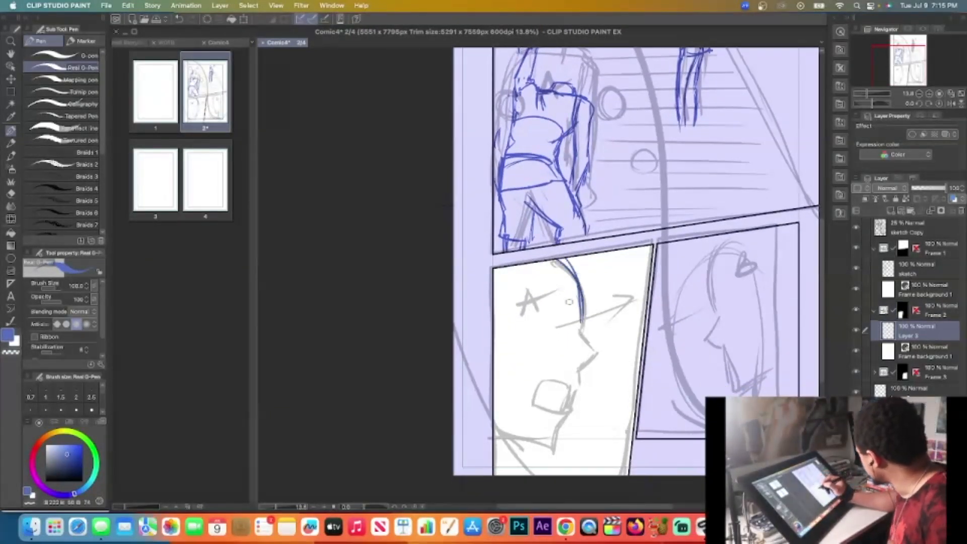
drag(579, 282, 577, 337)
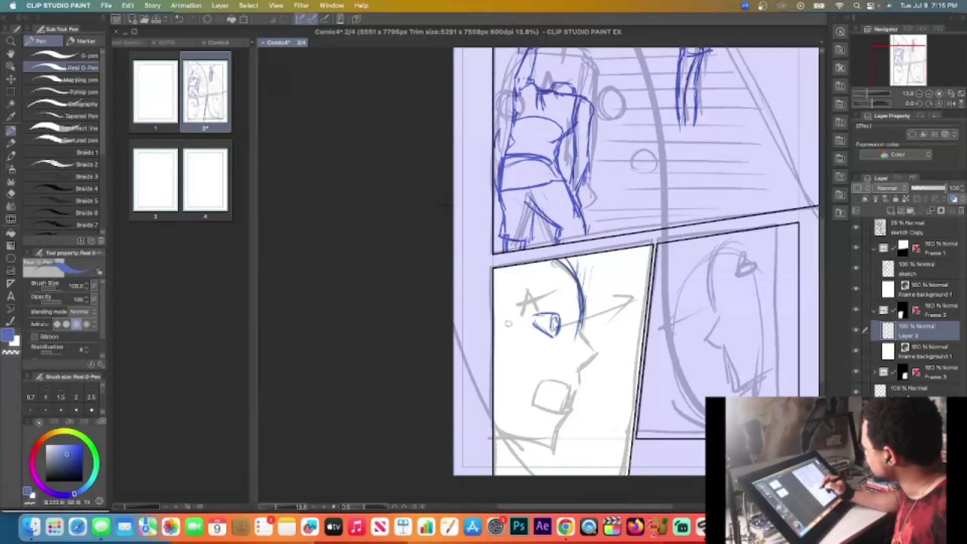
mouse_move(536, 269)
mouse_down()
mouse_move(534, 358)
mouse_move(496, 356)
mouse_up()
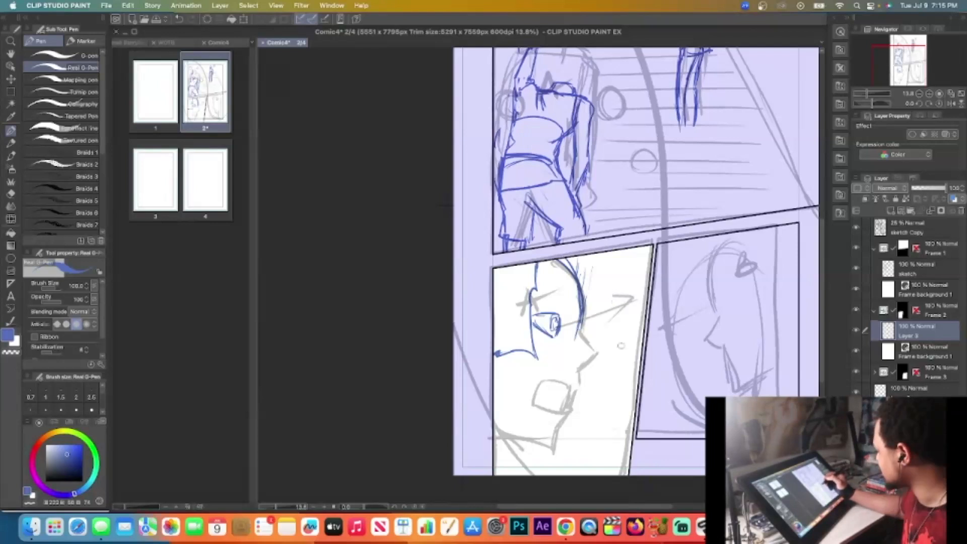
Add the nose, slanted eyebrow, cheek hatching and open shouting mouth to the Frame 2 face
drag(571, 328, 592, 354)
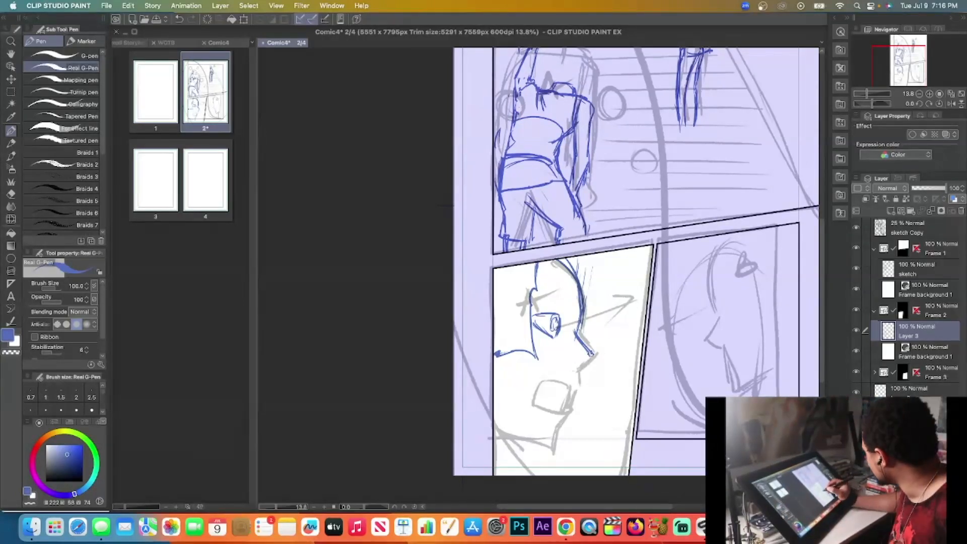
mouse_move(538, 292)
mouse_down()
mouse_move(564, 317)
mouse_move(545, 285)
mouse_move(568, 301)
mouse_up()
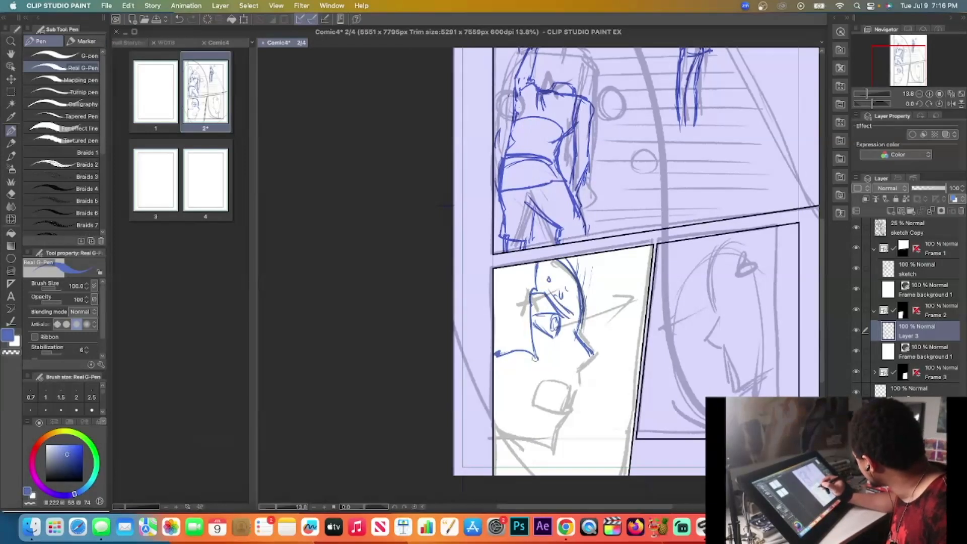
mouse_move(595, 354)
mouse_down()
mouse_move(575, 380)
mouse_move(532, 397)
mouse_move(558, 376)
mouse_move(557, 401)
mouse_up()
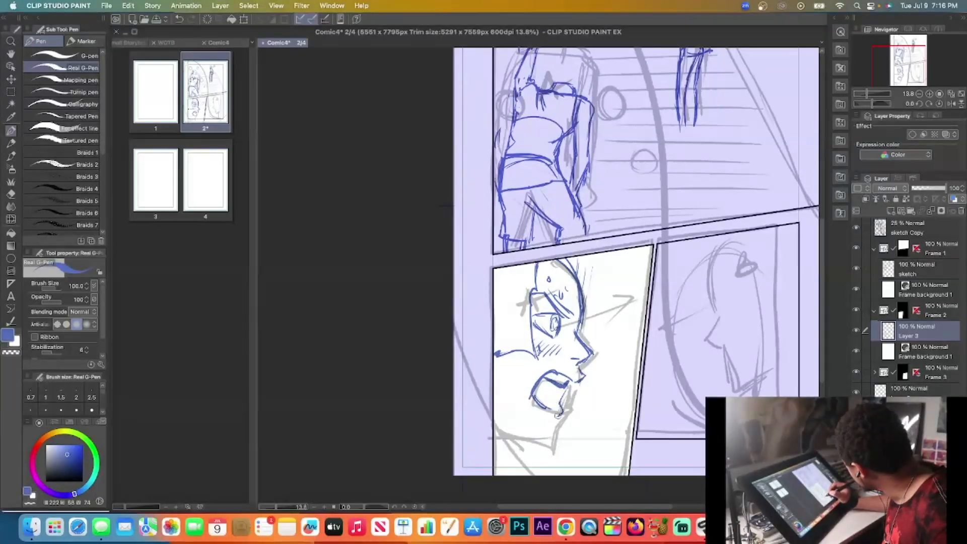
Sketch the angular shape in front of the Frame 2 face, then its jaw, chin and neck lines
mouse_move(577, 400)
mouse_down()
mouse_move(582, 434)
mouse_move(588, 387)
mouse_move(631, 394)
mouse_up()
drag(580, 431, 627, 450)
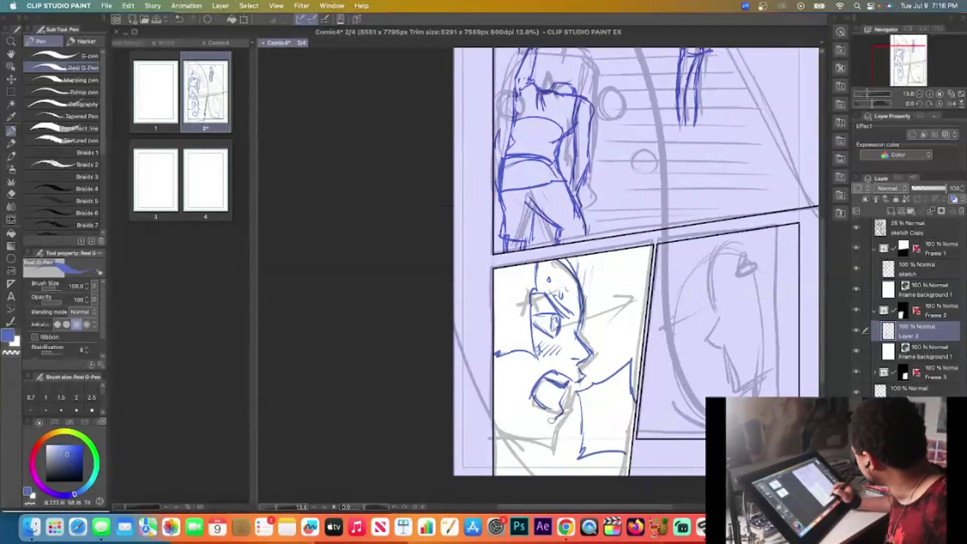
drag(549, 418, 551, 443)
mouse_move(501, 412)
mouse_down()
mouse_move(542, 443)
mouse_move(506, 428)
mouse_move(492, 439)
mouse_up()
mouse_move(584, 408)
mouse_down()
mouse_move(562, 420)
mouse_move(547, 471)
mouse_up()
drag(575, 440, 549, 474)
drag(823, 303, 823, 323)
drag(517, 373, 519, 429)
drag(514, 373, 505, 420)
drag(508, 376, 501, 421)
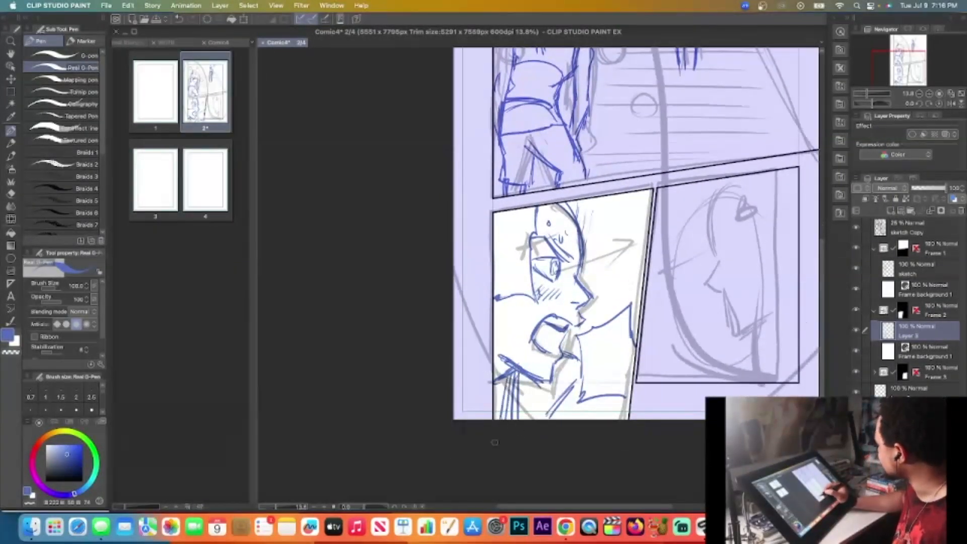
Refine the Frame 2 face with a darker iris, brow creases, curly hair above the forehead and marks by the ear
mouse_move(613, 318)
mouse_down()
mouse_move(644, 288)
mouse_move(633, 312)
mouse_up()
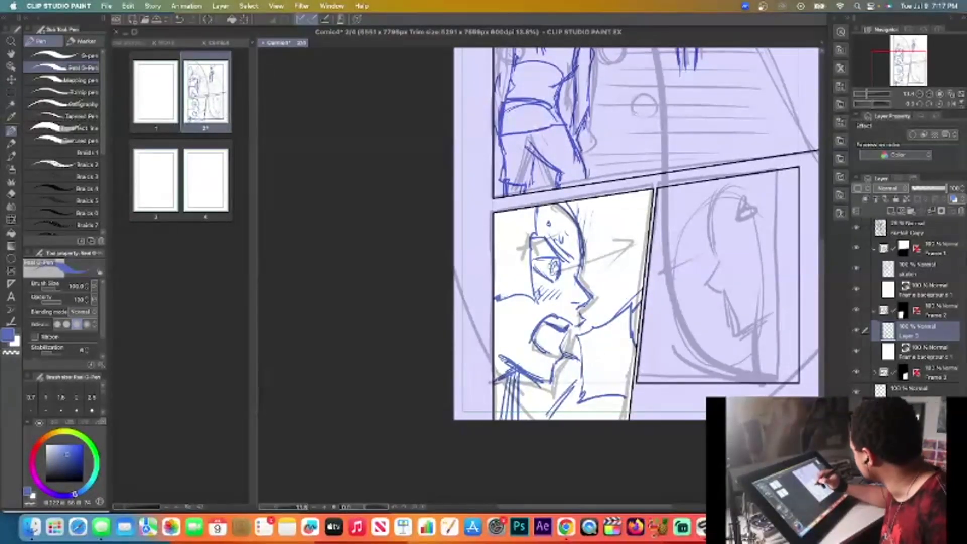
drag(544, 256, 558, 270)
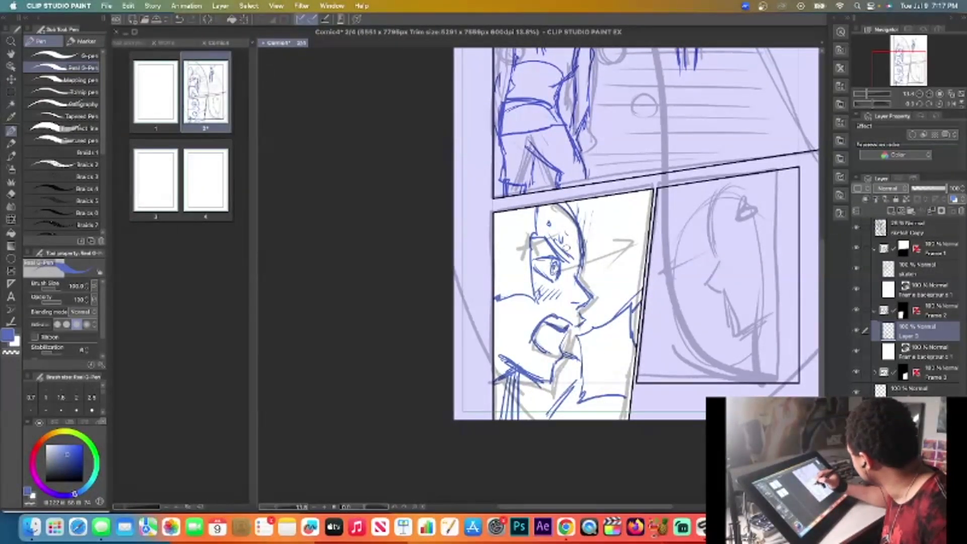
mouse_move(586, 211)
mouse_down()
mouse_move(599, 199)
mouse_move(586, 235)
mouse_move(537, 222)
mouse_move(577, 227)
mouse_up()
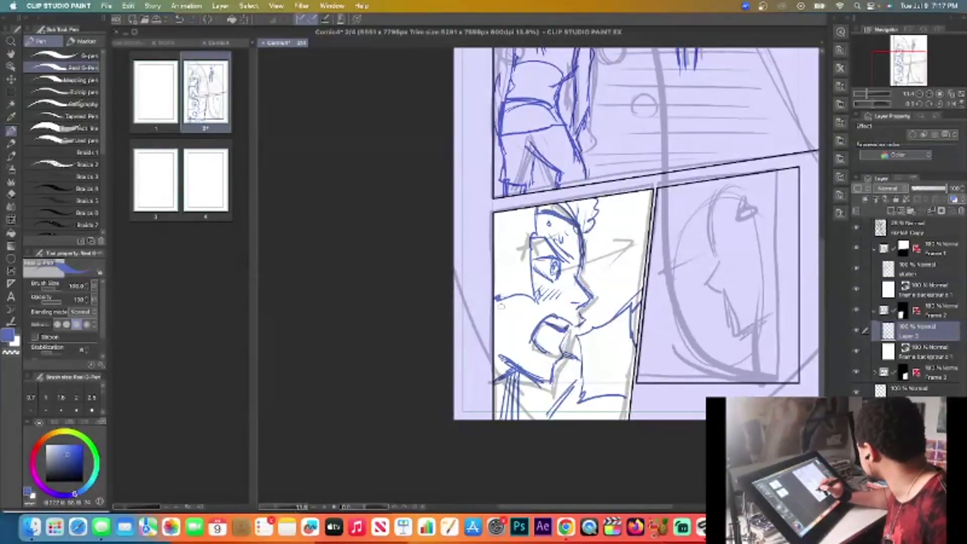
drag(498, 301, 506, 318)
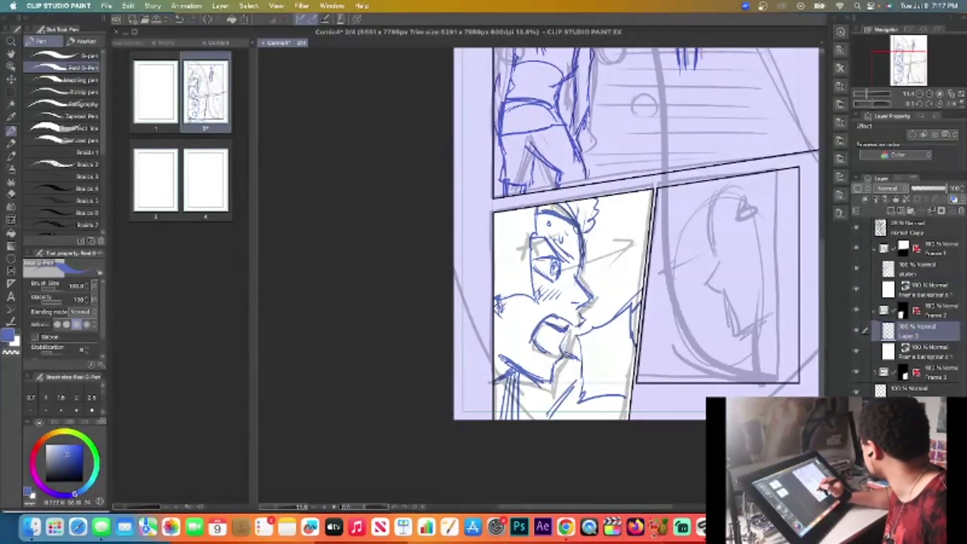
Activate Frame 3's drawing layer and sketch figure B's profile with forehead, eyebrow, eye, nose and upper lip
drag(624, 507, 641, 507)
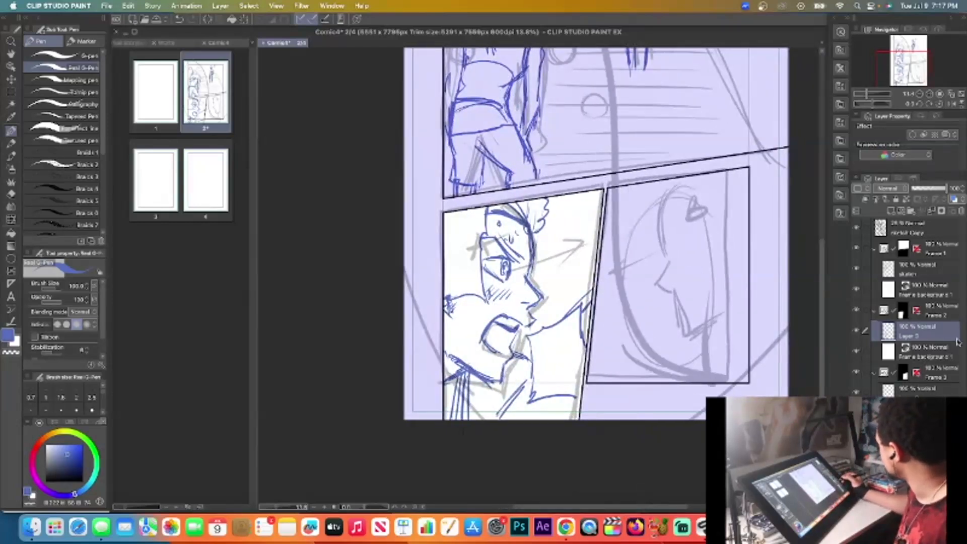
click(918, 389)
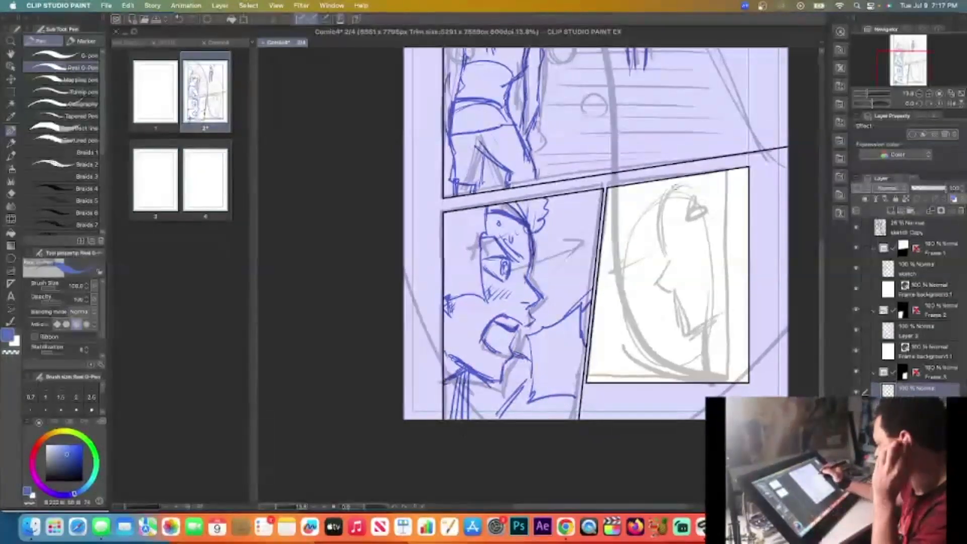
mouse_move(666, 180)
mouse_down()
mouse_move(657, 228)
mouse_move(682, 213)
mouse_move(664, 221)
mouse_move(668, 244)
mouse_move(695, 246)
mouse_move(685, 257)
mouse_move(689, 223)
mouse_up()
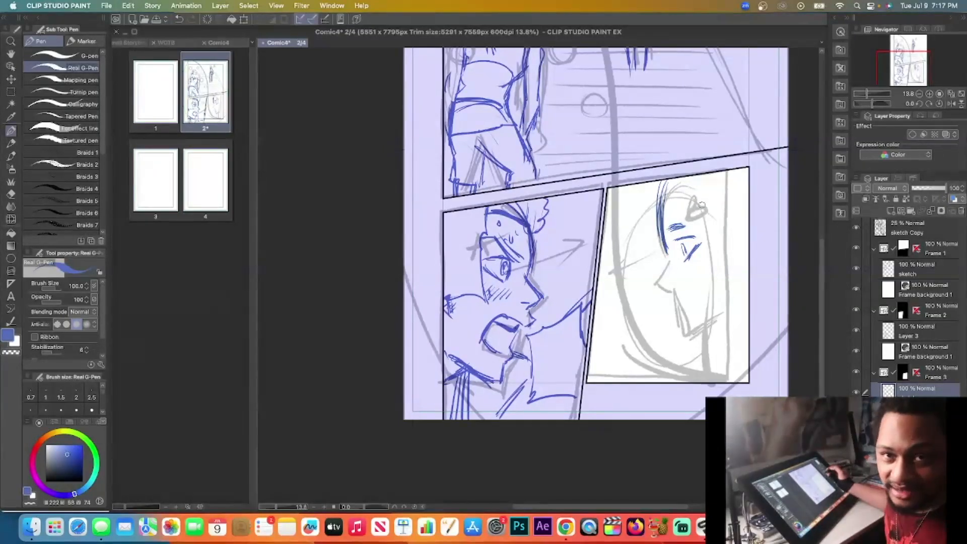
mouse_move(674, 262)
mouse_down()
mouse_move(658, 288)
mouse_move(675, 294)
mouse_up()
mouse_move(661, 286)
mouse_down()
mouse_move(678, 294)
mouse_move(675, 312)
mouse_move(672, 259)
mouse_up()
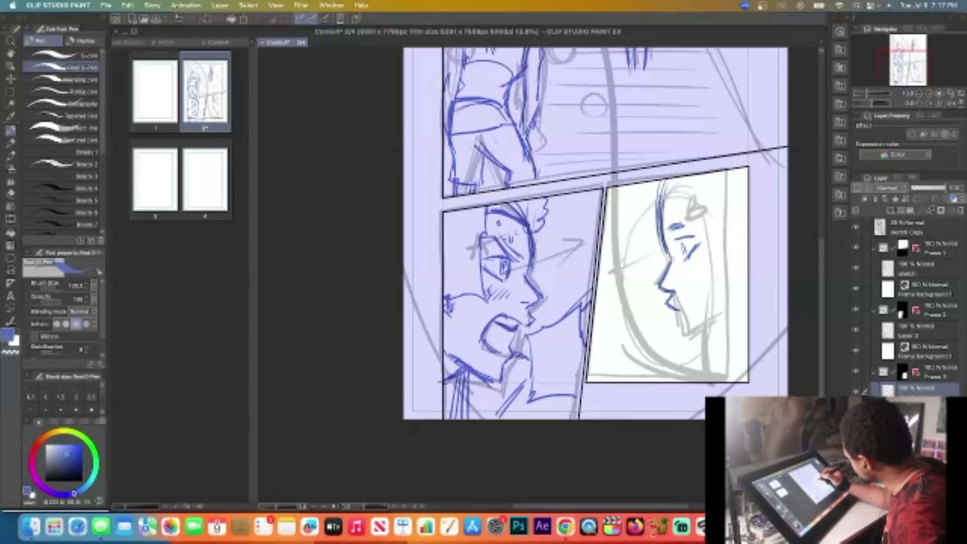
Add figure B's straight bangs, lips, chin and long side hair in Frame 3
drag(655, 184, 643, 236)
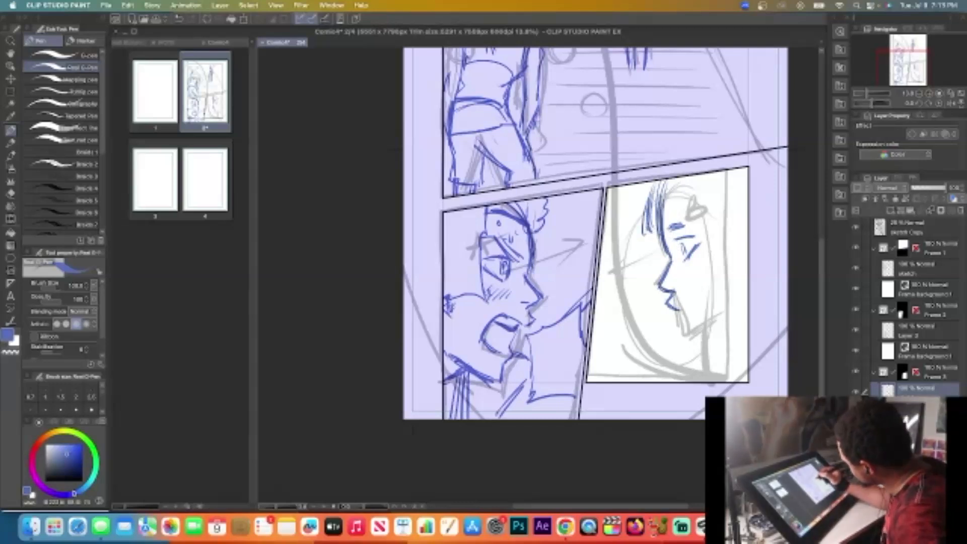
mouse_move(670, 195)
mouse_down()
mouse_move(655, 232)
mouse_move(703, 215)
mouse_move(706, 246)
mouse_up()
mouse_move(691, 306)
mouse_down()
mouse_move(678, 310)
mouse_move(691, 306)
mouse_move(686, 338)
mouse_move(723, 325)
mouse_move(718, 349)
mouse_up()
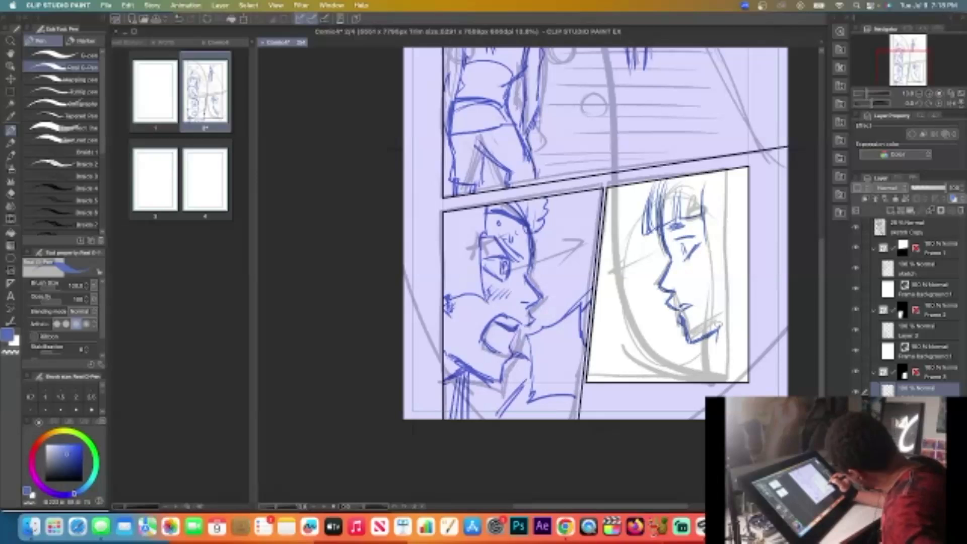
mouse_move(703, 245)
mouse_down()
mouse_move(700, 365)
mouse_move(708, 362)
mouse_up()
mouse_move(673, 300)
mouse_down()
mouse_move(694, 304)
mouse_move(682, 308)
mouse_move(704, 346)
mouse_move(686, 352)
mouse_up()
key(c)
key(c)
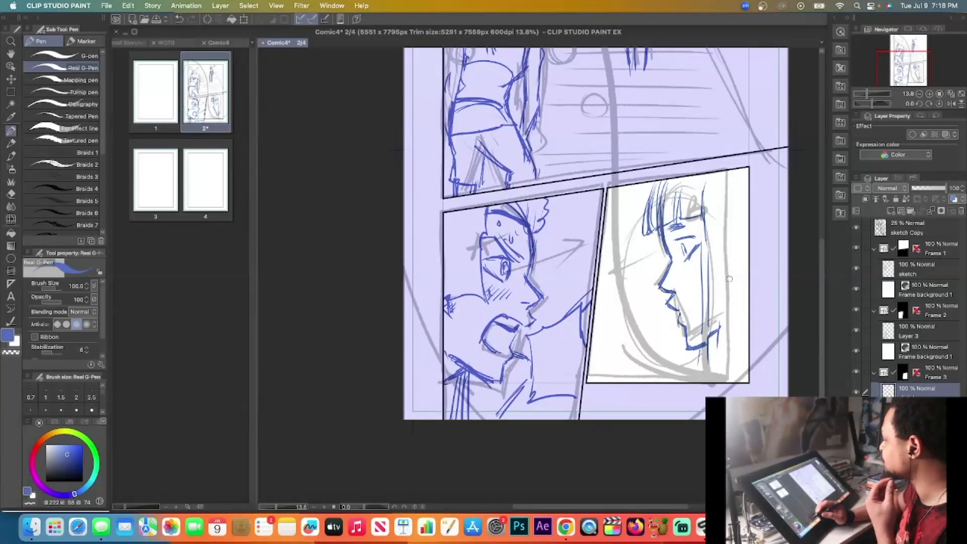
Add a new raster layer above sketch Copy and set the drawing color to bright red
click(926, 233)
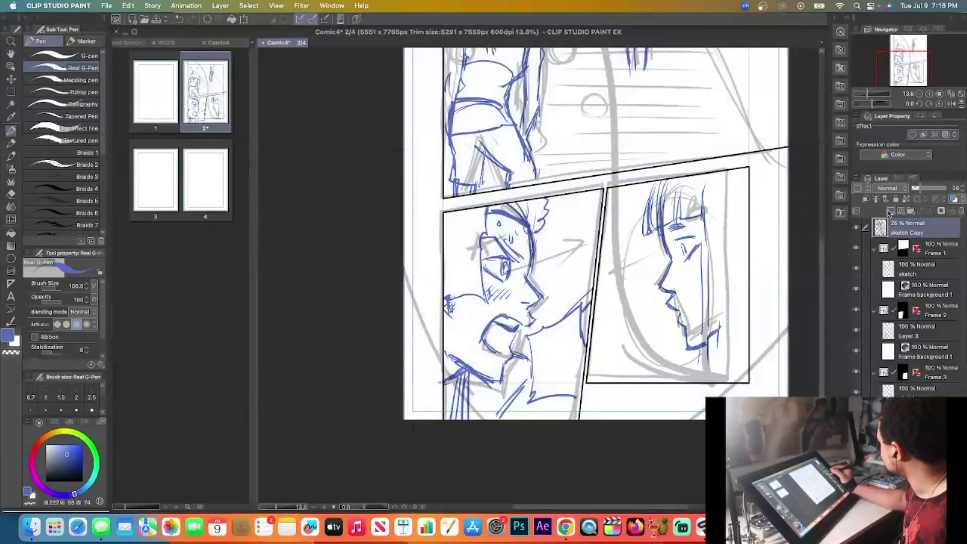
click(891, 211)
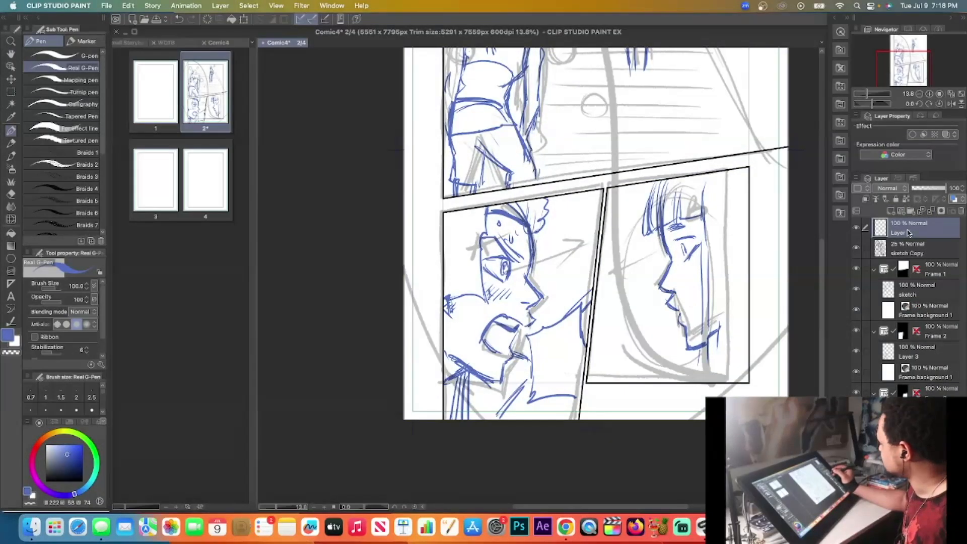
click(82, 446)
click(34, 452)
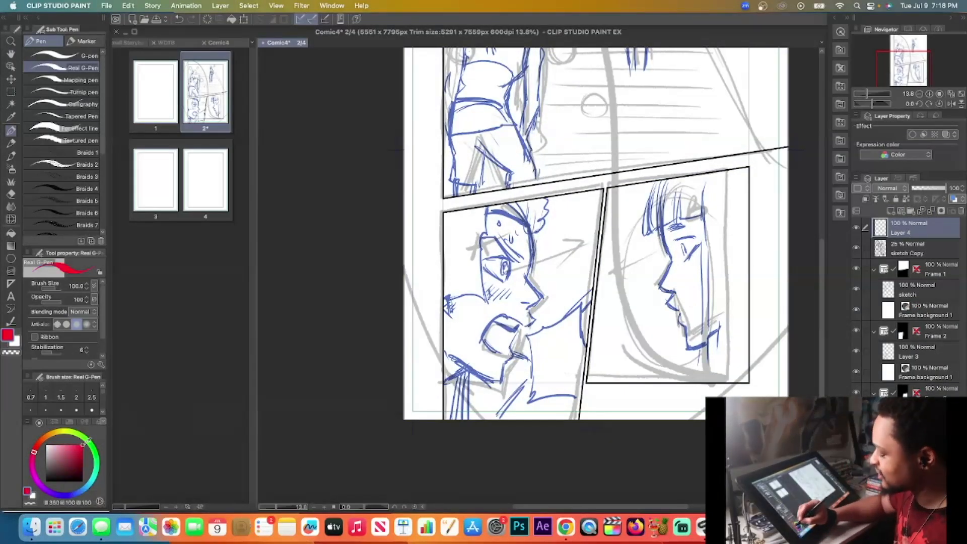
Draw five red placeholder ovals for scattered speech bubbles across Frame 1, around figure B
drag(818, 259, 830, 172)
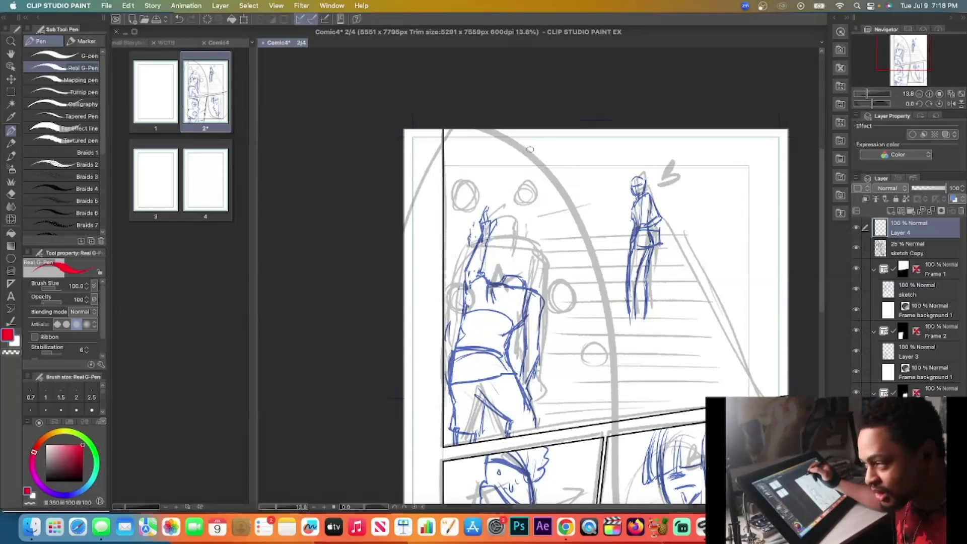
mouse_move(565, 169)
mouse_down()
mouse_move(543, 163)
mouse_move(531, 191)
mouse_move(543, 224)
mouse_move(565, 216)
mouse_move(567, 168)
mouse_up()
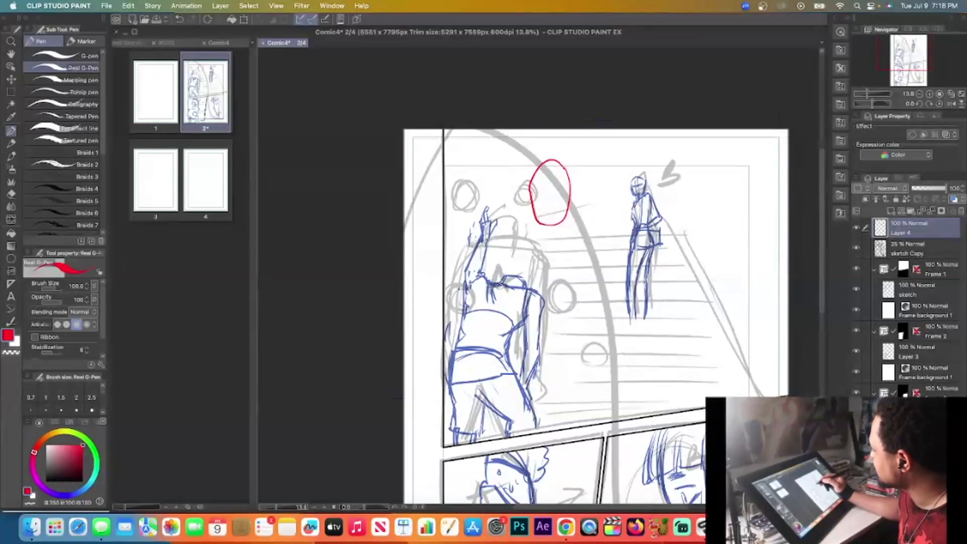
mouse_move(587, 273)
mouse_down()
mouse_move(574, 282)
mouse_move(568, 396)
mouse_up()
mouse_move(587, 273)
mouse_down()
mouse_move(612, 288)
mouse_move(583, 399)
mouse_move(625, 348)
mouse_up()
mouse_move(612, 199)
mouse_down()
mouse_move(641, 242)
mouse_move(612, 198)
mouse_up()
mouse_move(672, 316)
mouse_down()
mouse_move(745, 315)
mouse_move(675, 313)
mouse_up()
mouse_move(741, 163)
mouse_down()
mouse_move(786, 236)
mouse_move(745, 159)
mouse_up()
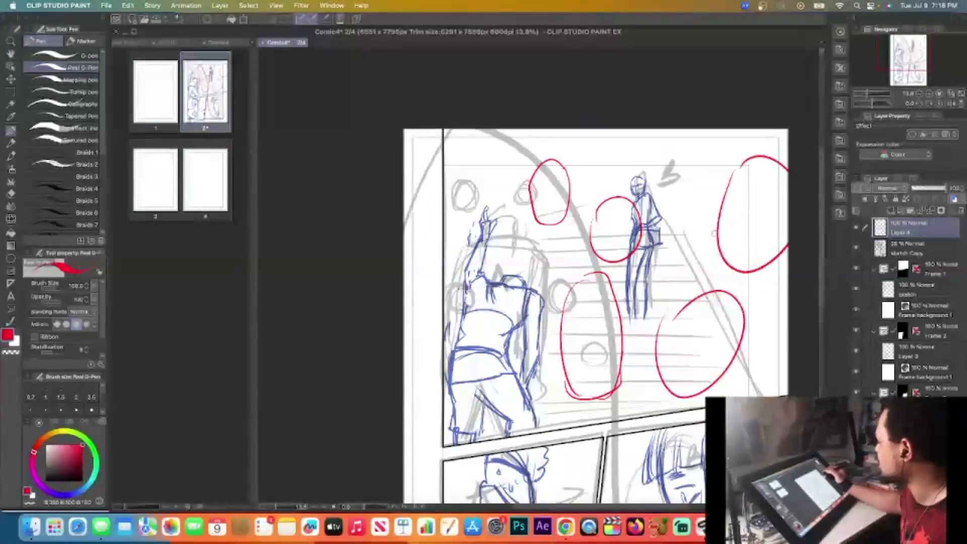
Trace a red winding line through the ovals to show the reading path, redoing it once
mouse_move(552, 197)
mouse_down()
mouse_move(604, 255)
mouse_move(727, 244)
mouse_move(747, 192)
mouse_up()
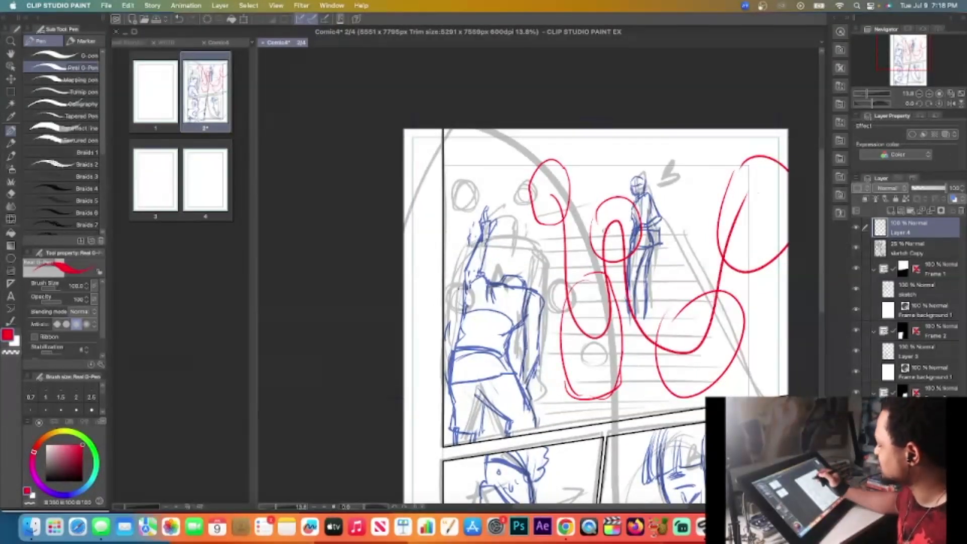
key(ctrl+z)
mouse_move(559, 206)
mouse_down()
mouse_move(640, 352)
mouse_move(768, 174)
mouse_up()
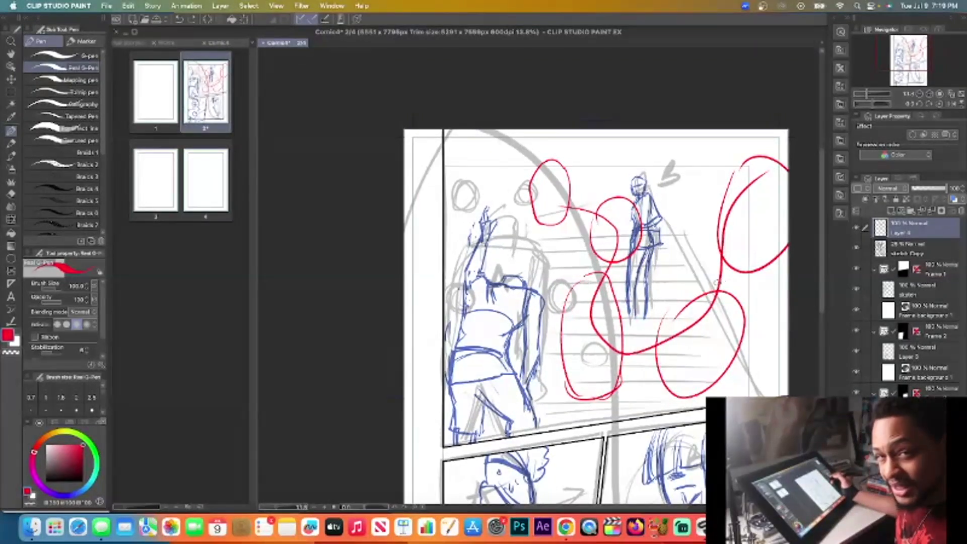
Undo the red reading path and all the placeholder ovals in Frame 1
key(ctrl+z)
key(ctrl+z)
key(ctrl+z)
key(ctrl+z)
key(ctrl+z)
key(ctrl+z)
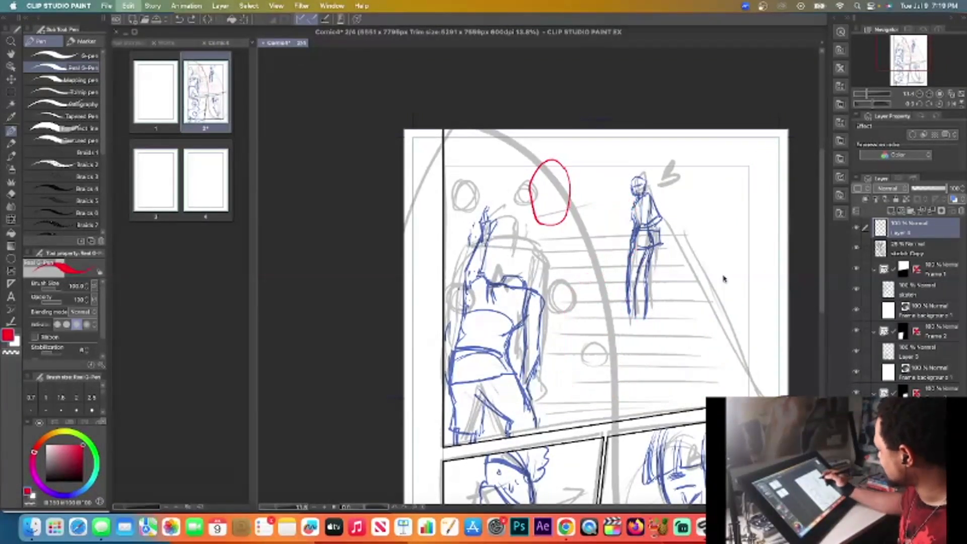
key(ctrl+z)
Draw three red bubble ovals across Frame 1 with a curved arrow beneath them showing the reading direction
mouse_move(476, 160)
mouse_down()
mouse_move(521, 159)
mouse_move(523, 231)
mouse_move(481, 237)
mouse_move(557, 317)
mouse_up()
mouse_move(549, 233)
mouse_down()
mouse_move(608, 312)
mouse_move(602, 320)
mouse_up()
mouse_move(724, 210)
mouse_down()
mouse_move(679, 286)
mouse_move(726, 351)
mouse_move(686, 347)
mouse_up()
mouse_move(491, 287)
mouse_down()
mouse_move(706, 364)
mouse_move(672, 383)
mouse_up()
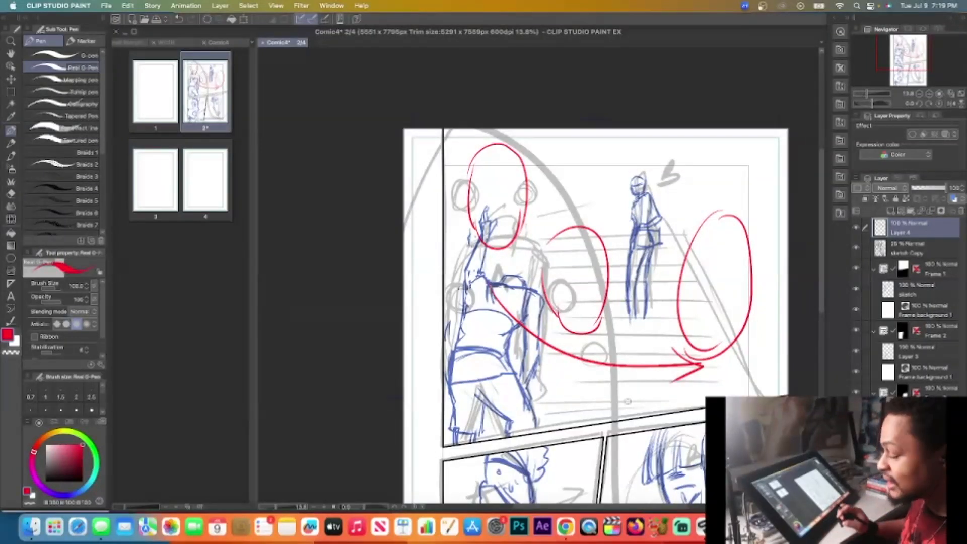
Undo the red arrow and the three bubble ovals in Frame 1
key(super+z)
key(super+z)
key(super+z)
key(super+z)
key(super+z)
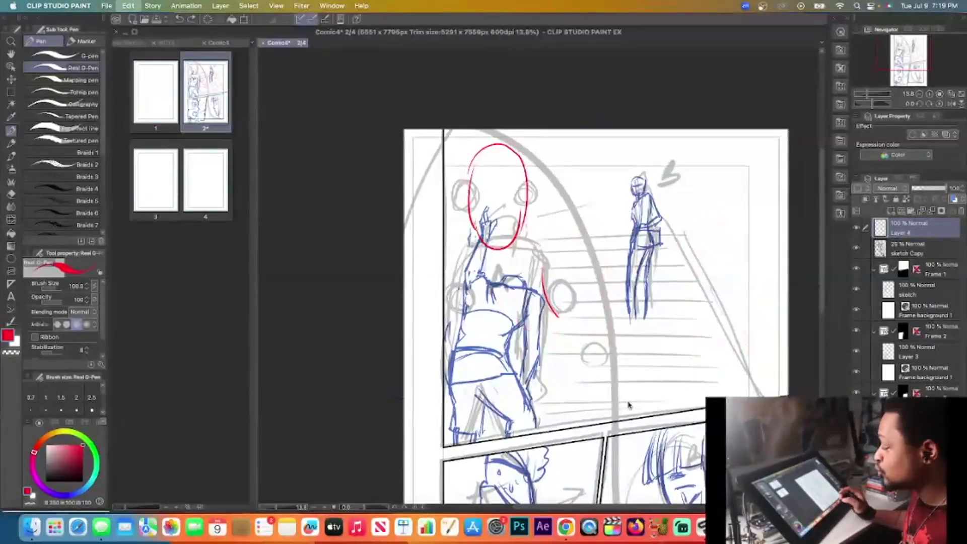
key(super+z)
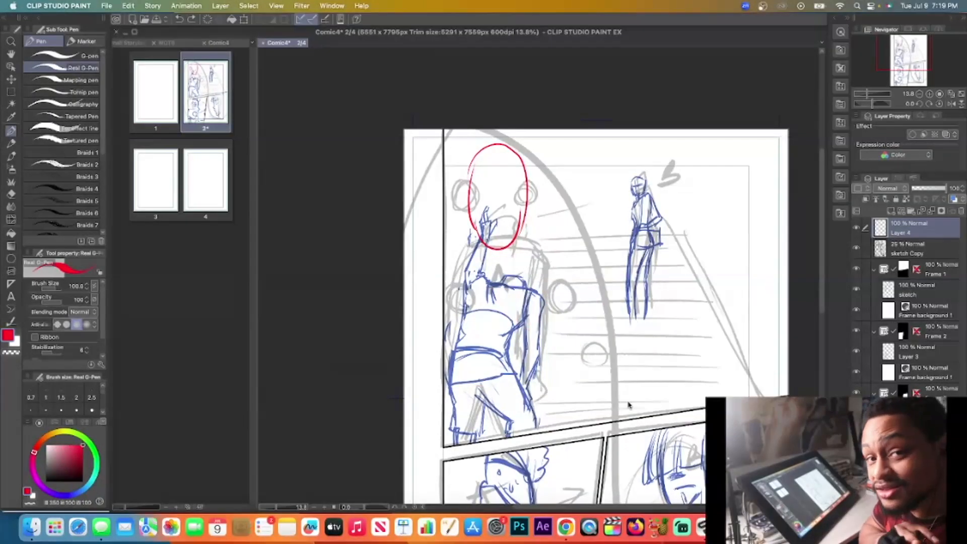
key(super+z)
key(super+z)
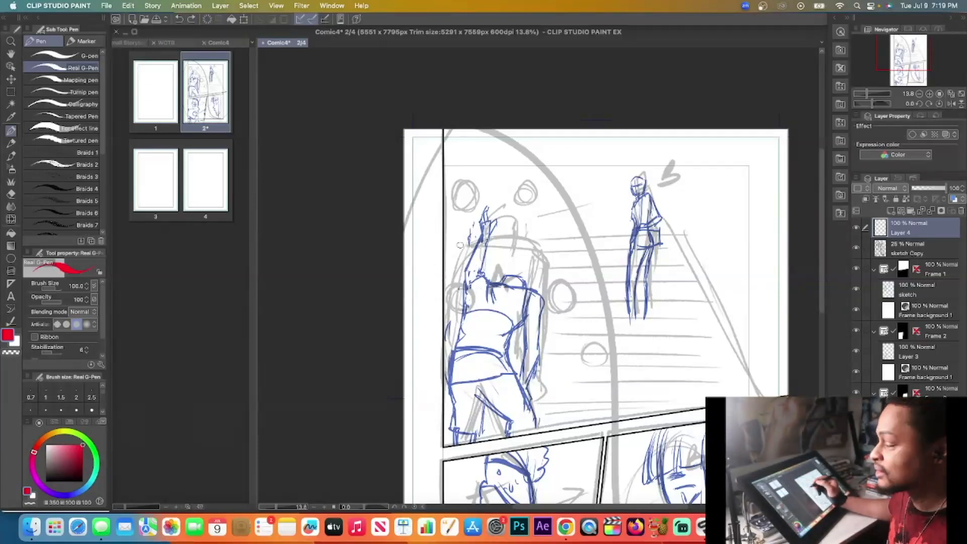
Switch to the WOTB work's page overview and widen it to show the pages in two columns
click(167, 43)
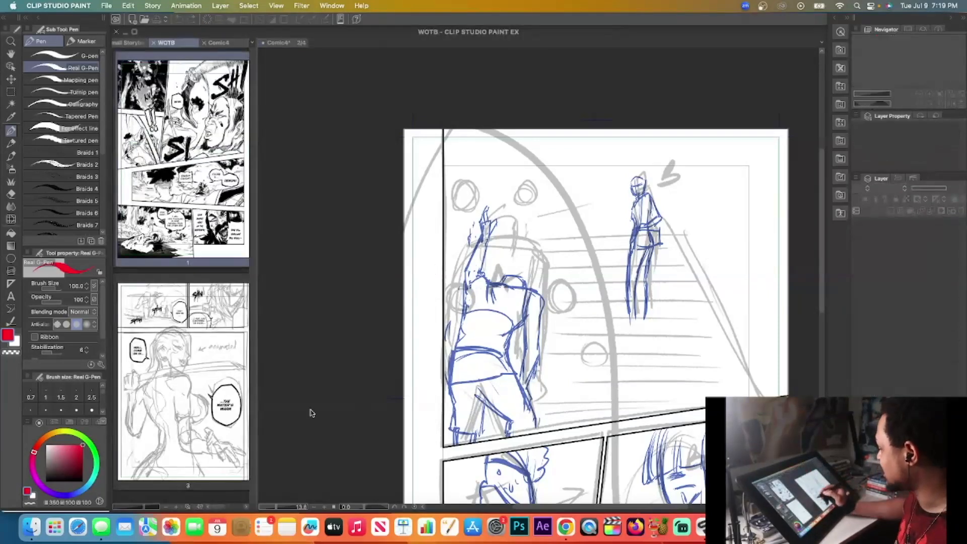
drag(256, 331, 449, 307)
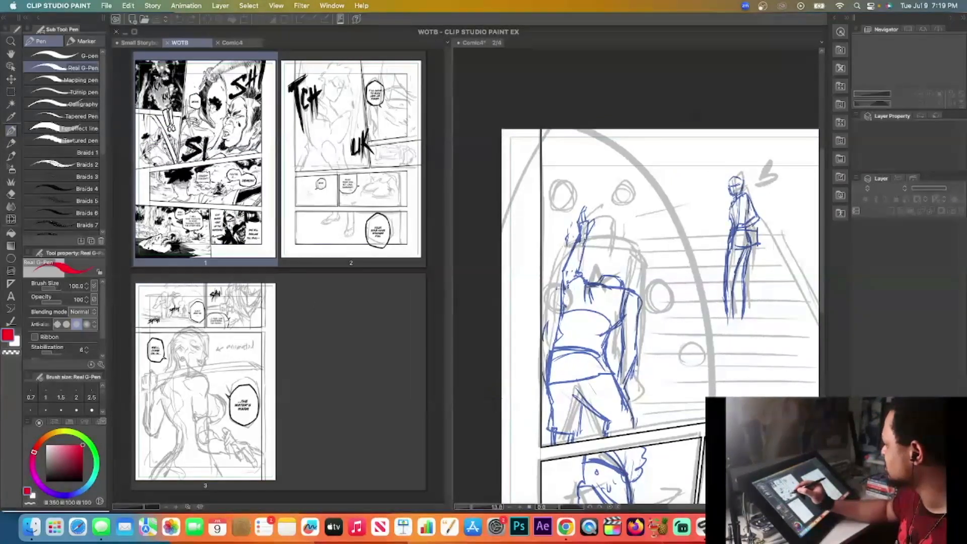
Open page 1 of the WOTB work, giving its canvas more room beside the page overview and enlarging the lower panels
double_click(211, 166)
drag(440, 43, 680, 45)
drag(525, 229, 301, 228)
key(super+plus)
key(super+plus)
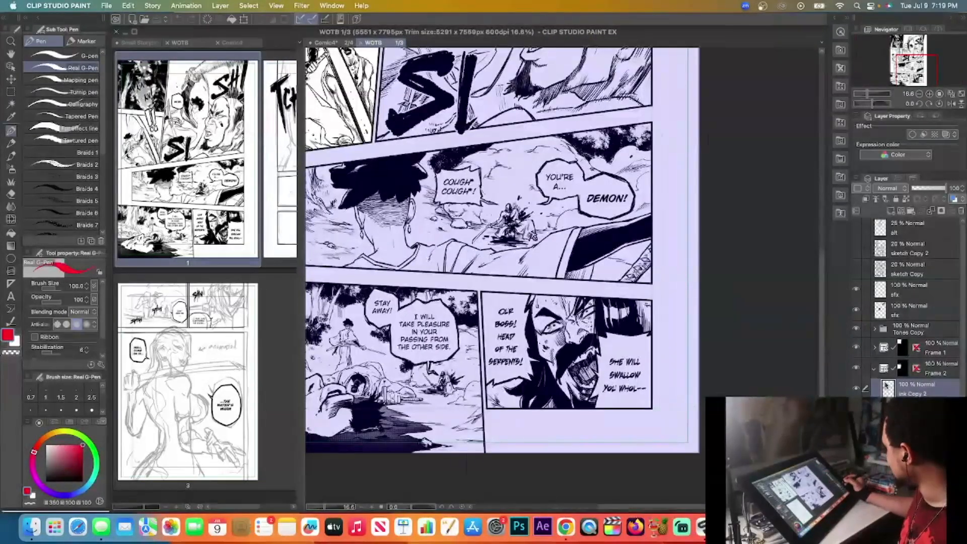
Collapse the expanded frame folder and select the sketch Copy 2 layer to review the finished WOTB page without frame shading
click(876, 371)
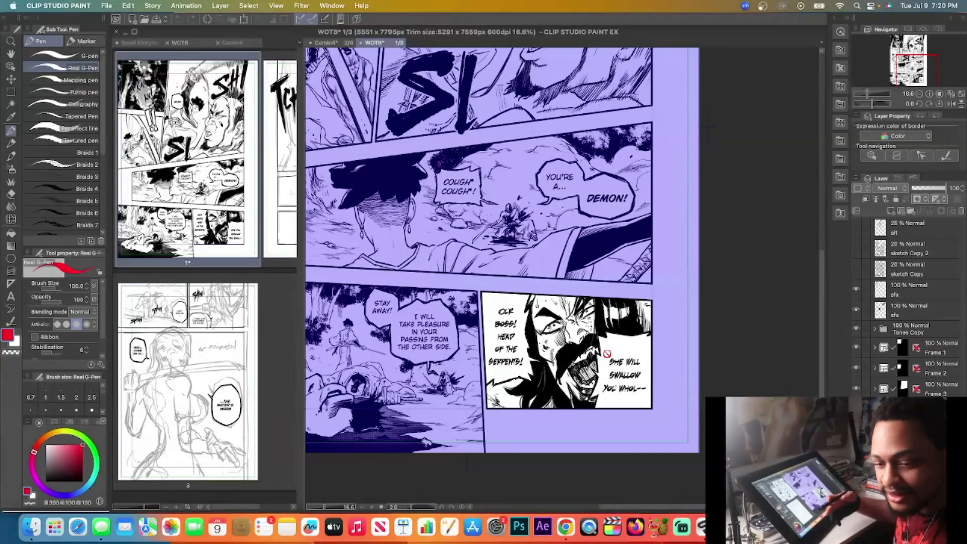
scroll(572, 285, down, 1)
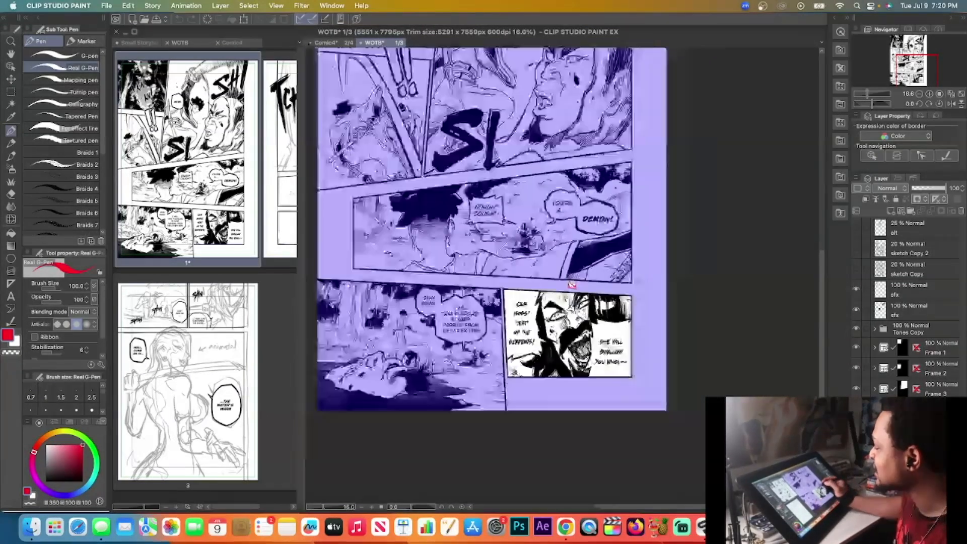
click(922, 251)
drag(818, 286, 820, 238)
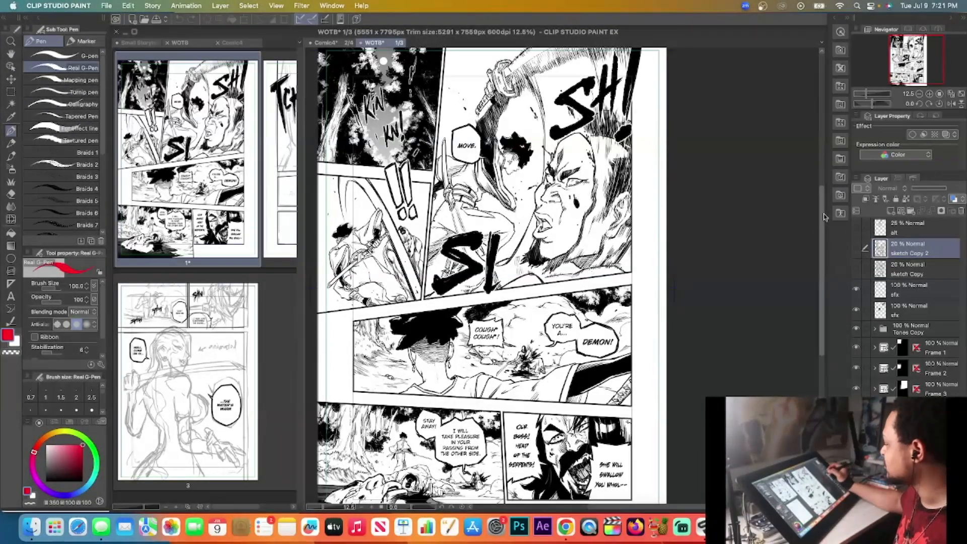
scroll(827, 263, down, 5)
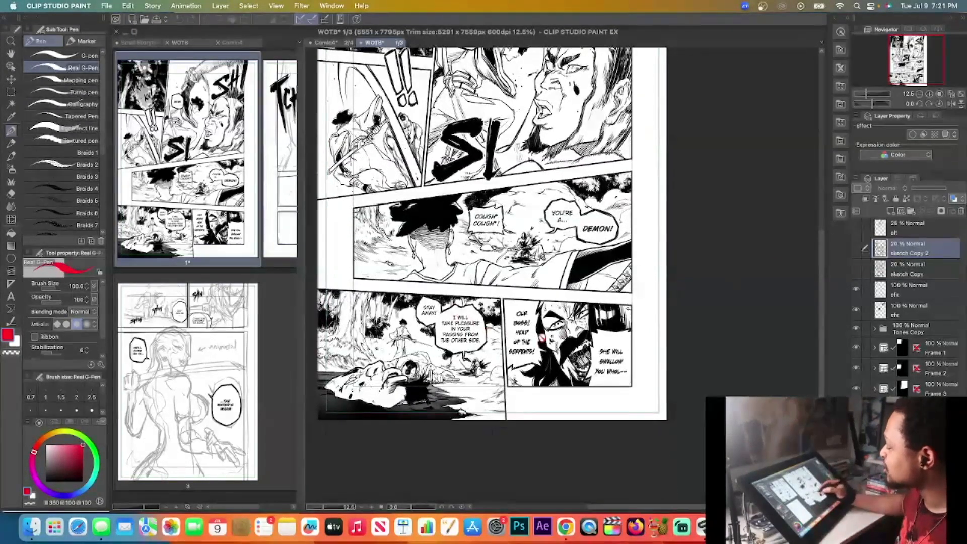
scroll(611, 303, up, 2)
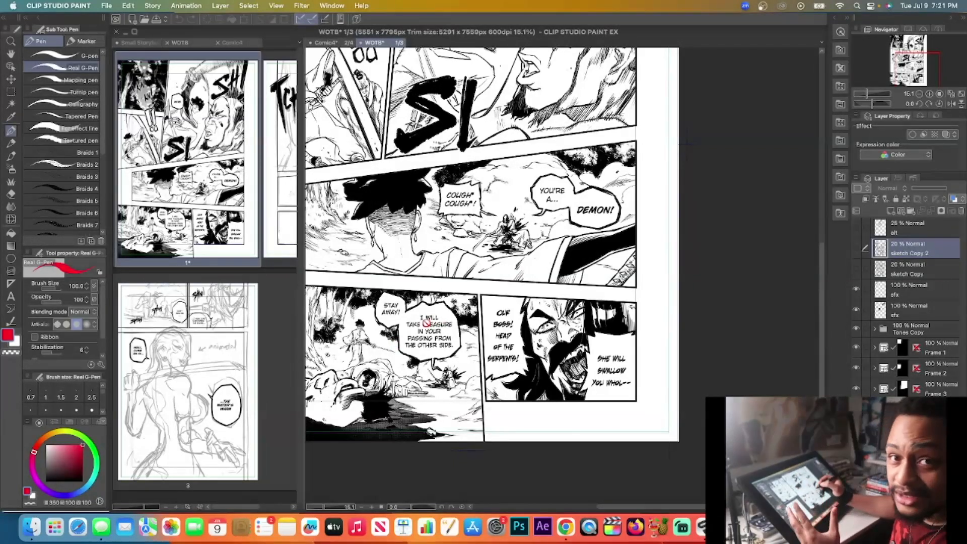
Select the WOTB page's frame folders one after another to examine which panel each frame isolates
click(938, 351)
click(947, 393)
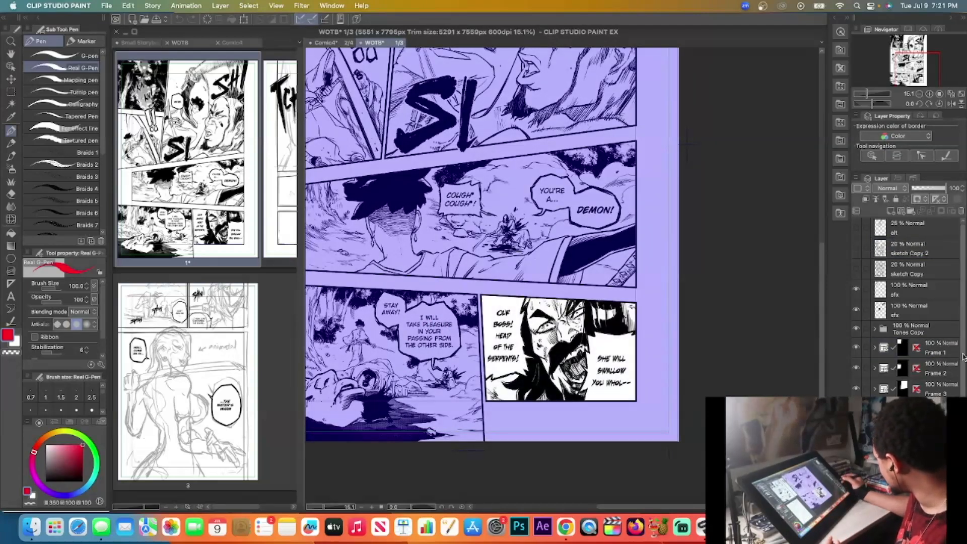
scroll(912, 308, down, 3)
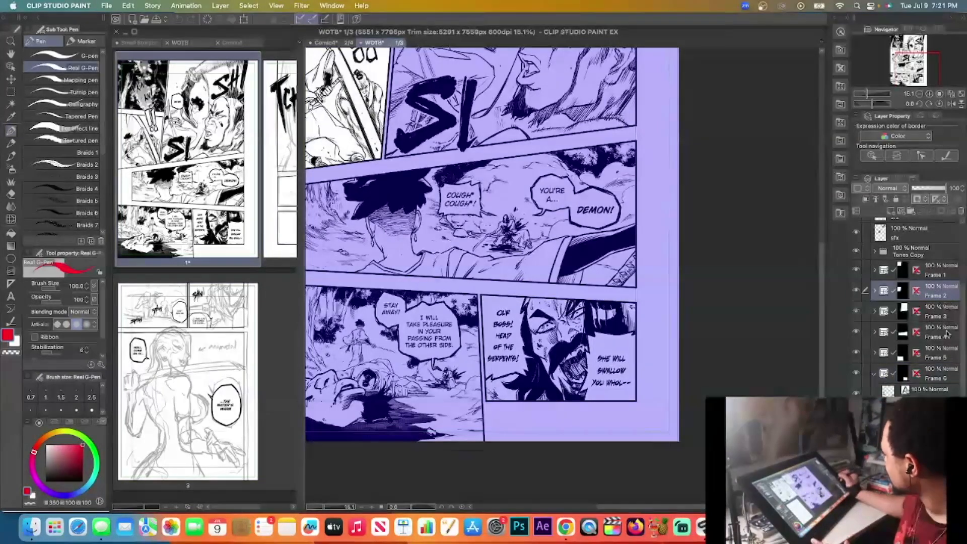
scroll(904, 328, up, 3)
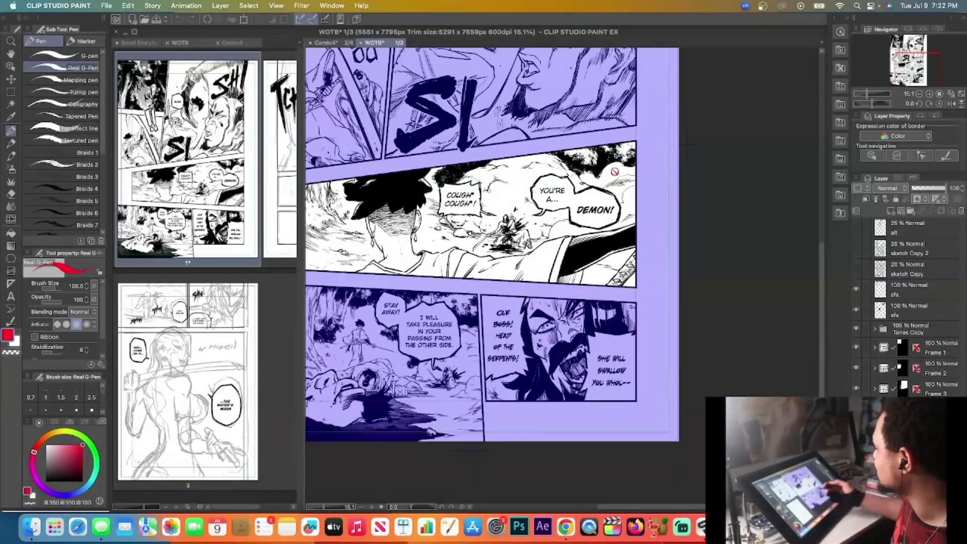
Switch back to the Comic4 page and bring its two lower panels into view
click(330, 44)
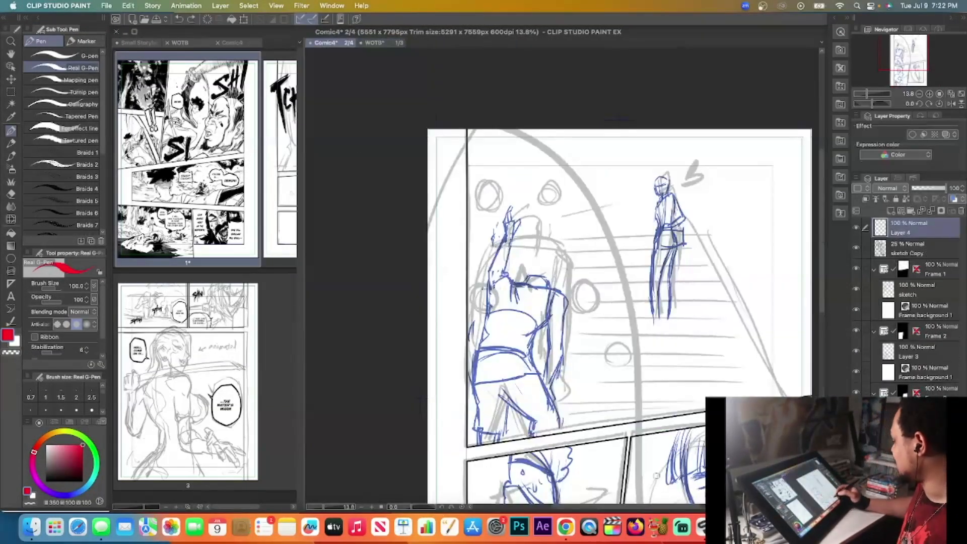
scroll(820, 243, down, 5)
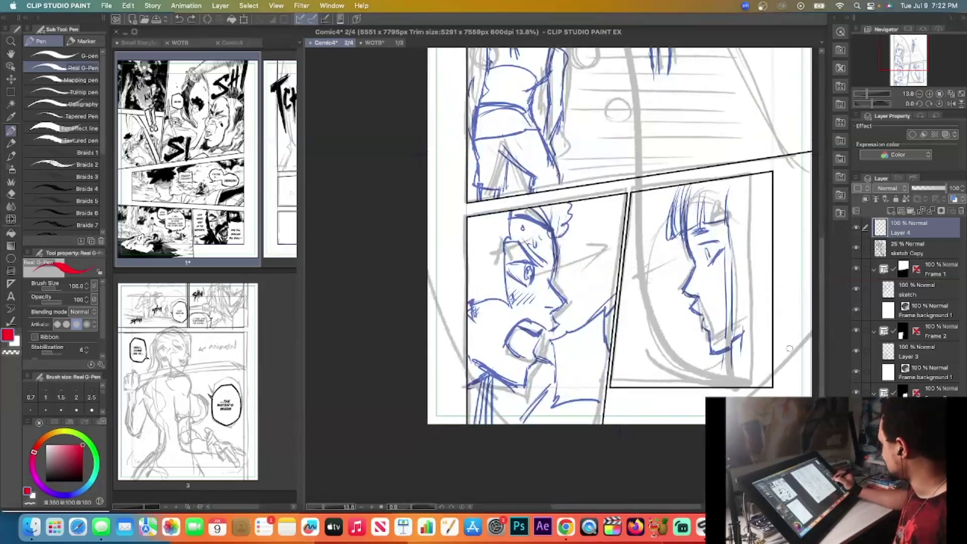
drag(624, 509, 660, 509)
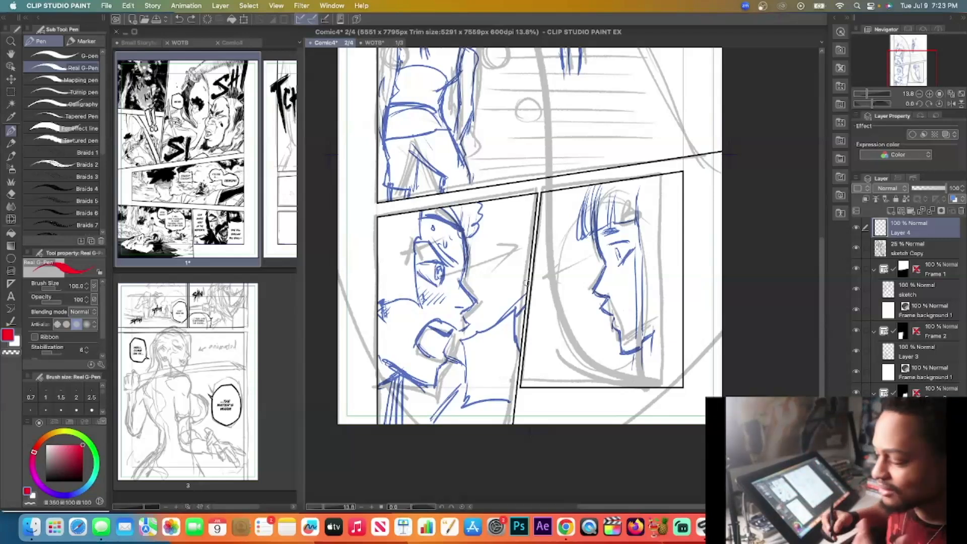
mouse_move(645, 217)
mouse_down()
mouse_move(645, 308)
mouse_move(641, 277)
mouse_up()
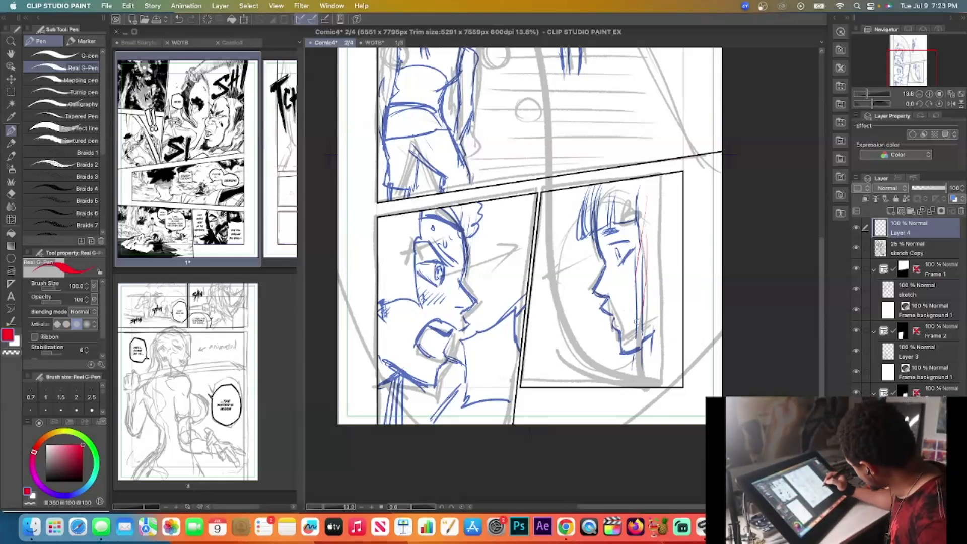
key(super+z)
key(super+z)
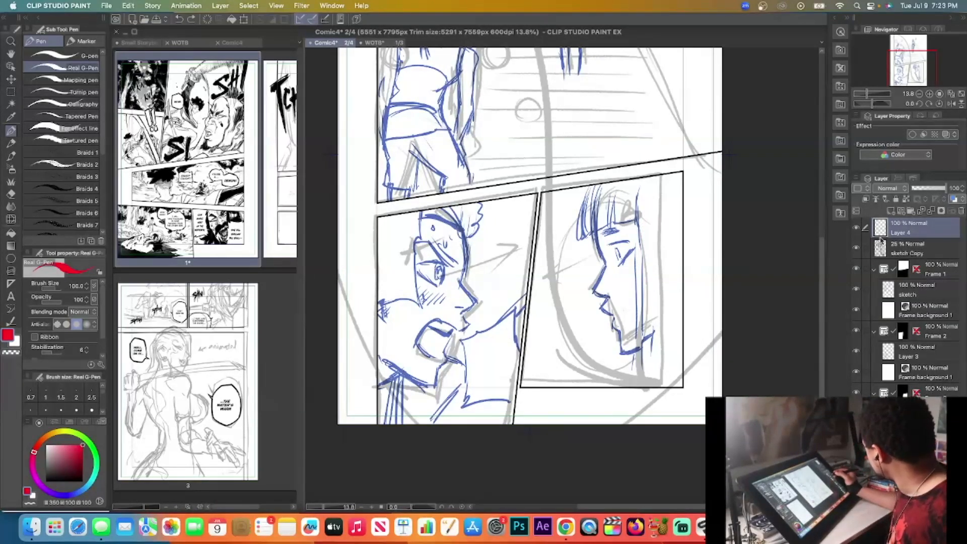
On Frame 3's layer, pick up the sketch blue and draw the long hair strands behind the face and the line beneath the neck
click(917, 413)
alt+click(604, 272)
drag(639, 195, 641, 375)
drag(656, 304, 649, 383)
mouse_move(662, 228)
mouse_down()
mouse_move(683, 234)
mouse_move(671, 279)
mouse_up()
drag(670, 202, 664, 249)
key(c)
mouse_move(667, 202)
mouse_down()
mouse_move(674, 265)
mouse_move(680, 251)
mouse_move(667, 322)
mouse_up()
key(c)
mouse_move(675, 234)
mouse_down()
mouse_move(654, 359)
mouse_move(584, 389)
mouse_up()
drag(642, 379, 583, 388)
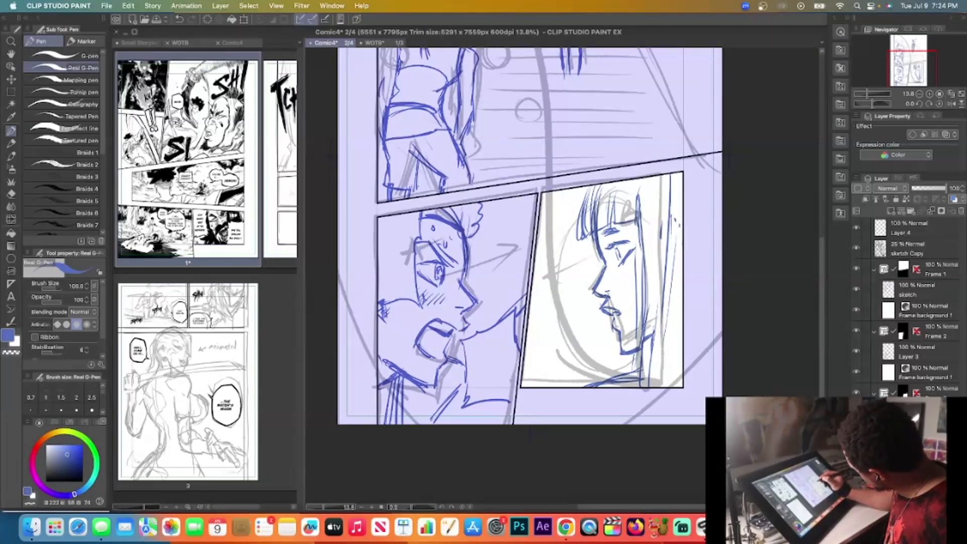
Rework the eyebrow and bangs of the Frame 3 profile in blue, erasing stray lines between strokes
drag(600, 242, 612, 247)
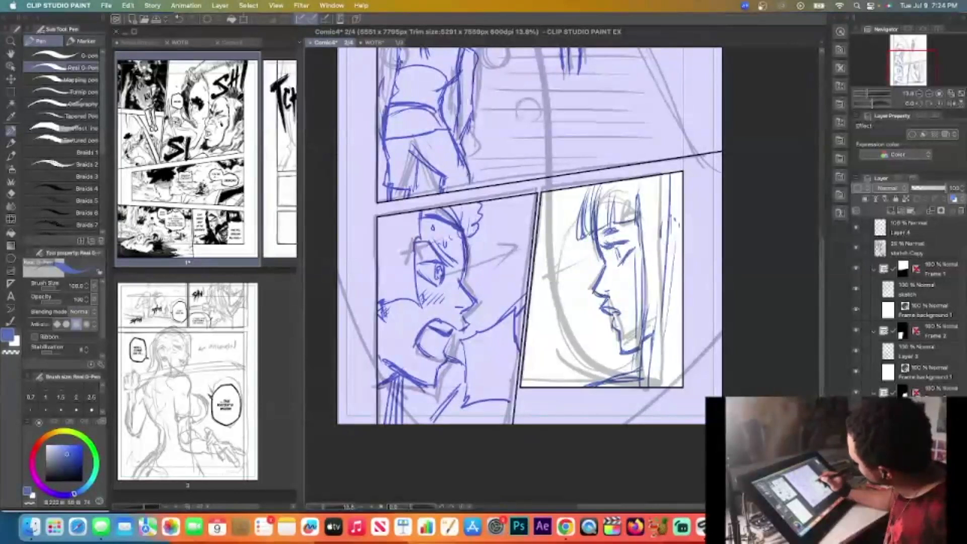
key(c)
drag(594, 206, 590, 227)
drag(594, 187, 587, 230)
key(c)
drag(583, 189, 576, 239)
mouse_move(600, 185)
mouse_down()
mouse_move(588, 232)
mouse_move(604, 215)
mouse_up()
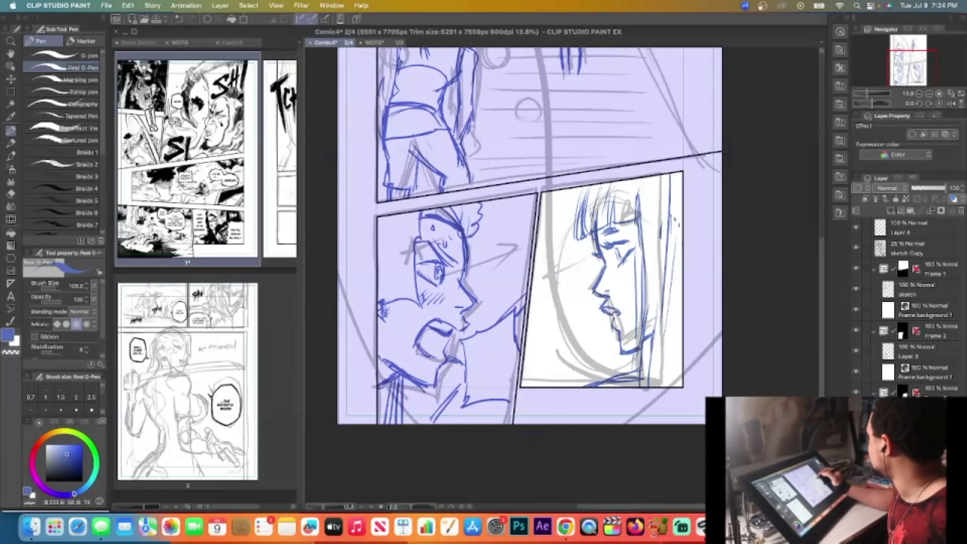
Refine the eye of the Frame 3 profile with short drawing and erasing strokes
key(c)
mouse_move(625, 251)
mouse_down()
mouse_move(619, 270)
mouse_move(632, 254)
mouse_up()
key(c)
key(c)
key(c)
key(c)
key(c)
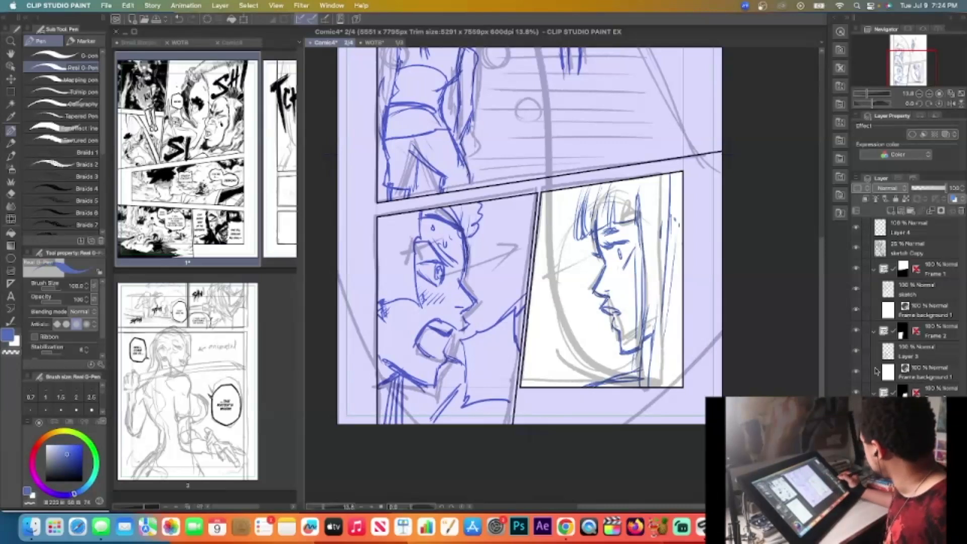
Collapse the lower frames' folders and add a new layer named ink above the sketch layer in Frame 1
key(super+minus)
key(super+minus)
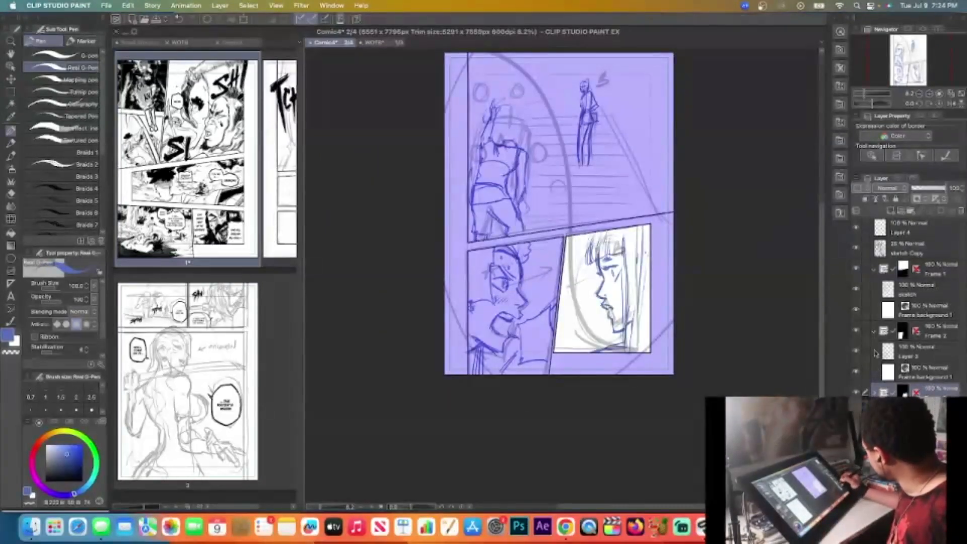
click(875, 330)
click(937, 288)
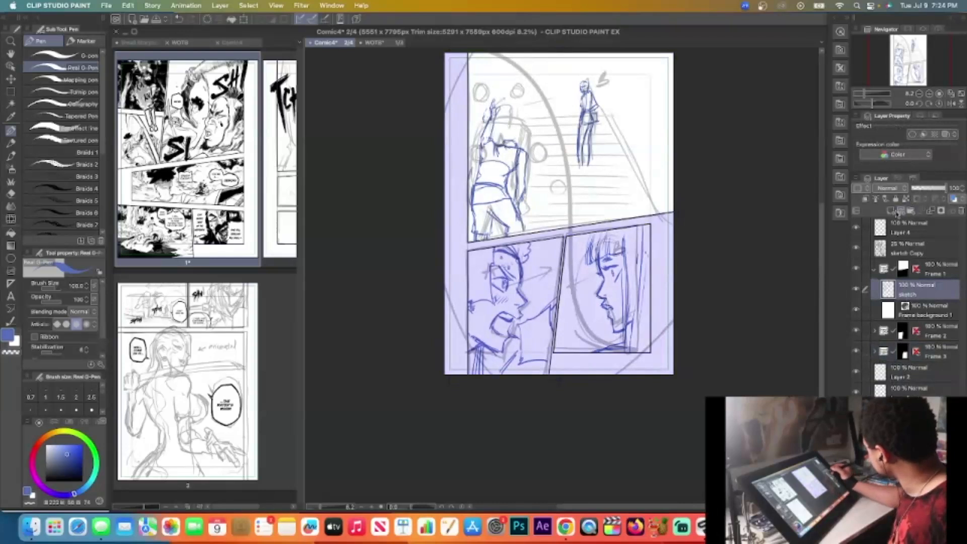
click(892, 211)
double_click(910, 293)
text(ink)
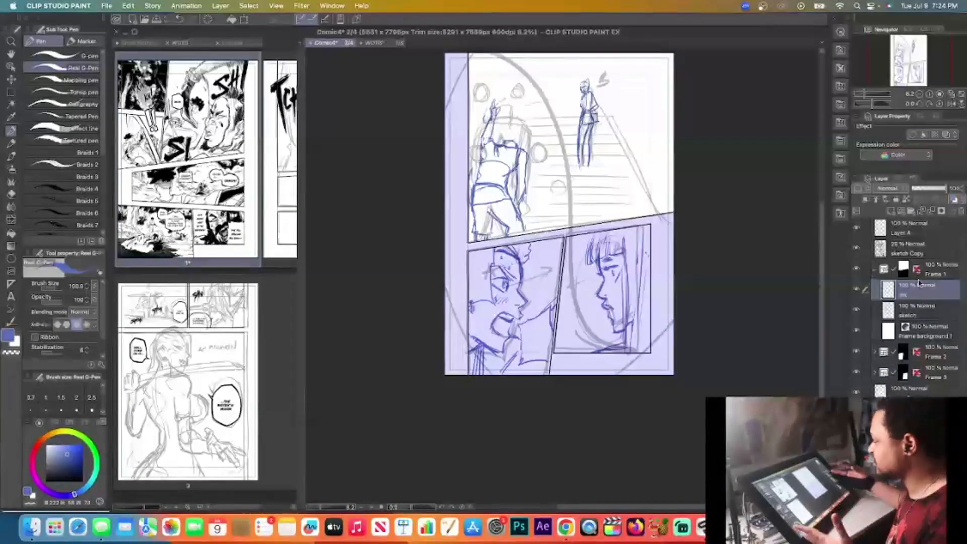
Place the jpn07 stairway photo from the picture materials into Frame 1 beneath the sketch layer
scroll(798, 199, up, 4)
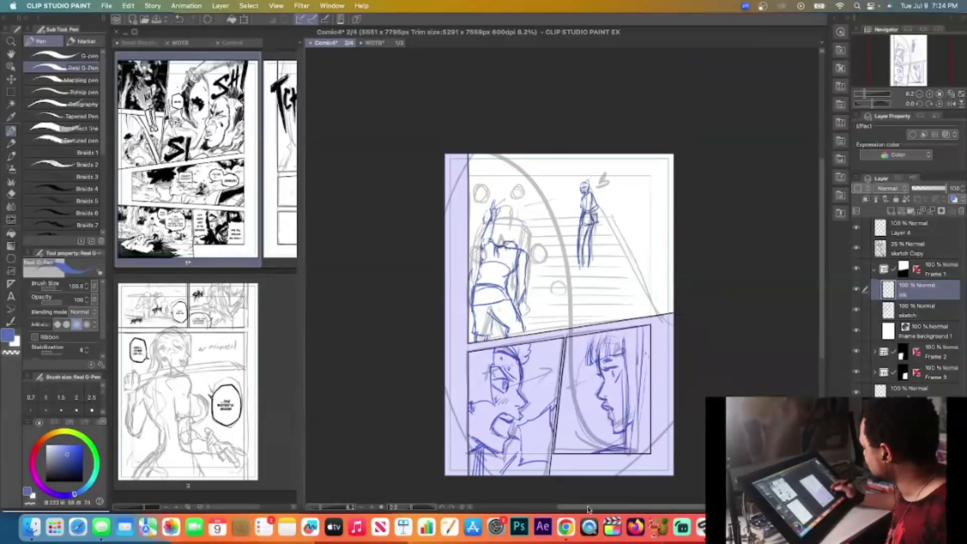
scroll(798, 199, right, 4)
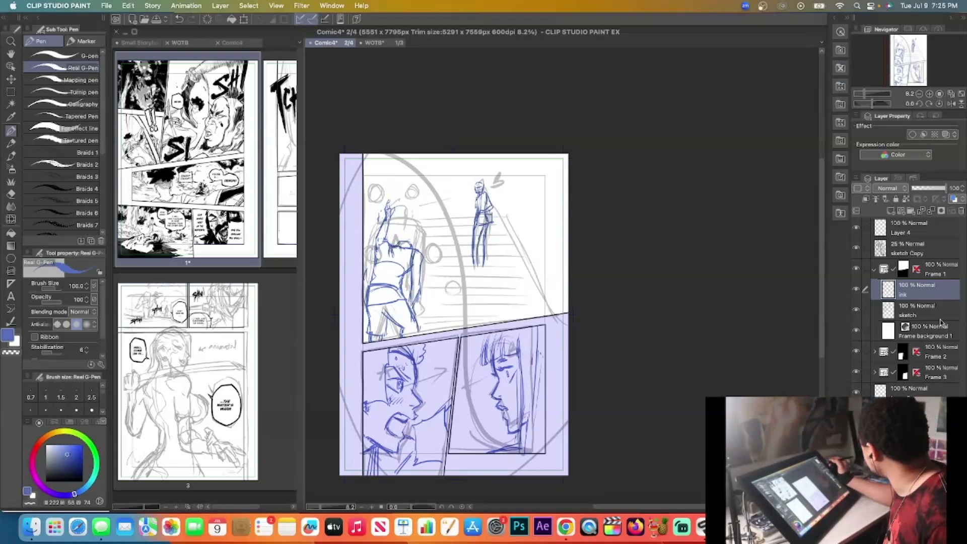
click(840, 31)
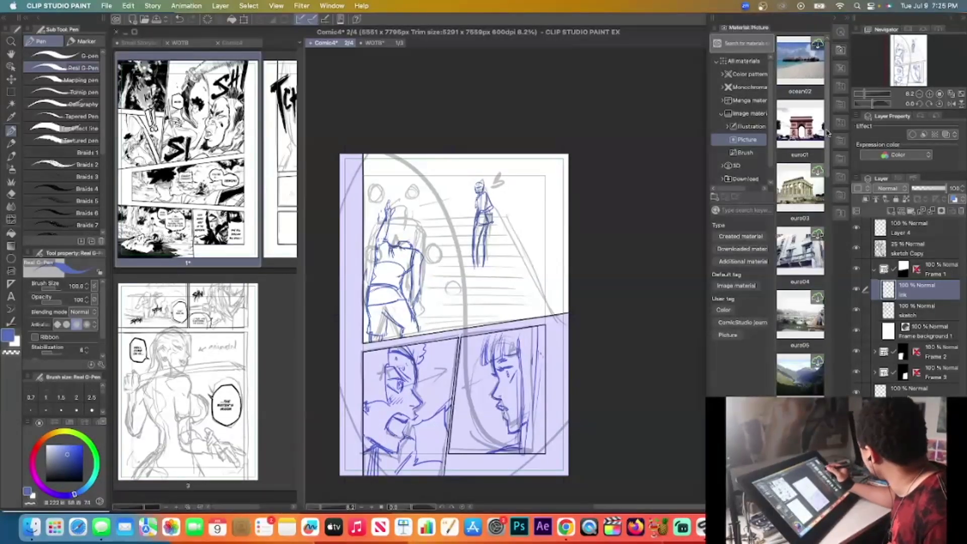
drag(828, 61, 839, 329)
drag(802, 224, 451, 278)
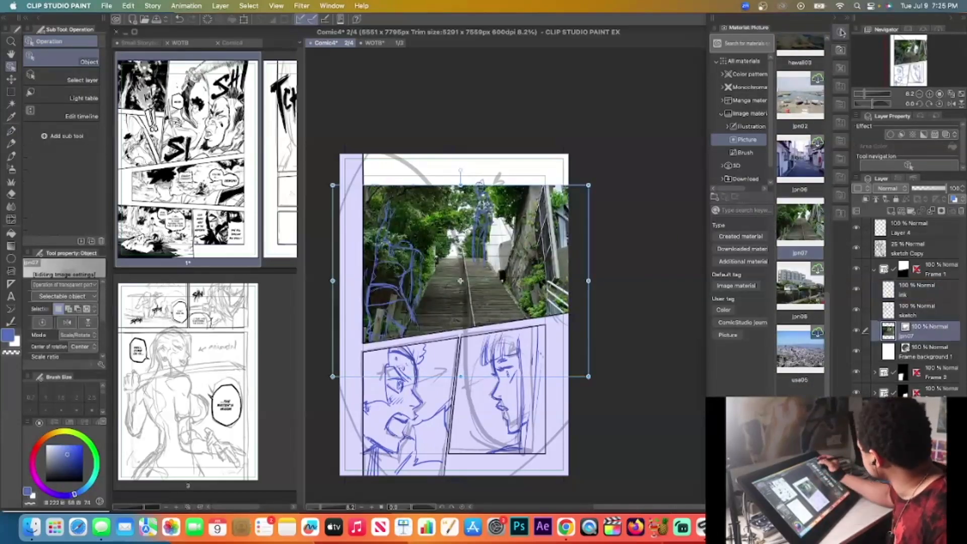
click(842, 31)
Enlarge the stairway photo to fill Frame 1 and position it with the steps behind the standing figure
drag(588, 185, 651, 138)
drag(654, 195, 607, 110)
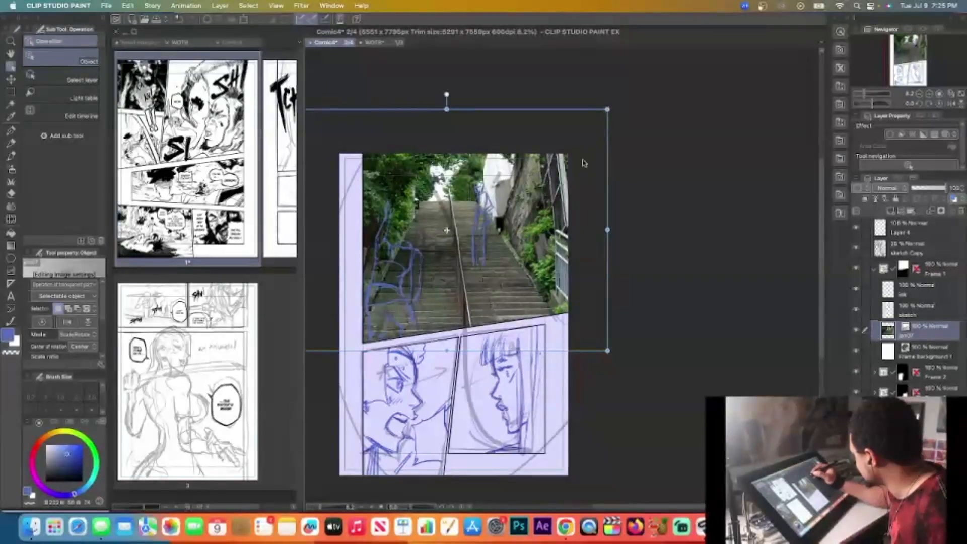
drag(608, 173, 607, 159)
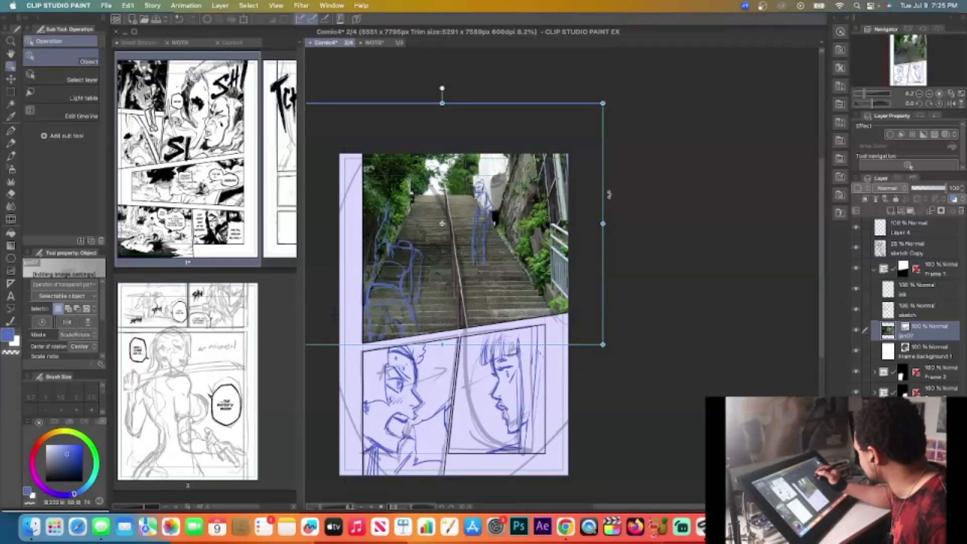
drag(604, 194, 657, 191)
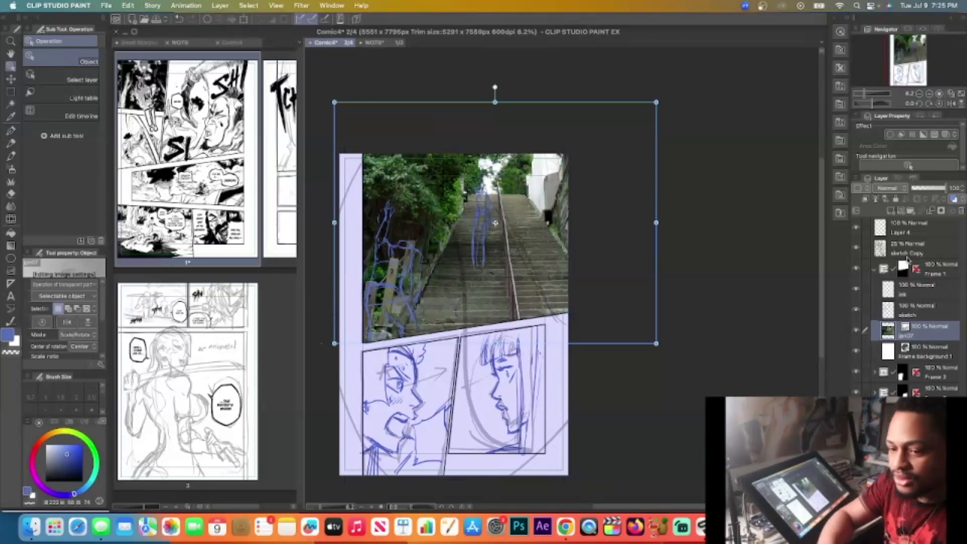
Apply the Tone effect to the jpn07 photo layer and set its frequency to 85.0
click(912, 135)
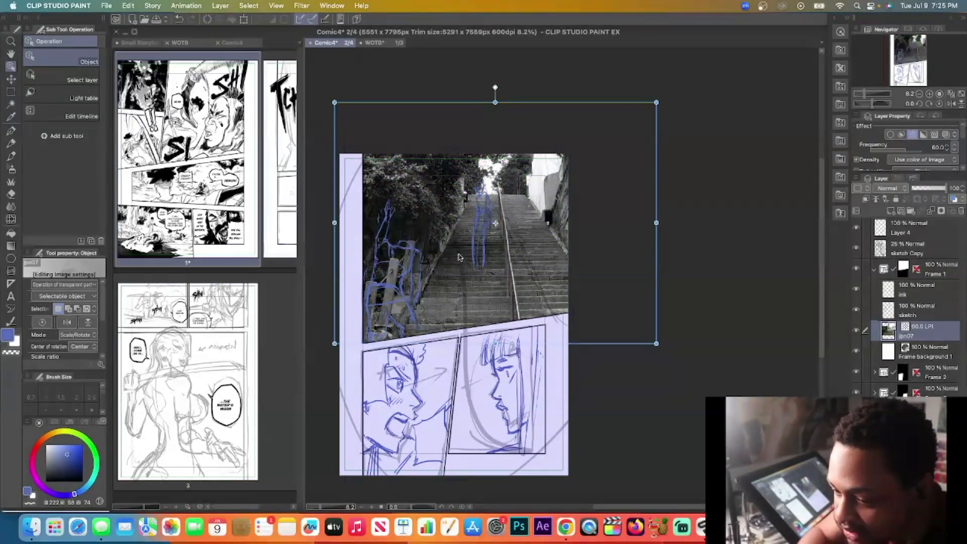
scroll(459, 258, up, 1)
scroll(458, 258, up, 3)
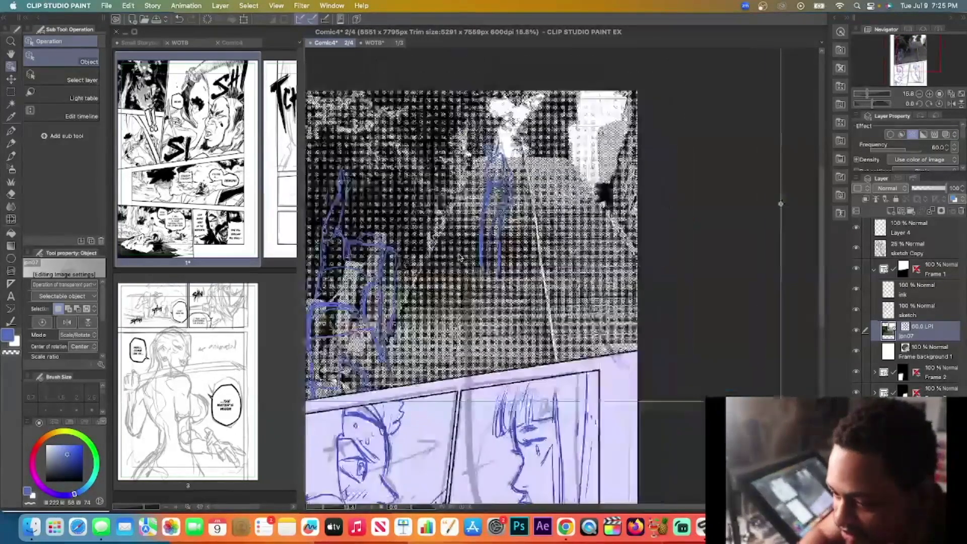
click(908, 149)
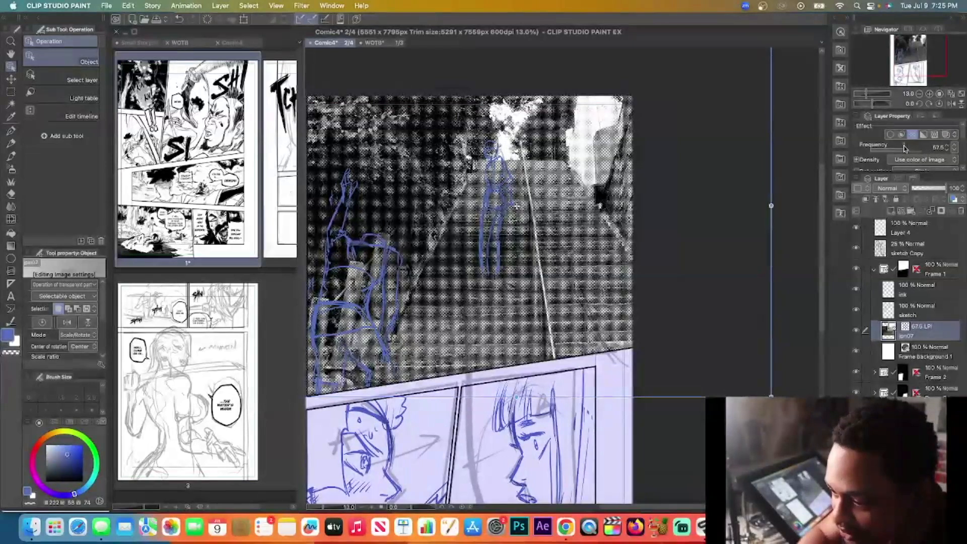
drag(909, 149, 946, 151)
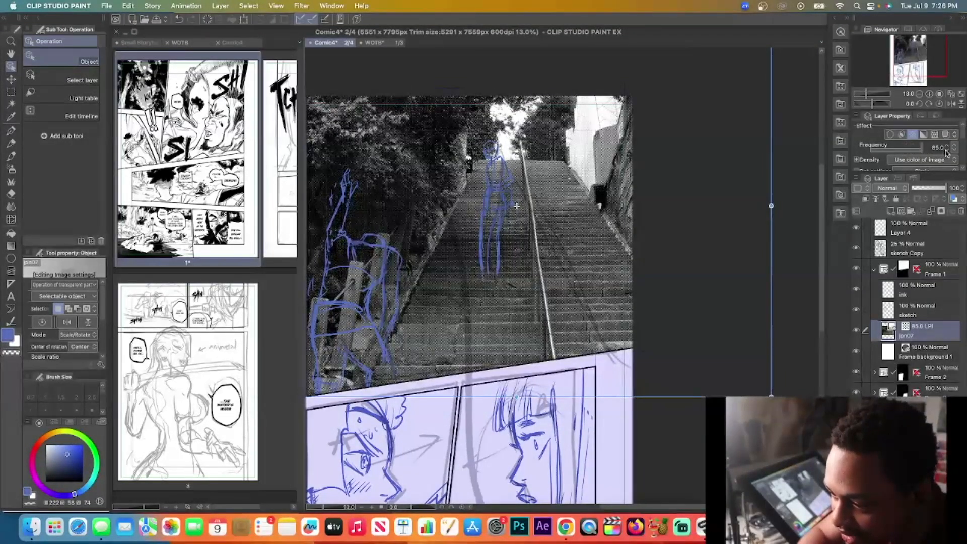
Add the Extract line effect to the toned stairway photo and inspect the steps up close
click(903, 135)
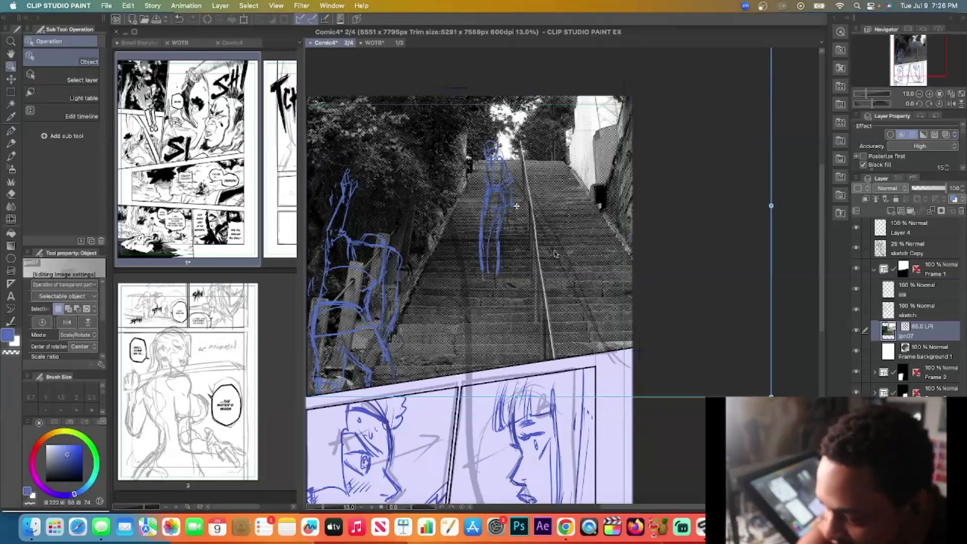
scroll(465, 311, up, 5)
scroll(465, 311, down, 2)
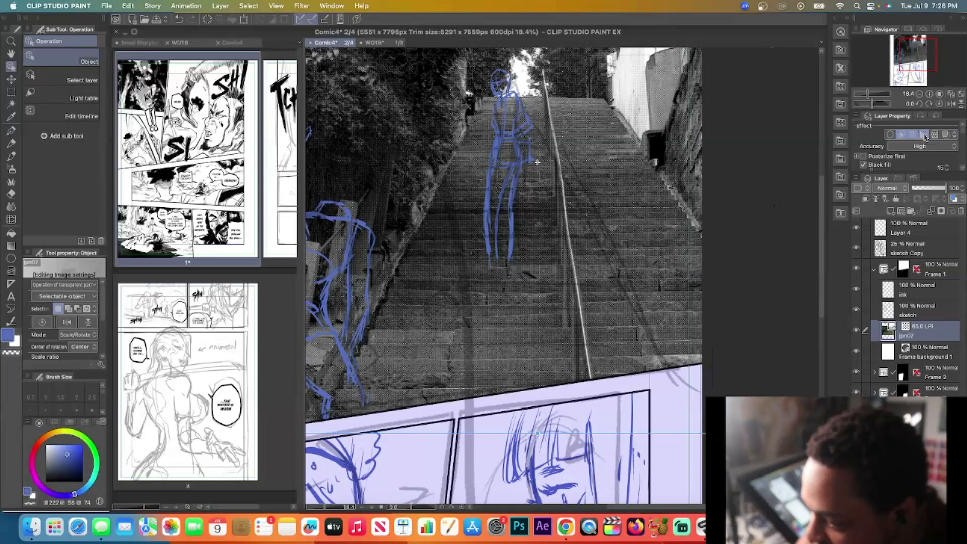
Set the Black fill value to 0 in the properties of the jpn07 stairs photo layer
scroll(964, 135, down, 3)
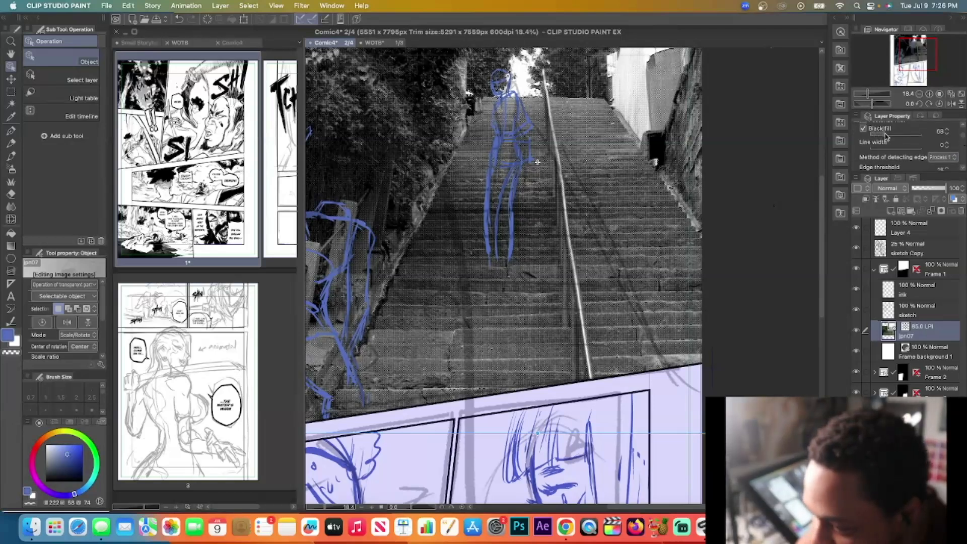
click(886, 135)
drag(885, 136, 867, 136)
scroll(964, 137, up, 1)
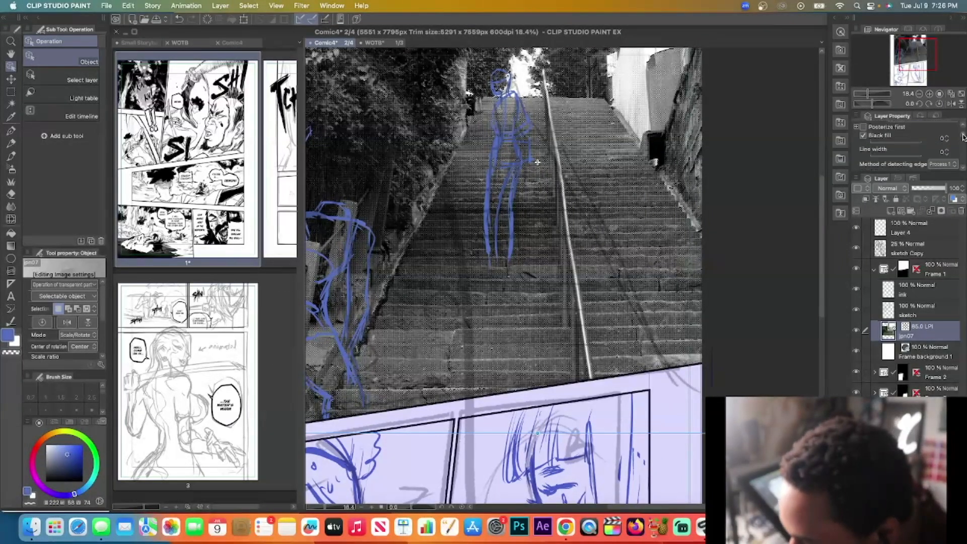
scroll(957, 137, up, 2)
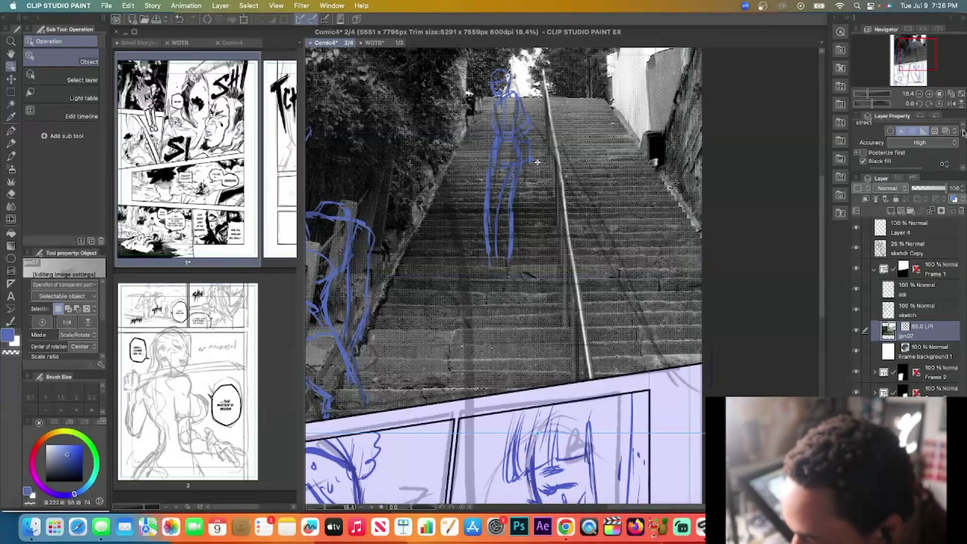
click(936, 135)
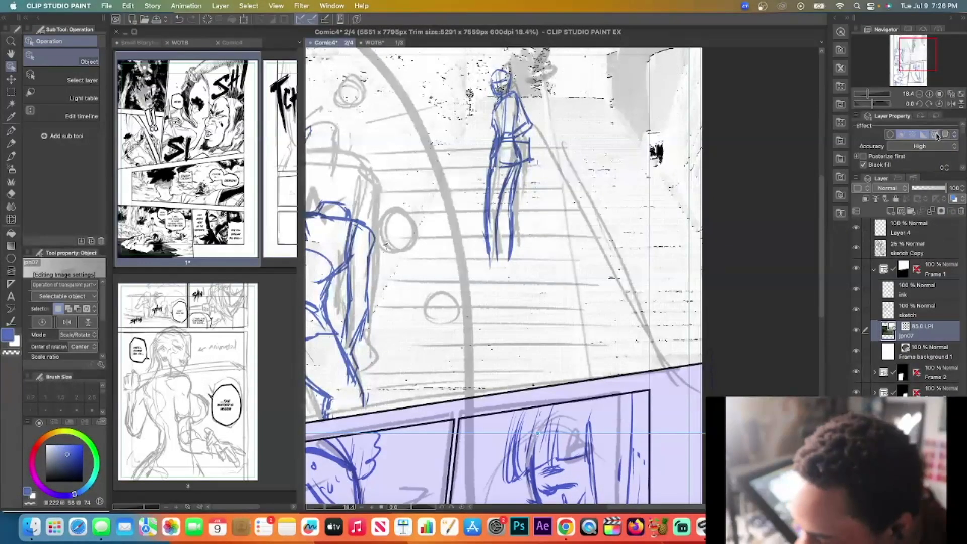
click(936, 135)
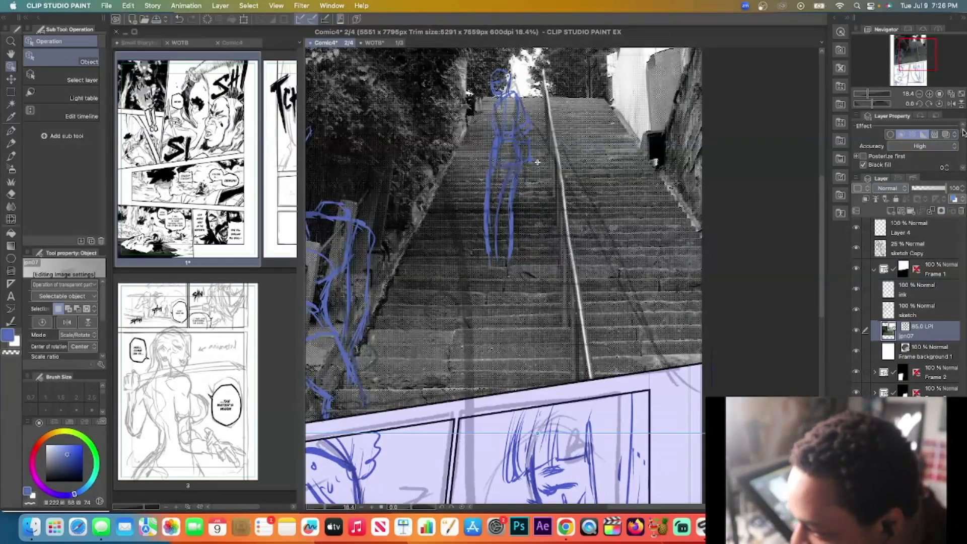
scroll(943, 136, down, 2)
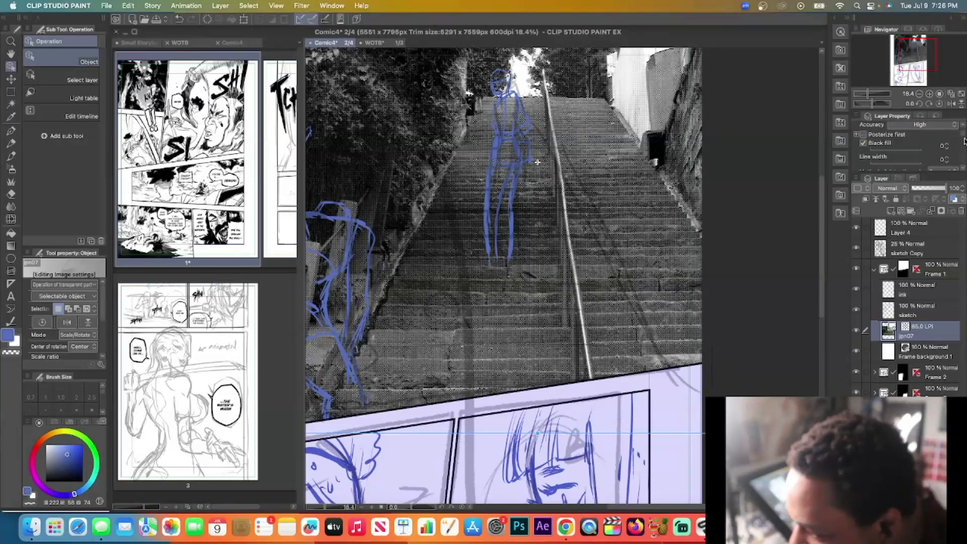
scroll(964, 137, down, 5)
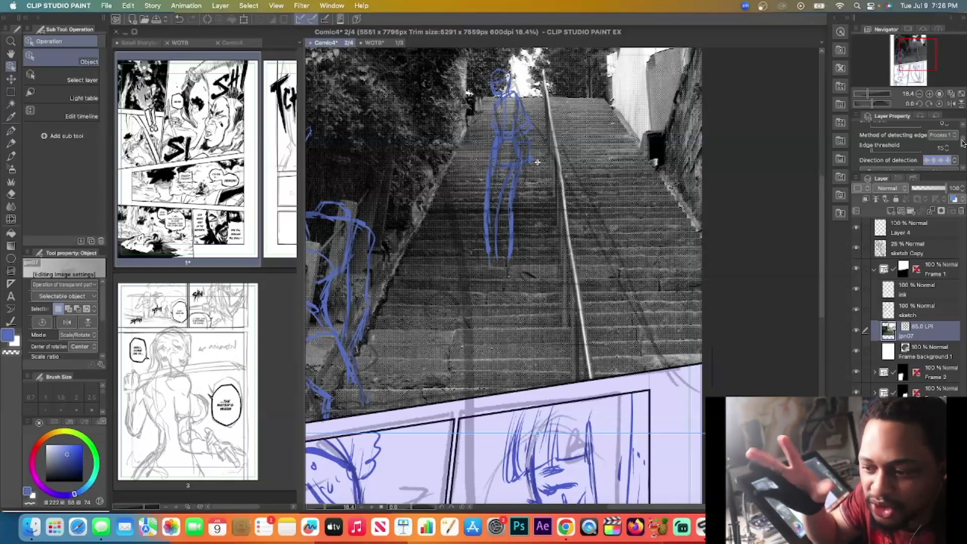
mouse_move(964, 144)
mouse_down()
mouse_move(964, 169)
mouse_move(962, 133)
mouse_up()
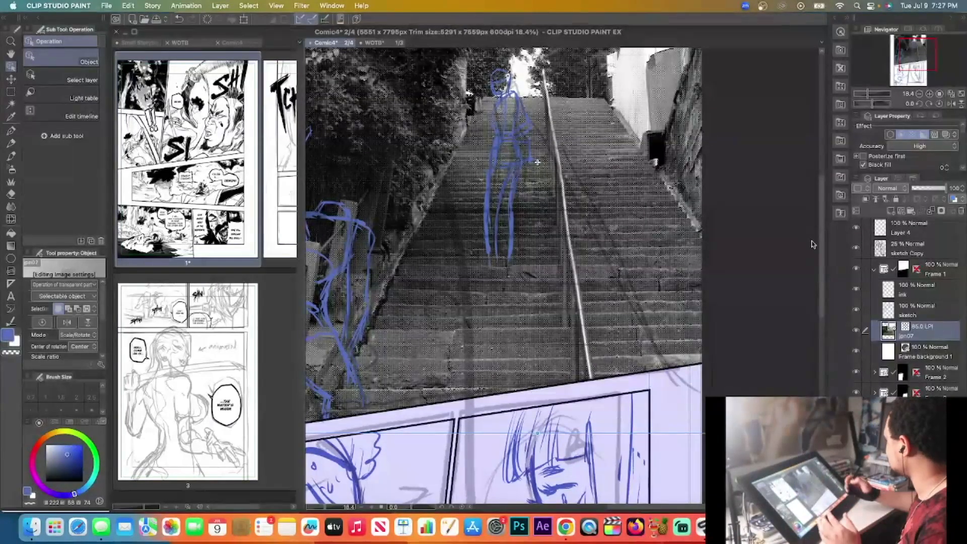
On the Frame 1 sketch layer, select the figure standing on the stairs, scale it down and place it near the top beside the handrail
drag(630, 507, 619, 508)
click(923, 312)
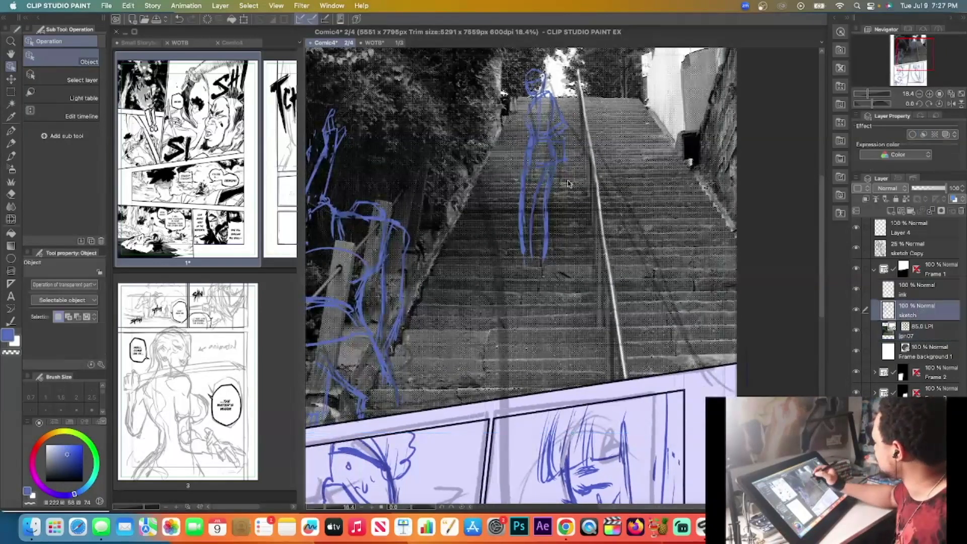
scroll(570, 182, down, 5)
key(m)
drag(523, 98, 579, 248)
key(super+t)
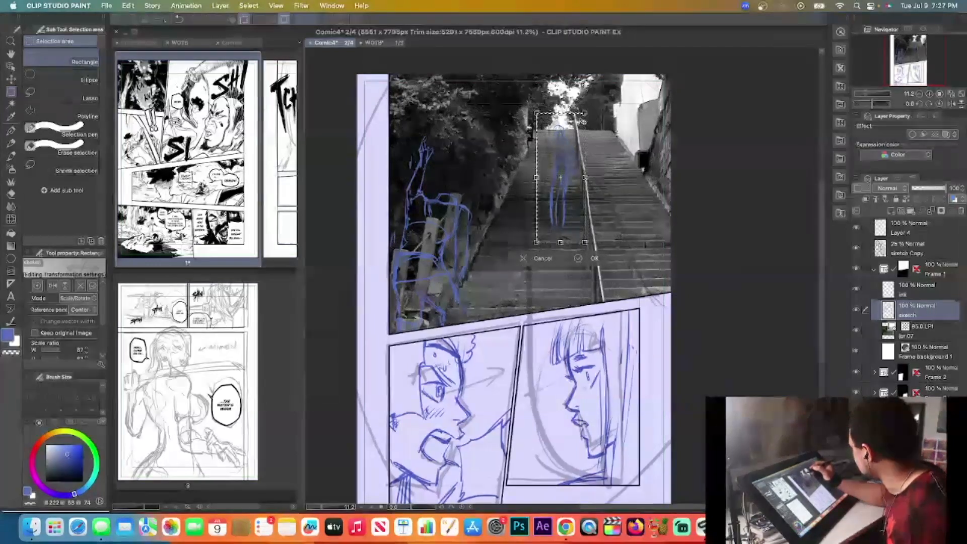
mouse_move(584, 131)
mouse_down()
mouse_move(584, 114)
mouse_move(615, 122)
mouse_up()
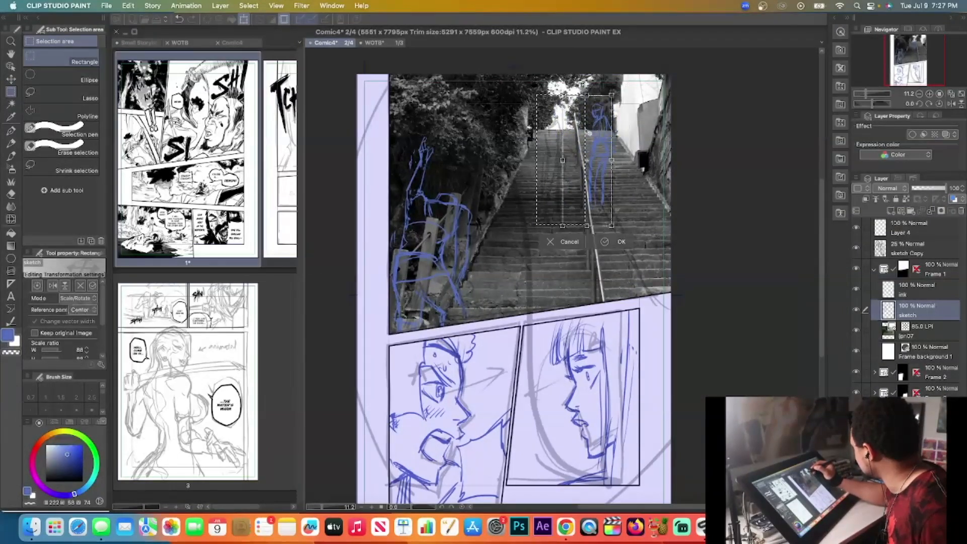
drag(577, 130, 579, 127)
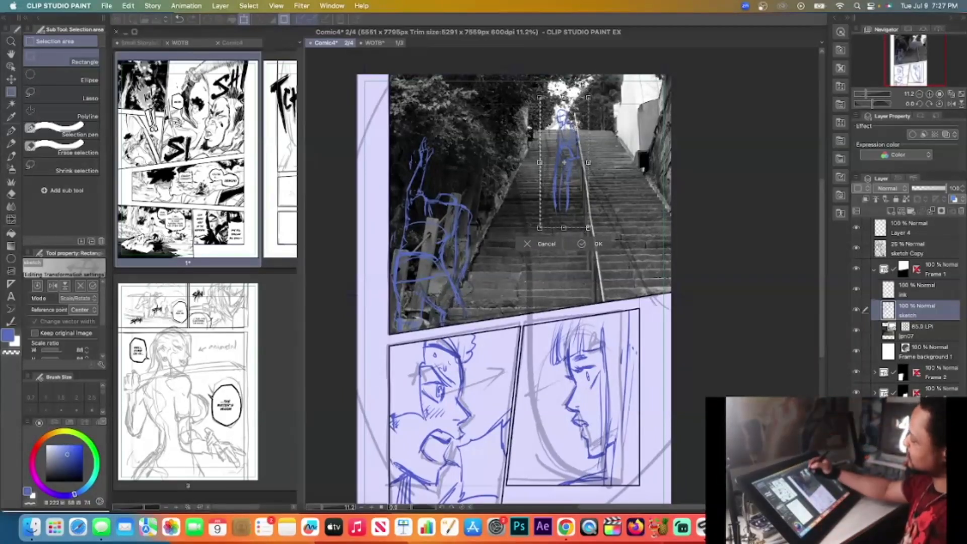
drag(579, 149, 577, 149)
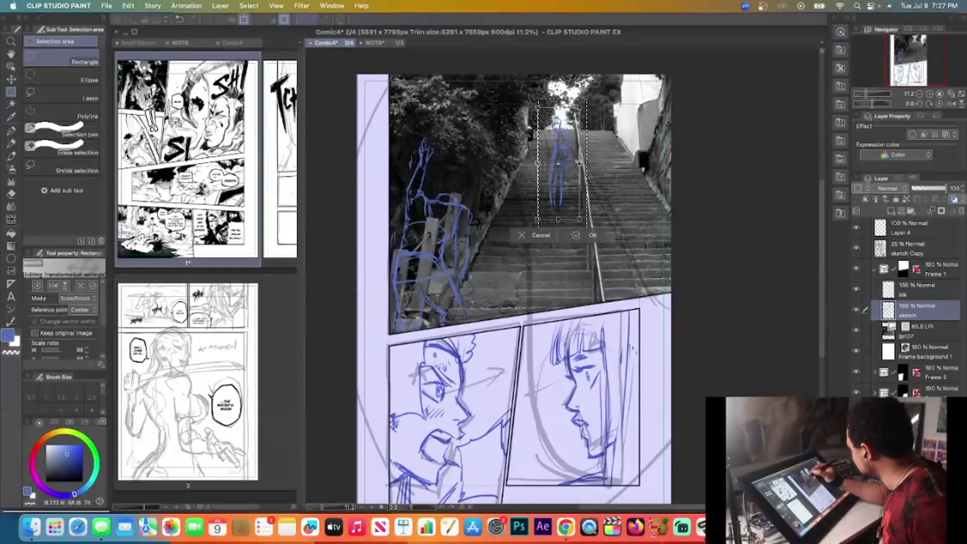
drag(558, 164, 558, 162)
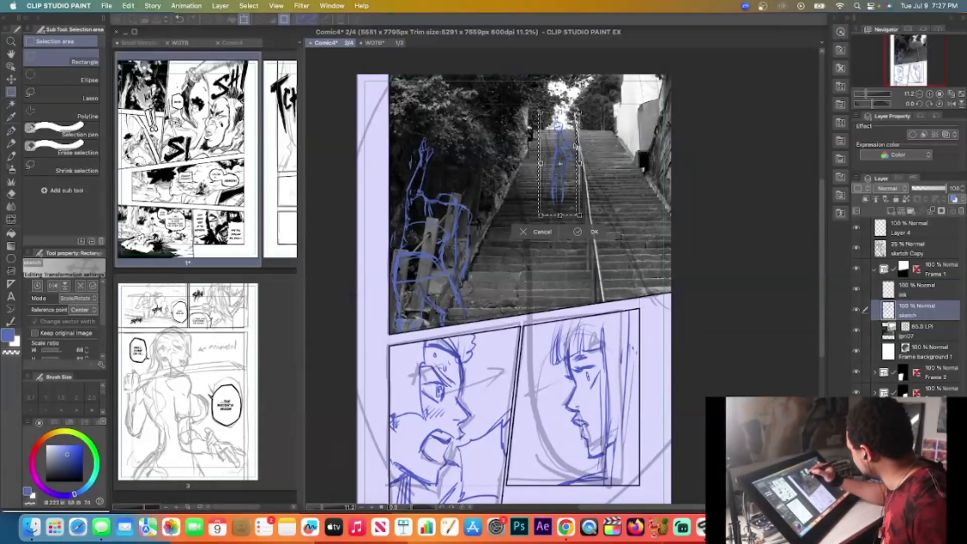
drag(579, 147, 577, 182)
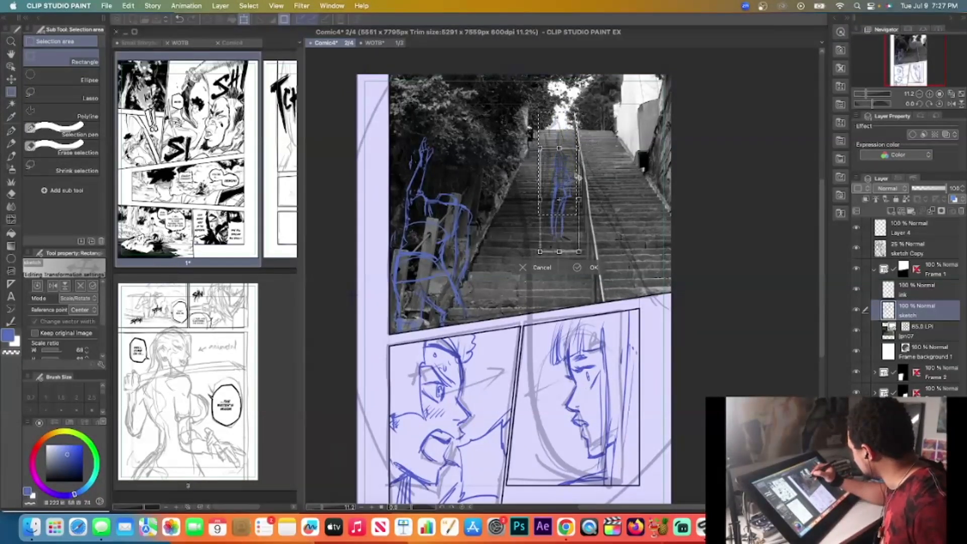
drag(580, 148, 586, 123)
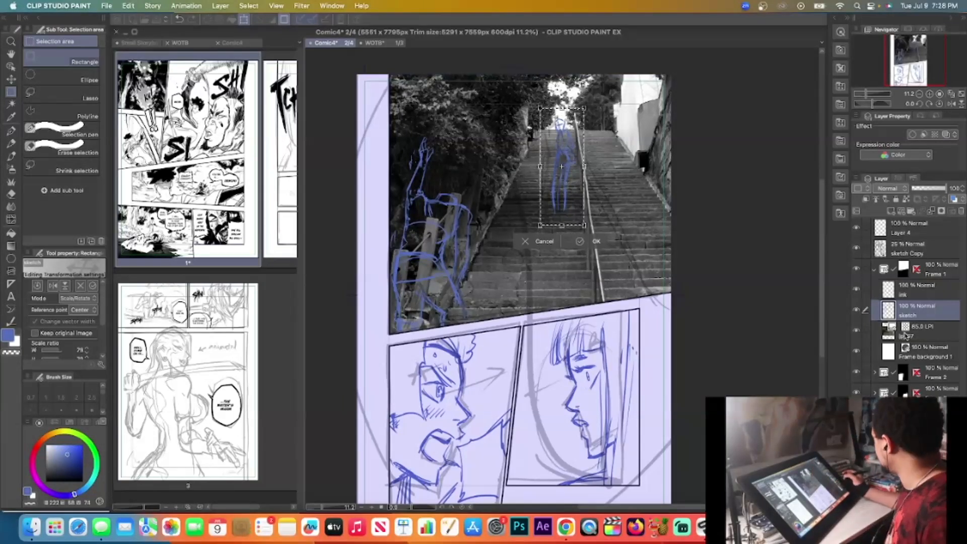
key(Return)
key(super+d)
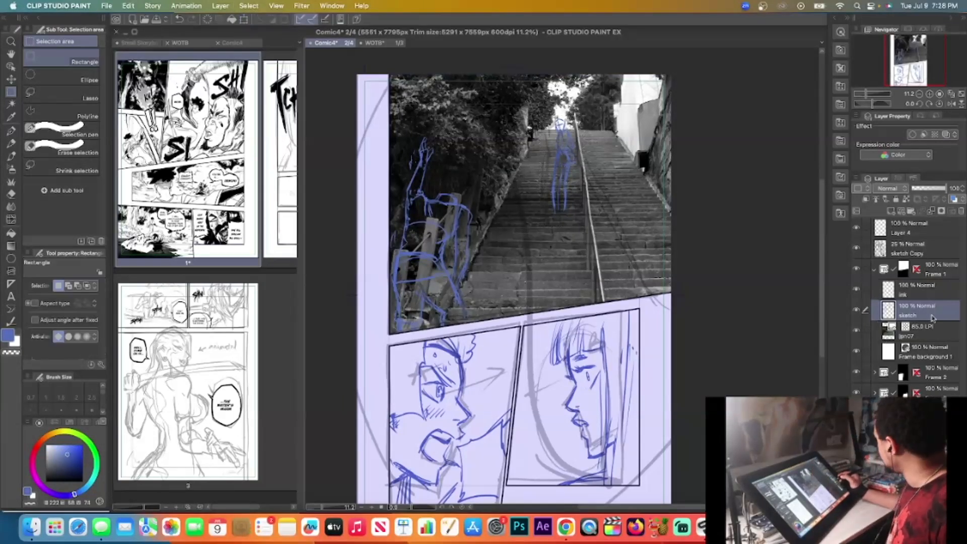
Lower the opacity of the jpn07 stairs photo layer so the sketch reads clearly over it
click(930, 335)
click(928, 189)
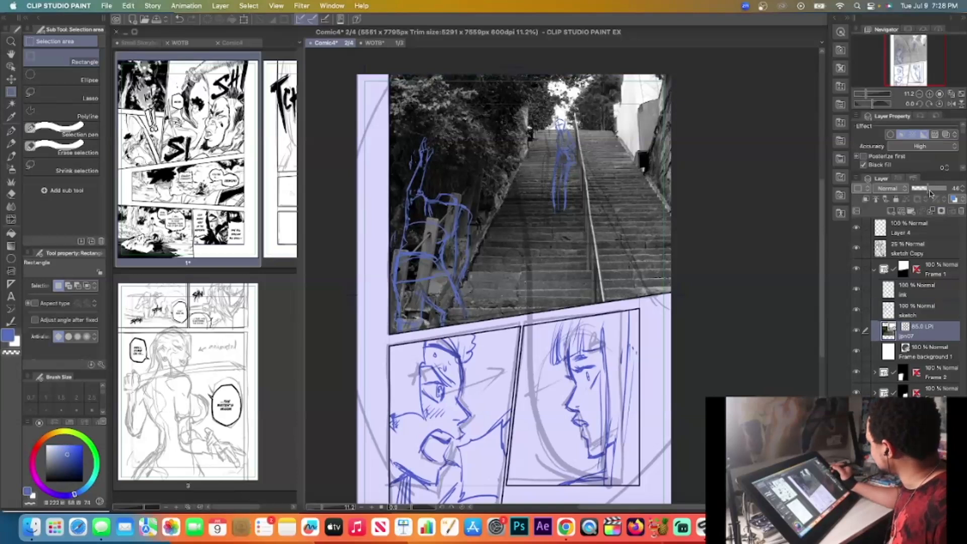
drag(927, 189, 924, 190)
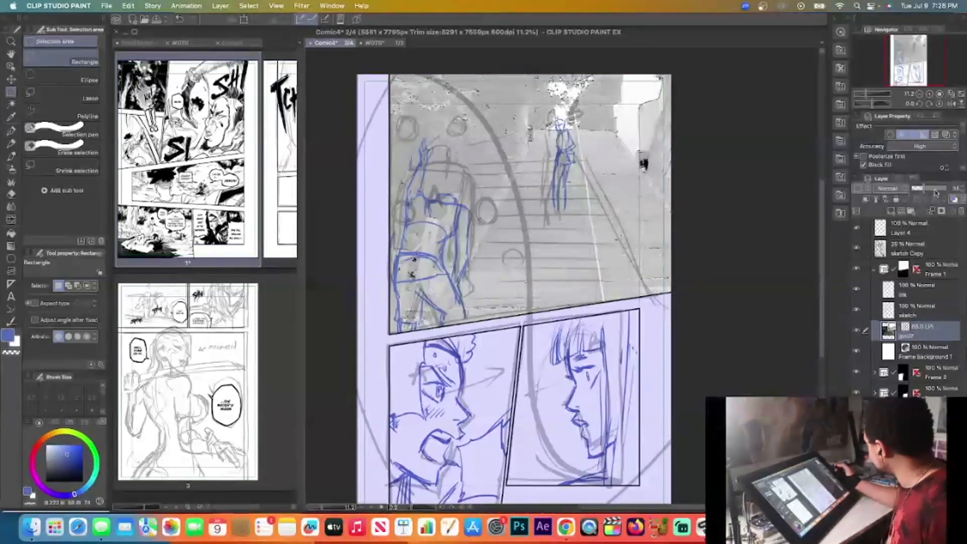
Add a new layer above the ink layer in Frame 1 and reselect the ink layer
click(916, 297)
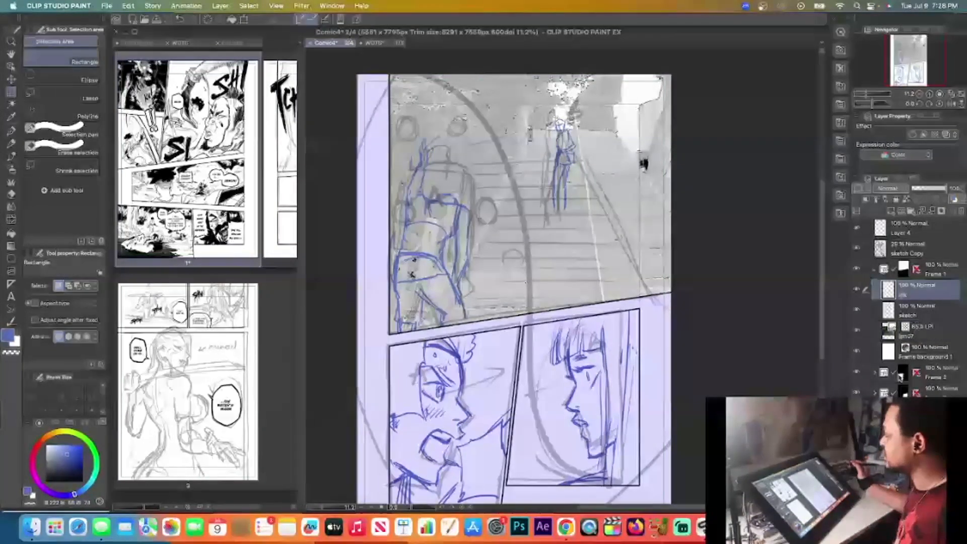
click(892, 211)
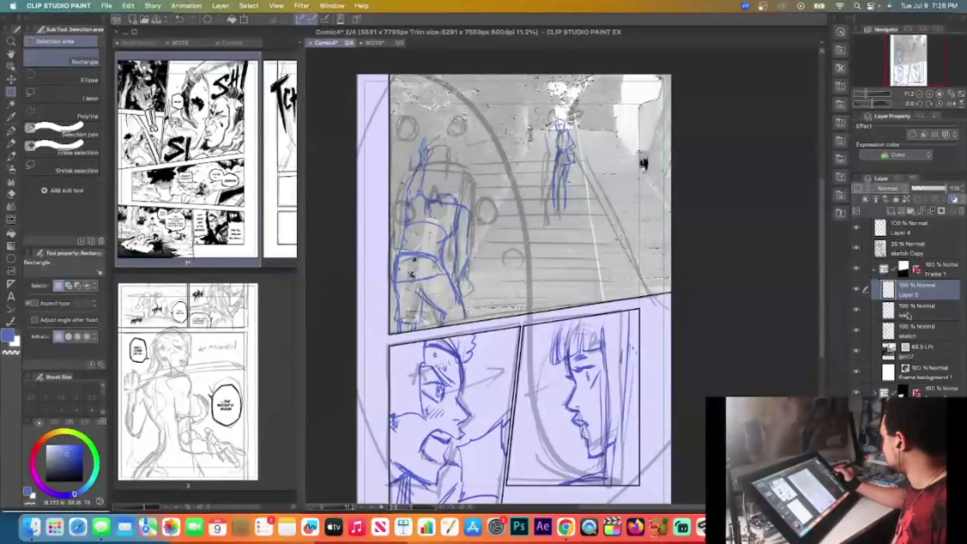
click(912, 315)
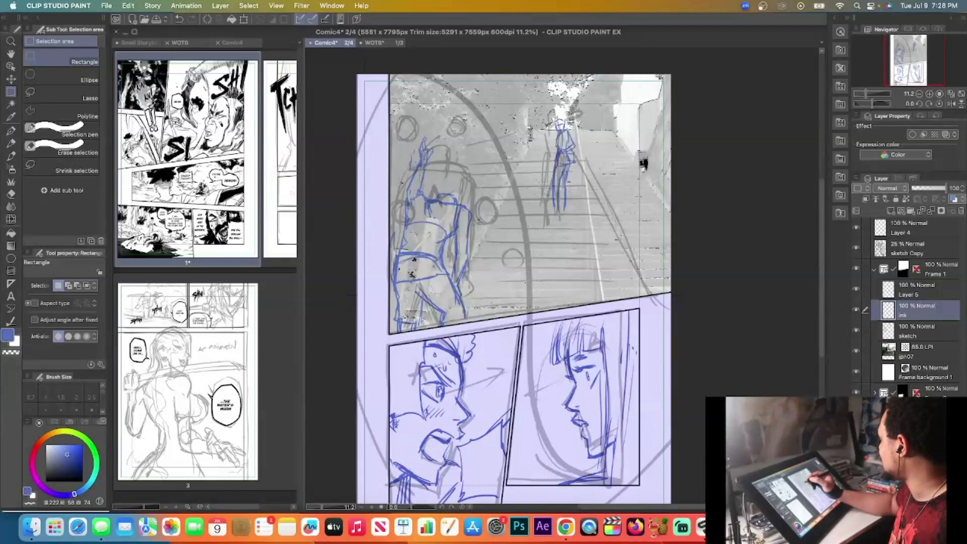
Hide the jpn07 photo and sketch Copy layers, and lower the Frame 1 sketch layer's opacity to 43%
click(857, 351)
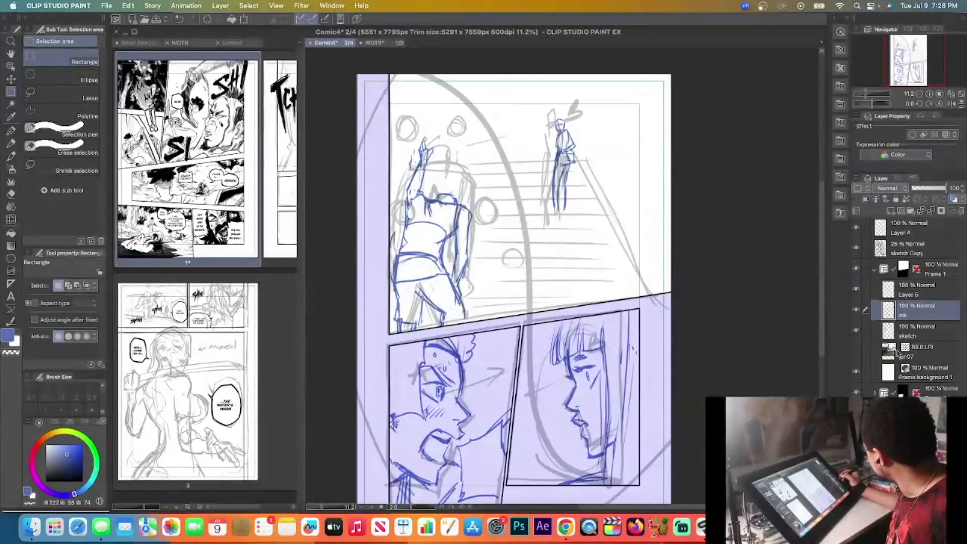
click(857, 249)
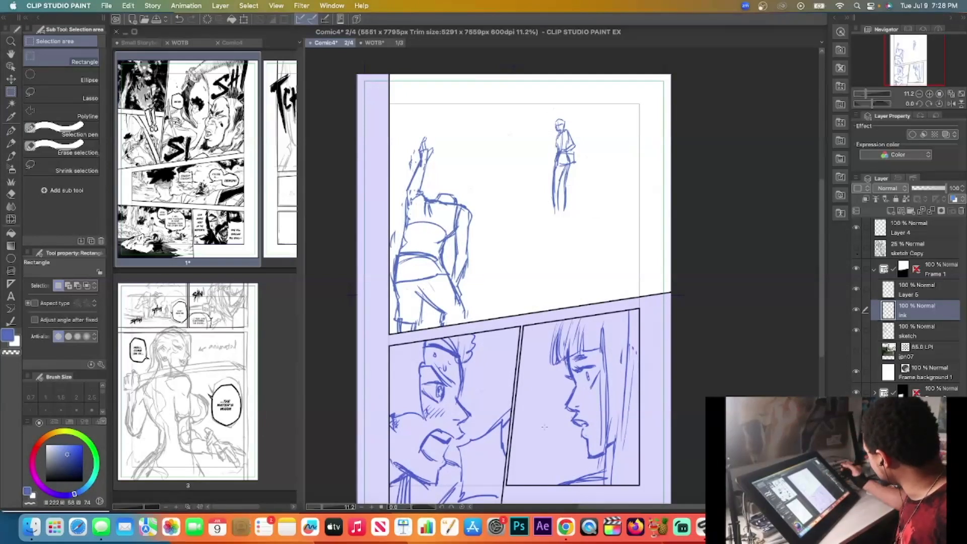
drag(444, 180, 527, 262)
click(918, 331)
drag(944, 188, 919, 188)
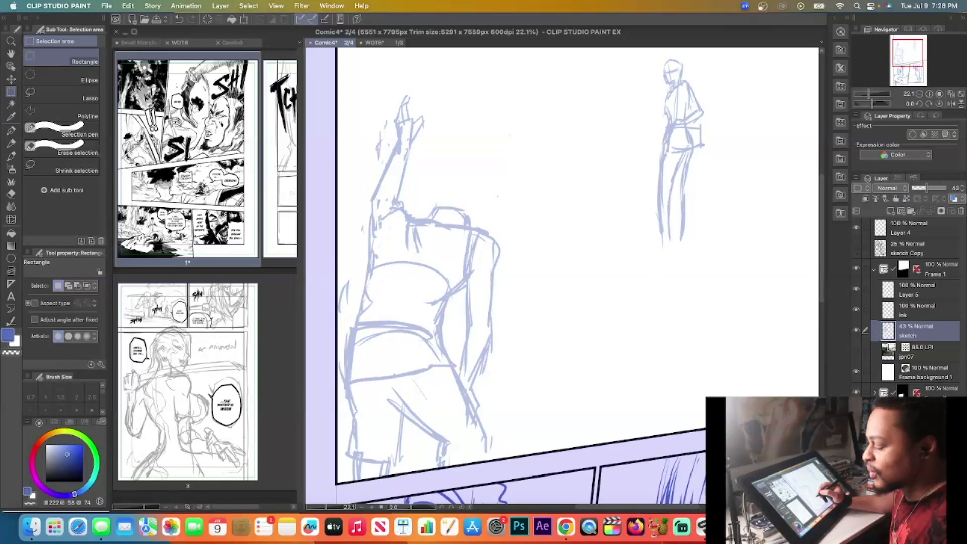
On the ink layer, ink the foreground figure's raised-arm shoulder, its outer side and the shirt folds with the Real G-Pen
key(p)
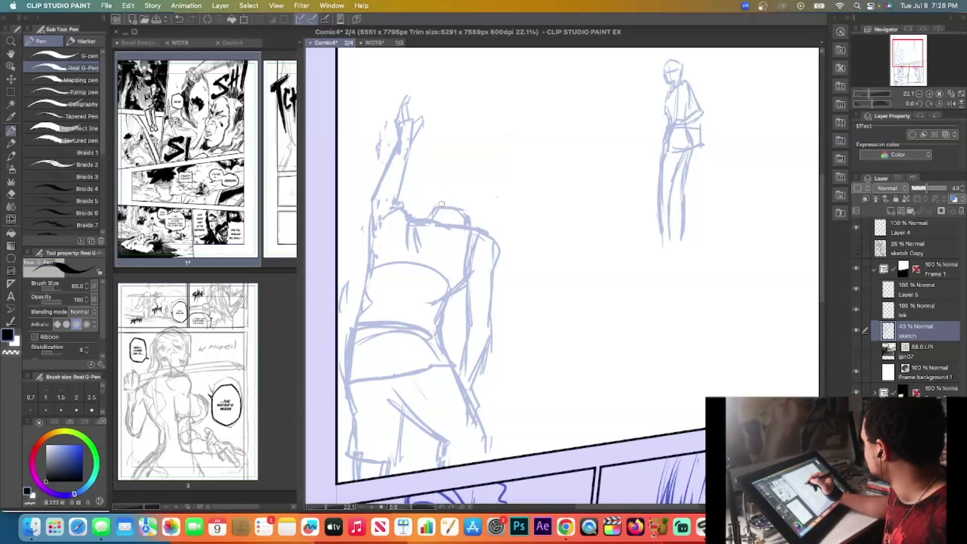
scroll(446, 201, up, 3)
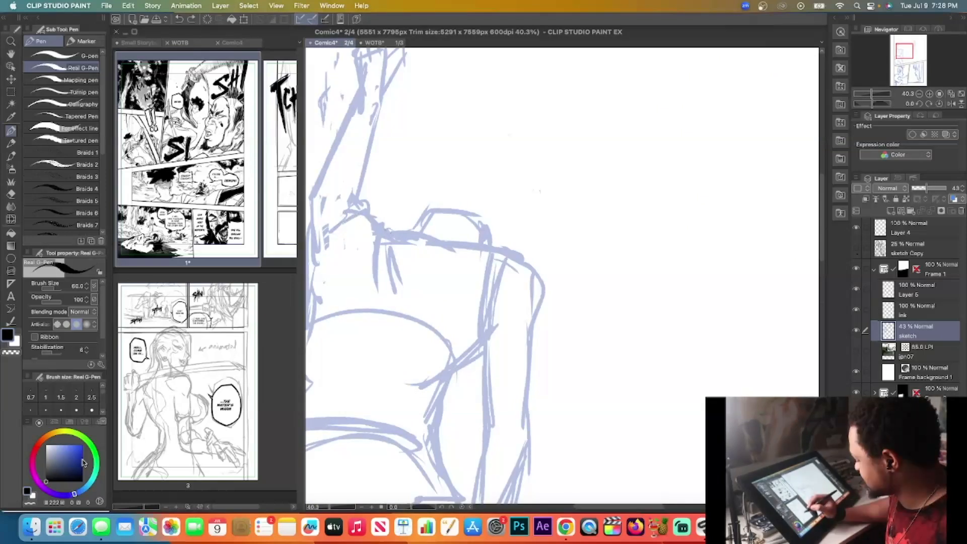
click(902, 315)
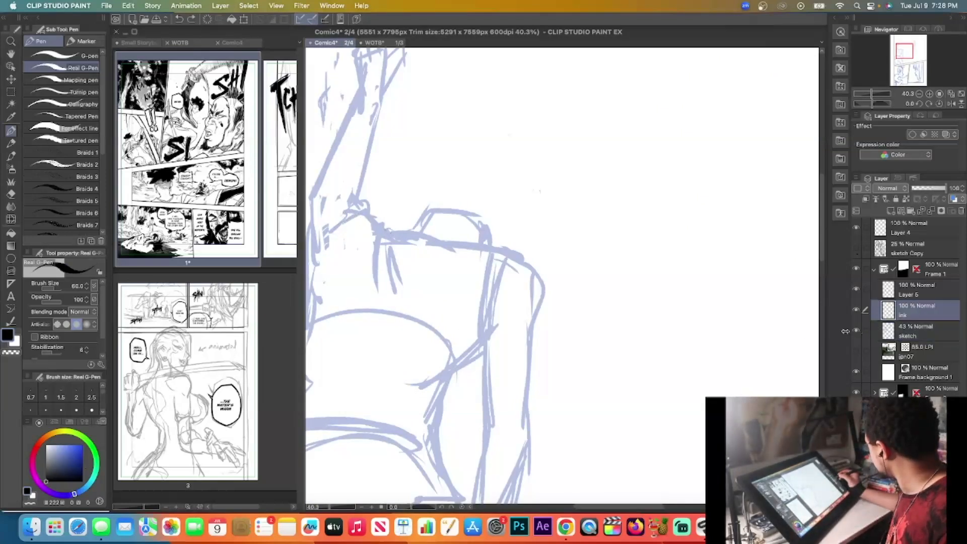
mouse_move(328, 229)
mouse_down()
mouse_move(359, 214)
mouse_move(379, 223)
mouse_up()
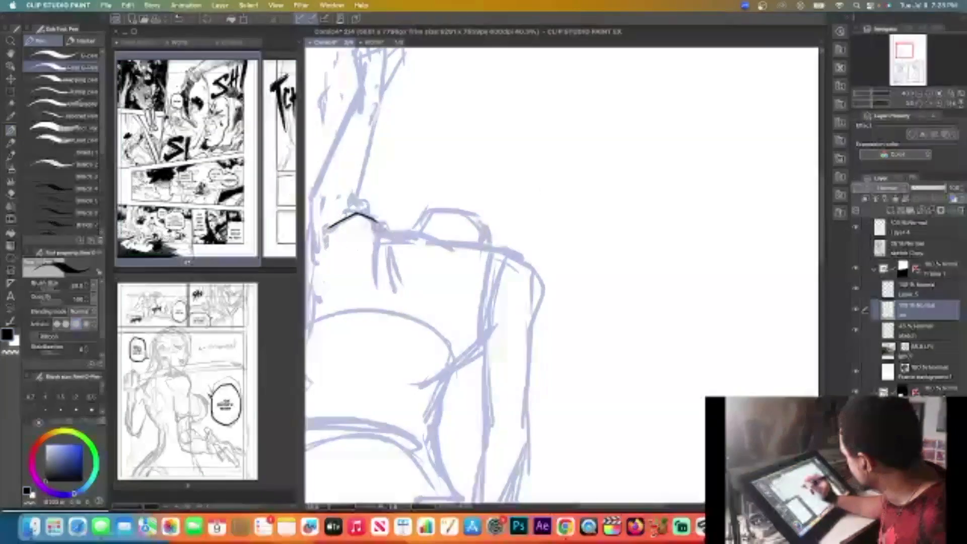
mouse_move(321, 228)
mouse_down()
mouse_move(353, 212)
mouse_move(318, 222)
mouse_up()
key(super+z)
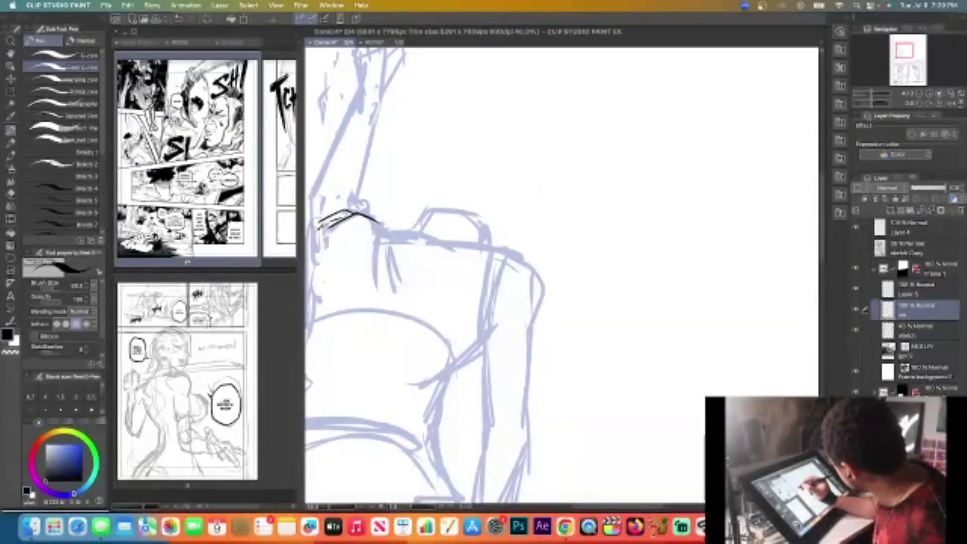
drag(626, 507, 612, 507)
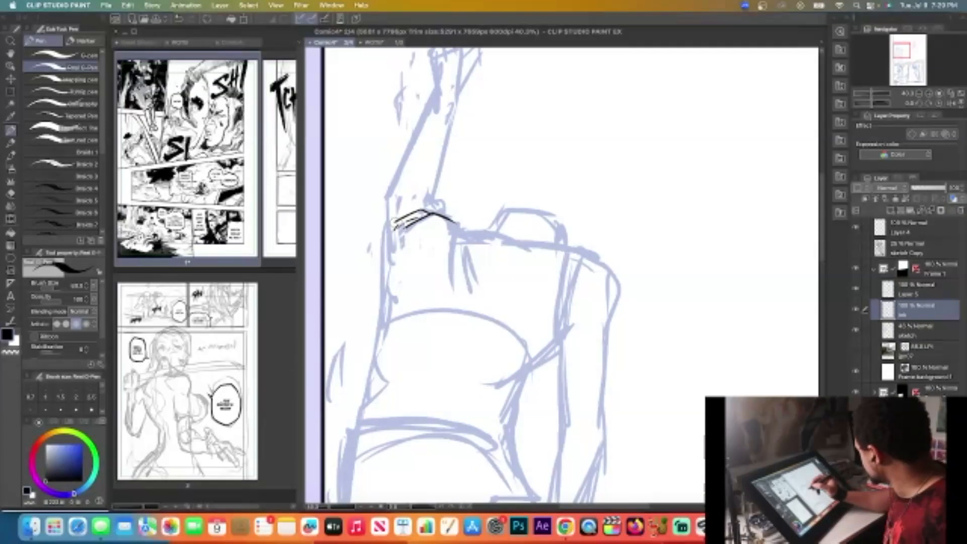
mouse_move(418, 211)
mouse_down()
mouse_move(376, 254)
mouse_move(386, 307)
mouse_up()
mouse_move(449, 219)
mouse_down()
mouse_move(464, 227)
mouse_move(463, 259)
mouse_move(448, 278)
mouse_up()
Ink the foreground figure's head, upper back line and the lowered arm's short sleeve down to its hem
mouse_move(463, 230)
mouse_down()
mouse_move(548, 251)
mouse_move(490, 218)
mouse_move(509, 202)
mouse_move(548, 209)
mouse_move(569, 238)
mouse_move(546, 256)
mouse_move(540, 247)
mouse_move(572, 253)
mouse_move(609, 290)
mouse_up()
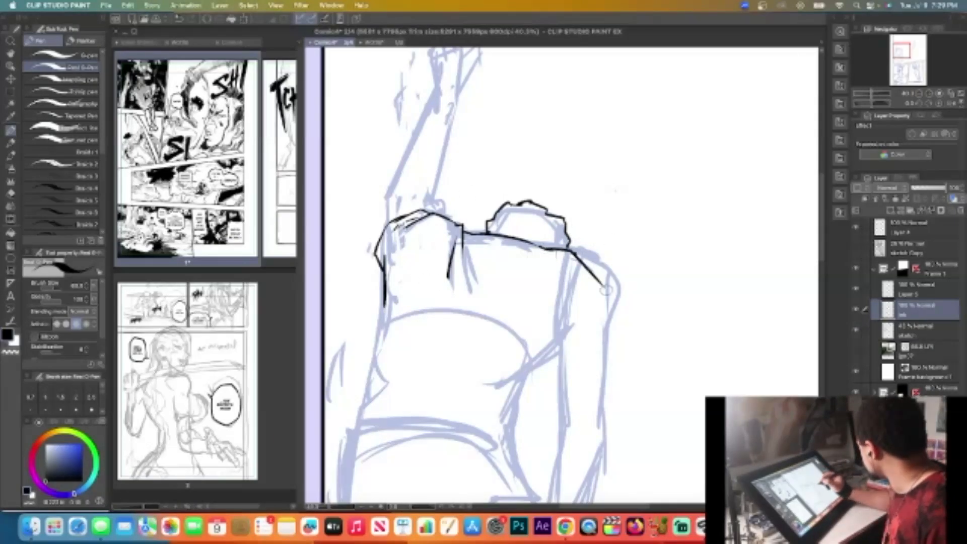
key(super+z)
mouse_move(570, 250)
mouse_down()
mouse_move(600, 267)
mouse_move(606, 290)
mouse_move(607, 384)
mouse_up()
drag(579, 287, 559, 343)
key(super+z)
mouse_move(563, 268)
mouse_down()
mouse_move(546, 336)
mouse_move(565, 321)
mouse_up()
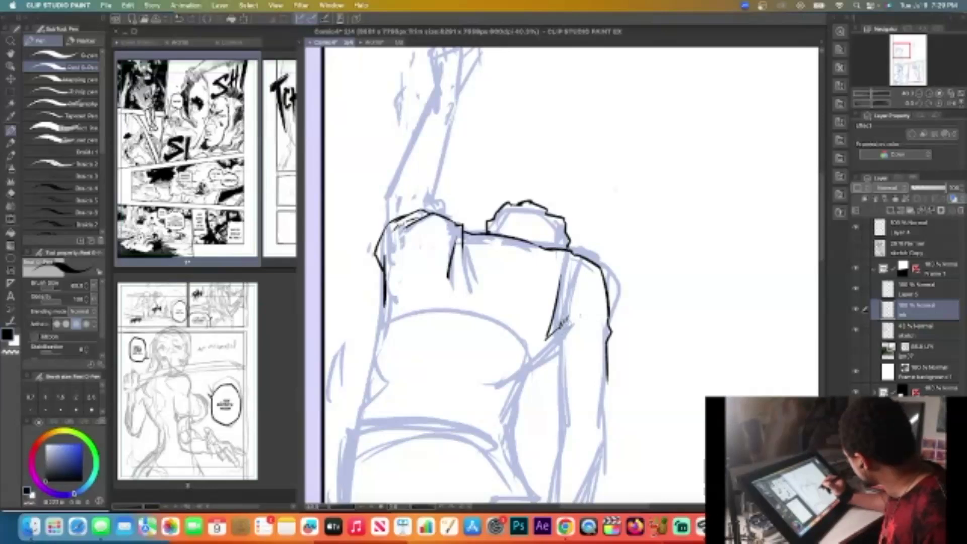
drag(548, 339, 546, 383)
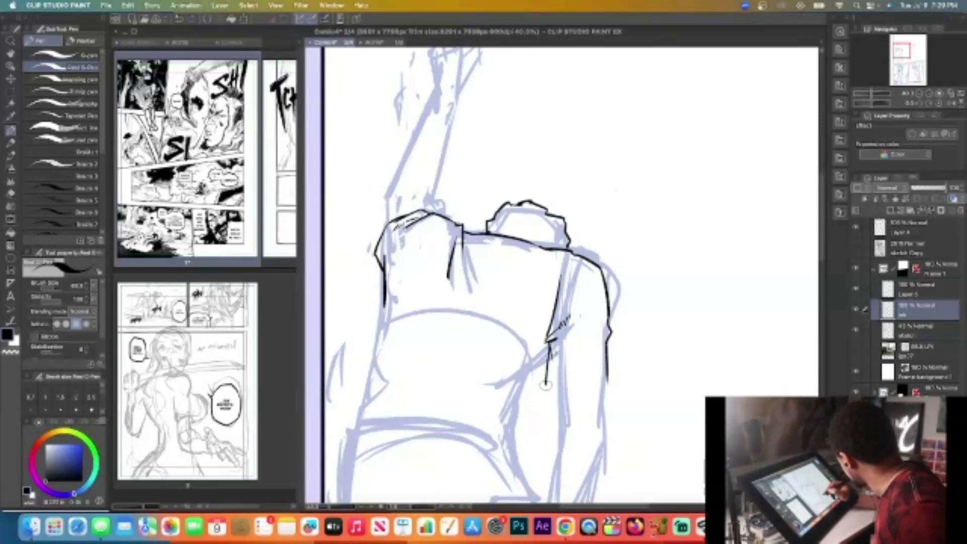
mouse_move(546, 392)
mouse_down()
mouse_move(610, 400)
mouse_move(610, 384)
mouse_up()
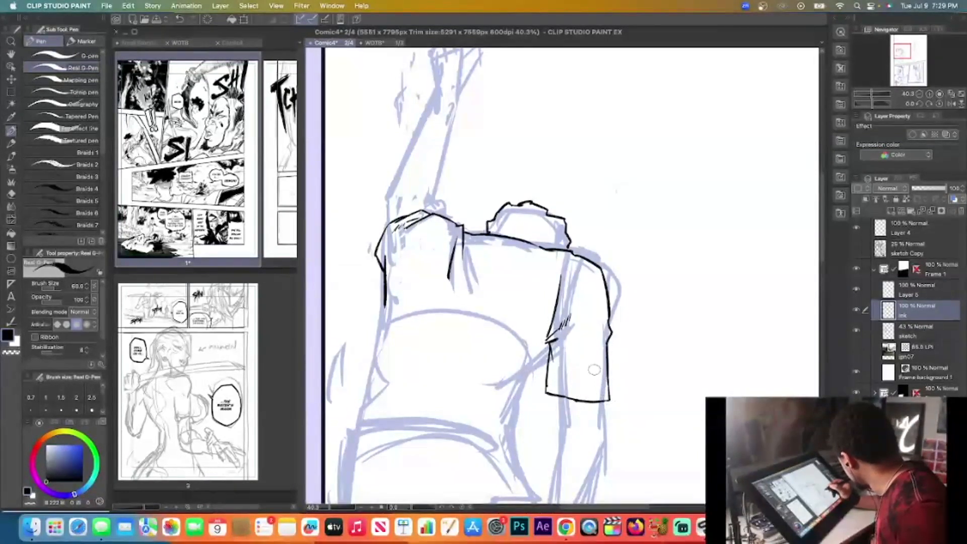
Ink the inner hem line on the lowered arm's sleeve and a rounder outline over the raised-arm shoulder
drag(548, 386, 579, 395)
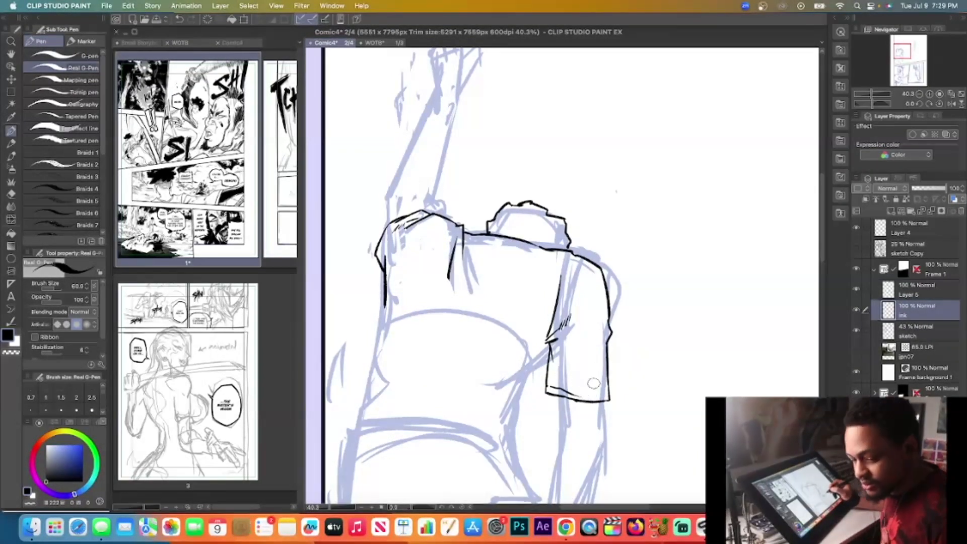
key(super+z)
drag(549, 387, 609, 393)
key(super+z)
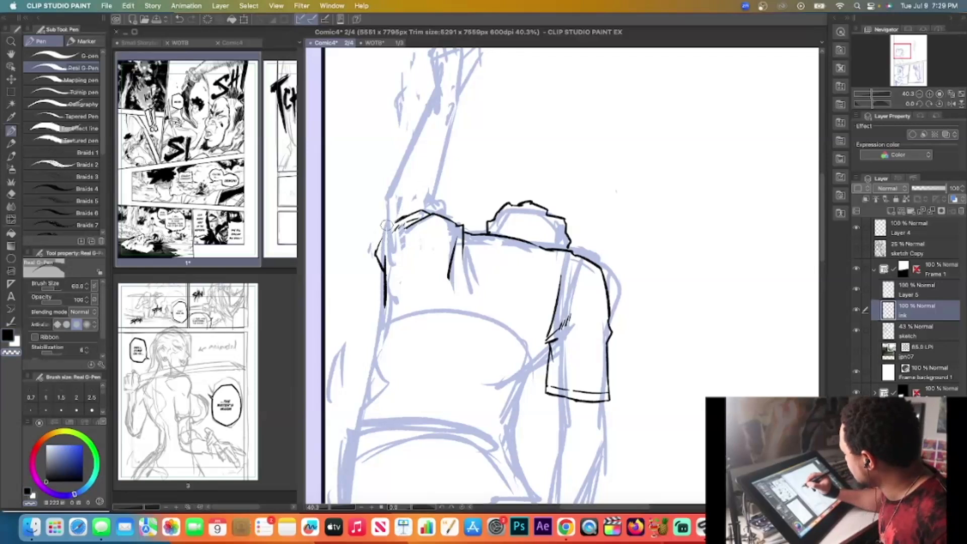
mouse_move(376, 252)
mouse_down()
mouse_move(394, 215)
mouse_move(434, 212)
mouse_up()
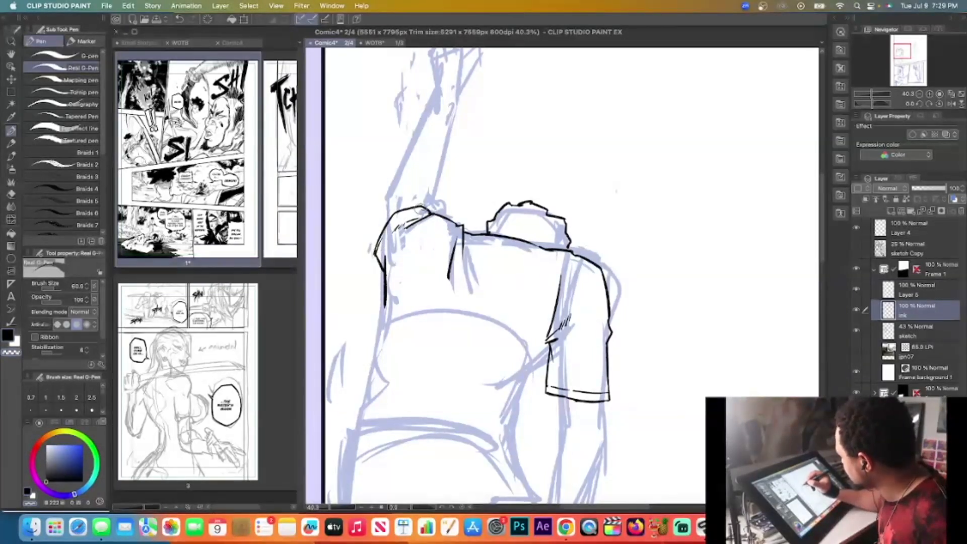
key(c)
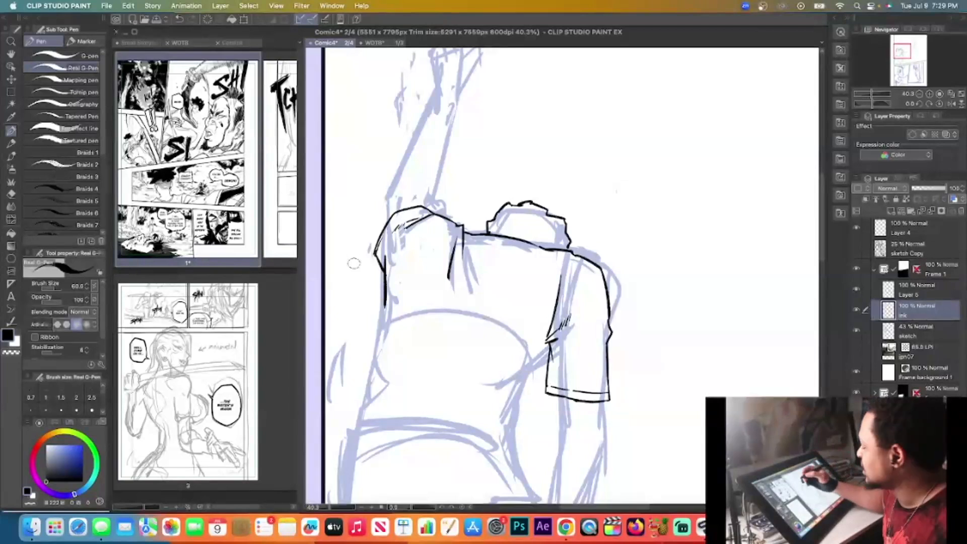
Ink the raised arm's edge nearest the head, from just below the wrist down to the shoulder
drag(387, 210, 392, 186)
drag(459, 100, 442, 173)
key(super+z)
drag(446, 140, 439, 172)
mouse_move(440, 172)
mouse_down()
mouse_move(428, 201)
mouse_move(434, 191)
mouse_up()
key(super+z)
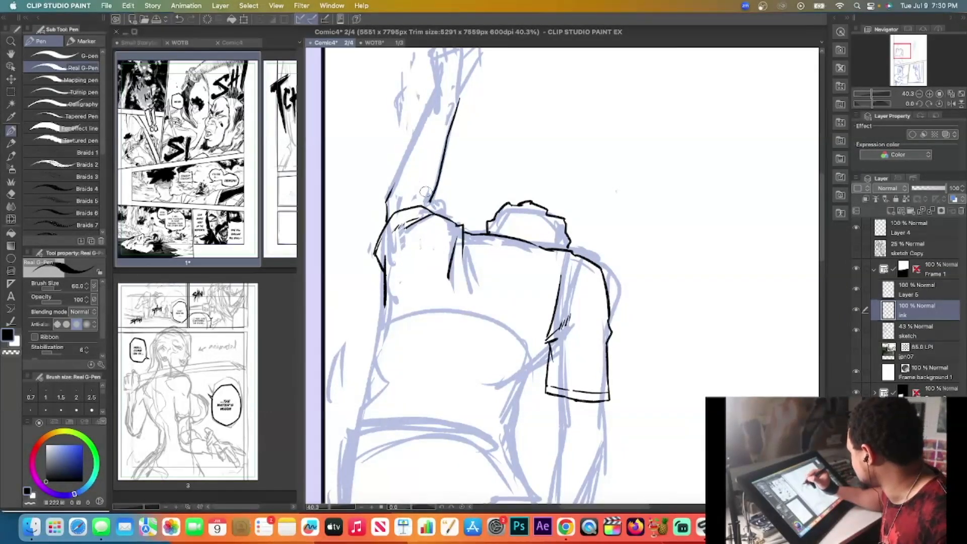
key(super+z)
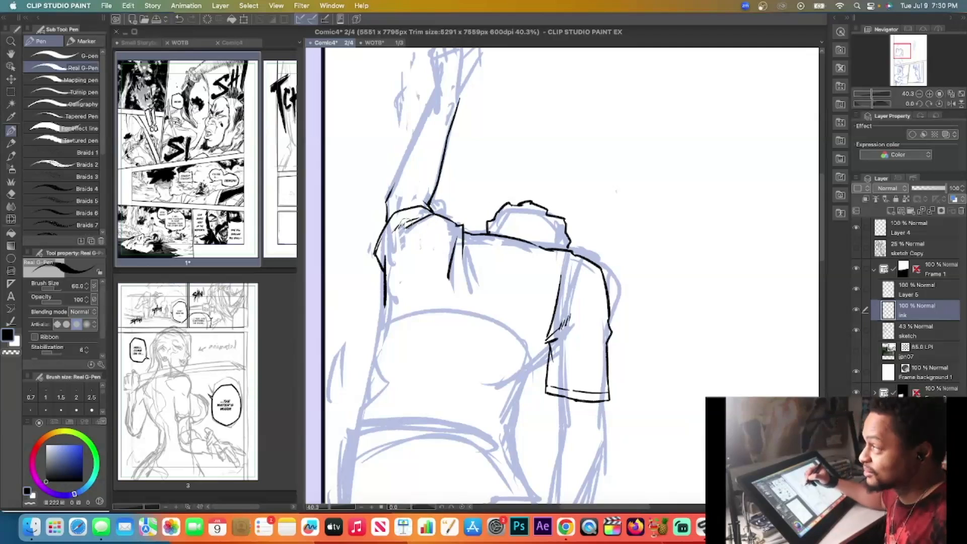
Ink the raised arm's outer edge from the shoulder up towards the wrist
drag(392, 196, 395, 183)
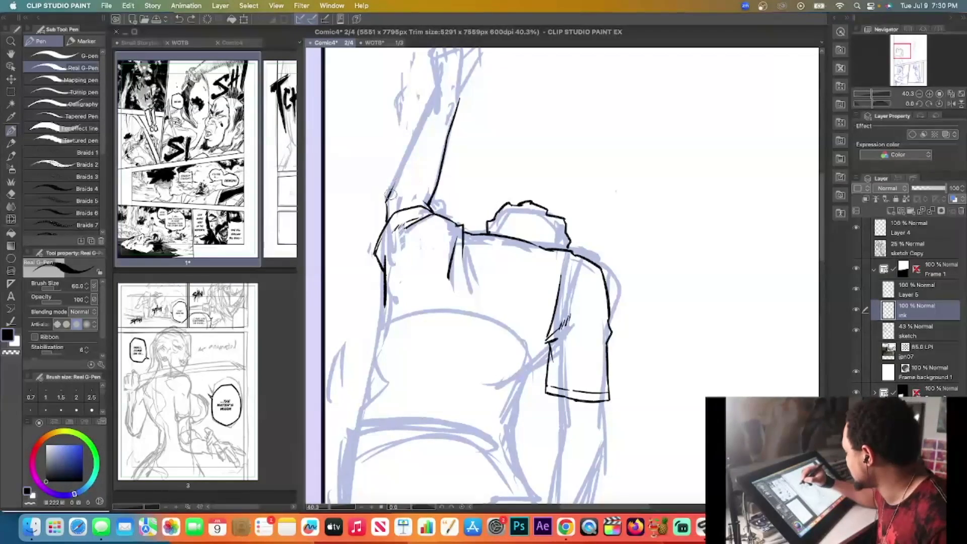
drag(390, 196, 411, 137)
drag(399, 165, 430, 116)
key(super+z)
drag(399, 163, 434, 99)
key(super+z)
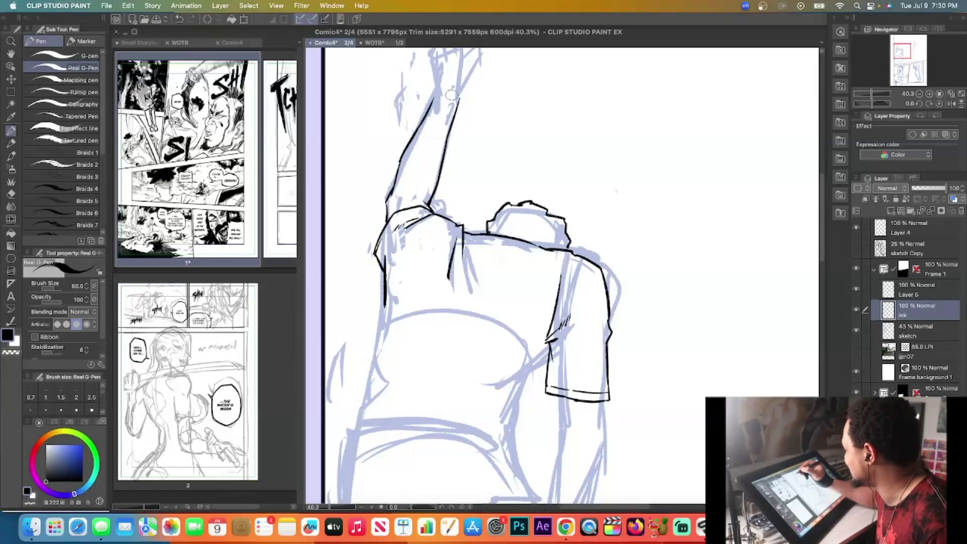
Ink the raised hand over the sketch: wrist, thumb, palm edge and the upright finger
drag(822, 235, 823, 206)
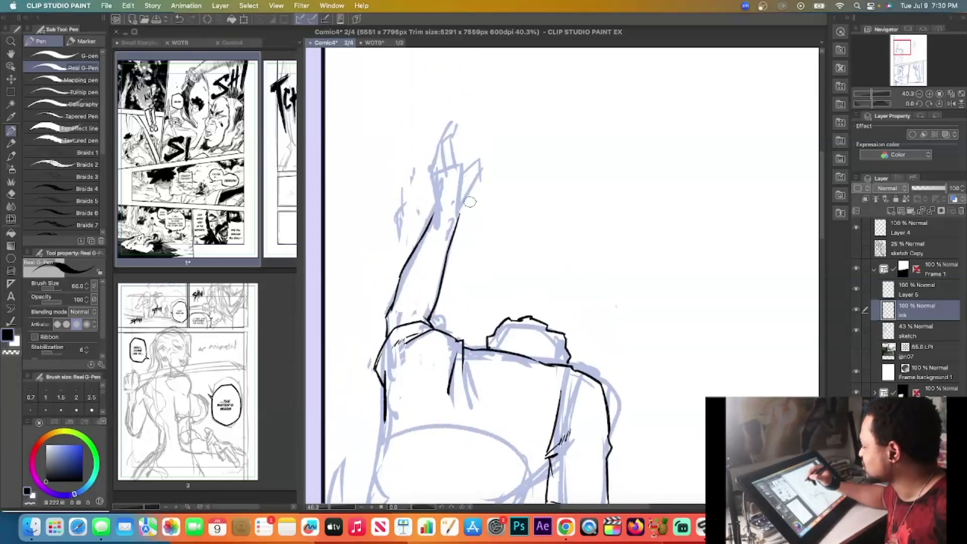
mouse_move(462, 207)
mouse_down()
mouse_move(480, 180)
mouse_move(477, 187)
mouse_move(482, 142)
mouse_move(463, 170)
mouse_up()
key(super+z)
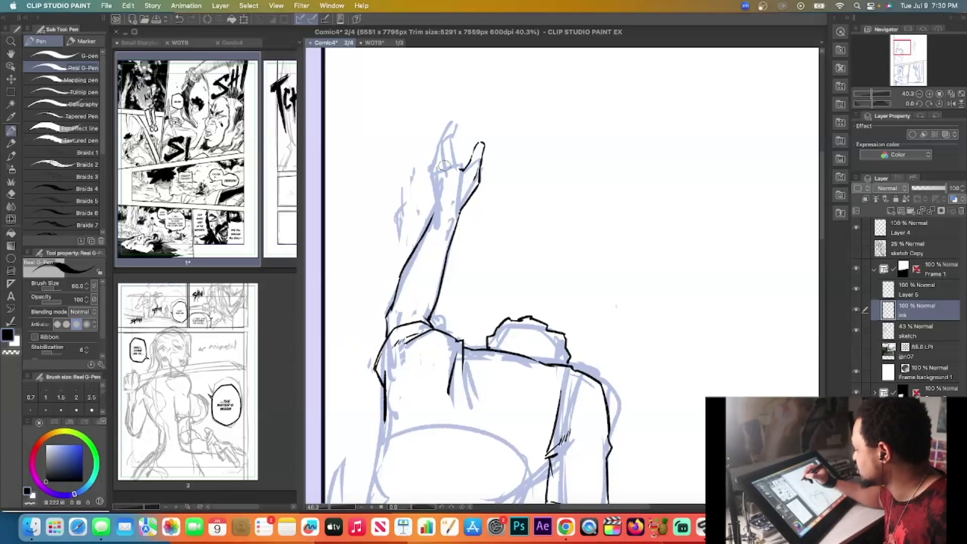
mouse_move(444, 165)
mouse_down()
mouse_move(445, 188)
mouse_move(436, 166)
mouse_move(437, 191)
mouse_move(431, 175)
mouse_move(436, 216)
mouse_up()
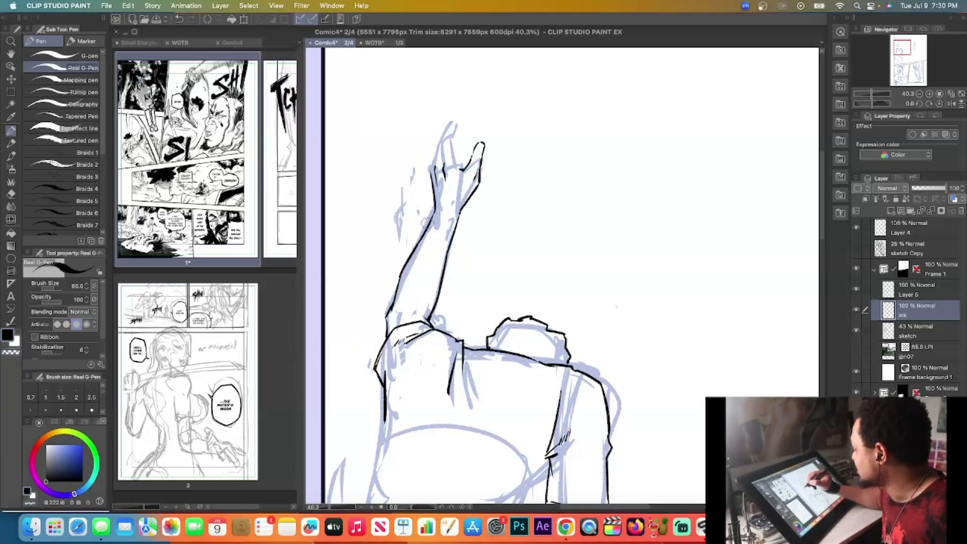
mouse_move(441, 147)
mouse_down()
mouse_move(456, 118)
mouse_move(457, 130)
mouse_up()
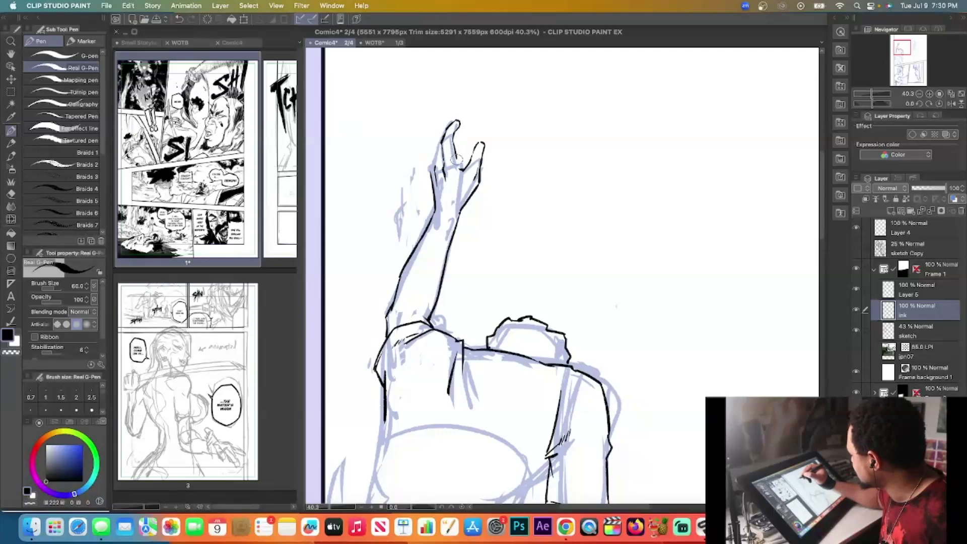
Refine the raised hand by curving the gap between finger and thumb, adding the outer finger and closing the fingertips
key(c)
drag(452, 146, 462, 166)
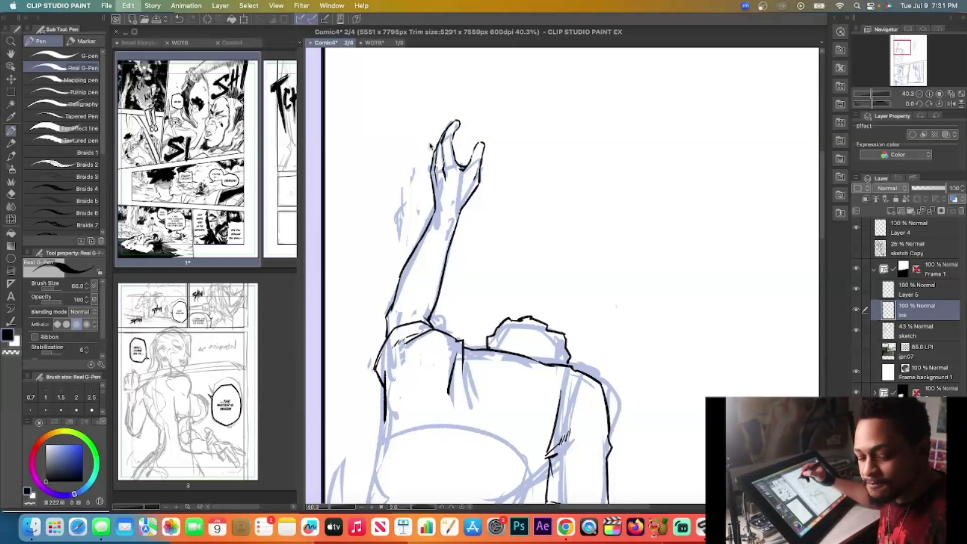
drag(432, 152, 431, 160)
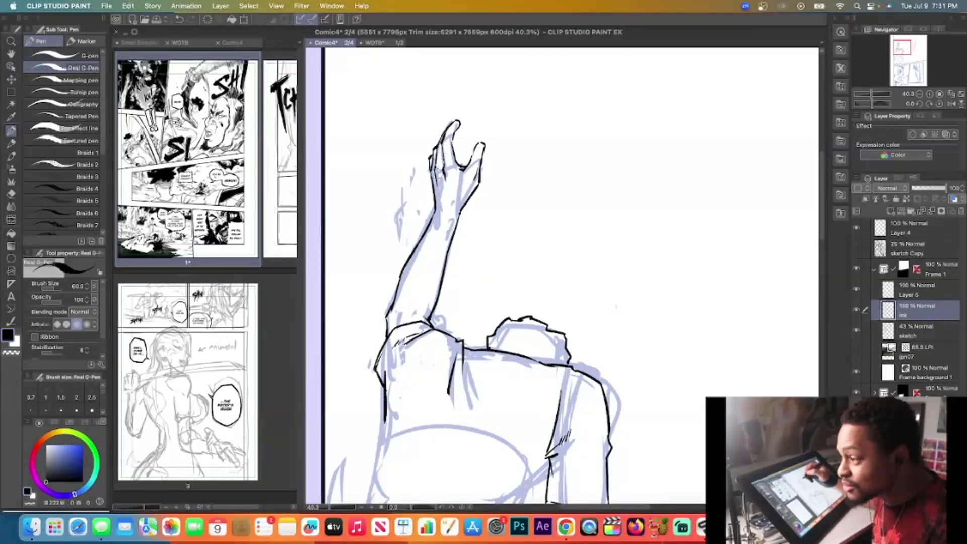
key(super+z)
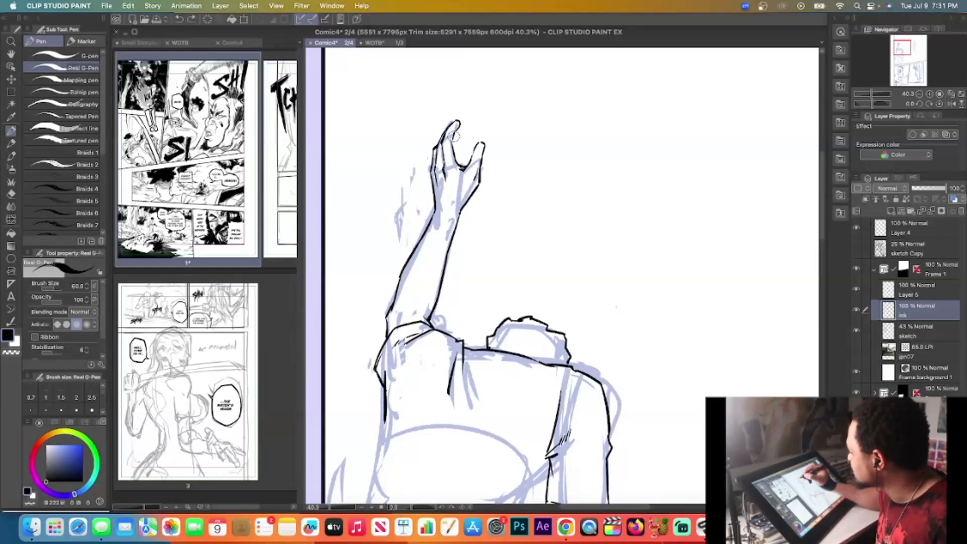
mouse_move(457, 131)
mouse_down()
mouse_move(451, 142)
mouse_move(484, 149)
mouse_up()
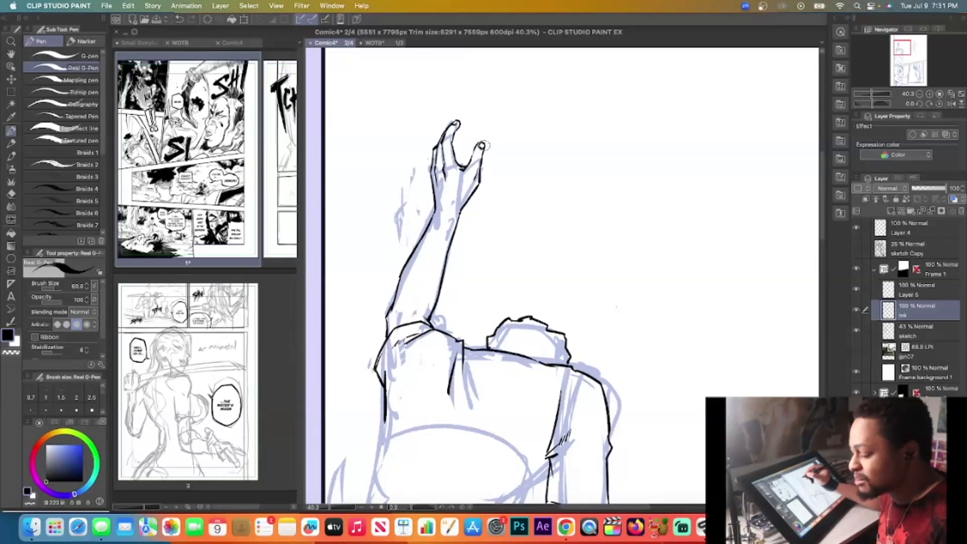
Ink the lowered forearm below the sleeve with hatched shading, plus the hand's edge and the hip line beside it
scroll(542, 277, down, 3)
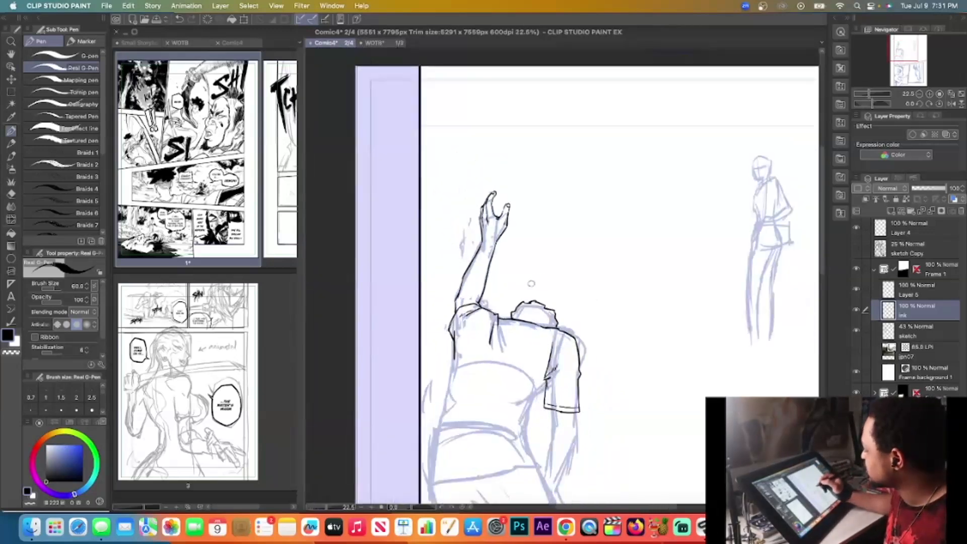
scroll(789, 219, down, 5)
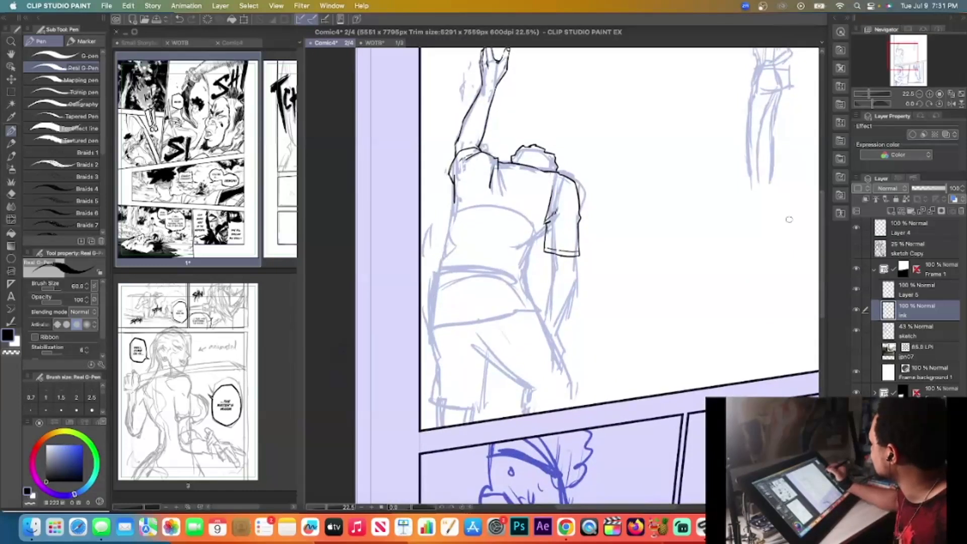
scroll(572, 254, up, 2)
mouse_move(571, 252)
mouse_down()
mouse_move(573, 271)
mouse_move(542, 272)
mouse_move(526, 347)
mouse_up()
drag(573, 271, 539, 362)
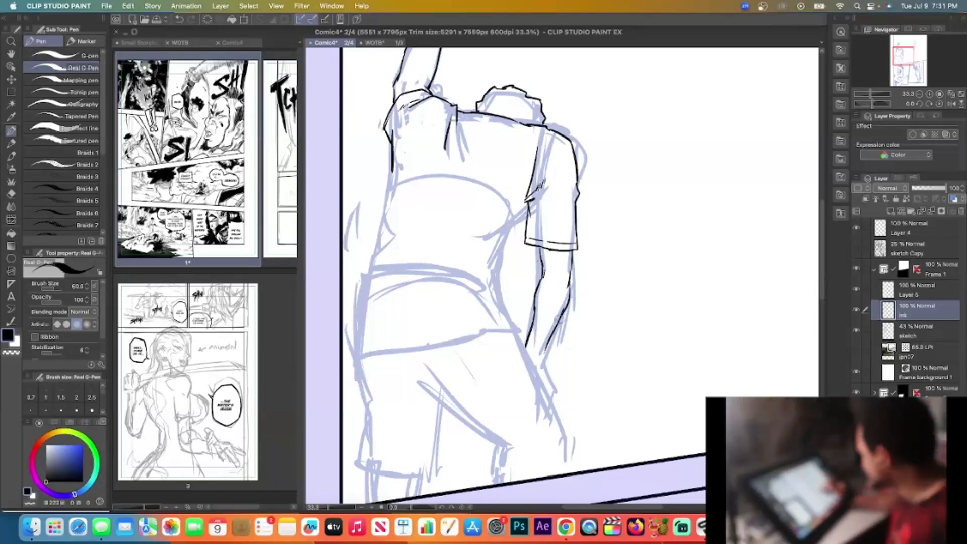
mouse_move(571, 286)
mouse_down()
mouse_move(539, 329)
mouse_move(545, 311)
mouse_up()
mouse_move(556, 293)
mouse_down()
mouse_move(541, 316)
mouse_move(555, 327)
mouse_move(541, 349)
mouse_up()
drag(554, 333, 540, 361)
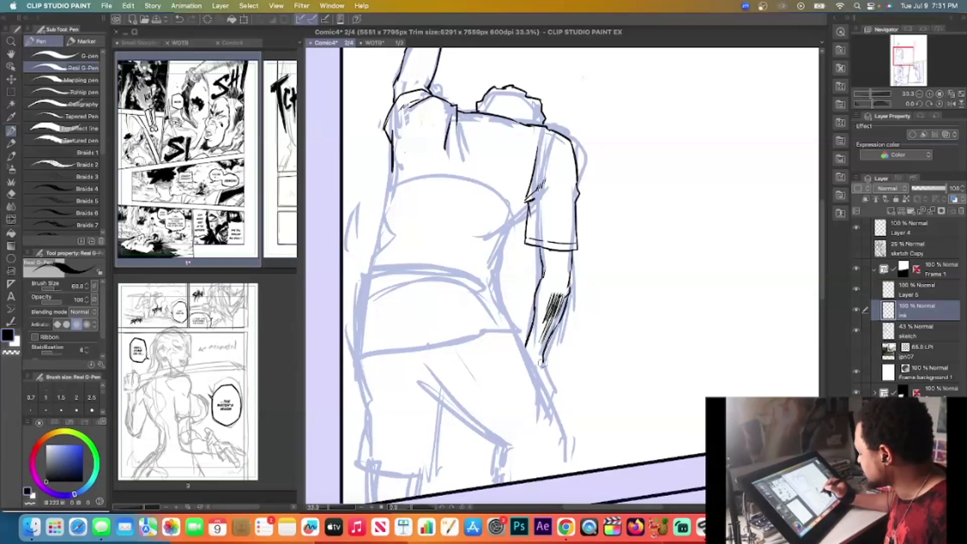
drag(541, 359, 556, 393)
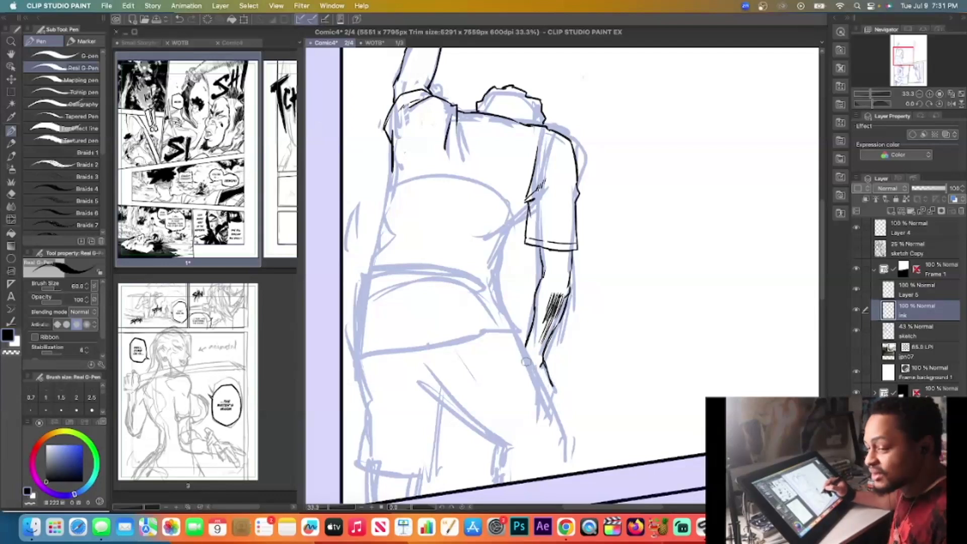
drag(519, 328, 536, 370)
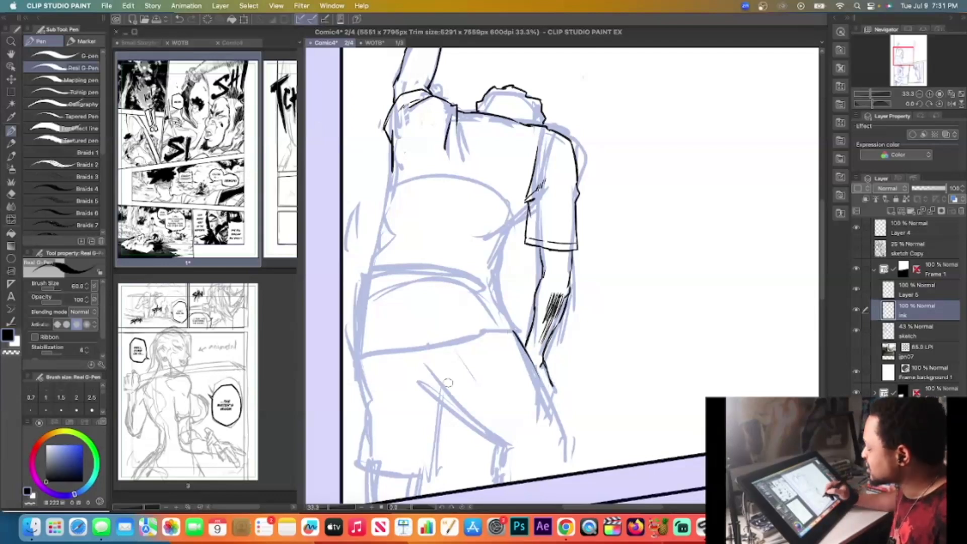
Ink the shirt's curved hem and both sides of the torso, adding fold lines at the back and sleeve
mouse_move(358, 334)
mouse_down()
mouse_move(459, 347)
mouse_move(498, 334)
mouse_move(511, 325)
mouse_move(491, 261)
mouse_up()
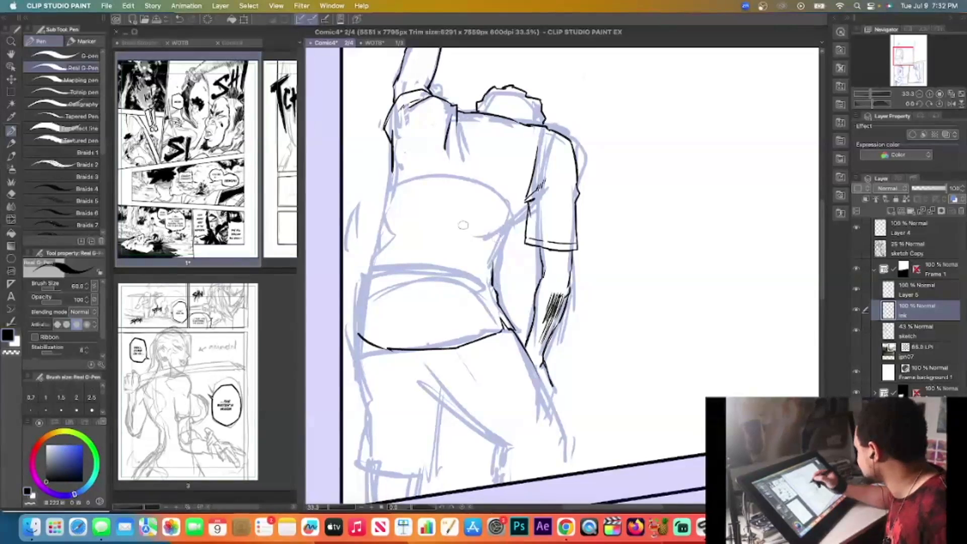
mouse_move(395, 165)
mouse_down()
mouse_move(369, 237)
mouse_move(359, 335)
mouse_up()
drag(454, 120, 446, 159)
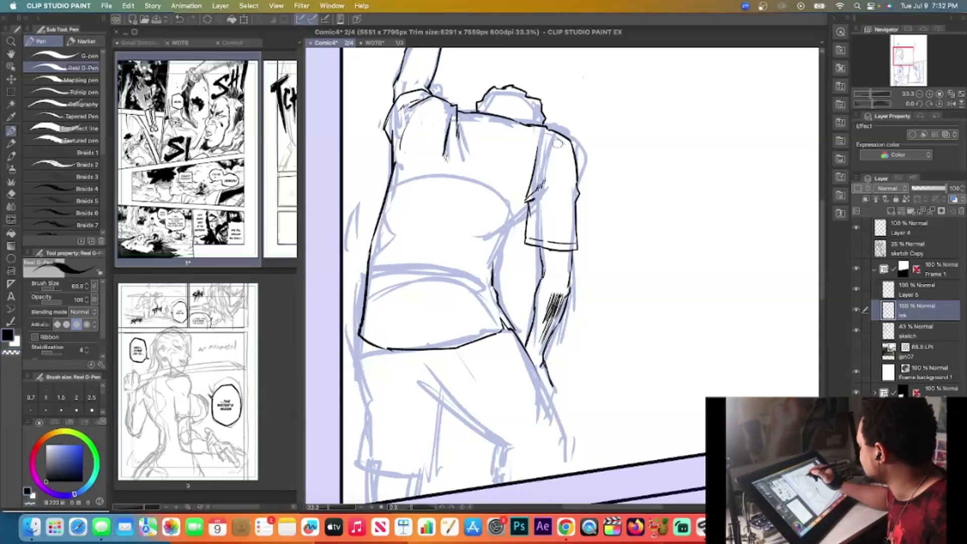
drag(563, 143, 537, 179)
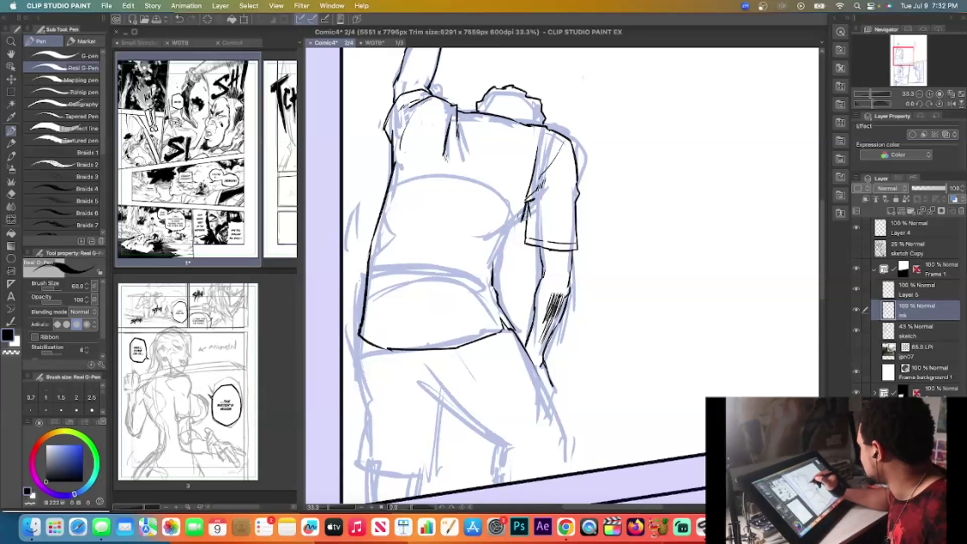
drag(526, 213, 494, 258)
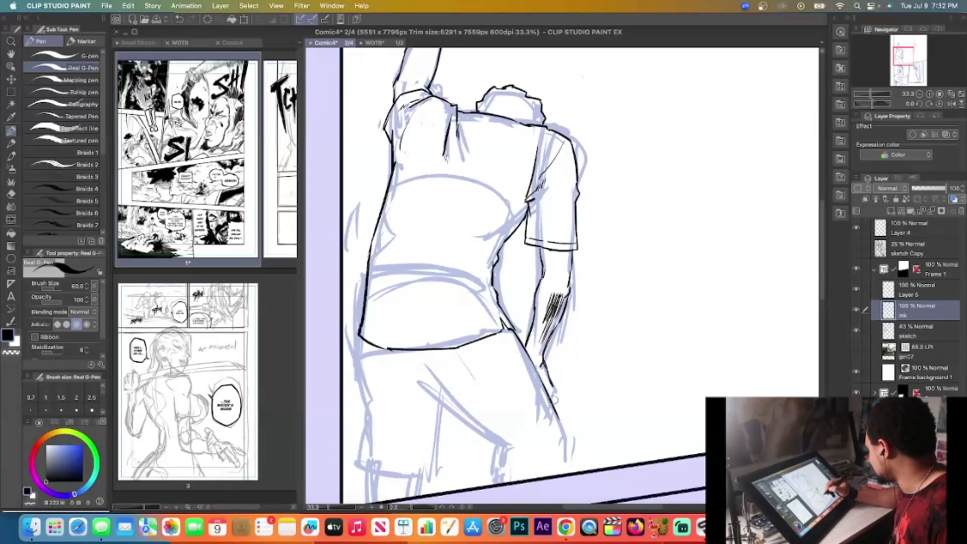
Ink the foreground figure's trousers: both outer sides, the crotch folds, the inner leg lines and the cuff
mouse_move(549, 391)
mouse_down()
mouse_move(547, 409)
mouse_move(554, 388)
mouse_move(568, 441)
mouse_move(567, 475)
mouse_up()
key(c)
key(c)
mouse_move(433, 392)
mouse_down()
mouse_move(520, 447)
mouse_move(481, 431)
mouse_move(502, 444)
mouse_move(495, 491)
mouse_up()
drag(441, 399, 447, 446)
mouse_move(359, 337)
mouse_down()
mouse_move(376, 418)
mouse_move(371, 484)
mouse_move(423, 496)
mouse_up()
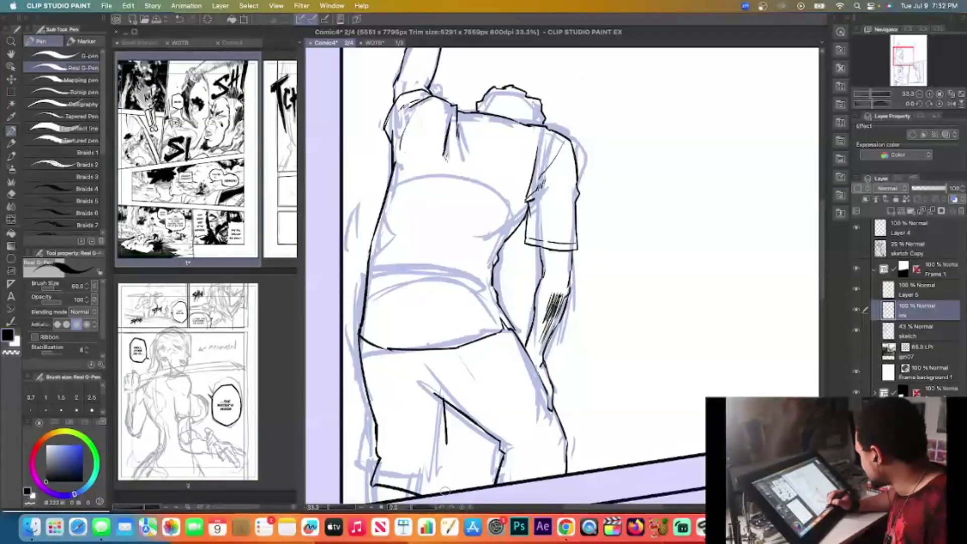
drag(446, 445, 445, 489)
drag(373, 485, 397, 498)
Thicken the hip line beside the lowered hand, add folds along the trouser legs and fill the cuff's shadow black
drag(822, 275, 823, 306)
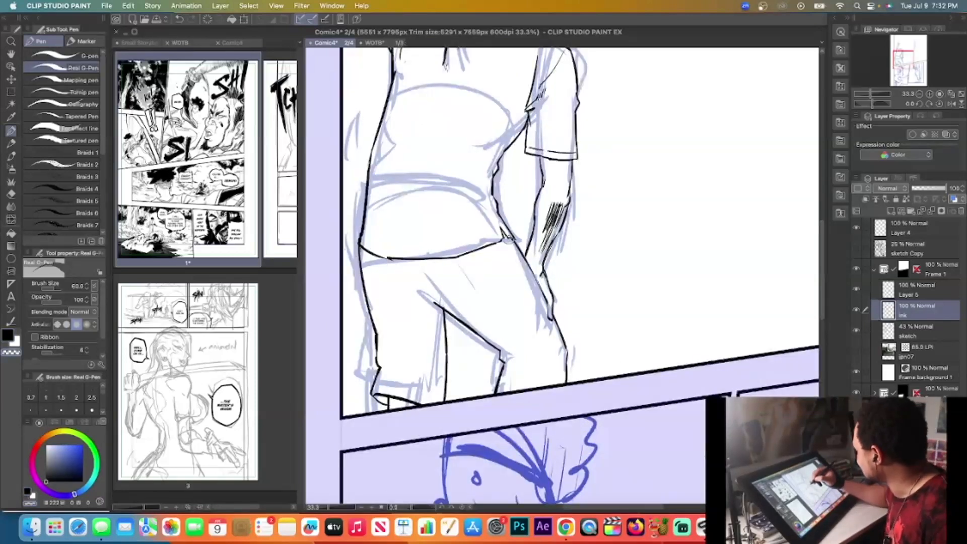
key(c)
mouse_move(508, 229)
mouse_down()
mouse_move(527, 255)
mouse_move(509, 247)
mouse_move(528, 278)
mouse_up()
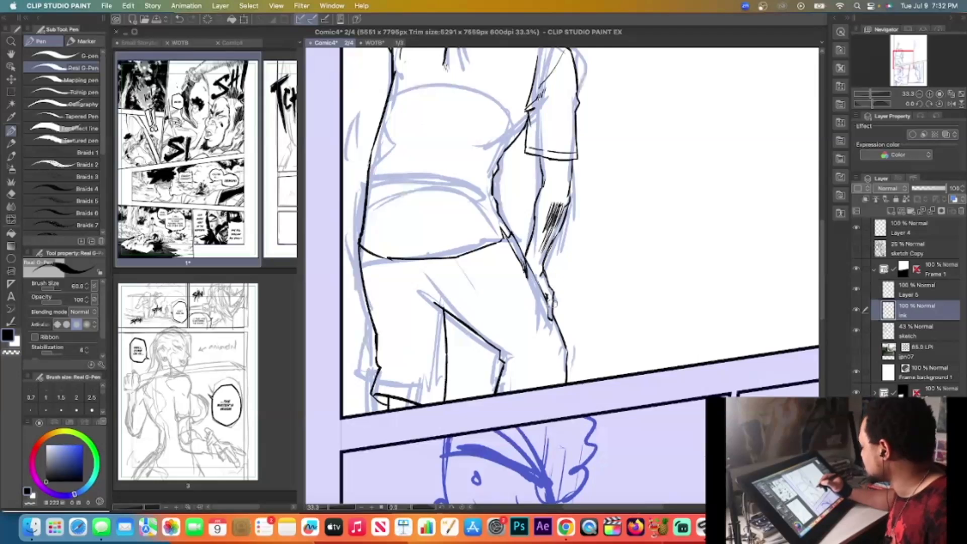
drag(548, 320, 559, 385)
drag(438, 308, 436, 406)
key(c)
drag(376, 397, 402, 400)
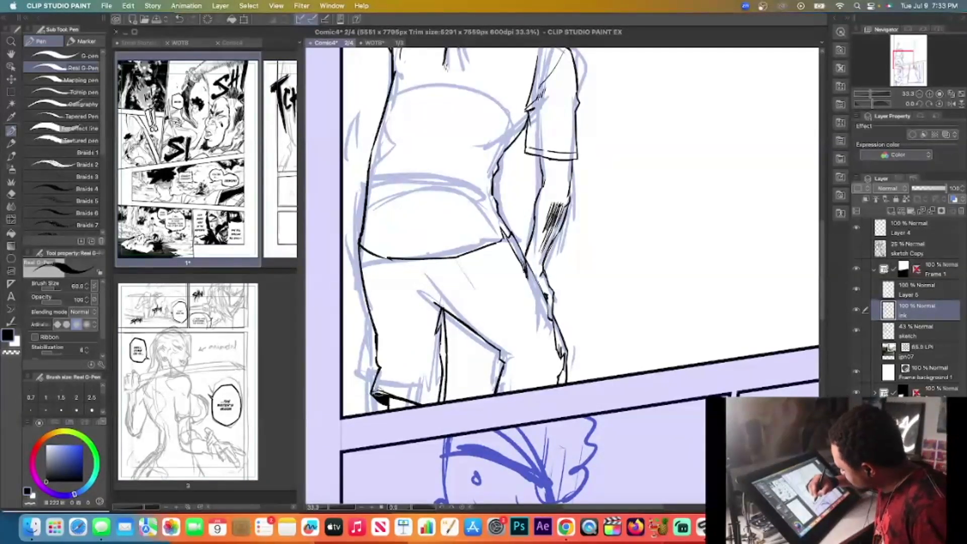
Add hatched folds and a heavier line along the trouser leg's outer side beneath the raised arm, down to the cuff
drag(359, 246, 392, 334)
drag(372, 303, 385, 315)
mouse_move(366, 280)
mouse_down()
mouse_move(392, 336)
mouse_move(386, 366)
mouse_up()
mouse_move(384, 330)
mouse_down()
mouse_move(394, 371)
mouse_move(381, 374)
mouse_up()
drag(381, 374, 375, 393)
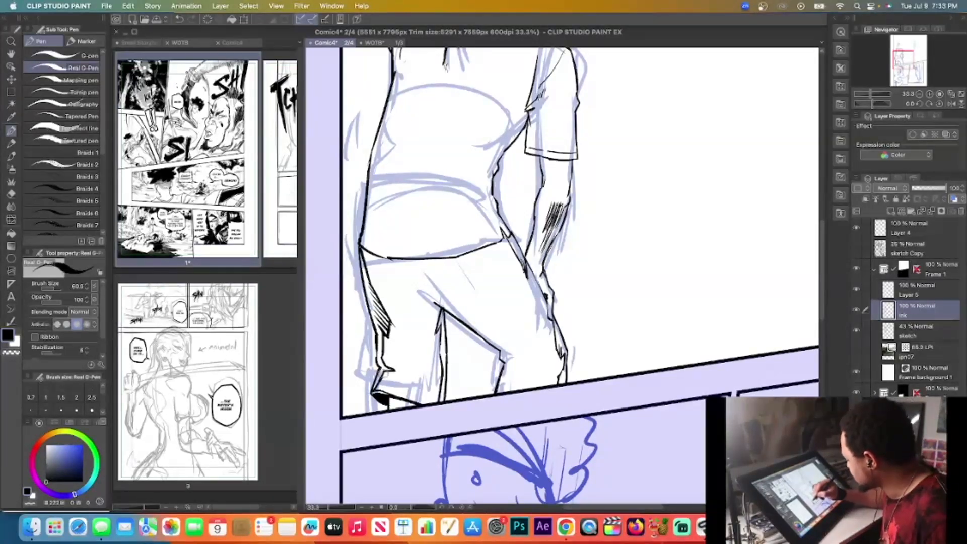
Ink the shirt's yoke seam across the upper back and a small fold at the raised-arm shoulder
scroll(442, 164, down, 3)
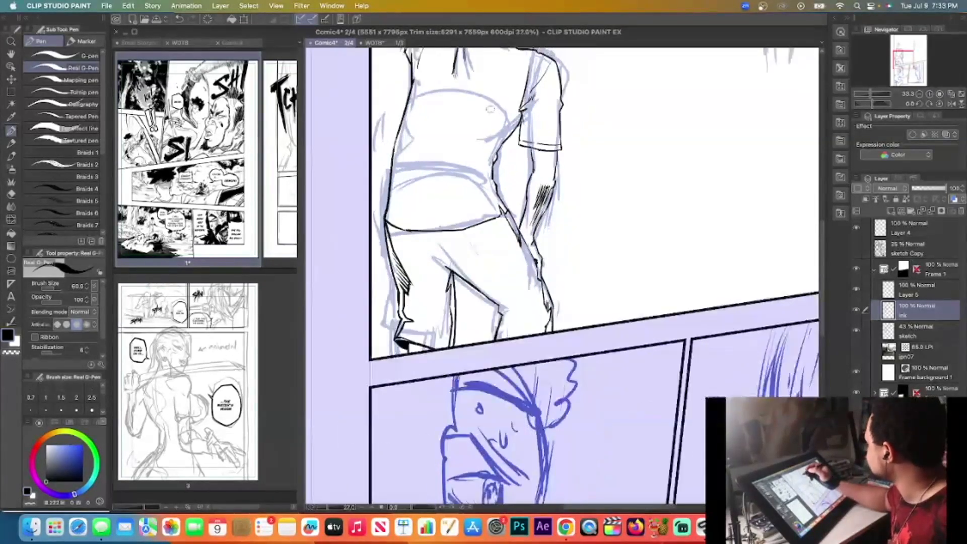
scroll(570, 223, up, 2)
drag(409, 186, 512, 204)
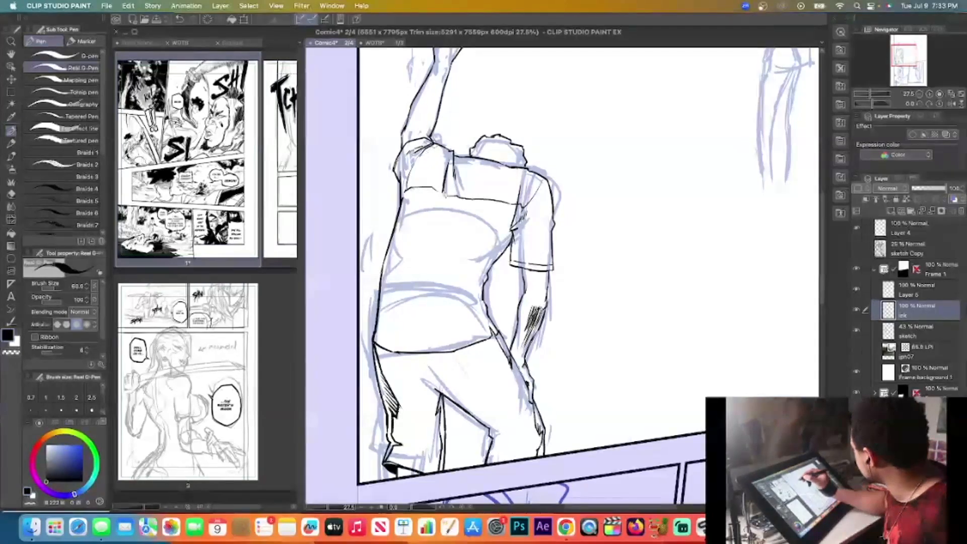
key(super+z)
drag(423, 159, 414, 167)
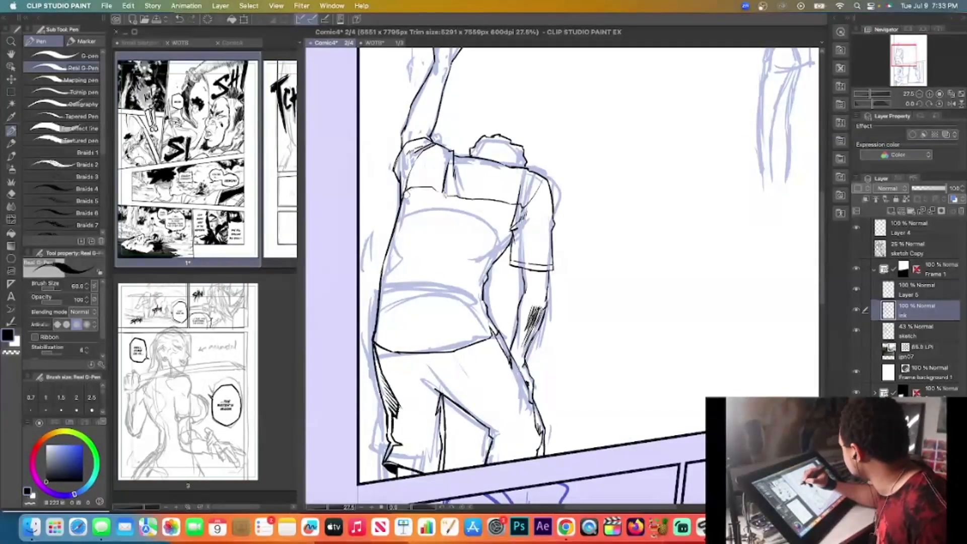
scroll(474, 327, down, 3)
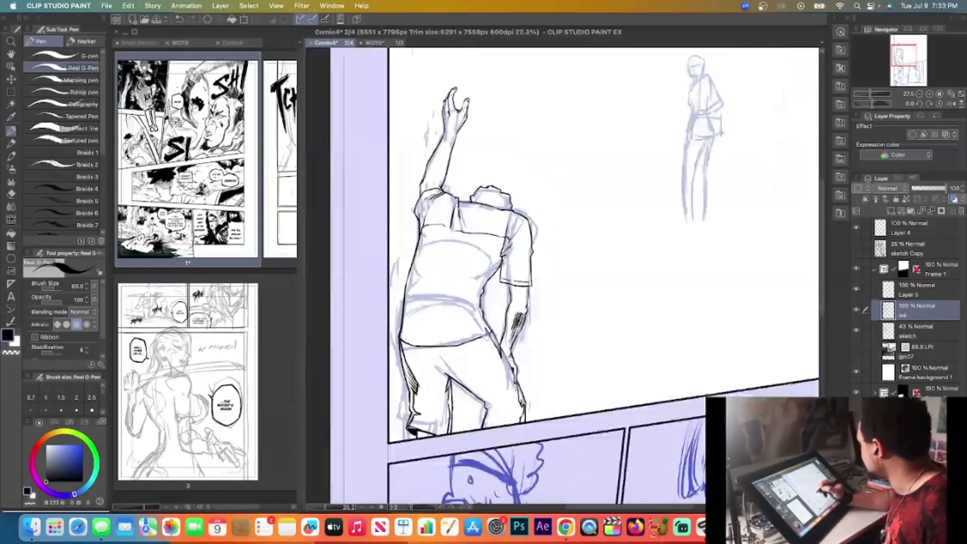
Hide the sketch layer and fill both legs of the foreground figure's trousers with solid black on the ink layer
click(858, 332)
key(w)
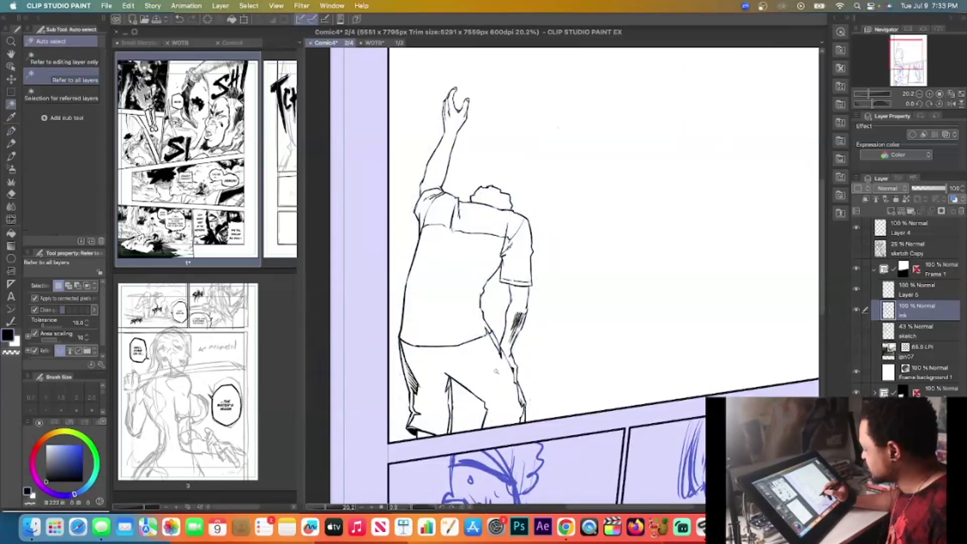
click(541, 412)
key(super+d)
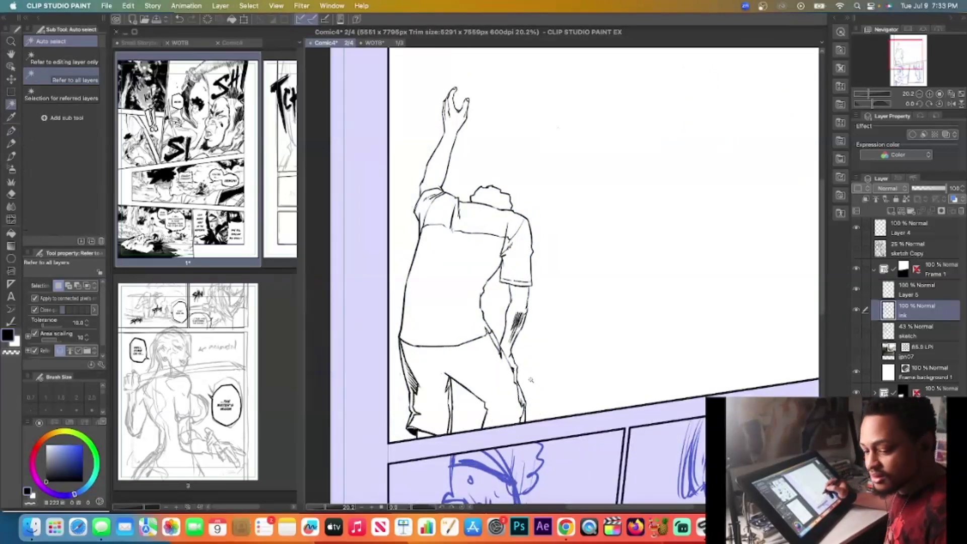
key(p)
scroll(504, 355, up, 3)
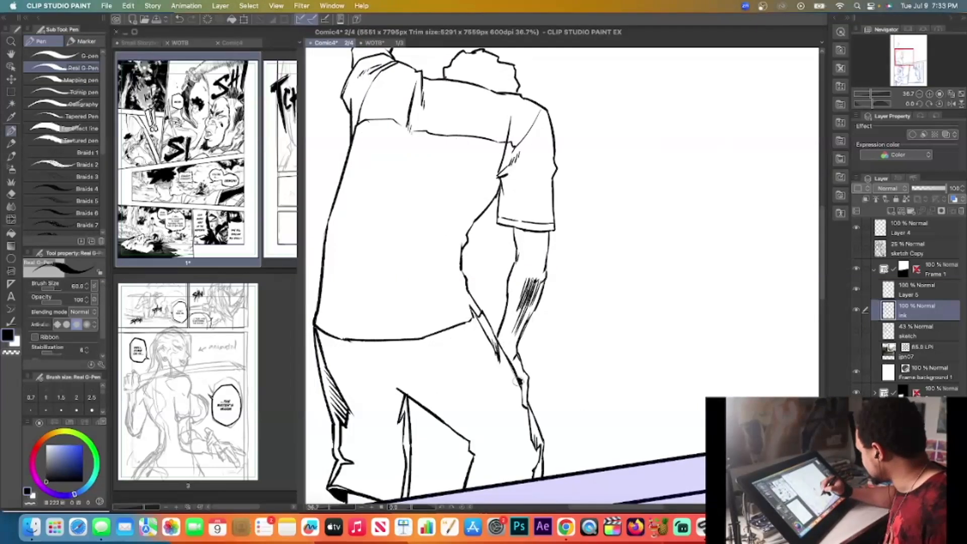
key(w)
click(467, 375)
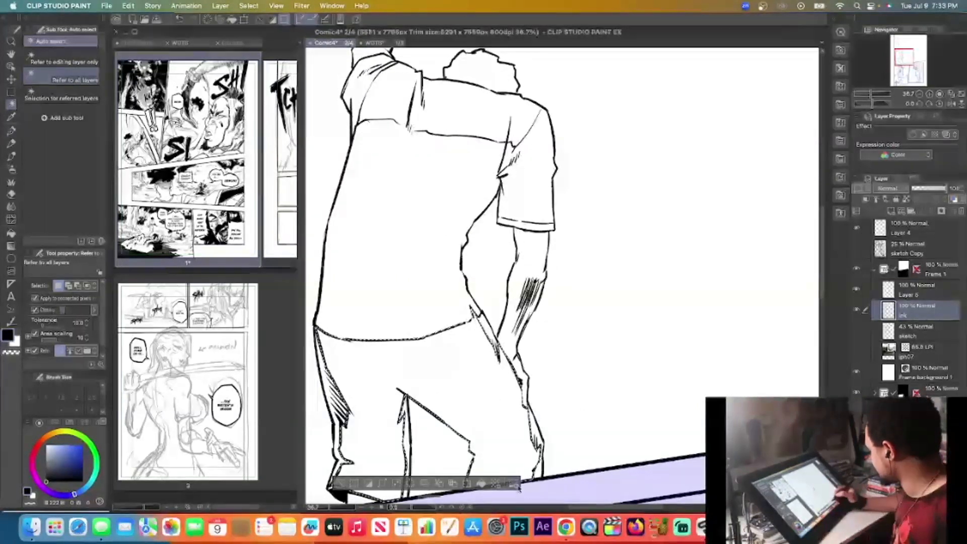
key(alt+BackSpace)
key(super+d)
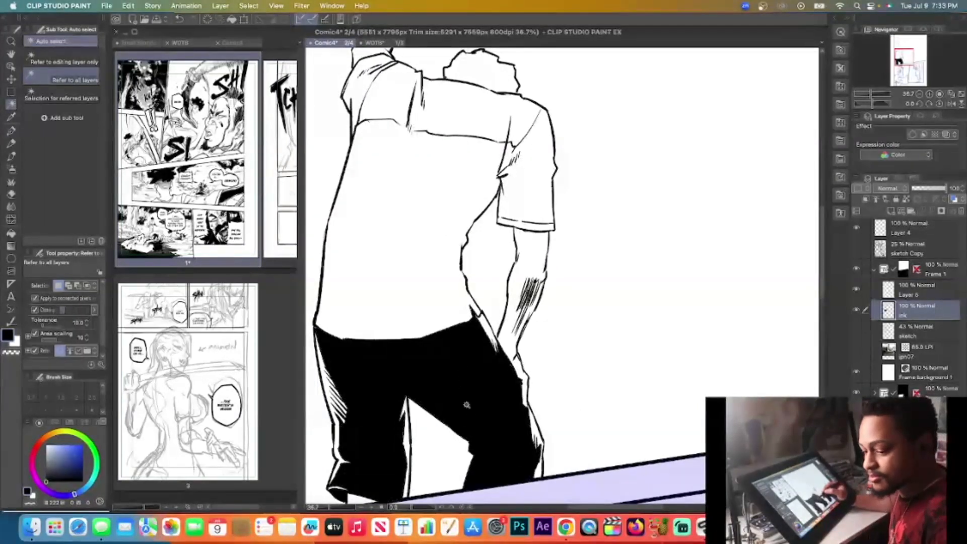
key(p)
scroll(442, 411, down, 1)
scroll(442, 411, up, 1)
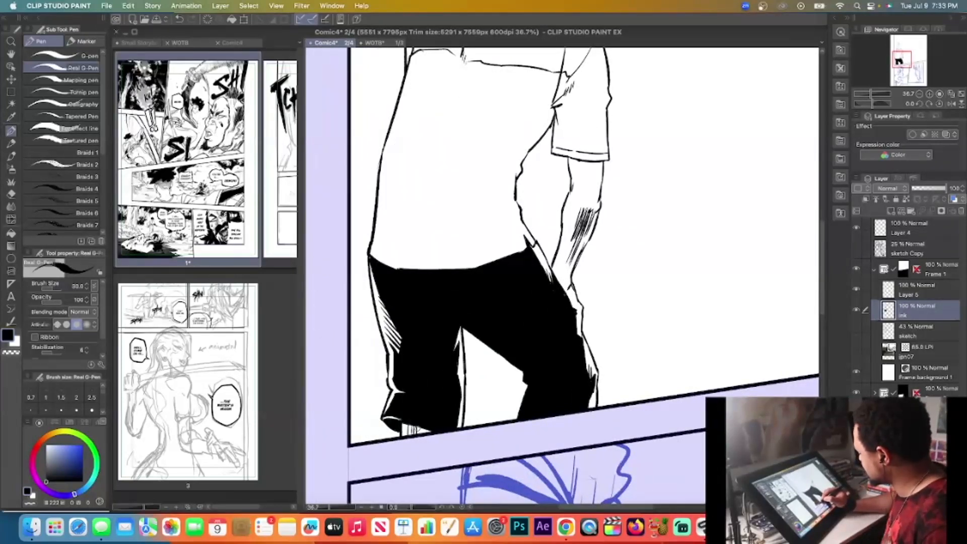
Fill the foreground figure's hair with solid black
scroll(453, 410, down, 4)
scroll(504, 222, up, 3)
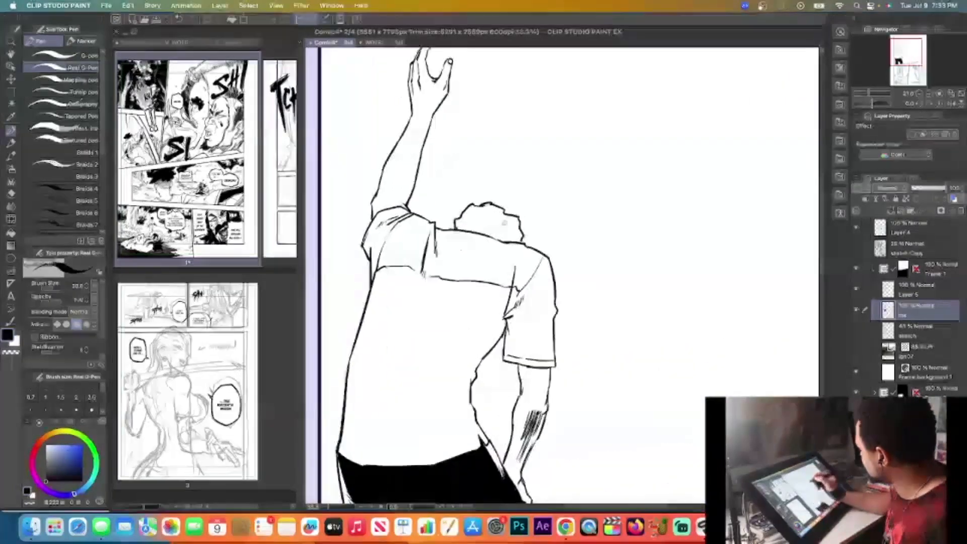
key(w)
click(496, 230)
click(542, 260)
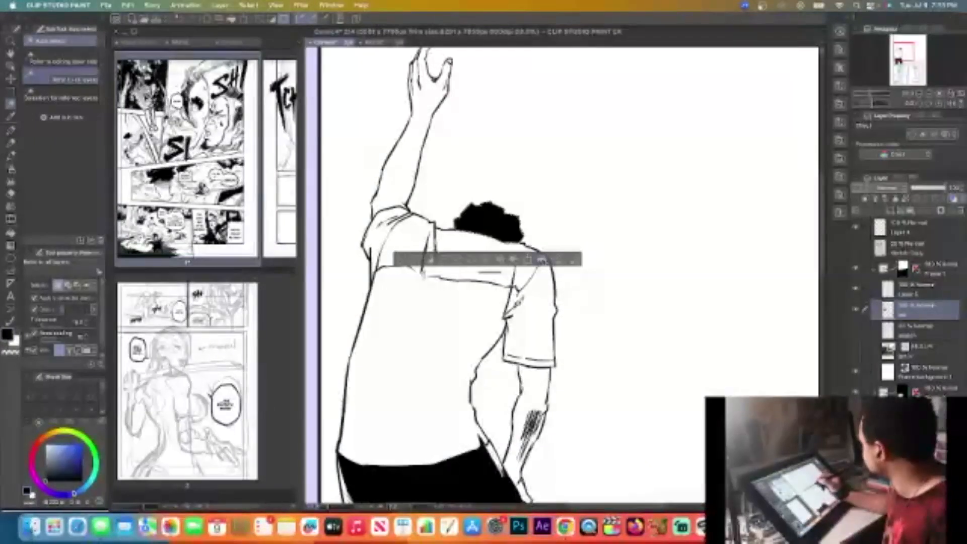
key(ctrl+d)
key(p)
Ink a thin centre line down the back of the foreground figure's shirt, from the yoke seam to the hem
scroll(478, 214, up, 1)
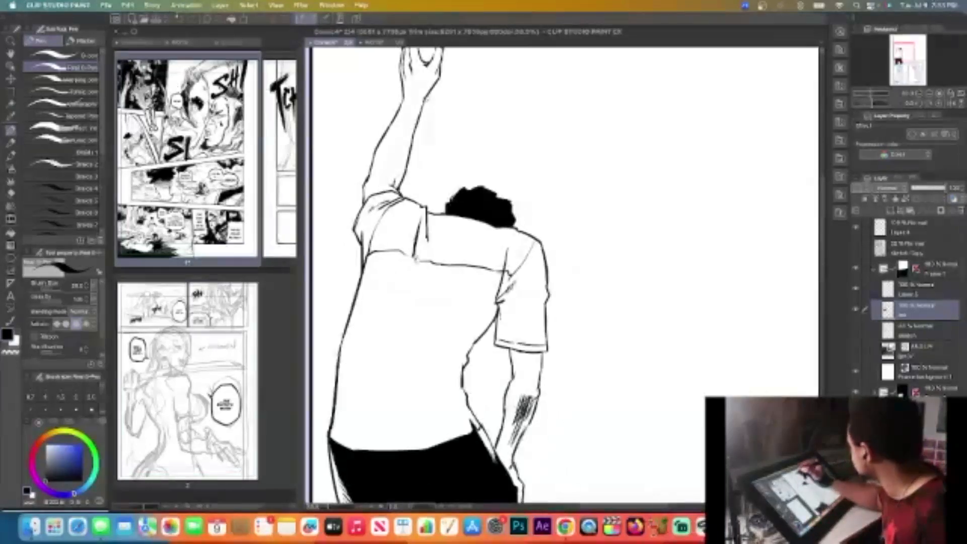
scroll(478, 226, up, 1)
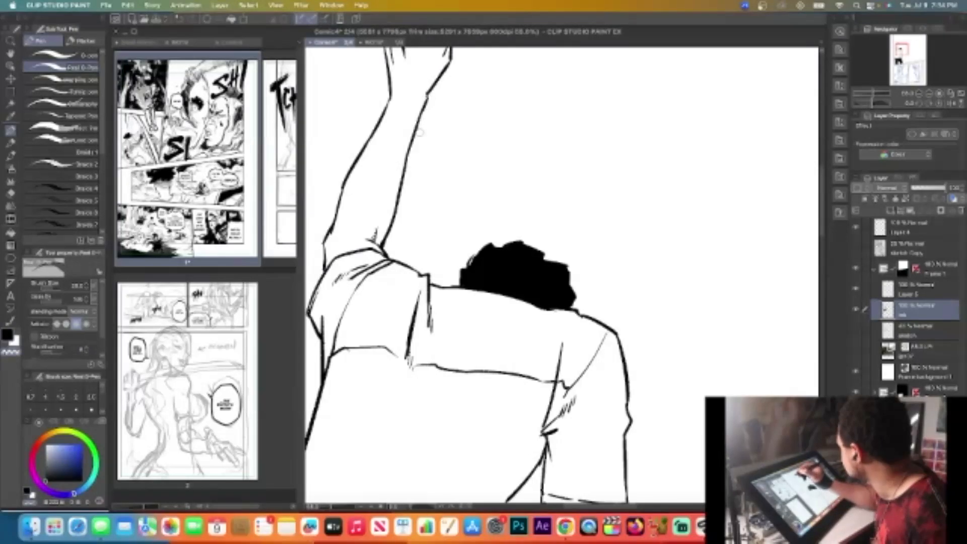
scroll(426, 100, down, 1)
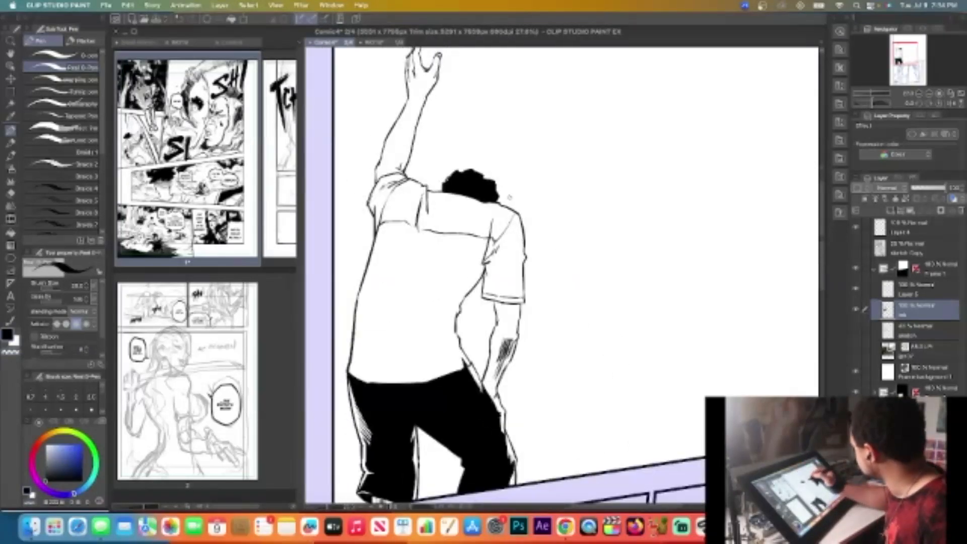
scroll(510, 197, down, 1)
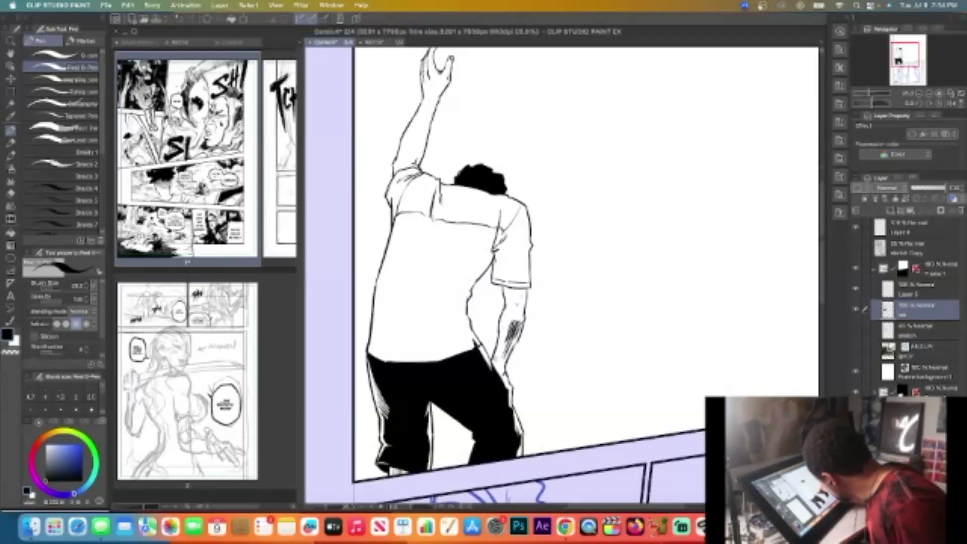
drag(499, 360, 506, 395)
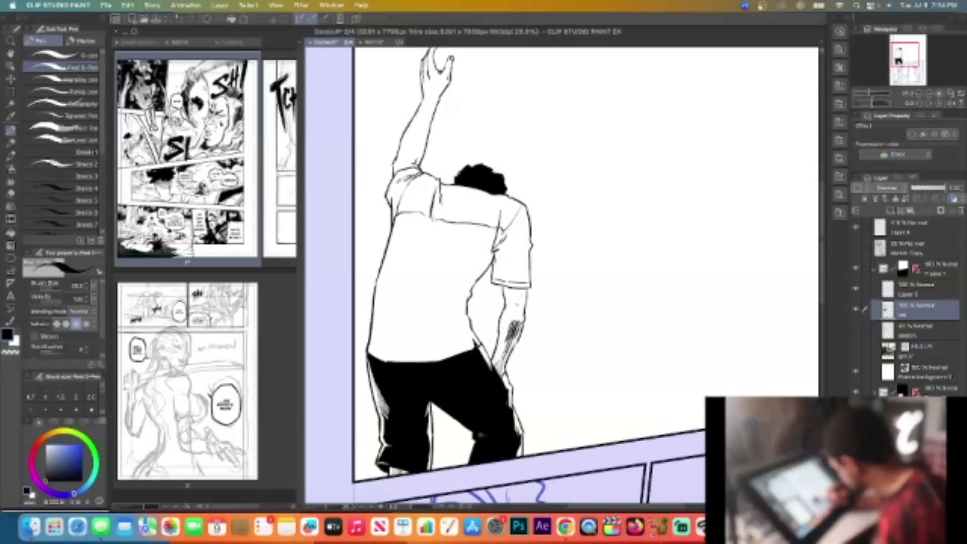
drag(436, 223, 414, 297)
scroll(487, 270, down, 2)
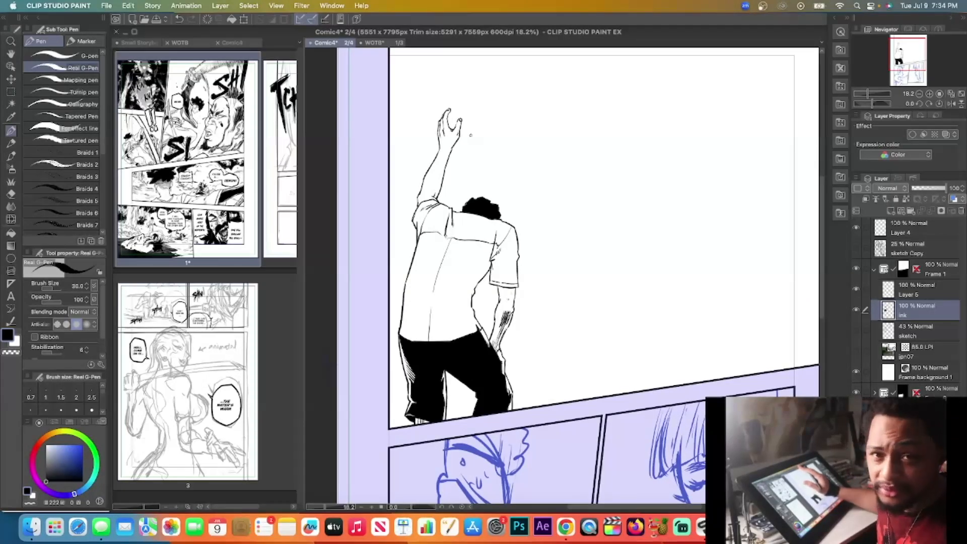
Show the sketch layer again and ink the distant woman's fringe and the crown of her hair with the Real G-Pen at size 15
mouse_move(628, 507)
mouse_down()
mouse_move(655, 507)
mouse_move(643, 508)
mouse_up()
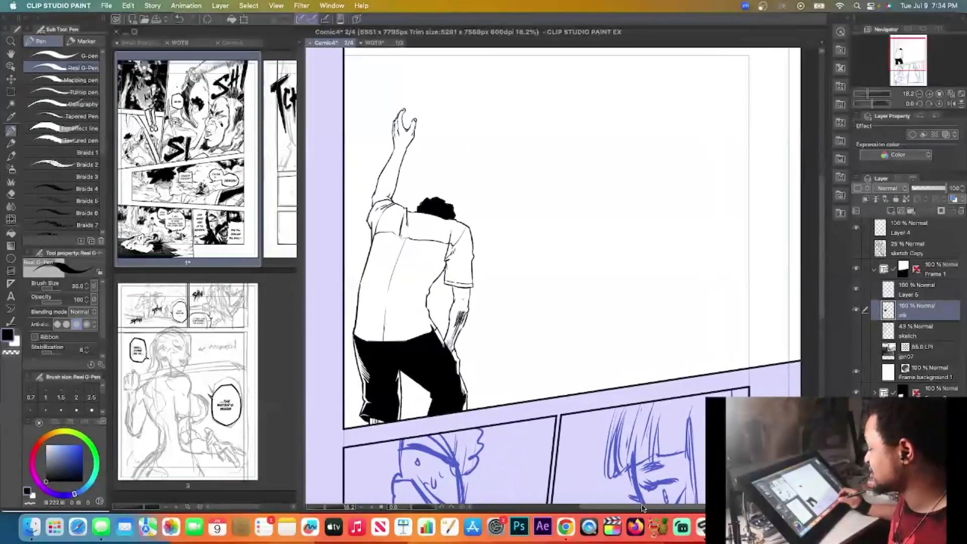
click(856, 331)
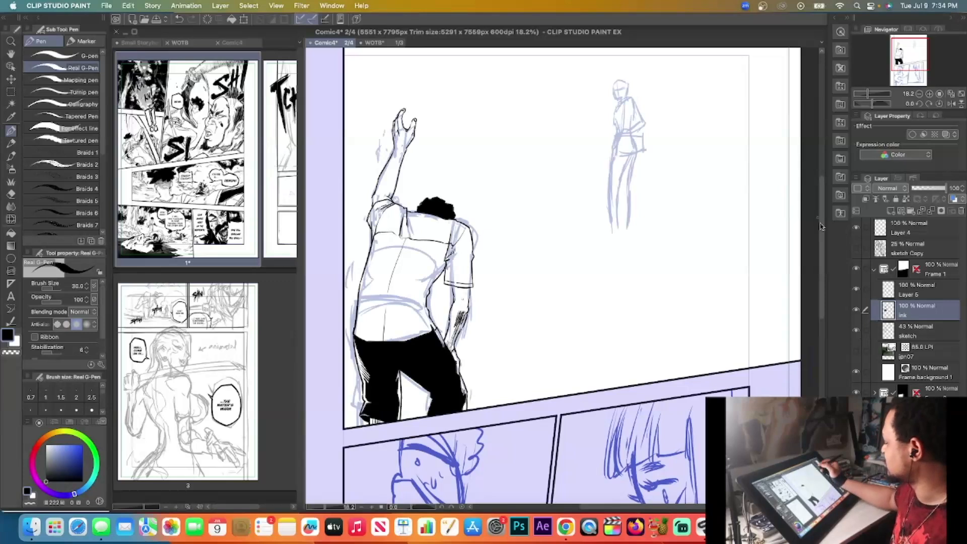
scroll(821, 227, up, 3)
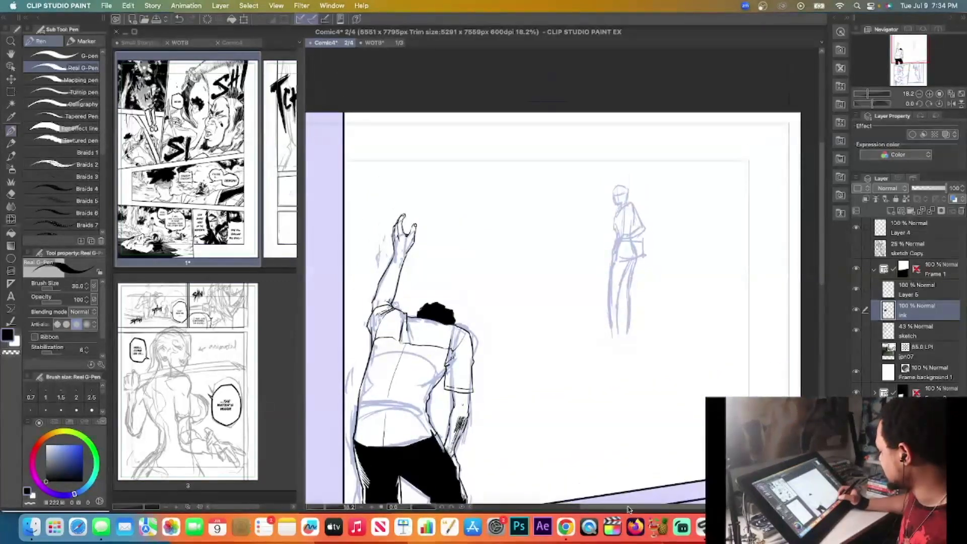
scroll(538, 358, right, 5)
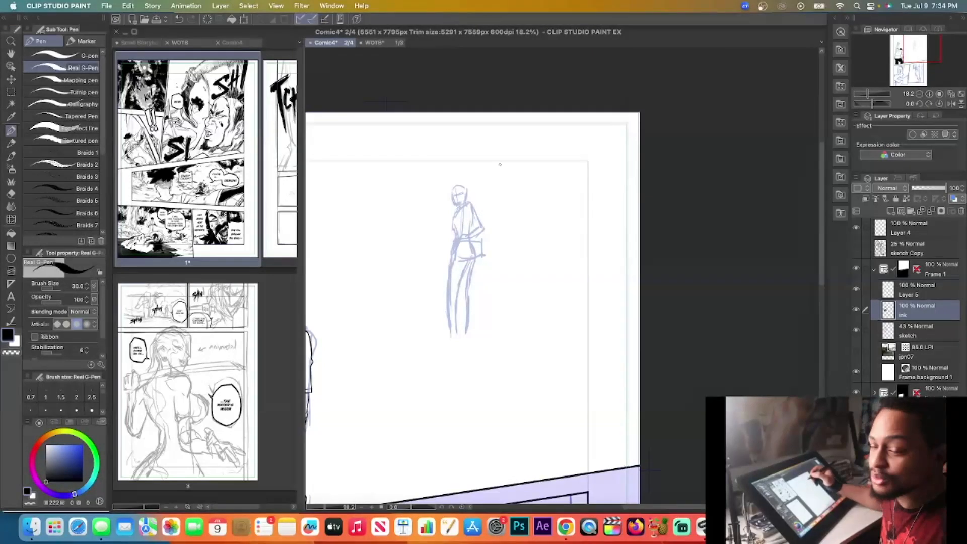
scroll(477, 183, up, 10)
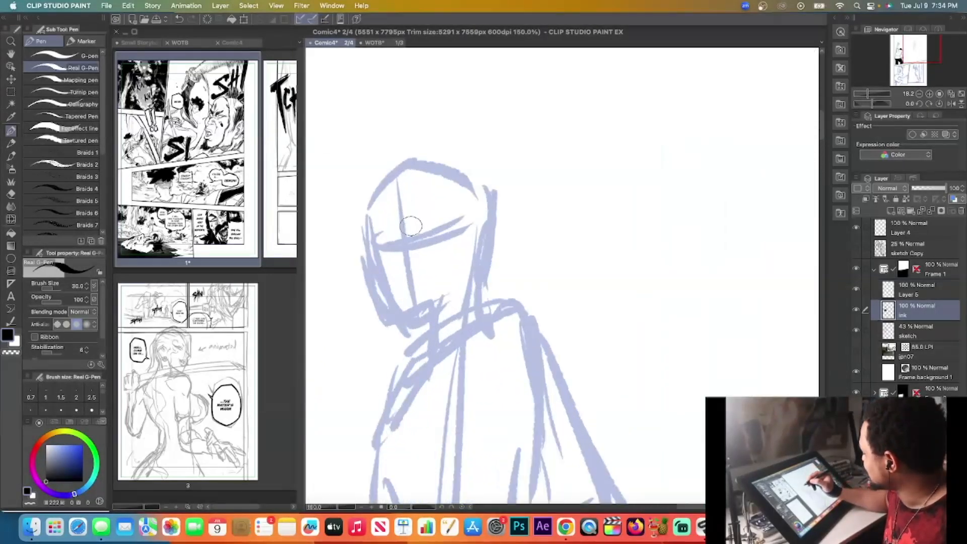
key(bracketleft)
mouse_move(358, 174)
mouse_down()
mouse_move(352, 233)
mouse_move(394, 228)
mouse_move(376, 230)
mouse_up()
key(bracketleft)
mouse_move(385, 180)
mouse_down()
mouse_move(401, 228)
mouse_move(391, 226)
mouse_move(426, 225)
mouse_up()
mouse_move(417, 180)
mouse_down()
mouse_move(427, 219)
mouse_move(454, 216)
mouse_up()
mouse_move(357, 174)
mouse_down()
mouse_move(403, 144)
mouse_move(486, 154)
mouse_move(501, 167)
mouse_up()
drag(455, 191, 468, 294)
drag(465, 219, 469, 350)
key(super+z)
key(super+z)
key(super+z)
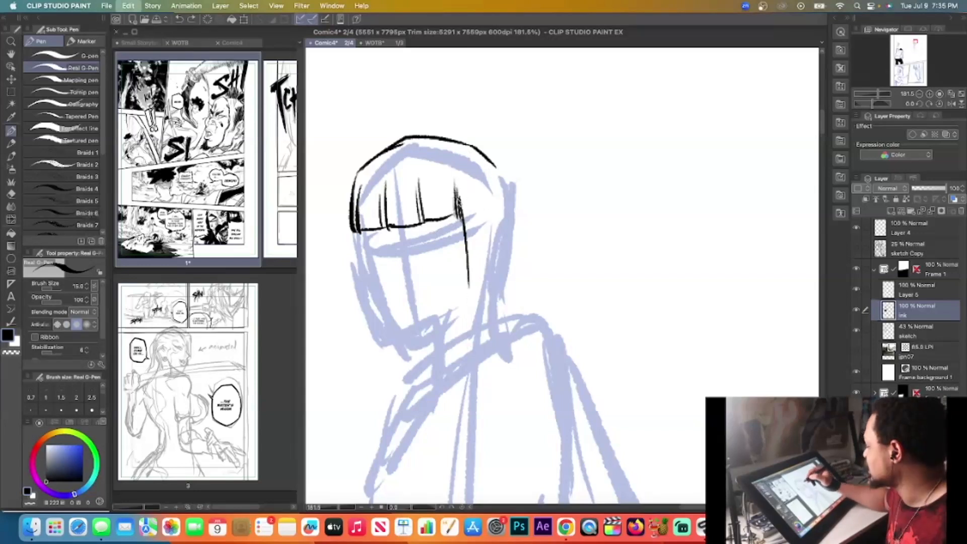
Ink the woman's hair beside the near cheek and down the back of her head, and redraw the fringe's lower edge straighter
mouse_move(455, 187)
mouse_down()
mouse_move(465, 284)
mouse_move(445, 364)
mouse_up()
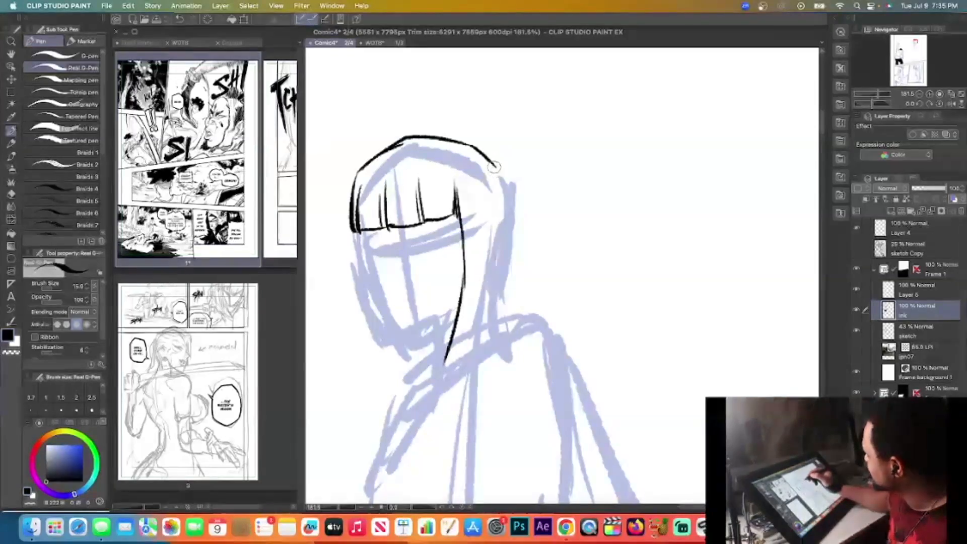
mouse_move(484, 150)
mouse_down()
mouse_move(511, 204)
mouse_move(513, 193)
mouse_move(499, 320)
mouse_move(512, 251)
mouse_move(508, 342)
mouse_up()
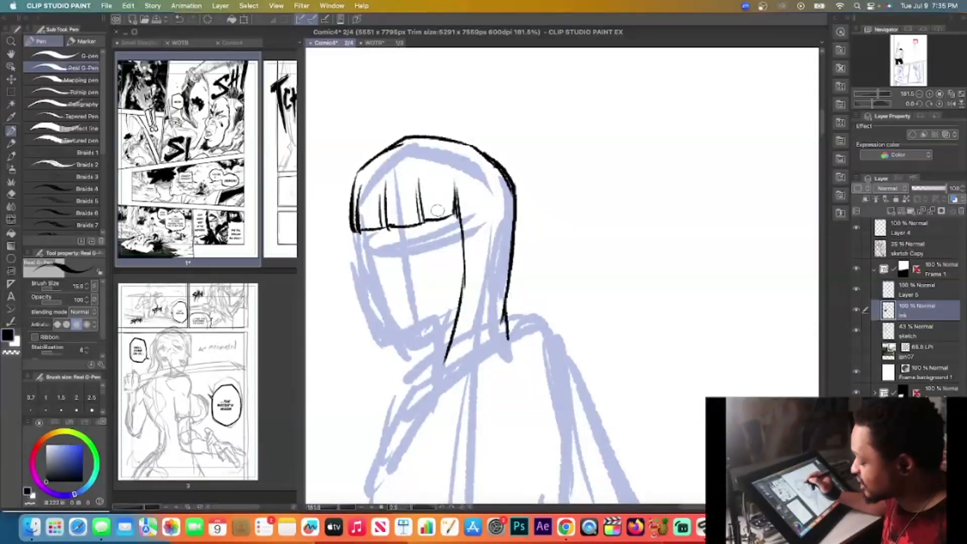
mouse_move(443, 223)
mouse_down()
mouse_move(422, 223)
mouse_move(448, 215)
mouse_up()
key(c)
drag(359, 231, 460, 211)
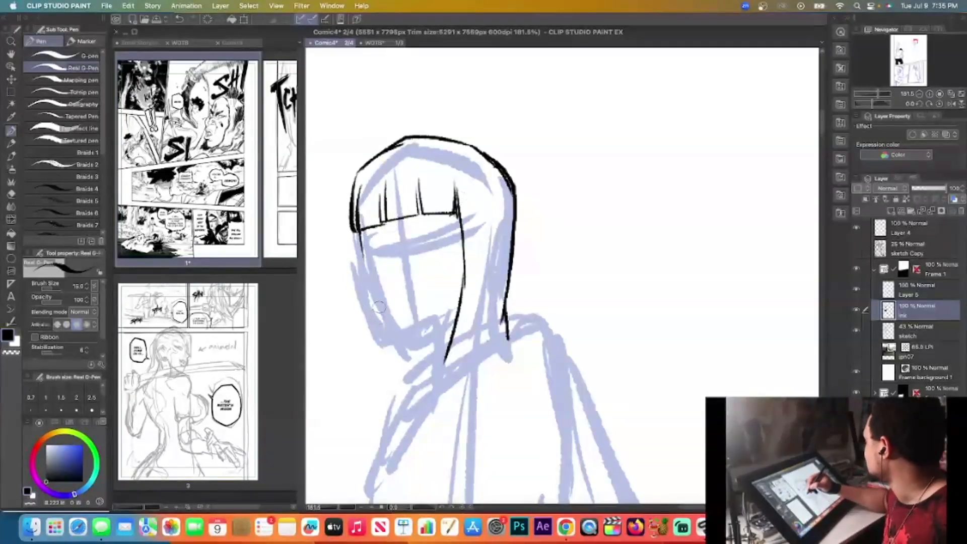
Ink the long lock hanging straight down on the far side of the woman's face to her chest
drag(354, 236, 376, 428)
drag(361, 327, 374, 429)
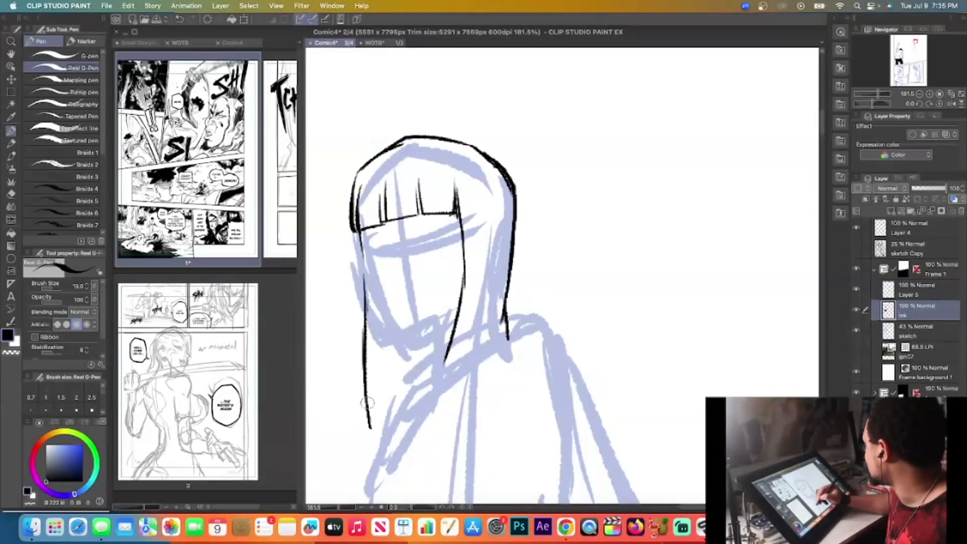
mouse_move(367, 356)
mouse_down()
mouse_move(375, 428)
mouse_move(388, 436)
mouse_up()
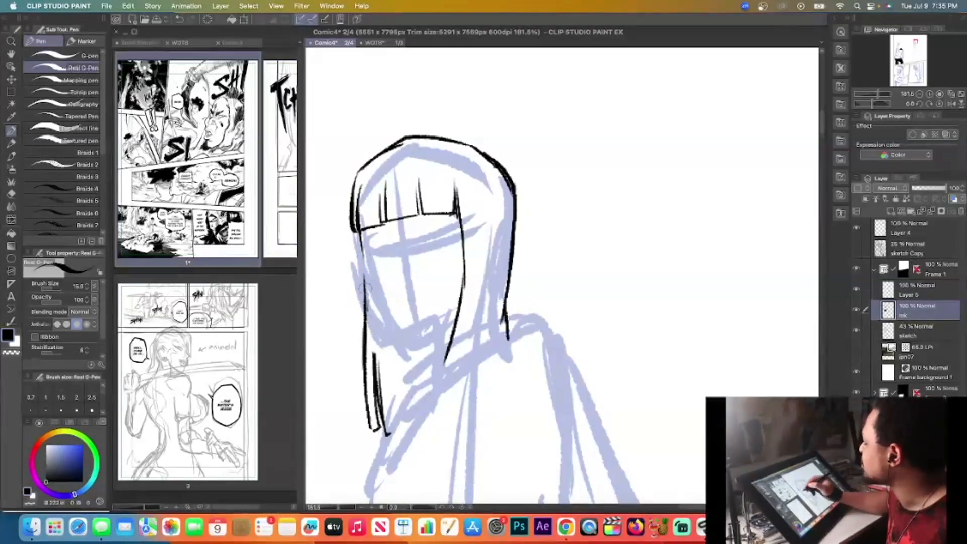
Ink the woman's face contour from the far cheek around the chin and along the near jaw
drag(361, 252, 366, 312)
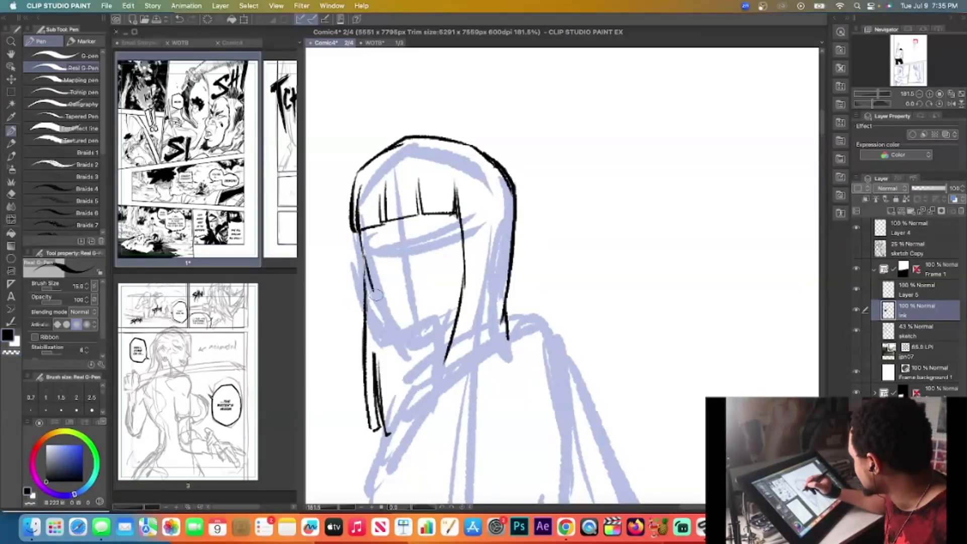
mouse_move(365, 278)
mouse_down()
mouse_move(392, 320)
mouse_move(372, 286)
mouse_move(417, 335)
mouse_up()
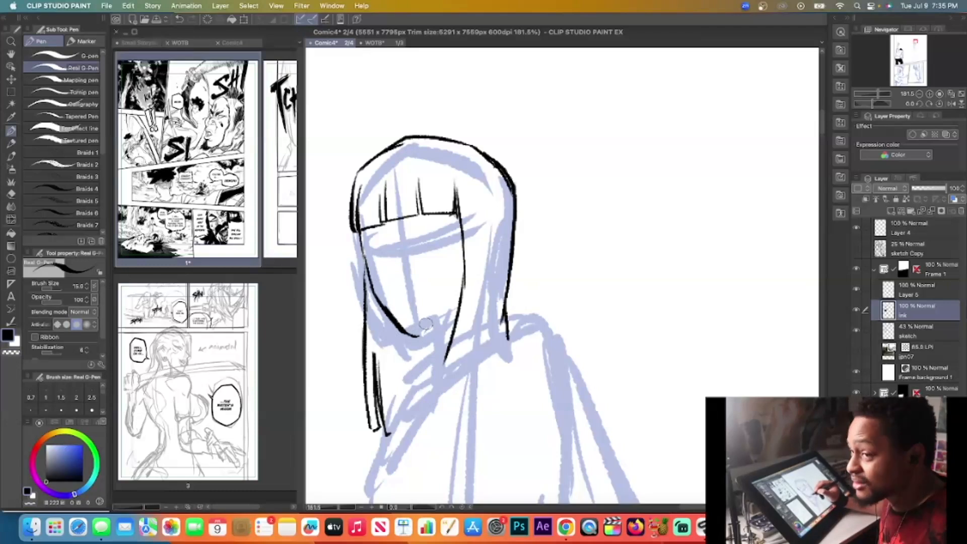
drag(410, 335, 446, 320)
Ink both of the woman's eyes with lashes, irises and pupils, and the nose bridge between them
mouse_move(401, 246)
mouse_down()
mouse_move(376, 239)
mouse_move(390, 238)
mouse_move(366, 251)
mouse_move(394, 243)
mouse_move(367, 250)
mouse_move(363, 240)
mouse_move(393, 239)
mouse_up()
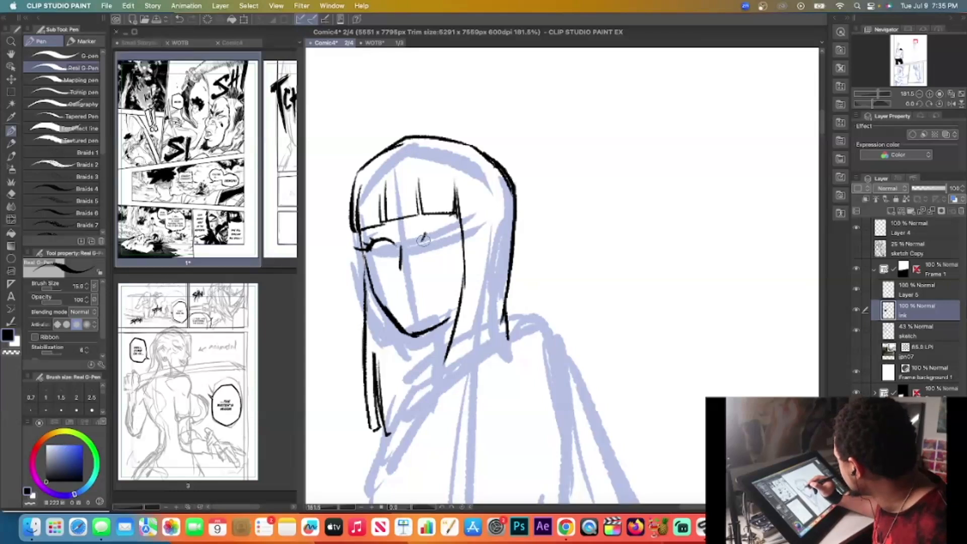
key(c)
mouse_move(428, 231)
mouse_down()
mouse_move(423, 241)
mouse_move(461, 230)
mouse_move(420, 230)
mouse_move(425, 225)
mouse_move(379, 237)
mouse_move(384, 259)
mouse_move(453, 244)
mouse_up()
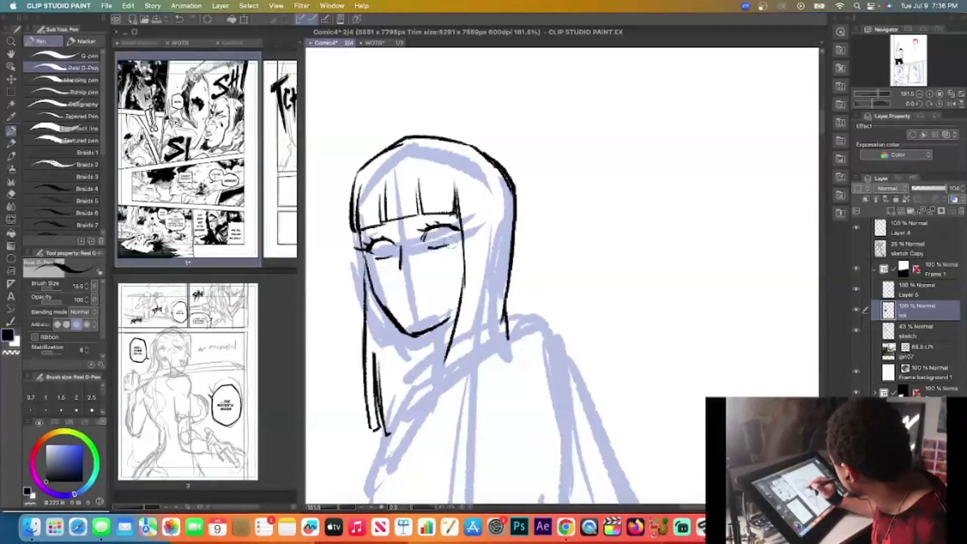
mouse_move(391, 245)
mouse_down()
mouse_move(385, 257)
mouse_move(398, 241)
mouse_move(445, 248)
mouse_move(401, 268)
mouse_up()
key(c)
key(c)
key(c)
key(c)
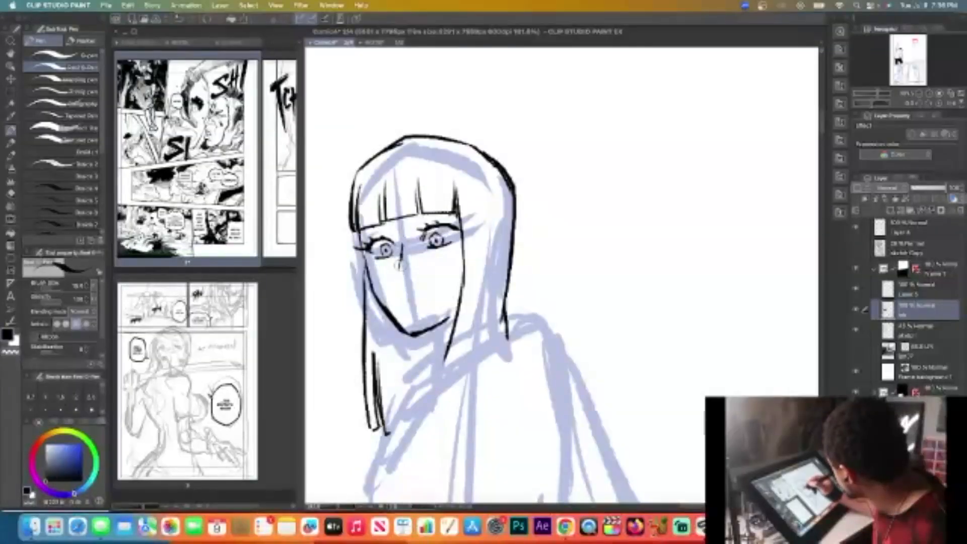
Ink the woman's nose tip and slightly open mouth, and refine the lower edge of the far eye
drag(402, 266, 410, 275)
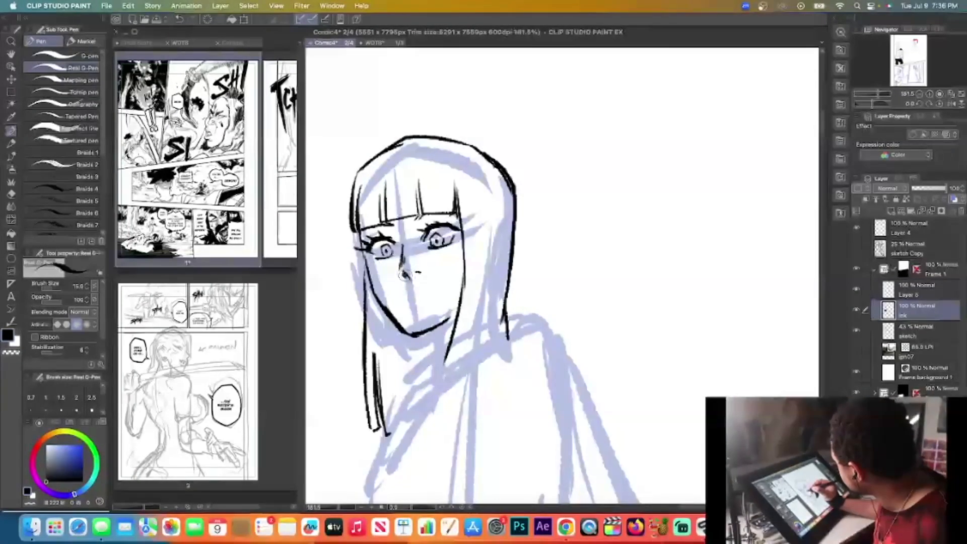
mouse_move(408, 296)
mouse_down()
mouse_move(425, 297)
mouse_move(419, 302)
mouse_up()
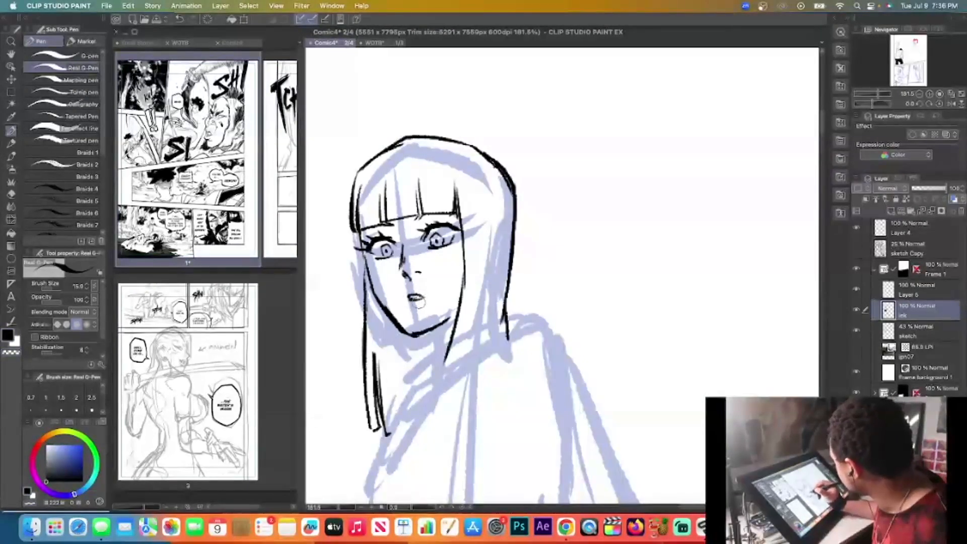
mouse_move(407, 306)
mouse_down()
mouse_move(424, 308)
mouse_move(410, 309)
mouse_move(420, 290)
mouse_up()
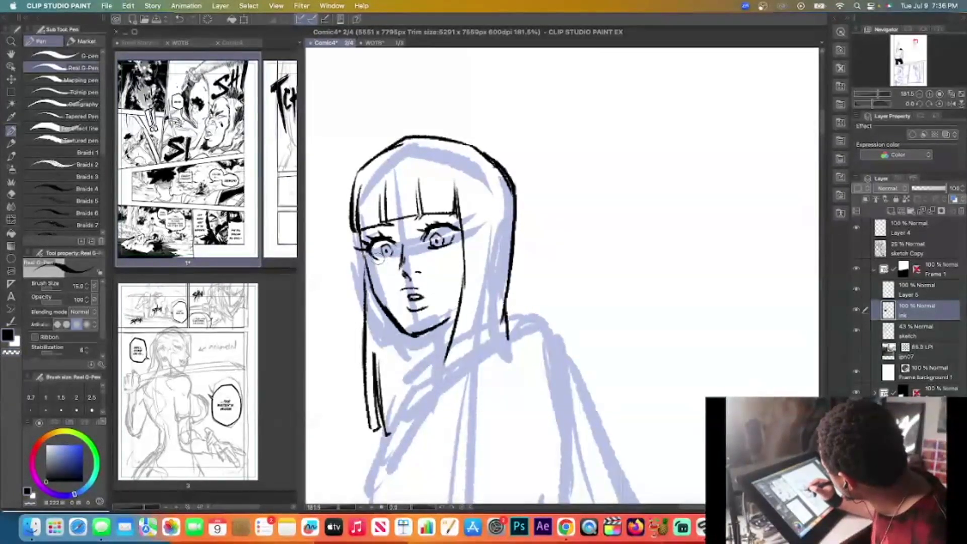
drag(377, 257, 398, 255)
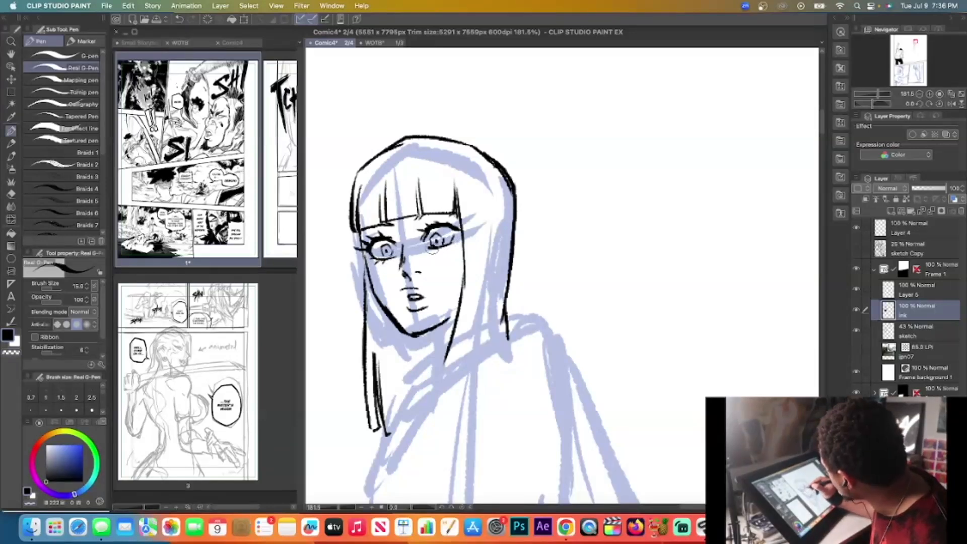
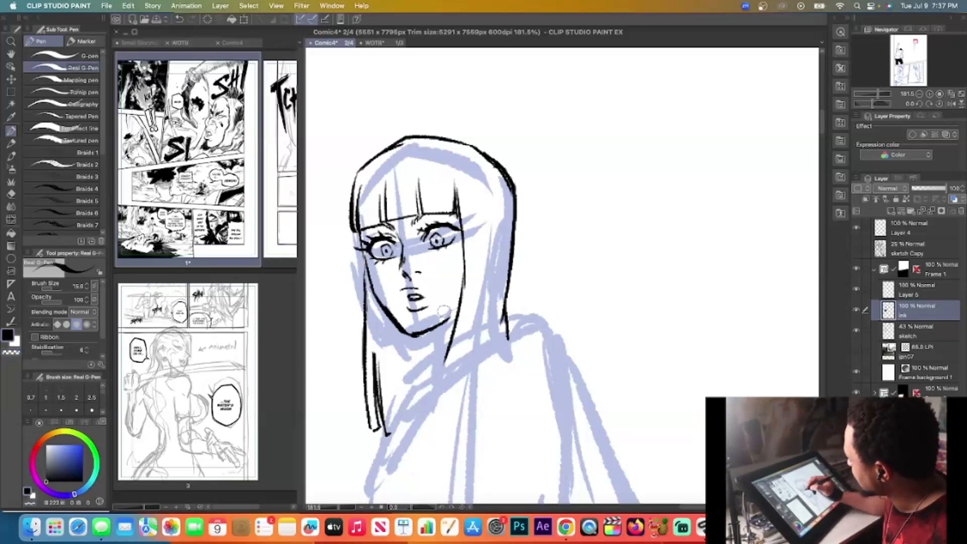
Ink the woman's neck line, the inner strands of her near side hair and the strands hanging beside her neck
drag(428, 334, 437, 355)
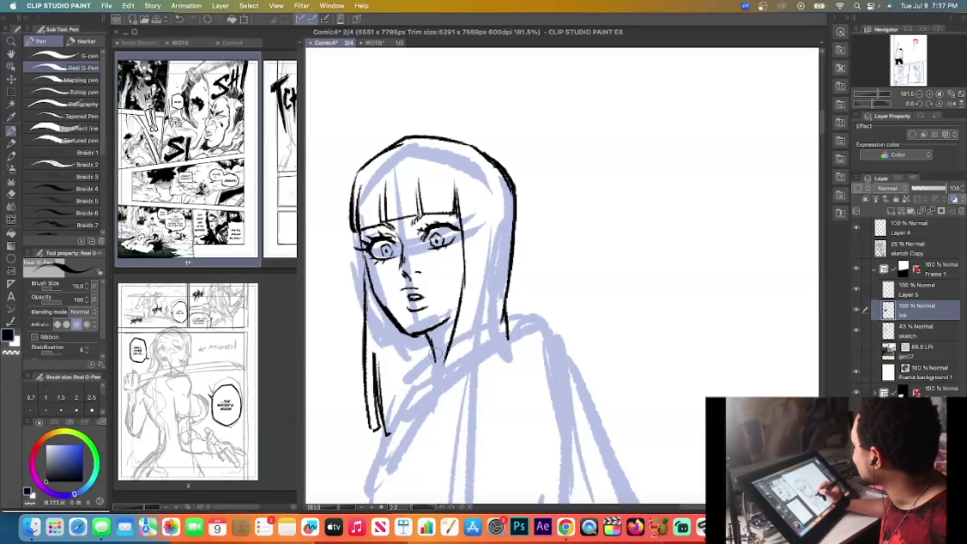
drag(491, 194, 474, 350)
mouse_move(388, 316)
mouse_down()
mouse_move(392, 406)
mouse_move(401, 402)
mouse_move(377, 344)
mouse_move(412, 367)
mouse_move(409, 393)
mouse_up()
mouse_move(426, 330)
mouse_down()
mouse_move(413, 391)
mouse_move(424, 370)
mouse_move(422, 383)
mouse_up()
Erase and re-ink the near hair edge running down beside the woman's eye and cheek
key(c)
drag(465, 278, 460, 310)
key(c)
drag(461, 239, 456, 296)
drag(461, 236, 455, 309)
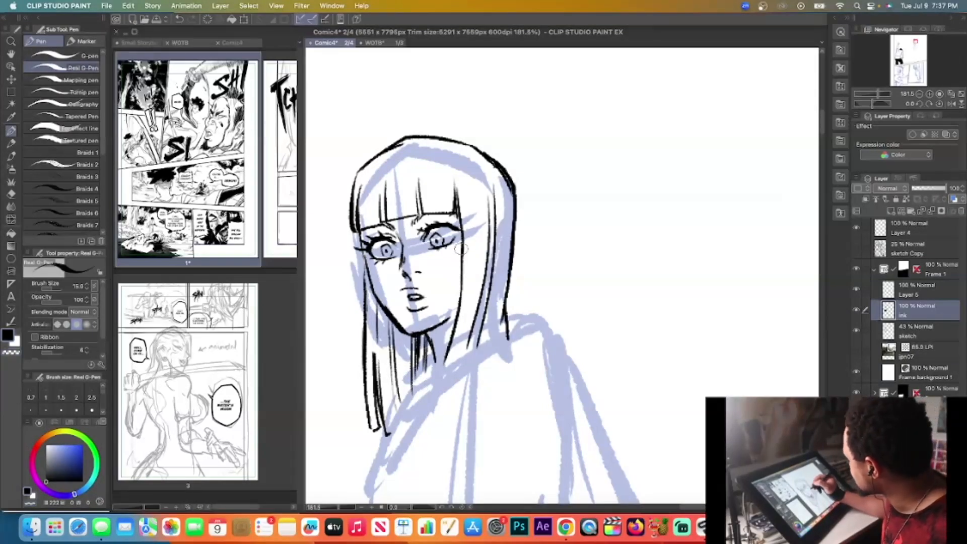
Add a strand to the near end of the woman's bangs and refine the far outline of her hair
key(c)
key(c)
mouse_move(450, 166)
mouse_down()
mouse_move(455, 211)
mouse_move(449, 201)
mouse_up()
key(c)
mouse_move(409, 143)
mouse_down()
mouse_move(357, 173)
mouse_move(365, 166)
mouse_move(356, 224)
mouse_up()
key(c)
key(c)
drag(359, 185, 353, 234)
key(c)
drag(356, 192, 352, 233)
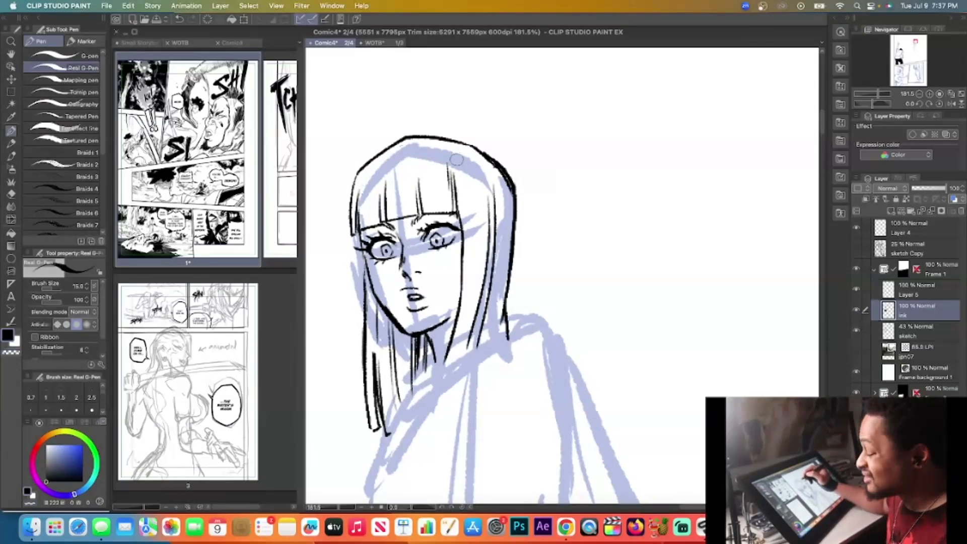
Rework the ink strokes on the woman's neck and hair strands beneath her chin
drag(824, 120, 824, 125)
key(c)
mouse_move(431, 255)
mouse_down()
mouse_move(414, 307)
mouse_move(426, 247)
mouse_move(451, 243)
mouse_move(431, 241)
mouse_move(410, 274)
mouse_move(409, 345)
mouse_up()
key(c)
key(ctrl+z)
key(ctrl+z)
drag(423, 310, 400, 345)
Re-ink the back edge of the woman's hair down to her shoulder and add strands to the near lock's tip
key(super+alt+0)
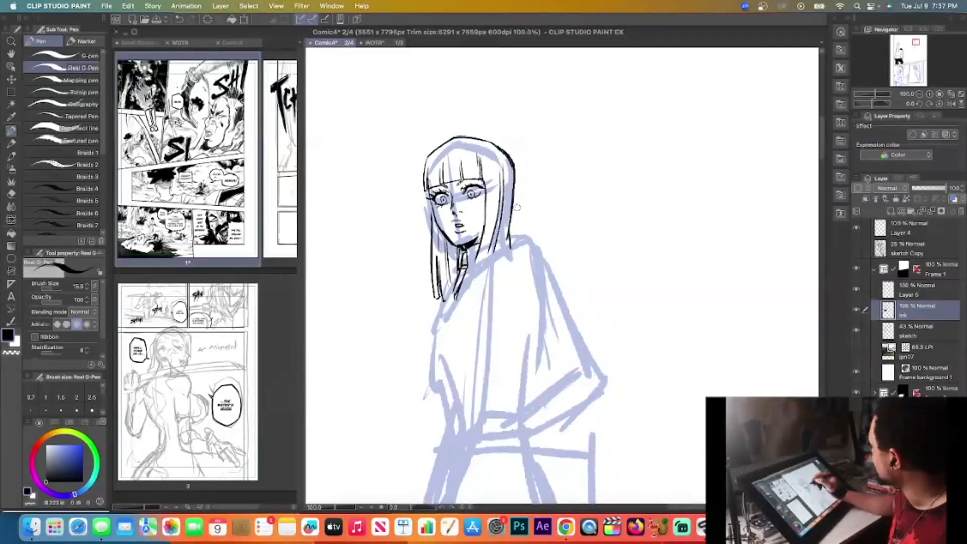
drag(515, 191, 512, 248)
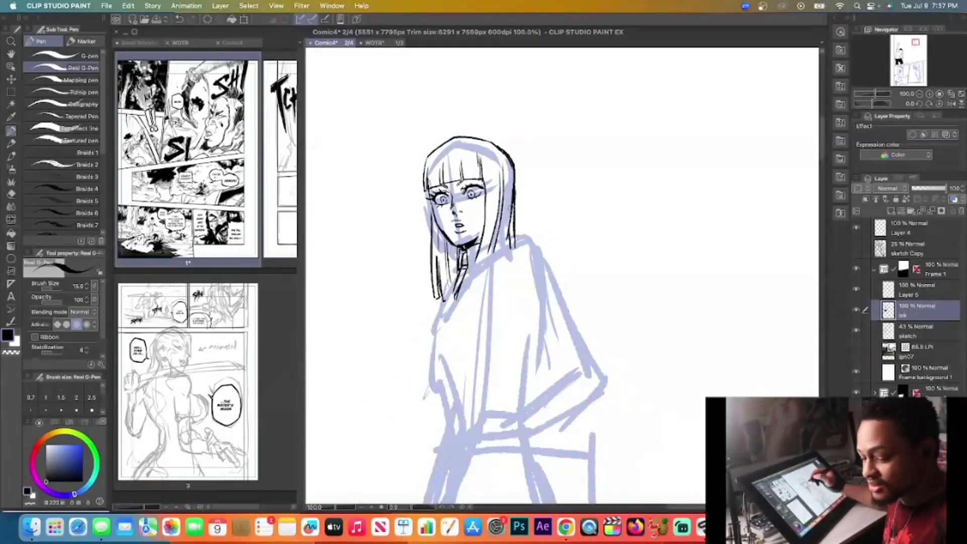
drag(515, 168, 509, 251)
key(ctrl+z)
drag(516, 162, 510, 233)
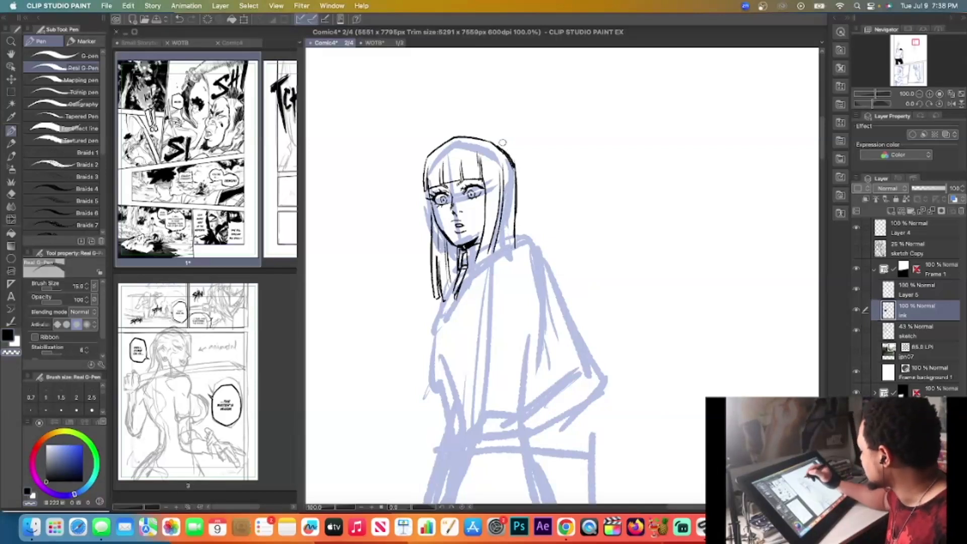
key(ctrl+z)
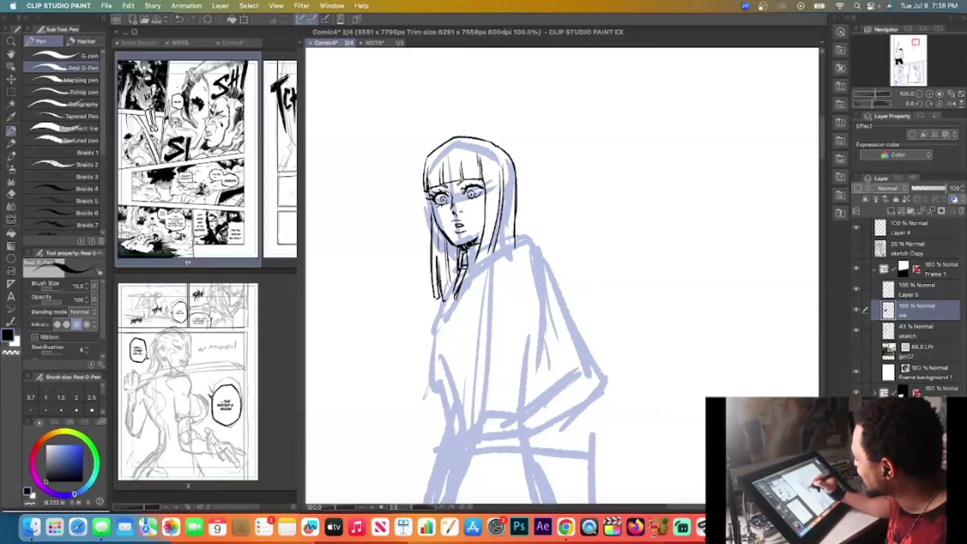
drag(477, 242, 470, 257)
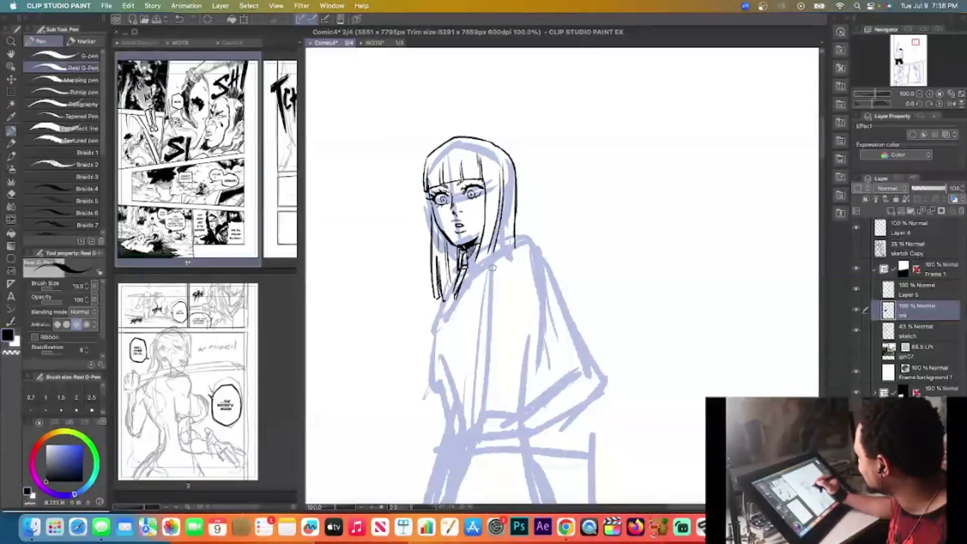
drag(494, 221, 476, 271)
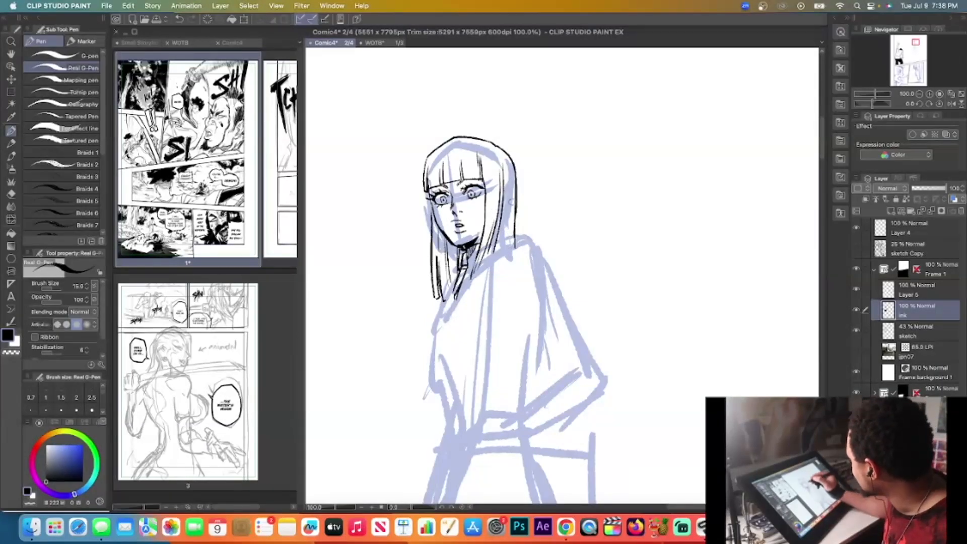
Ink the woman's near shoulder and short sleeve, with its fold and hem above the elbow
mouse_move(513, 196)
mouse_down()
mouse_move(504, 246)
mouse_move(483, 283)
mouse_move(526, 247)
mouse_move(563, 311)
mouse_up()
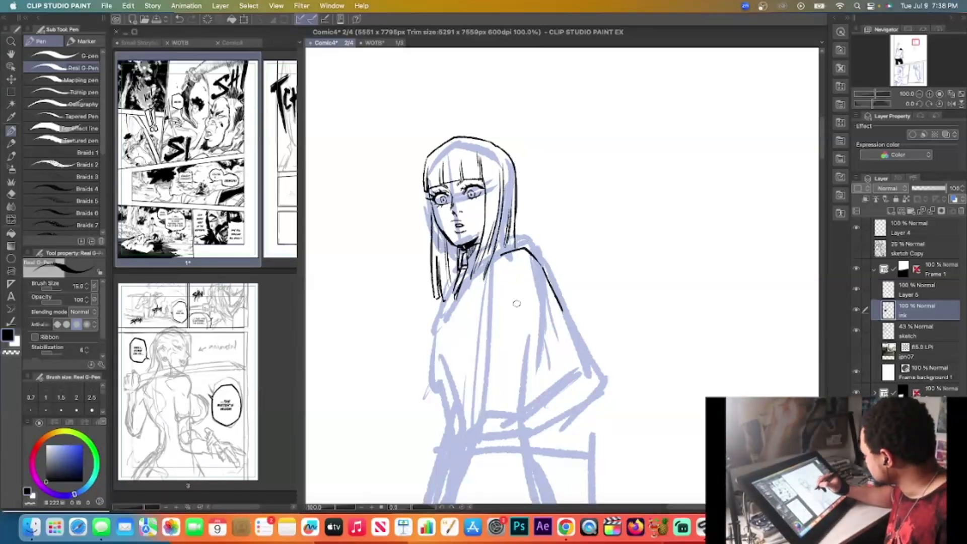
key(super+z)
mouse_move(529, 250)
mouse_down()
mouse_move(548, 281)
mouse_move(519, 288)
mouse_up()
mouse_move(512, 254)
mouse_down()
mouse_move(504, 299)
mouse_move(530, 344)
mouse_move(563, 327)
mouse_up()
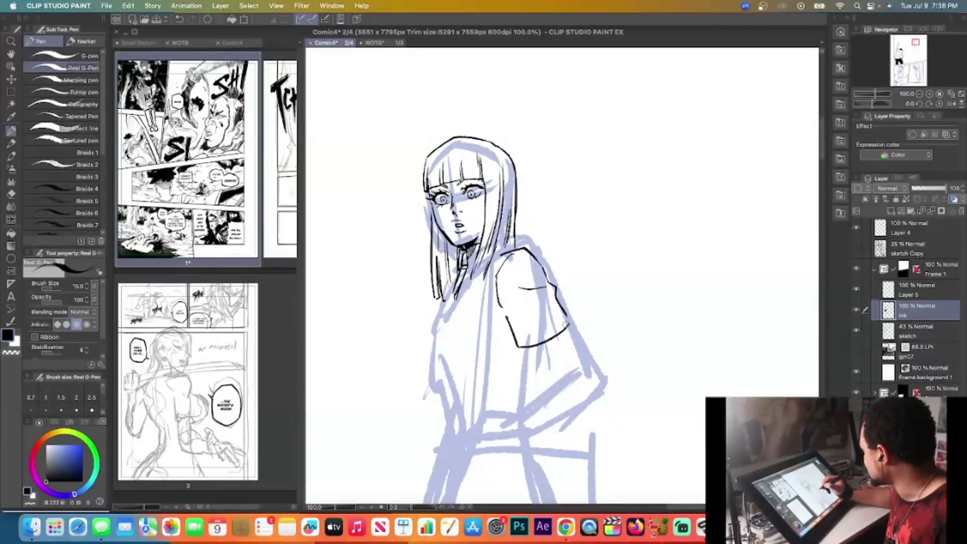
key(ctrl+z)
Ink the woman's bent arm from the sleeve hem around the elbow and along the forearm to the wrist
mouse_move(515, 348)
mouse_down()
mouse_move(541, 343)
mouse_move(531, 343)
mouse_move(568, 318)
mouse_move(592, 357)
mouse_up()
key(c)
key(c)
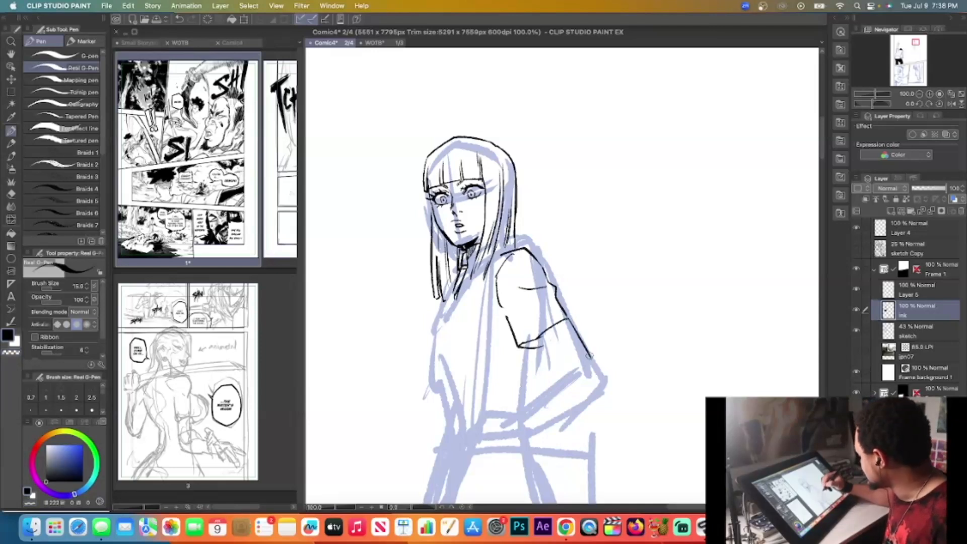
mouse_move(540, 336)
mouse_down()
mouse_move(575, 375)
mouse_move(569, 367)
mouse_move(507, 424)
mouse_move(541, 425)
mouse_move(602, 387)
mouse_up()
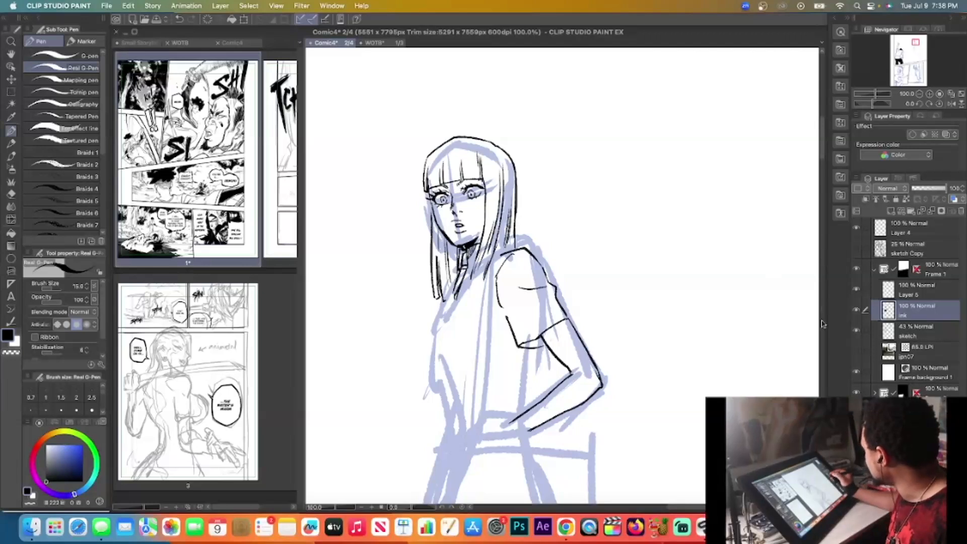
drag(822, 151, 823, 165)
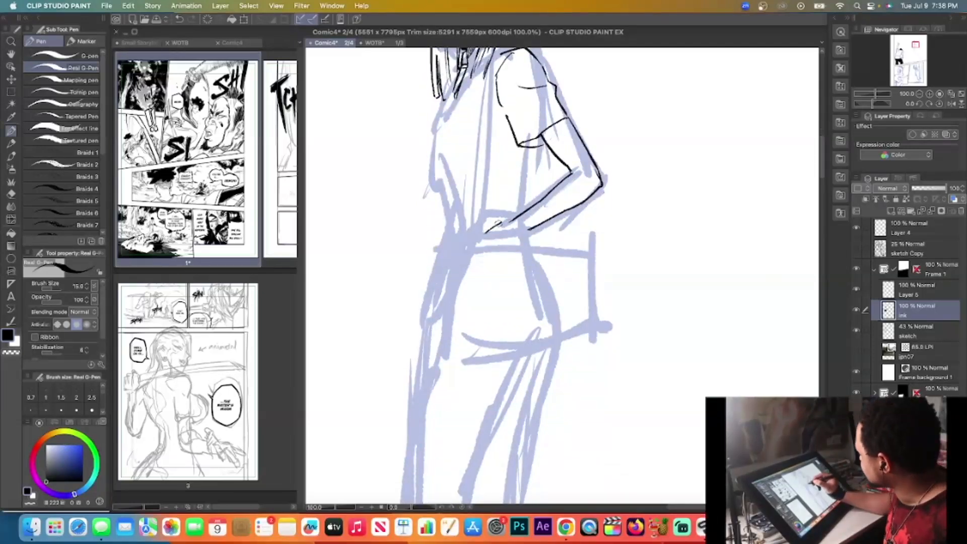
drag(480, 234, 511, 221)
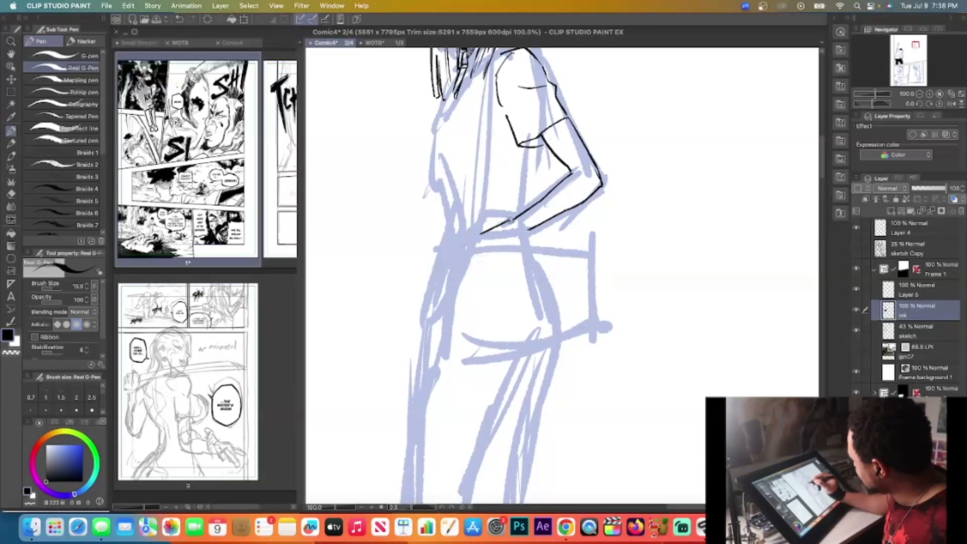
Ink the woman's hand with its fingers pointing down at her hip, and clean up the wrist and fingertips
drag(473, 255, 474, 266)
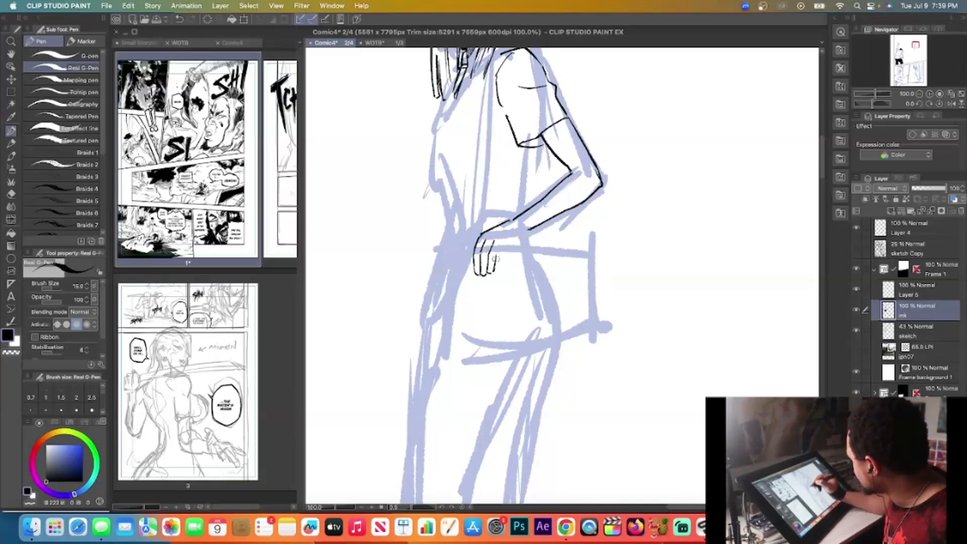
key(c)
key(c)
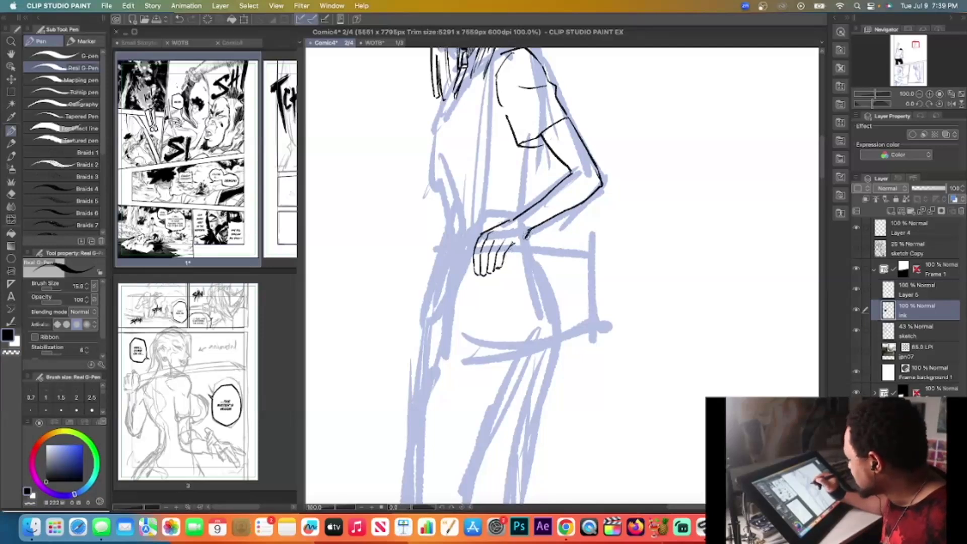
key(c)
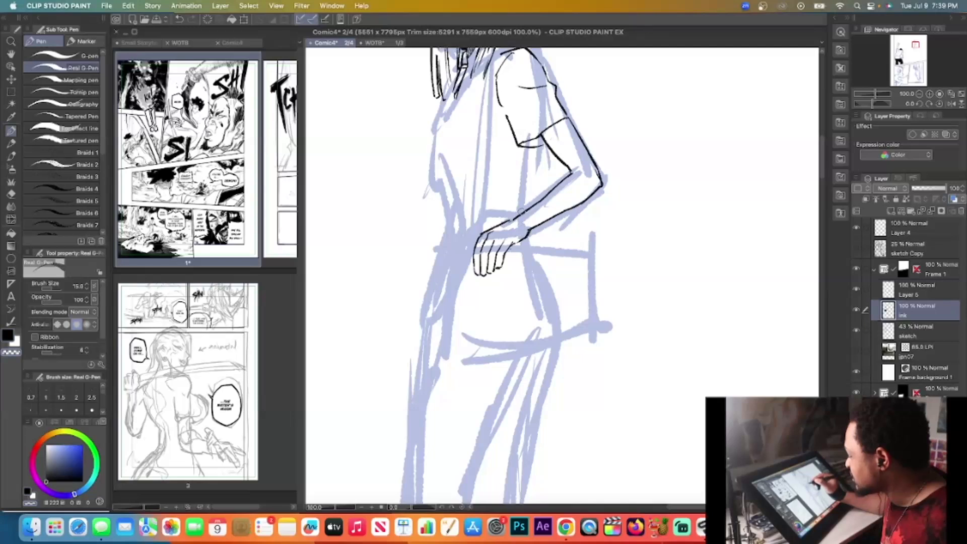
mouse_move(504, 220)
mouse_down()
mouse_move(519, 215)
mouse_move(485, 239)
mouse_up()
key(c)
key(c)
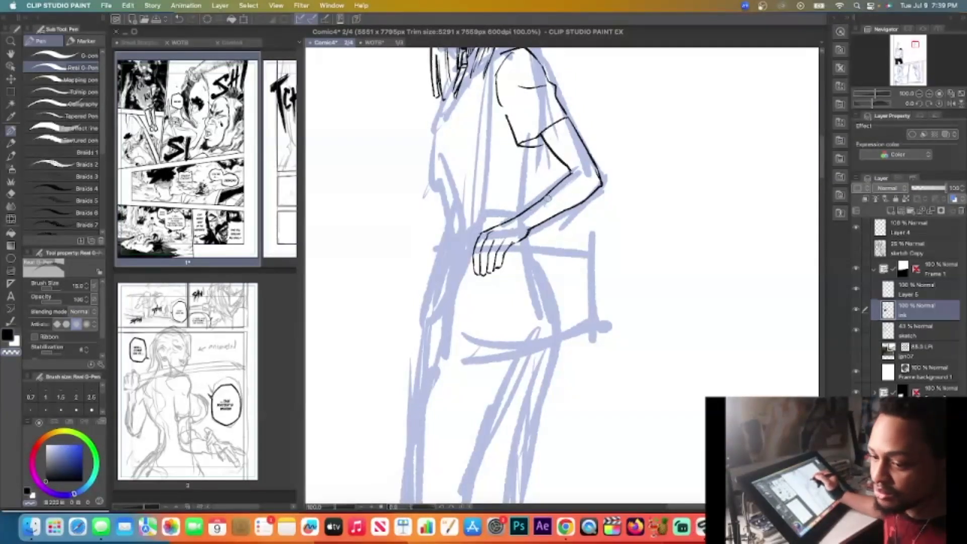
key(c)
key(c)
drag(507, 257, 498, 267)
key(c)
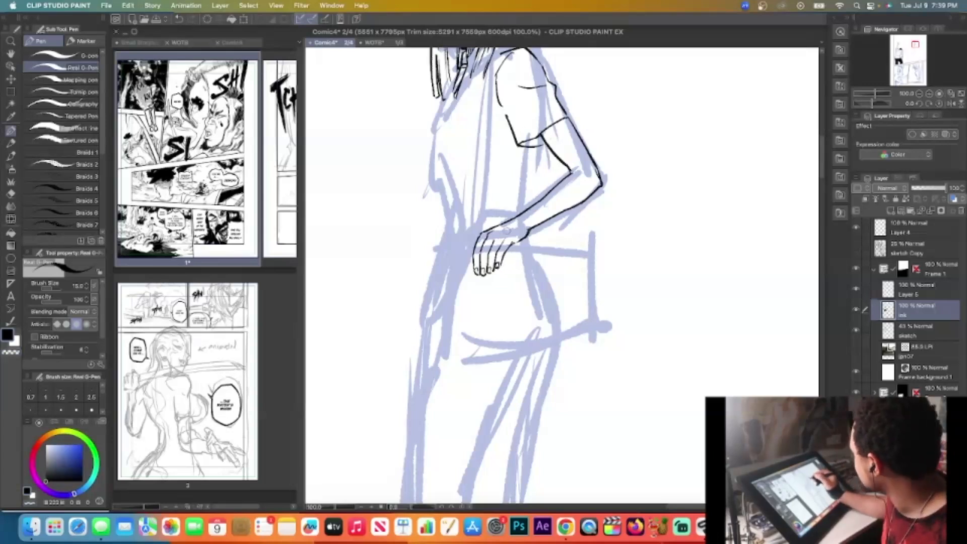
Ink the rectangular bag outline around the woman's hand at her hip
mouse_move(476, 236)
mouse_down()
mouse_move(445, 244)
mouse_move(445, 353)
mouse_move(538, 330)
mouse_up()
mouse_move(524, 241)
mouse_down()
mouse_move(574, 249)
mouse_move(559, 326)
mouse_up()
drag(560, 268, 559, 330)
mouse_move(447, 337)
mouse_down()
mouse_move(550, 345)
mouse_move(544, 349)
mouse_up()
key(c)
mouse_move(446, 348)
mouse_down()
mouse_move(538, 348)
mouse_move(525, 337)
mouse_move(493, 341)
mouse_move(553, 338)
mouse_up()
key(c)
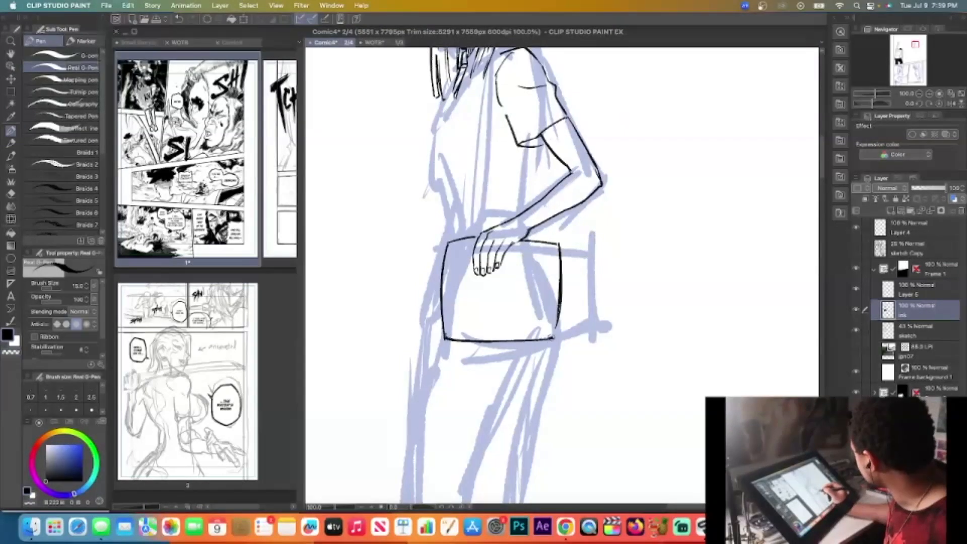
Add a new layer above the ink layer and name it balloon
scroll(571, 230, down, 10)
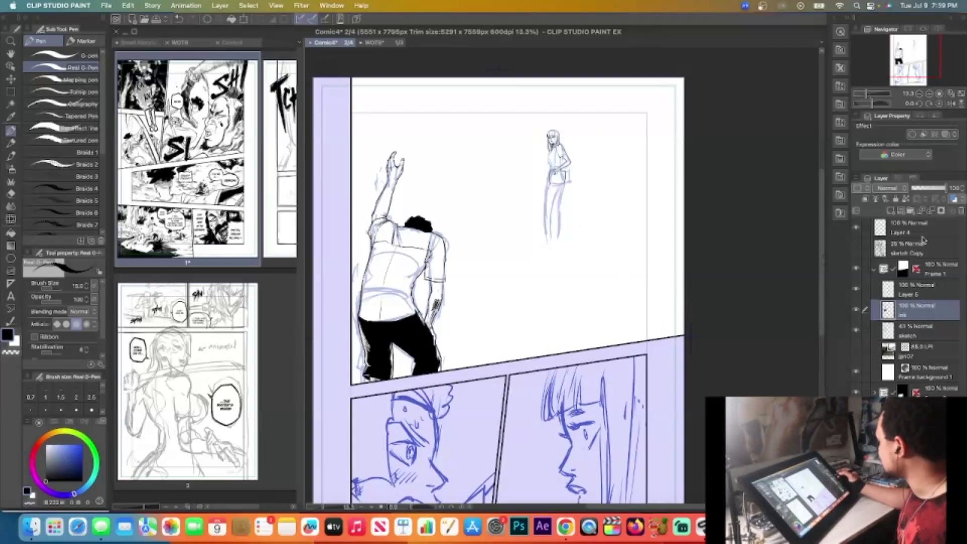
click(891, 211)
double_click(908, 315)
text(collision)
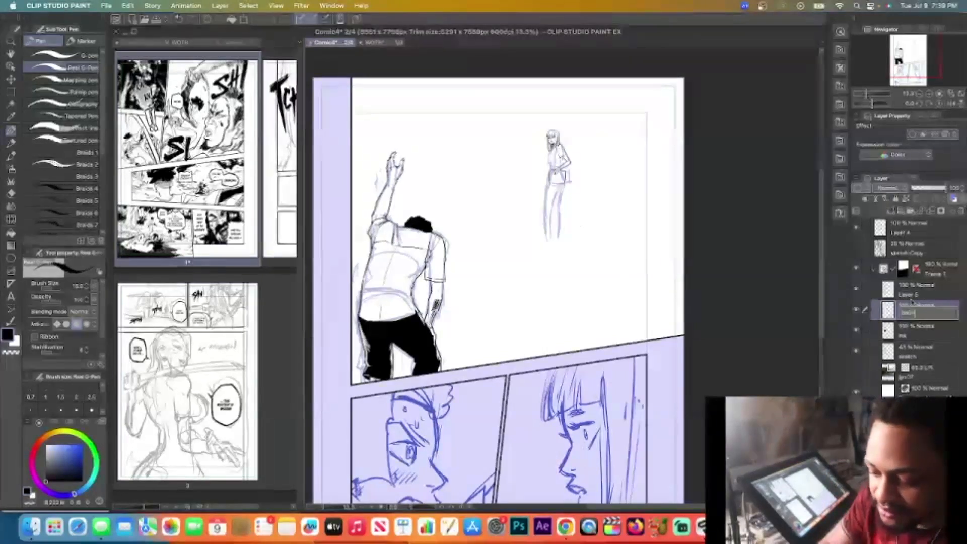
Set the pen size to 120 and draw a jagged four-cornered speech balloon between the man and the woman
key(bracketright)
key(bracketright)
key(bracketright)
key(bracketright)
key(bracketright)
key(bracketright)
key(bracketright)
key(bracketright)
key(bracketright)
key(bracketright)
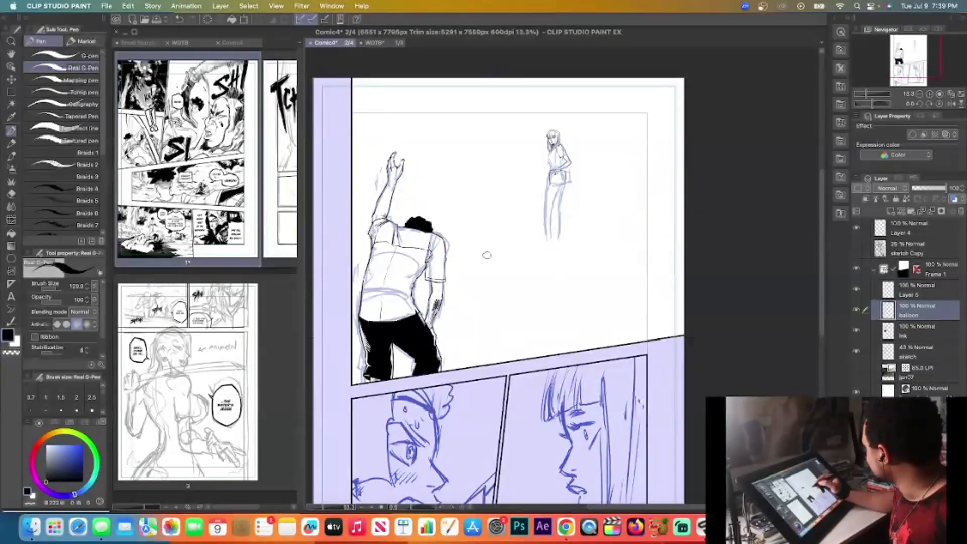
scroll(478, 256, up, 5)
scroll(477, 268, down, 5)
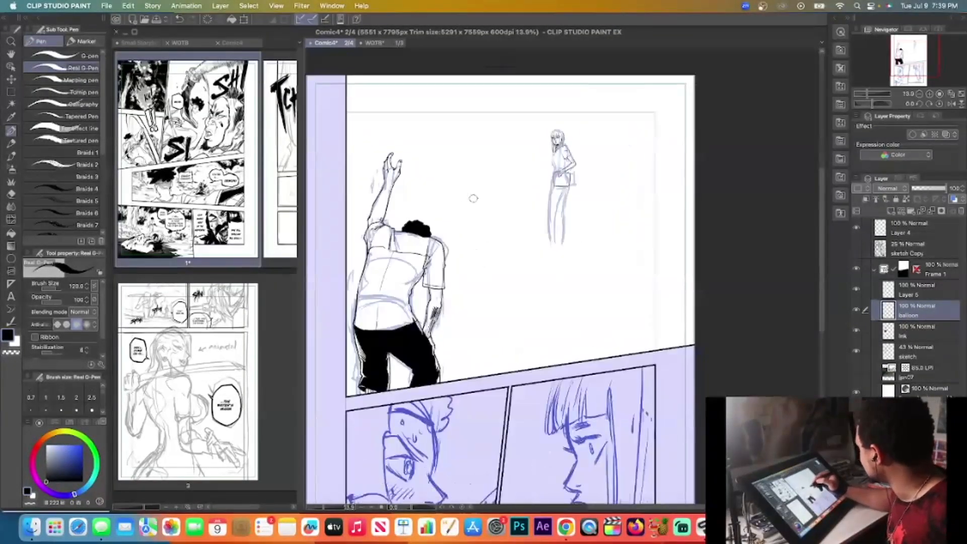
mouse_move(470, 189)
mouse_down()
mouse_move(468, 137)
mouse_move(506, 134)
mouse_move(526, 119)
mouse_move(526, 167)
mouse_up()
mouse_move(470, 191)
mouse_down()
mouse_move(469, 222)
mouse_move(526, 217)
mouse_up()
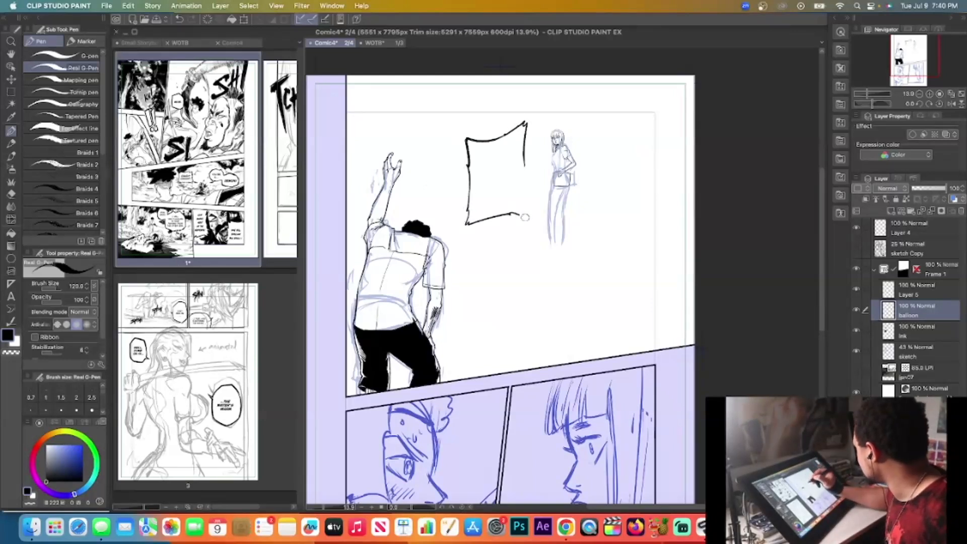
drag(524, 172, 525, 218)
scroll(525, 217, up, 5)
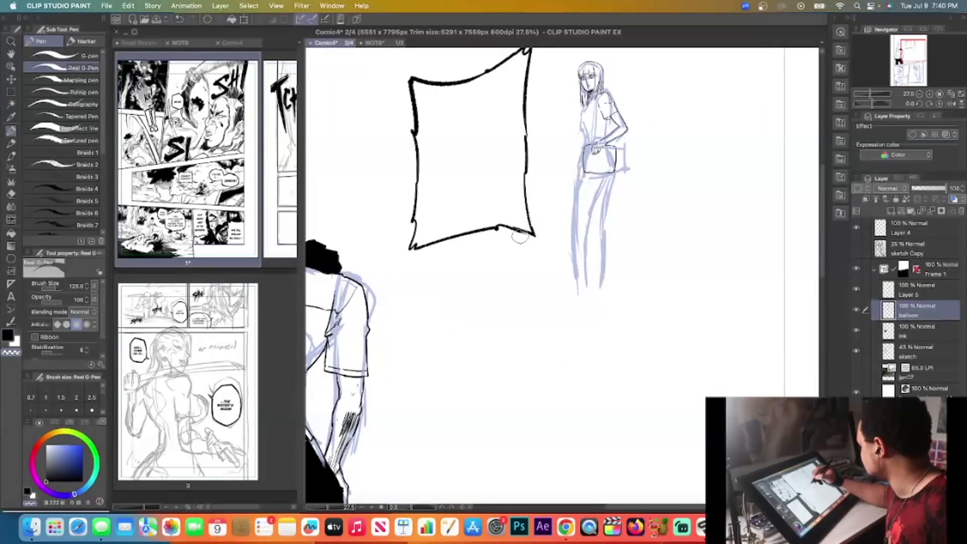
scroll(685, 156, up, 2)
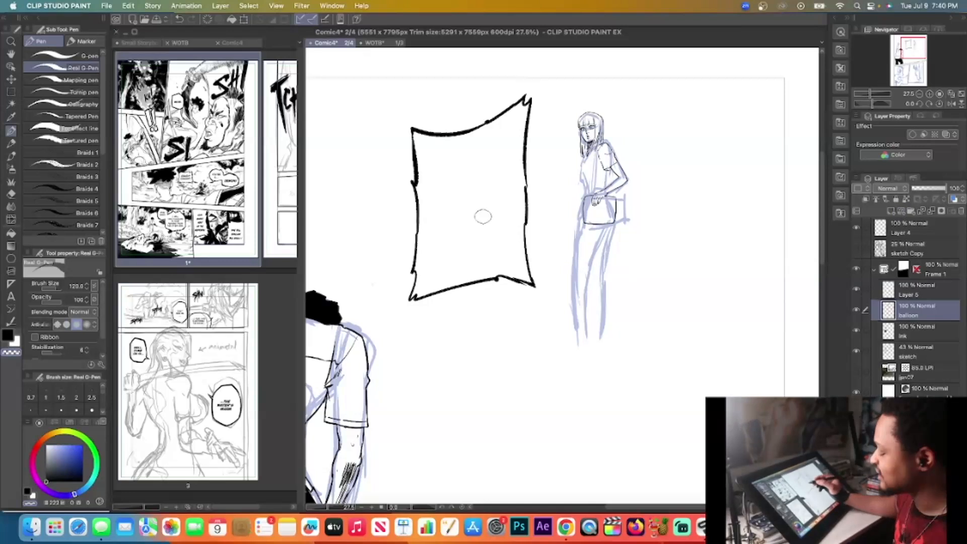
key(g)
key(g)
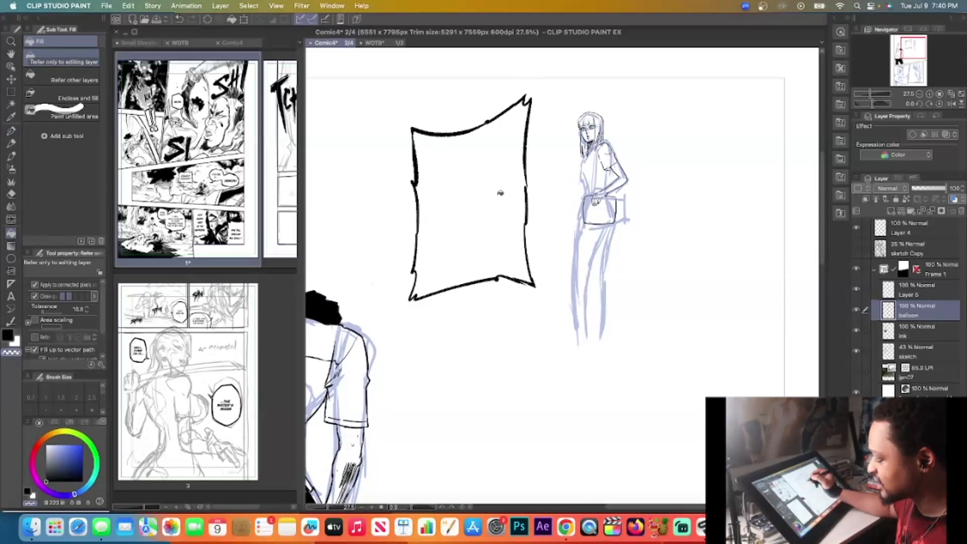
key(x)
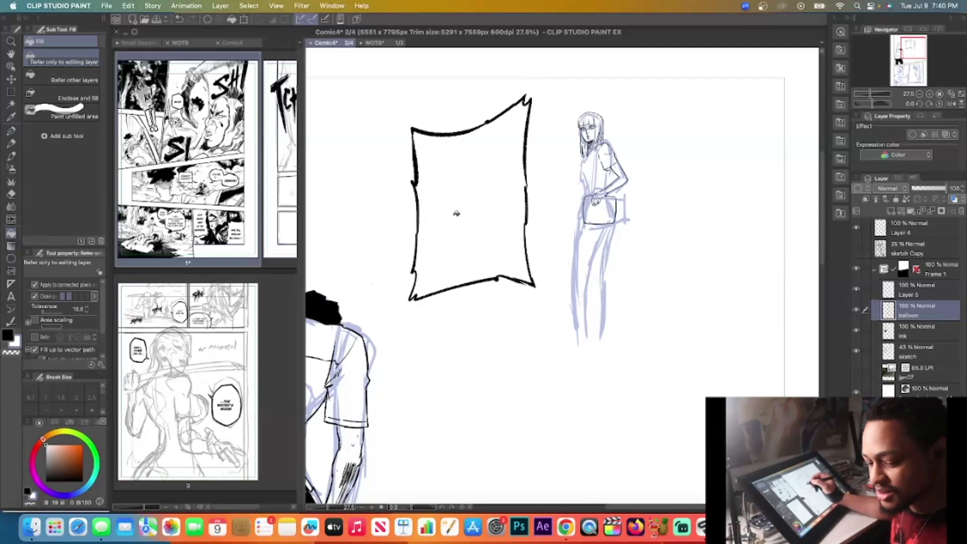
key(x)
Draw a pointed tail from the balloon's lower corner toward the man and erase the outline across its opening
key(p)
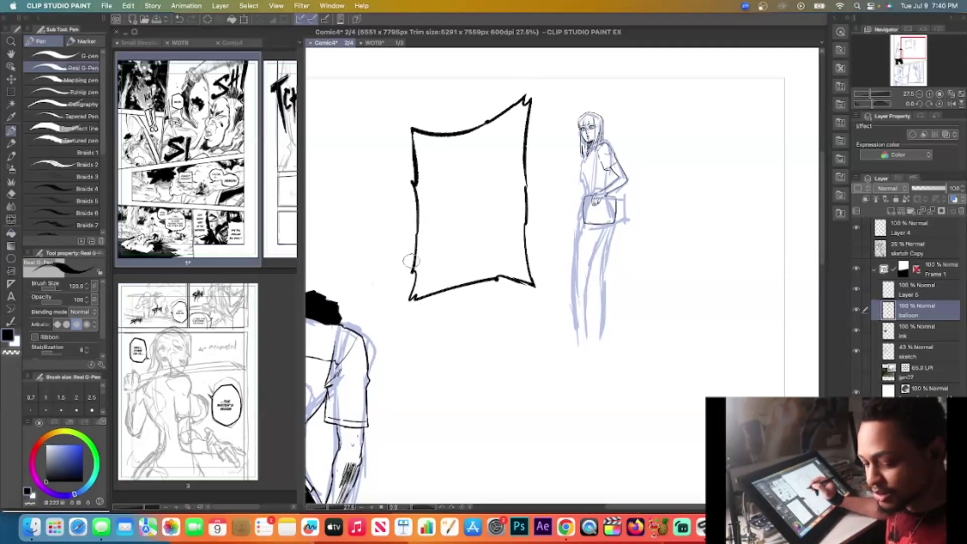
mouse_move(413, 258)
mouse_down()
mouse_move(380, 287)
mouse_move(417, 265)
mouse_move(382, 286)
mouse_move(416, 268)
mouse_up()
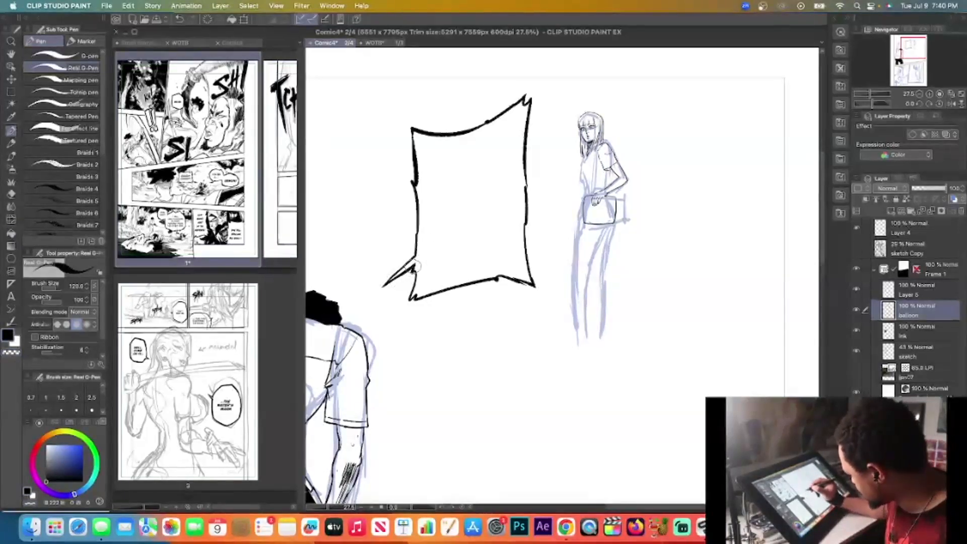
key(c)
key(x)
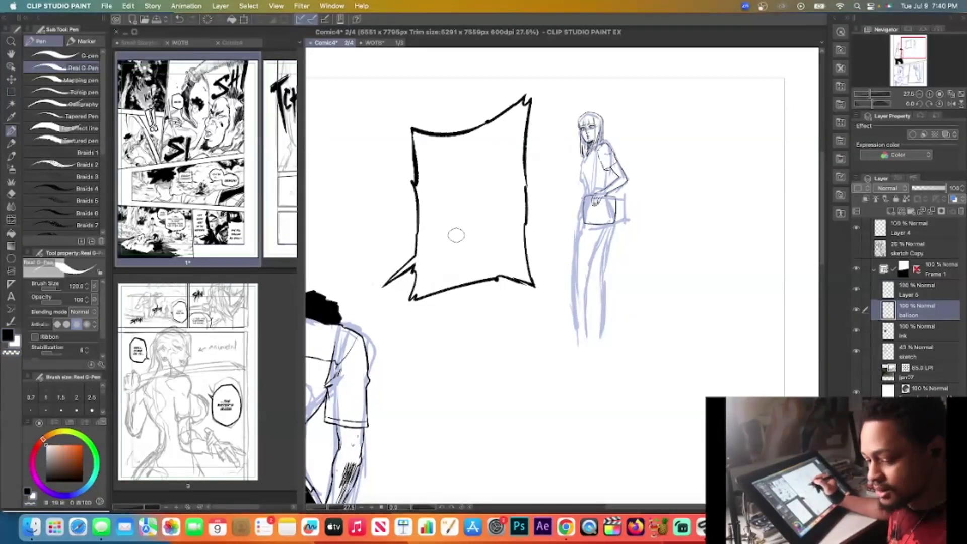
key(g)
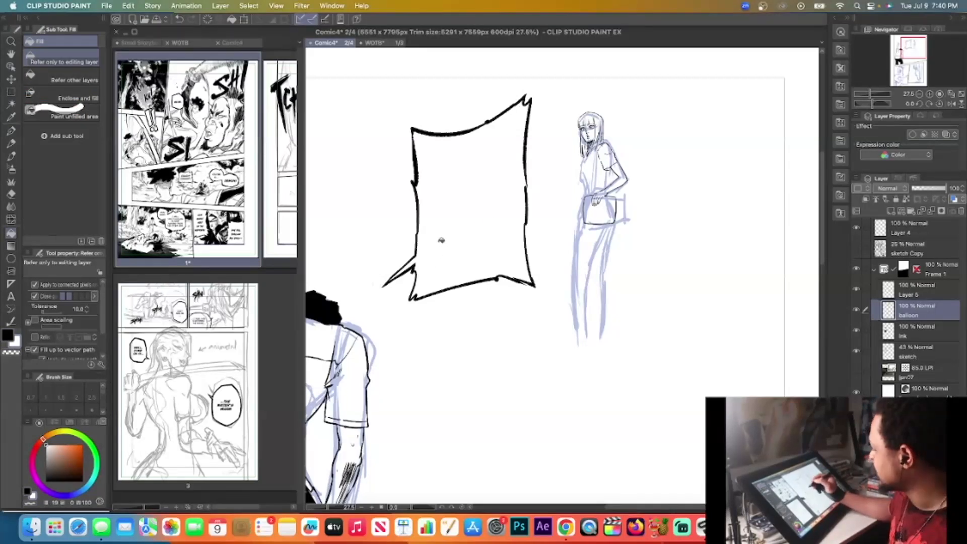
key(t)
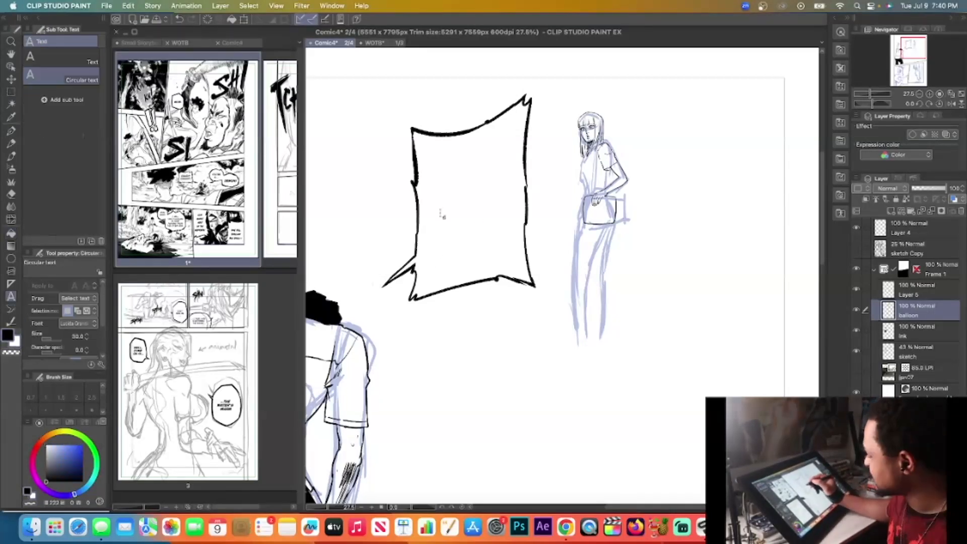
click(447, 199)
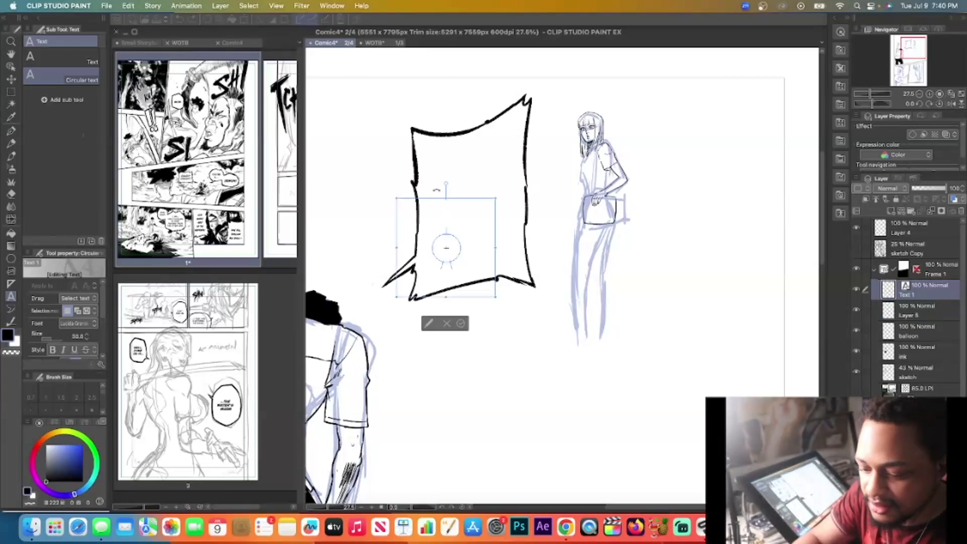
text(Mari)
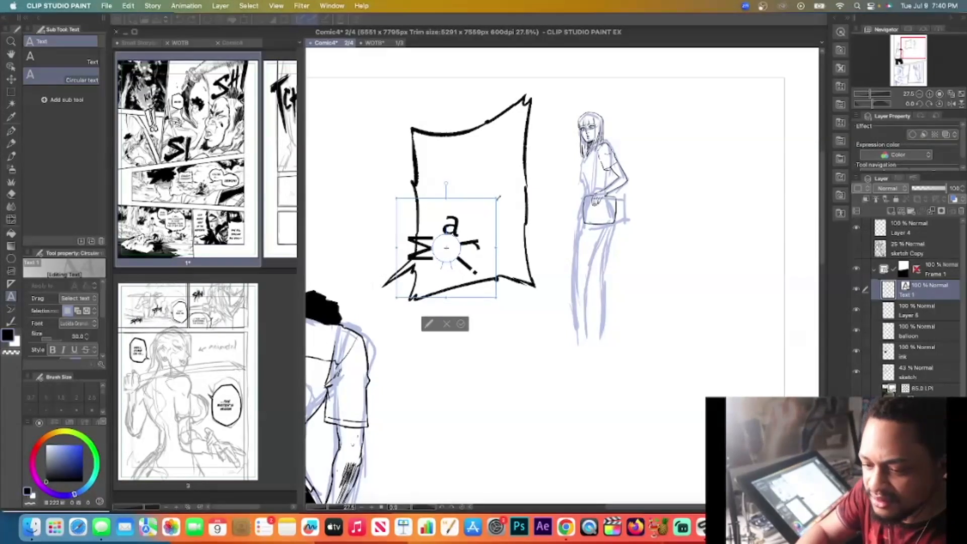
click(932, 309)
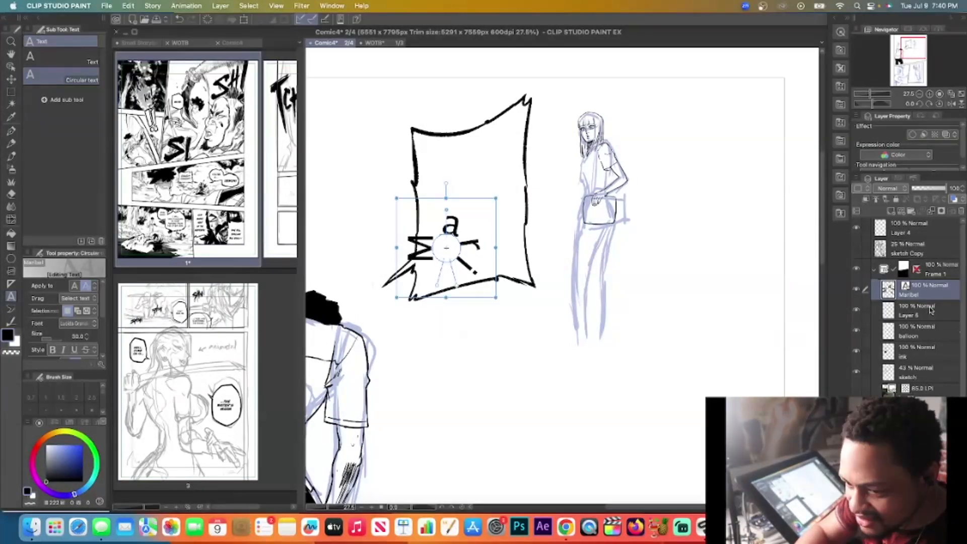
key(super+z)
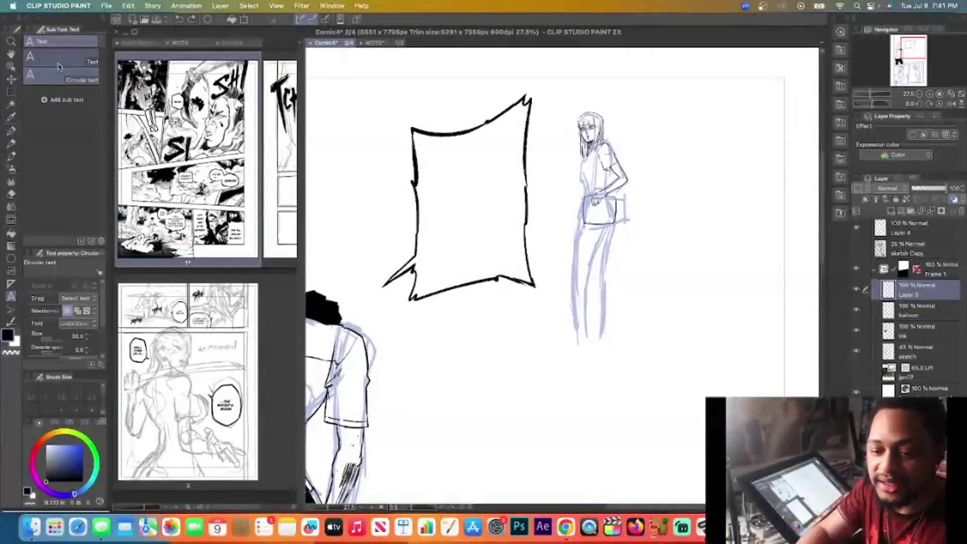
Add straight text reading "MARGOT!" inside the jagged speech balloon
click(59, 62)
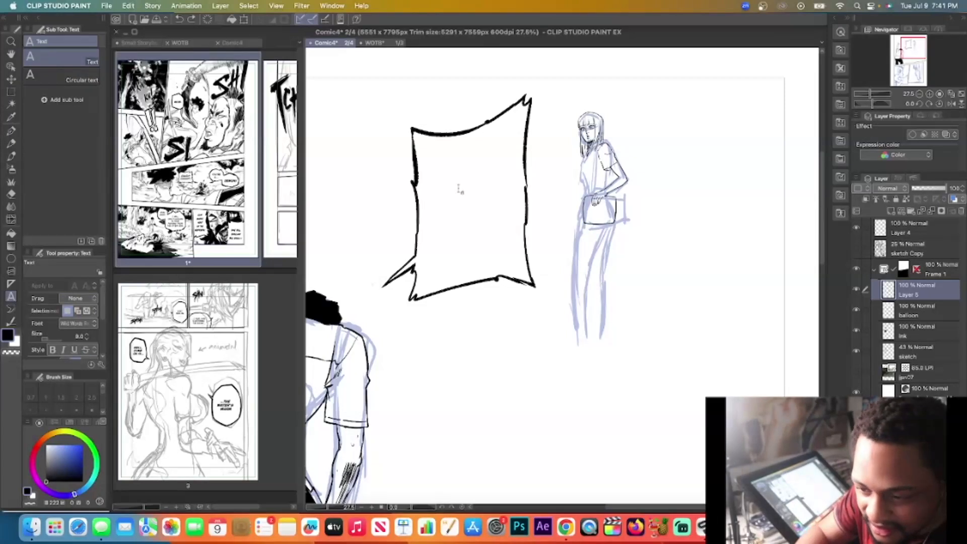
click(448, 195)
text(MAR)
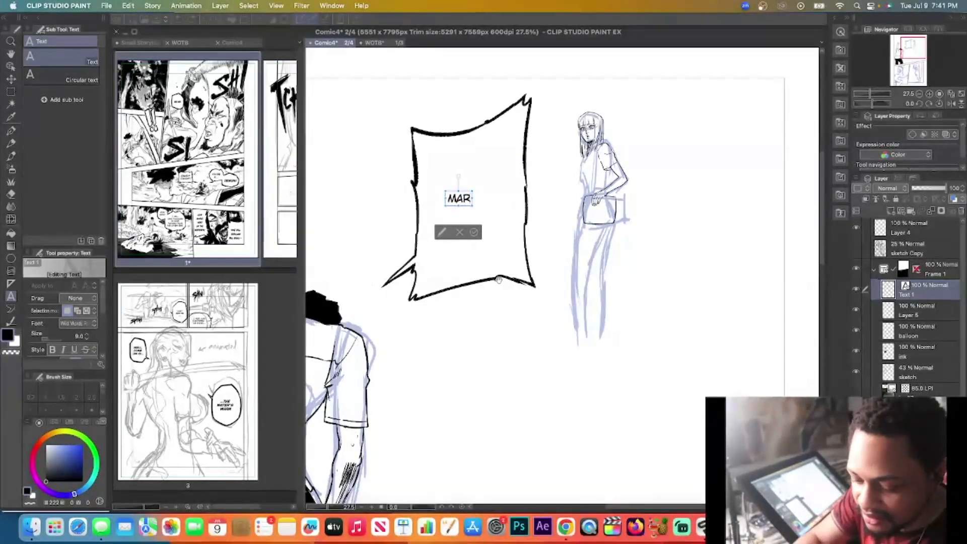
text(GOT!)
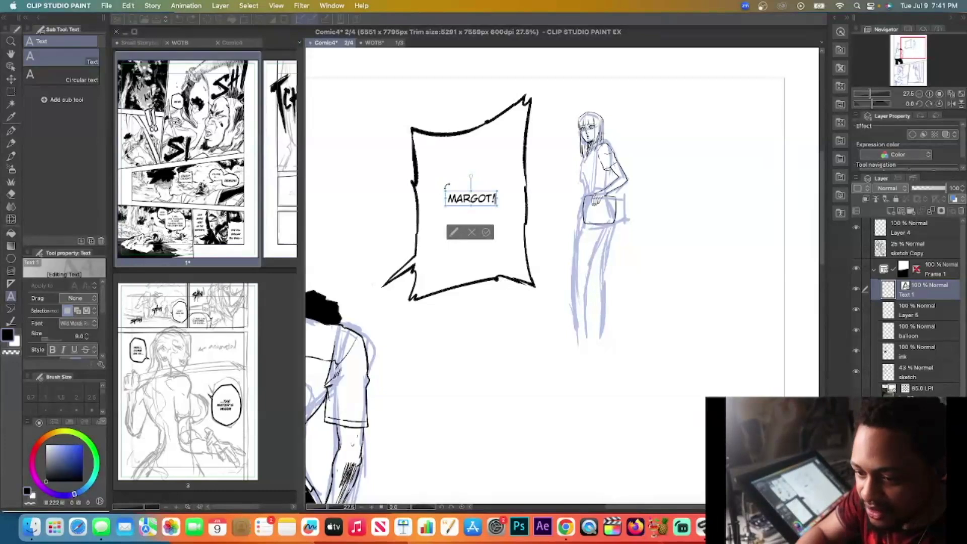
Change "MARGOT!" to the bolder Wild Words font at size 15 and center it between the balloon's sides
drag(447, 198, 503, 202)
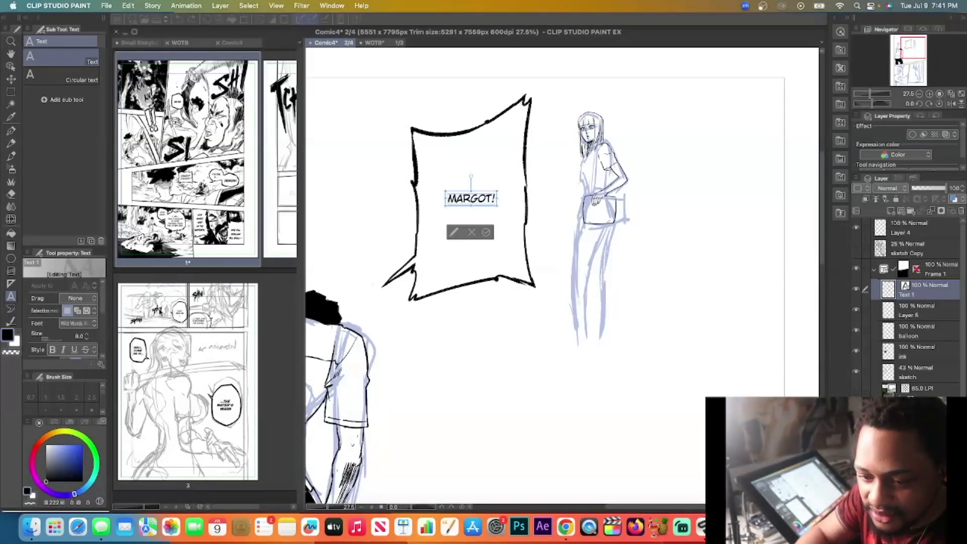
click(83, 327)
click(69, 371)
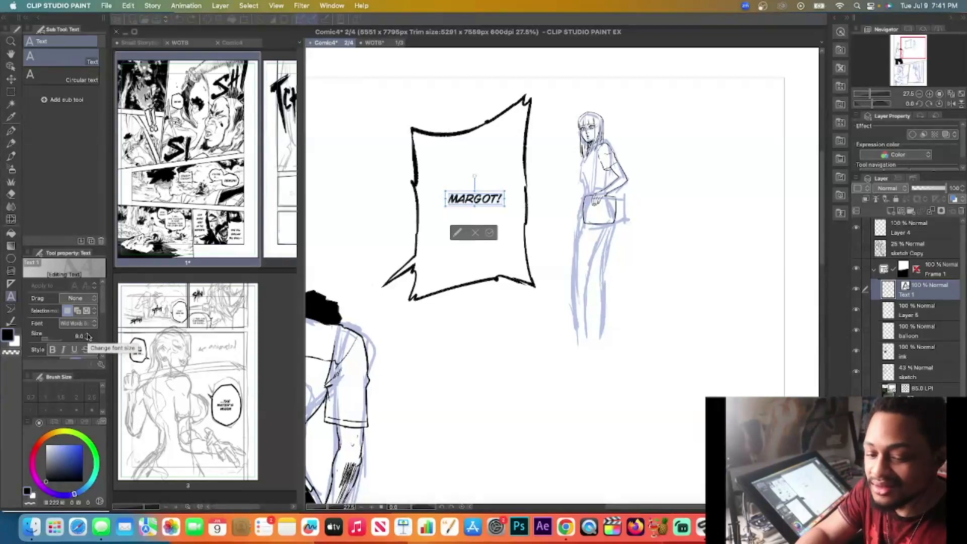
scroll(87, 337, up, 2)
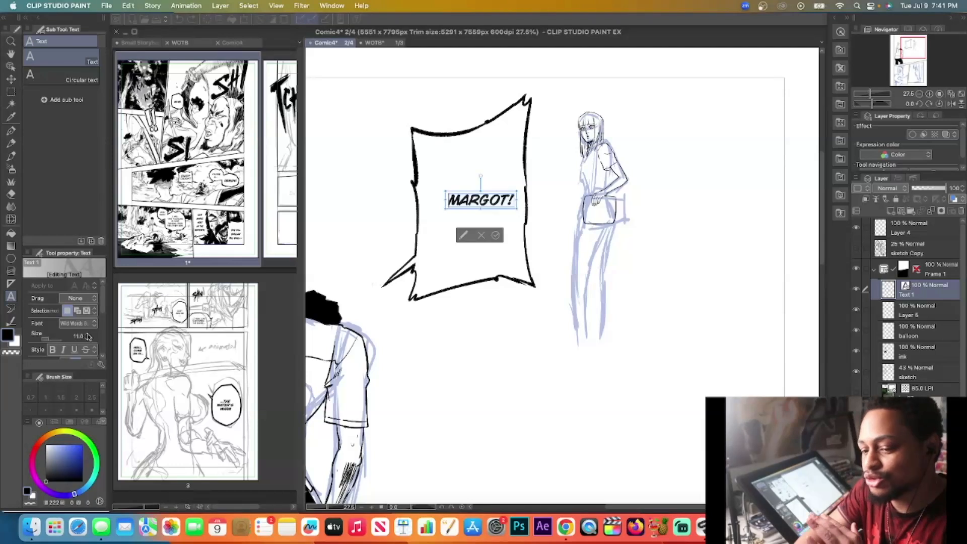
scroll(88, 337, up, 4)
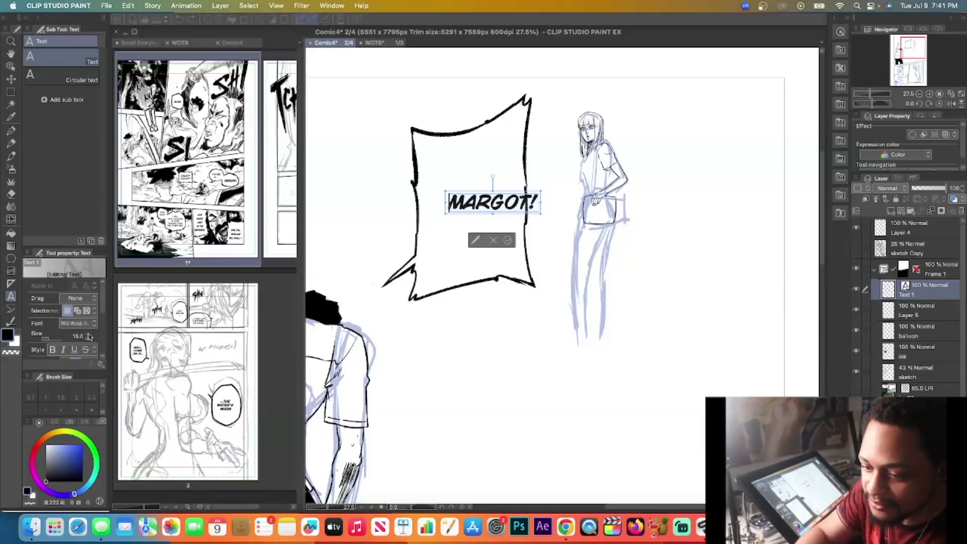
drag(516, 216, 495, 216)
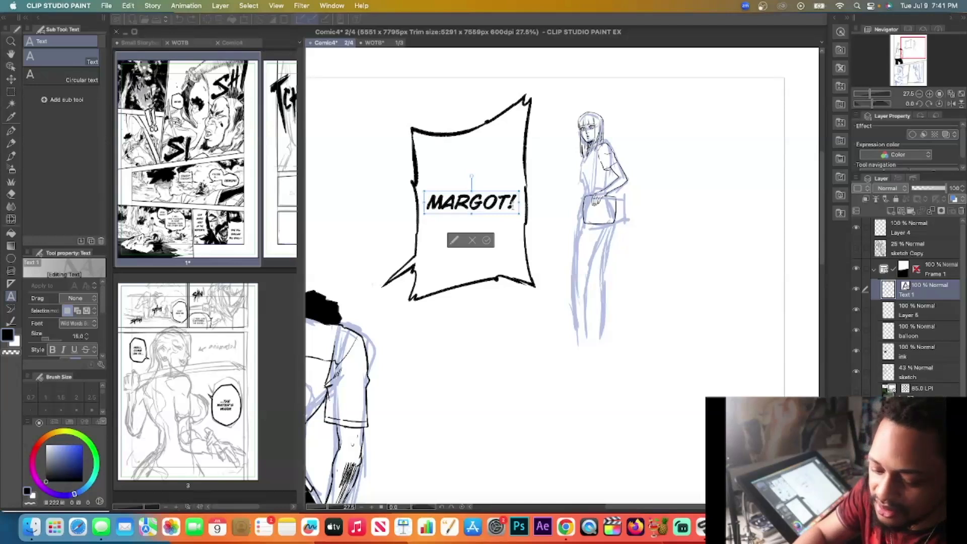
Add "WAIT" and "UP!" on two separate lines beneath "MARGOT!" in the same text
key(Return)
text(WEA)
key(BackSpace)
key(BackSpace)
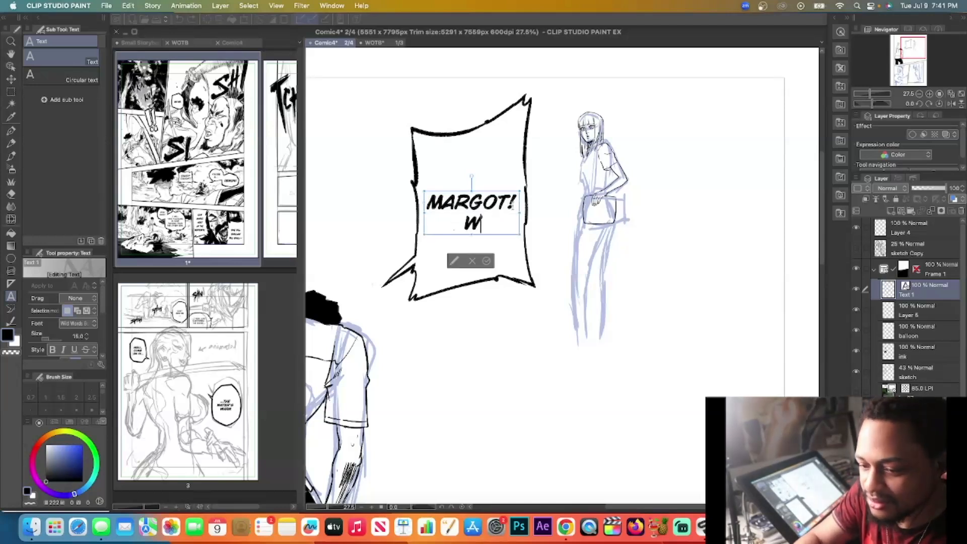
text(AIT UP!)
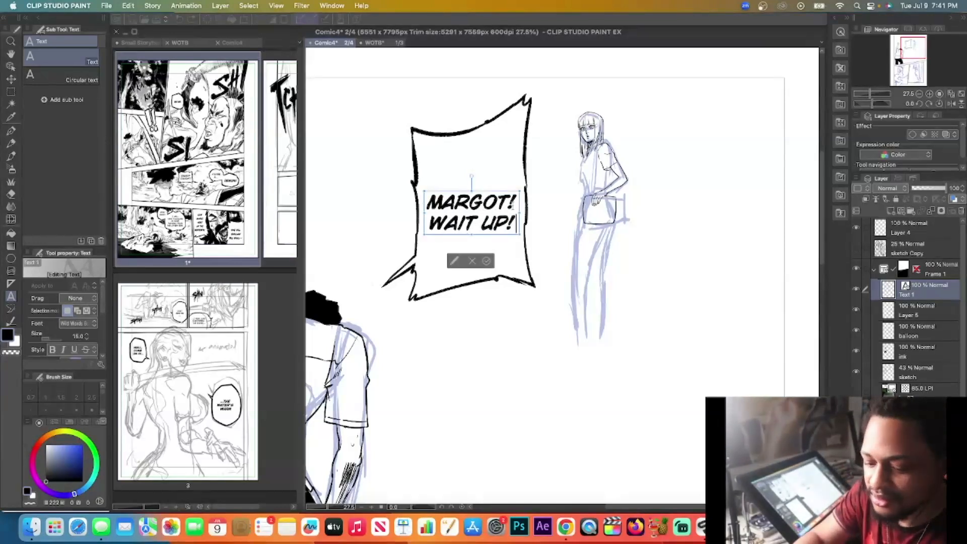
key(Return)
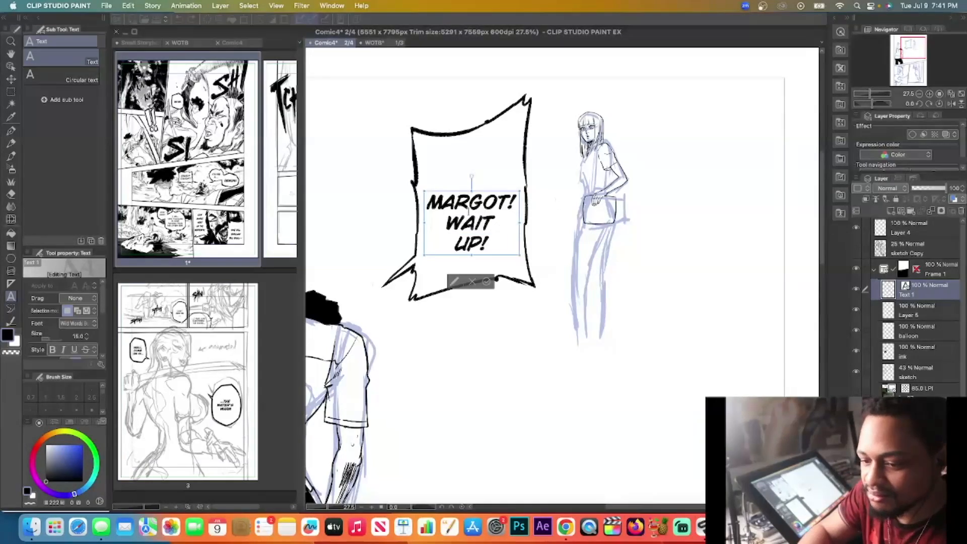
Set all three lines of lettering to size 13 and recenter the text block within the balloon
drag(502, 246, 332, 171)
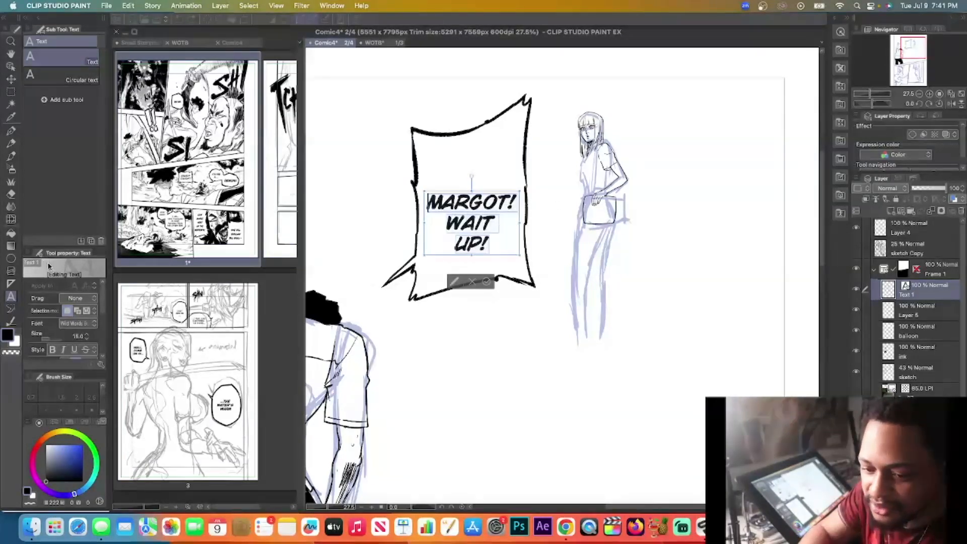
click(87, 340)
click(87, 340)
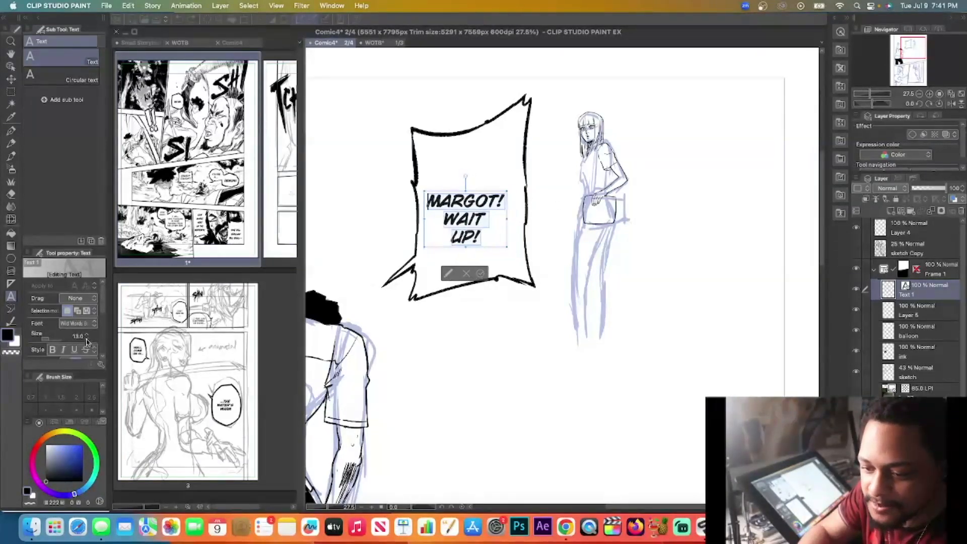
click(505, 235)
drag(511, 237, 518, 235)
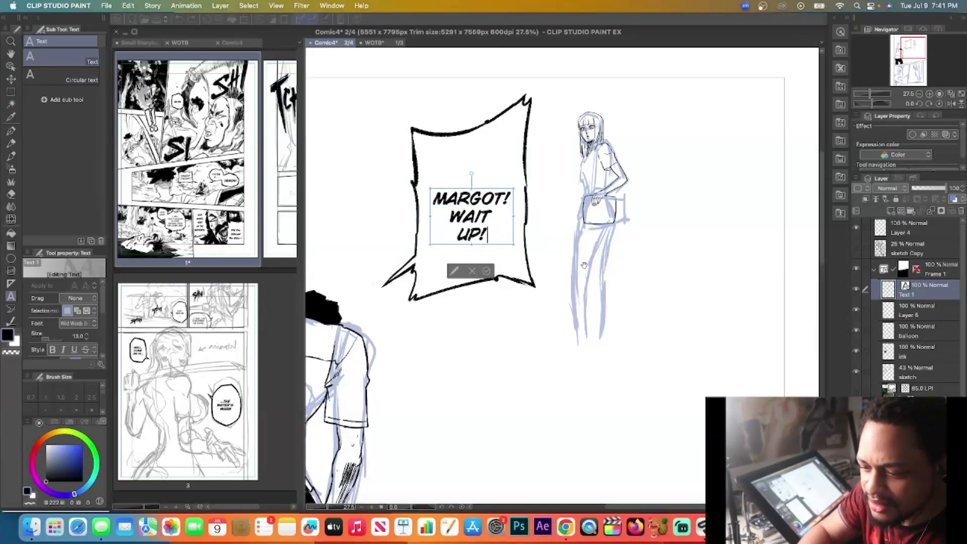
key(Escape)
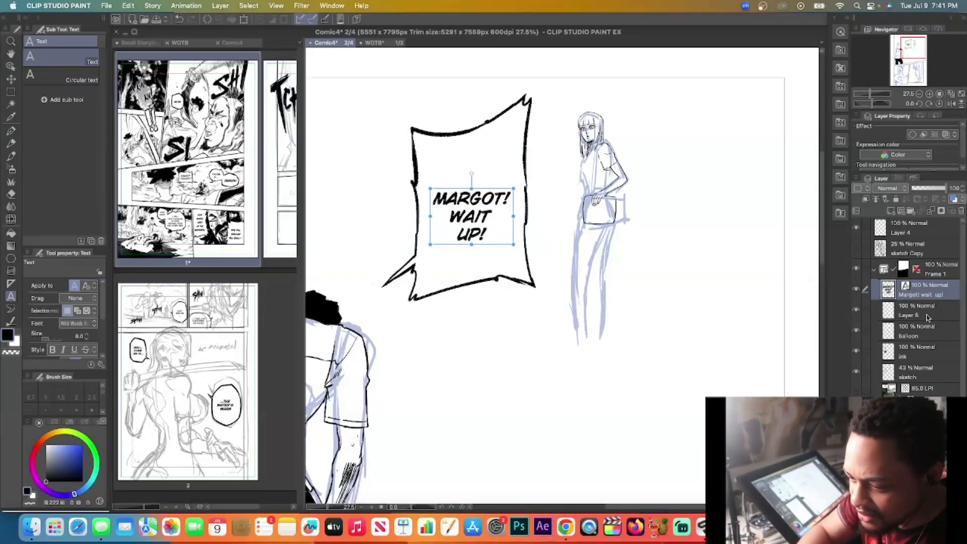
Move the balloon layer directly below the text layer, then reposition and scale balloon and lettering together to about 116%
click(933, 335)
drag(933, 337, 932, 304)
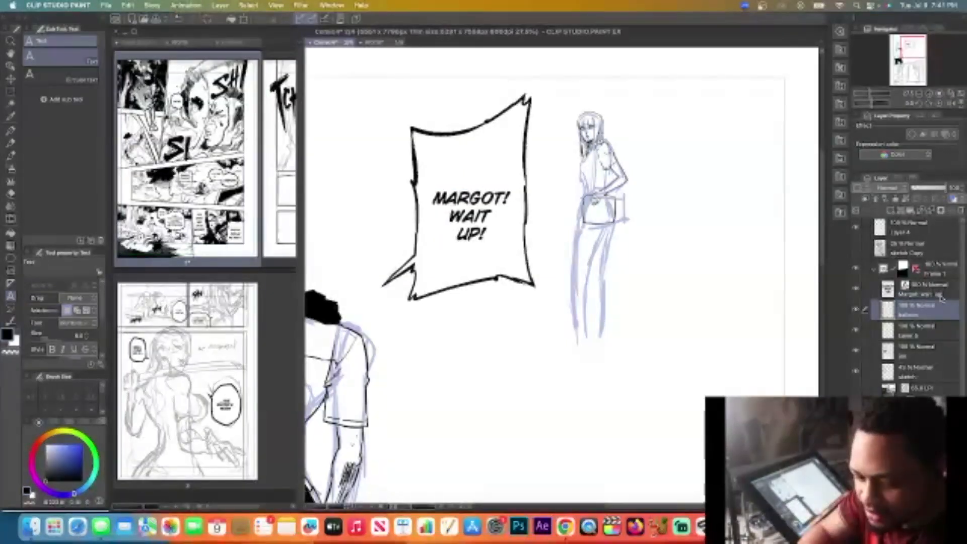
shift+click(938, 294)
scroll(648, 284, down, 3)
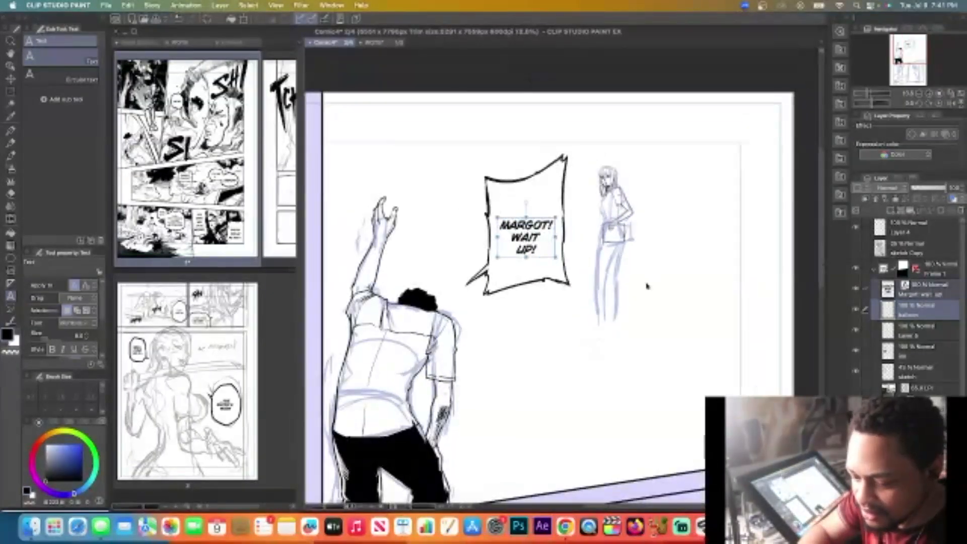
key(ctrl+t)
drag(540, 255, 530, 247)
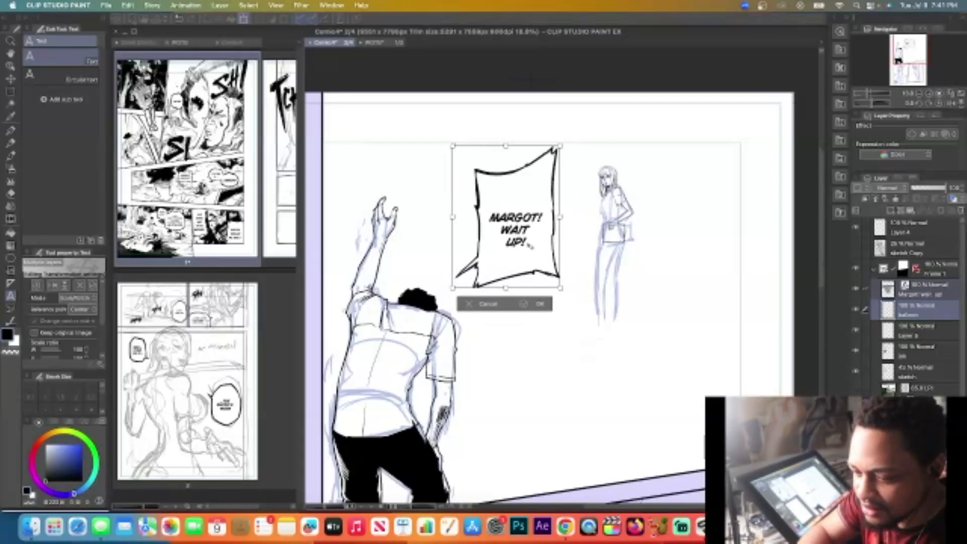
drag(561, 146, 508, 172)
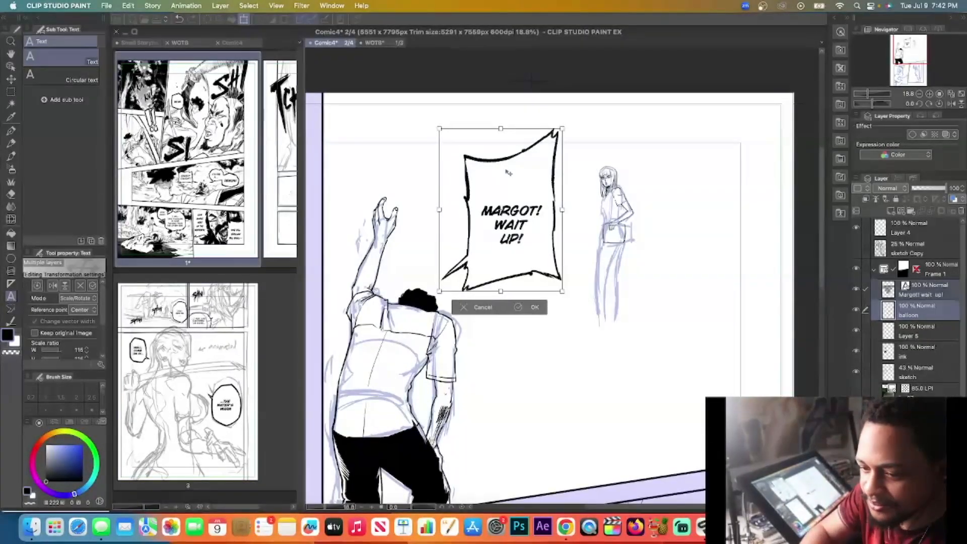
key(Return)
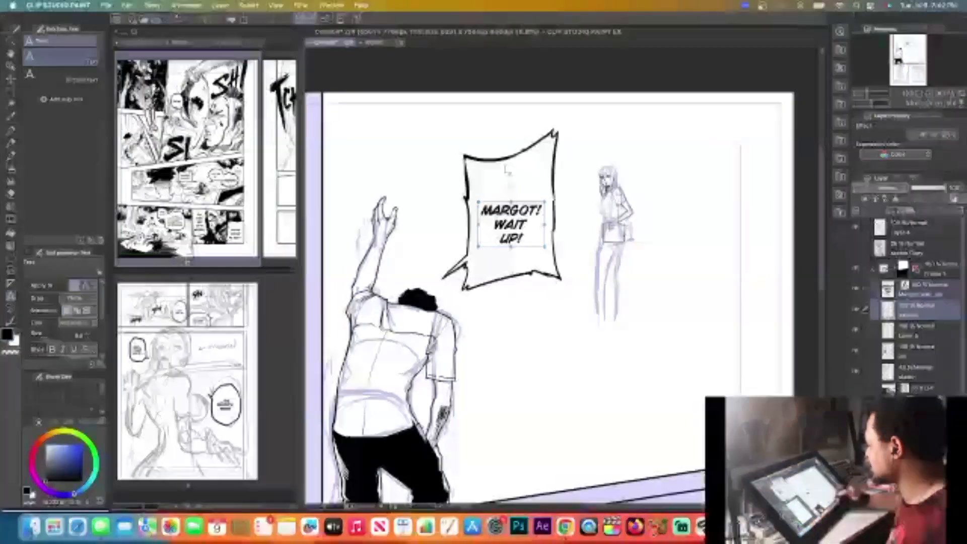
On the balloon layer, draw a small hexagonal balloon outline with the Real G-Pen in the empty area below the speech balloon
click(925, 317)
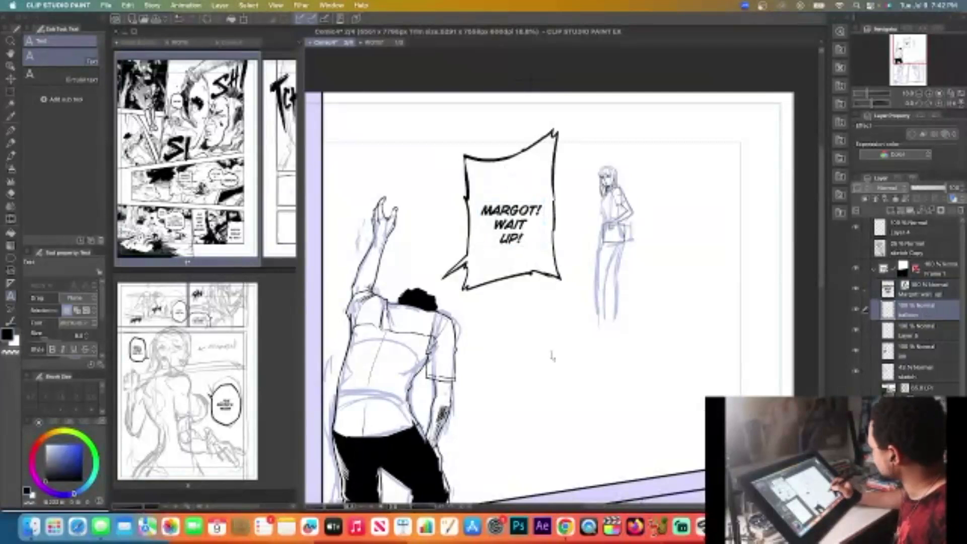
key(p)
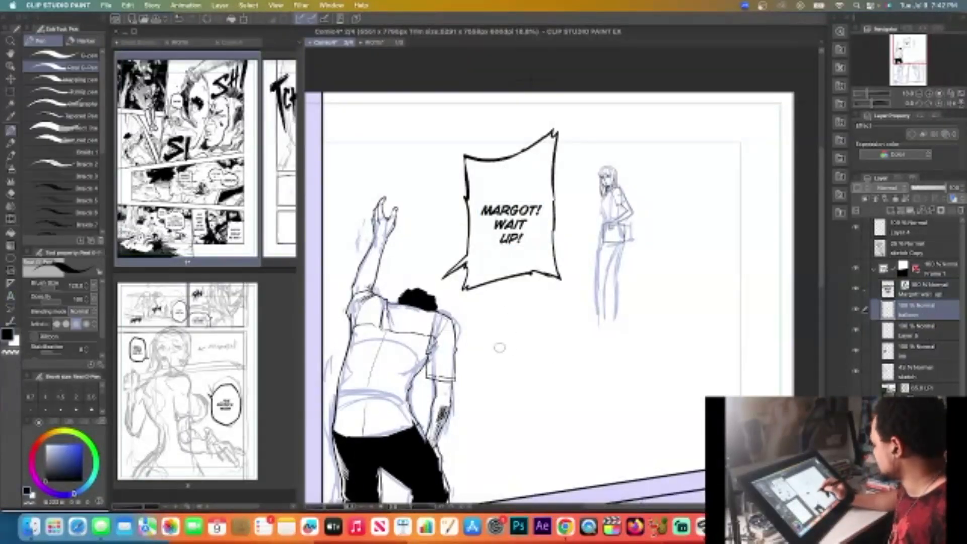
scroll(499, 349, down, 4)
scroll(503, 350, up, 5)
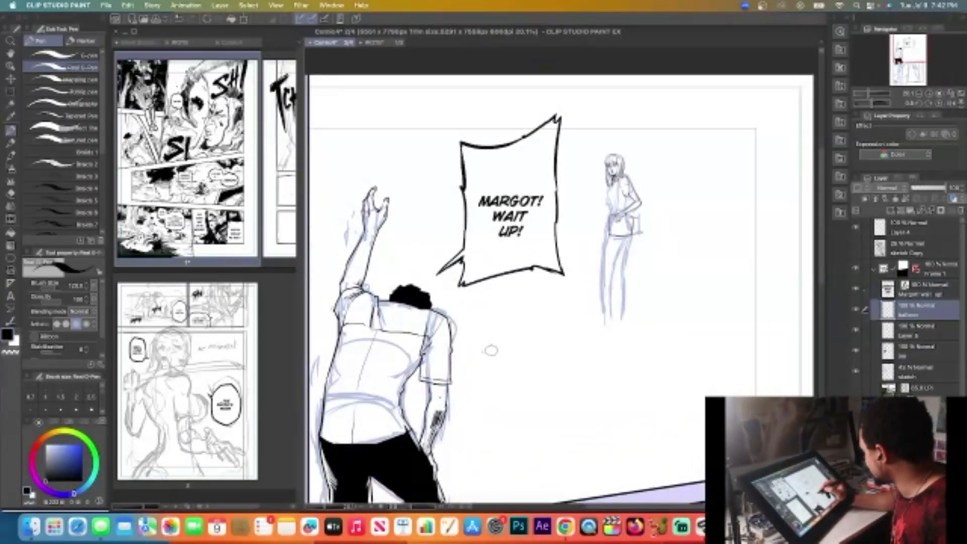
mouse_move(490, 375)
mouse_down()
mouse_move(501, 339)
mouse_move(521, 344)
mouse_move(531, 369)
mouse_move(500, 384)
mouse_move(491, 377)
mouse_move(518, 377)
mouse_move(516, 386)
mouse_move(532, 372)
mouse_move(485, 357)
mouse_move(491, 378)
mouse_move(493, 344)
mouse_move(486, 352)
mouse_move(517, 335)
mouse_move(527, 376)
mouse_move(485, 349)
mouse_move(490, 377)
mouse_up()
key(c)
key(c)
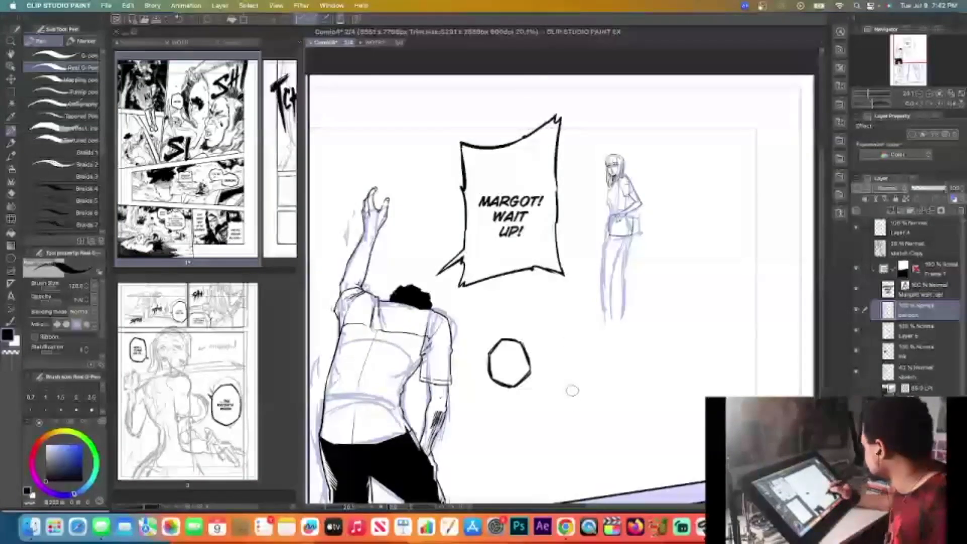
Draw three more small hexagonal balloon outlines: over the man's back, beside his raised hand and below the existing small balloon
scroll(822, 251, down, 3)
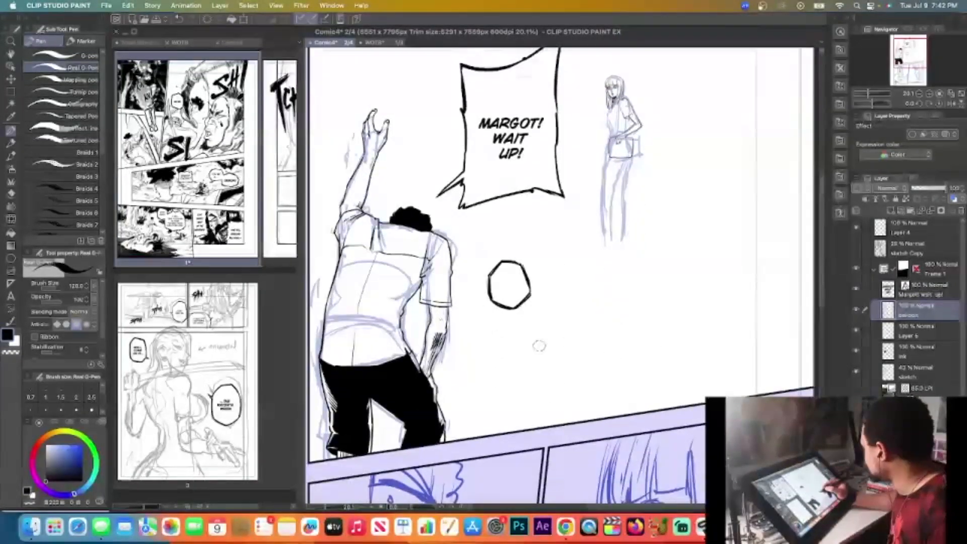
mouse_move(319, 267)
mouse_down()
mouse_move(322, 302)
mouse_move(325, 262)
mouse_move(355, 272)
mouse_move(344, 304)
mouse_move(359, 289)
mouse_up()
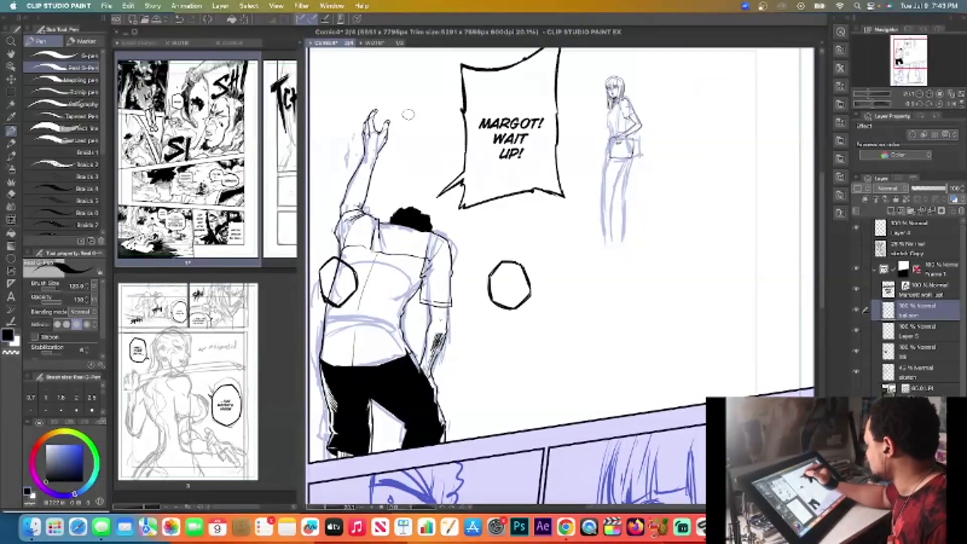
mouse_move(423, 145)
mouse_down()
mouse_move(397, 155)
mouse_move(403, 177)
mouse_move(434, 166)
mouse_move(426, 175)
mouse_move(422, 143)
mouse_up()
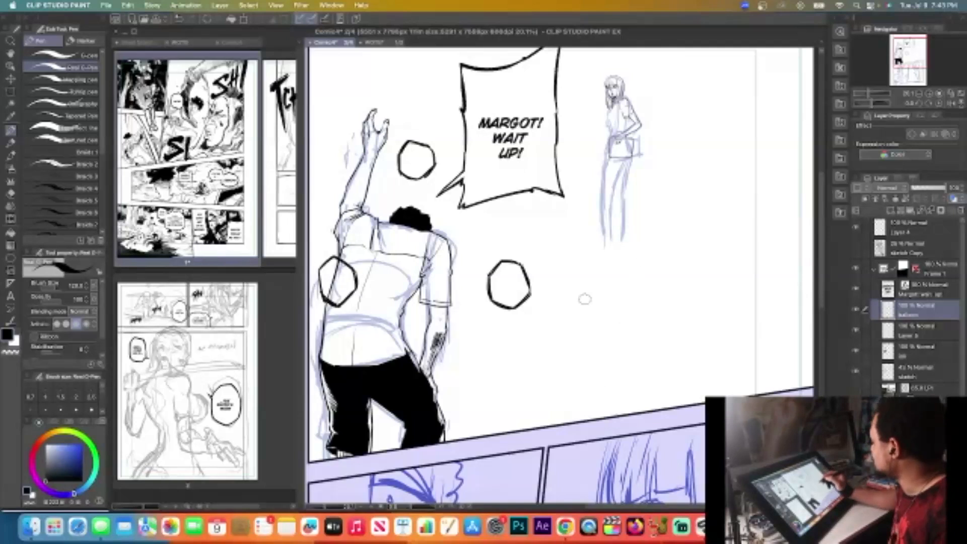
mouse_move(496, 364)
mouse_down()
mouse_move(479, 372)
mouse_move(489, 388)
mouse_move(481, 365)
mouse_move(514, 380)
mouse_up()
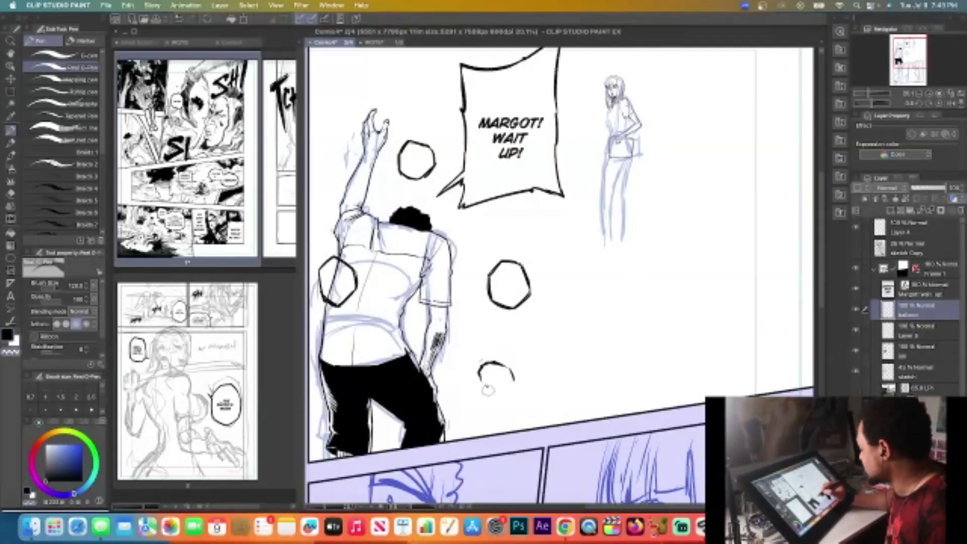
mouse_move(479, 374)
mouse_down()
mouse_move(479, 403)
mouse_move(504, 405)
mouse_move(515, 374)
mouse_up()
Fill the small hexagonal balloons with white using the Fill tool that refers only to the editing layer
key(x)
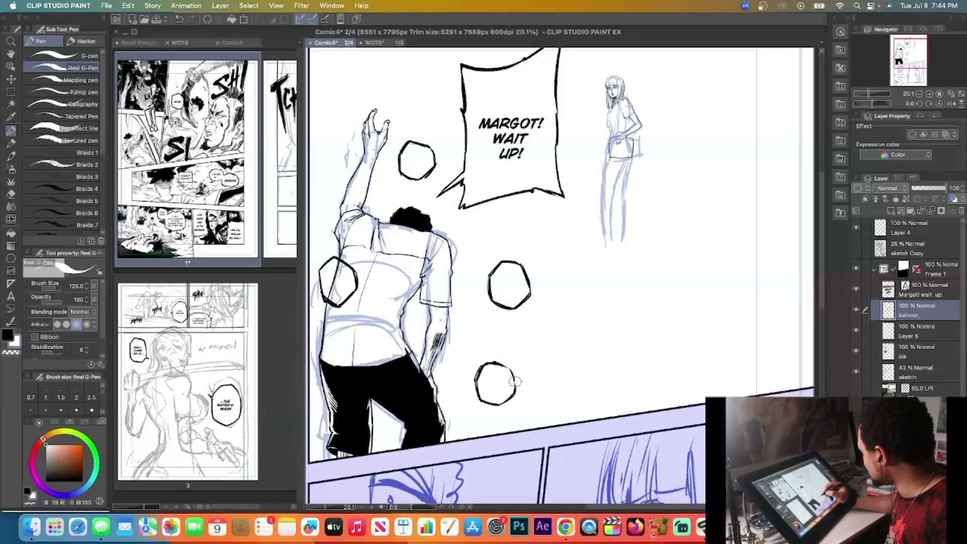
key(g)
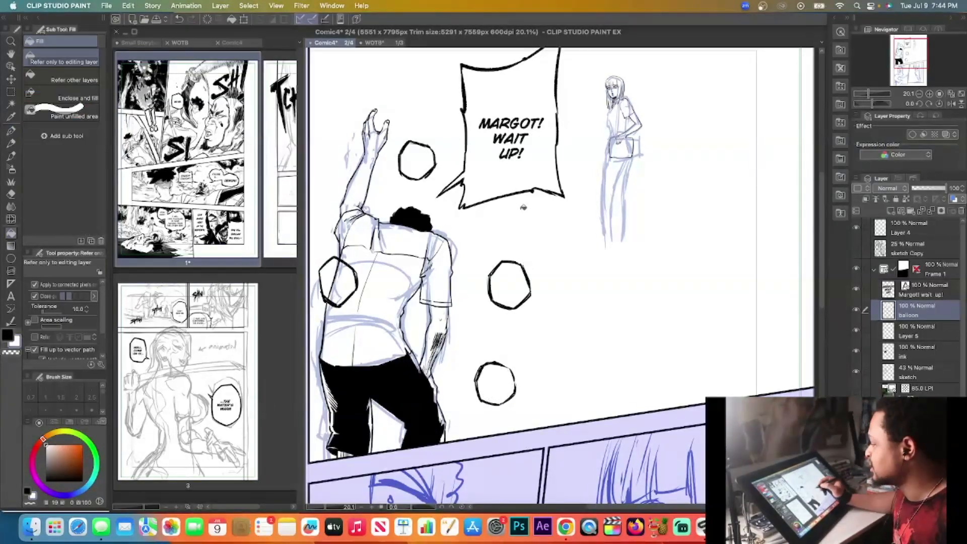
key(g)
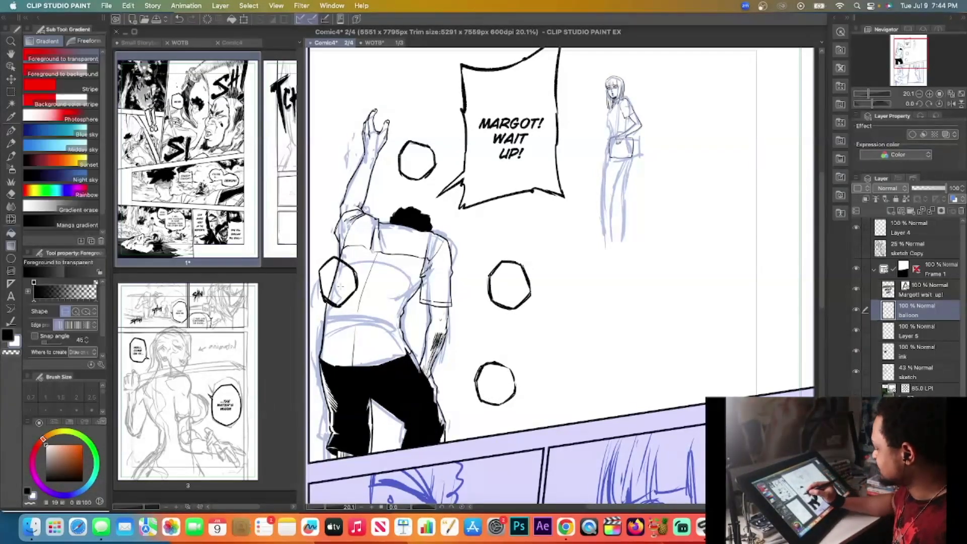
key(g)
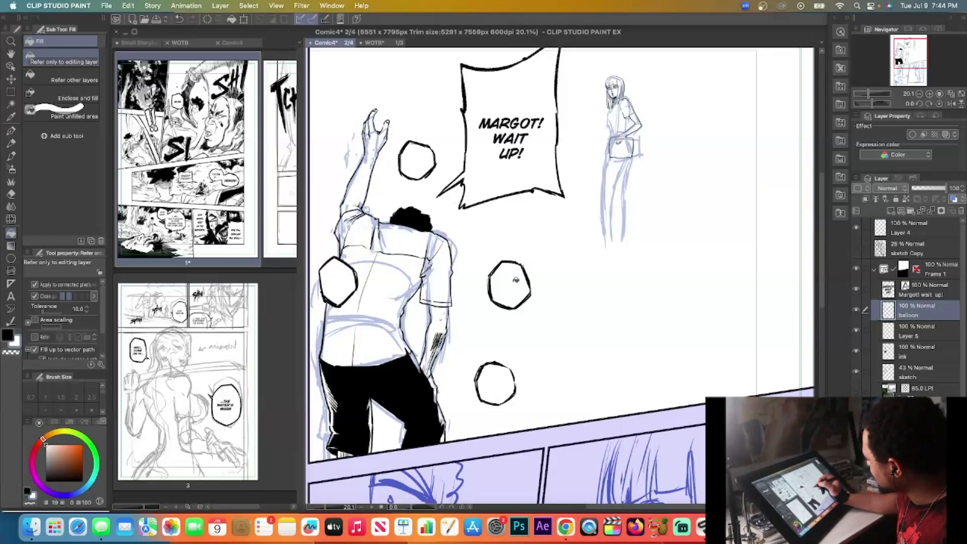
key(x)
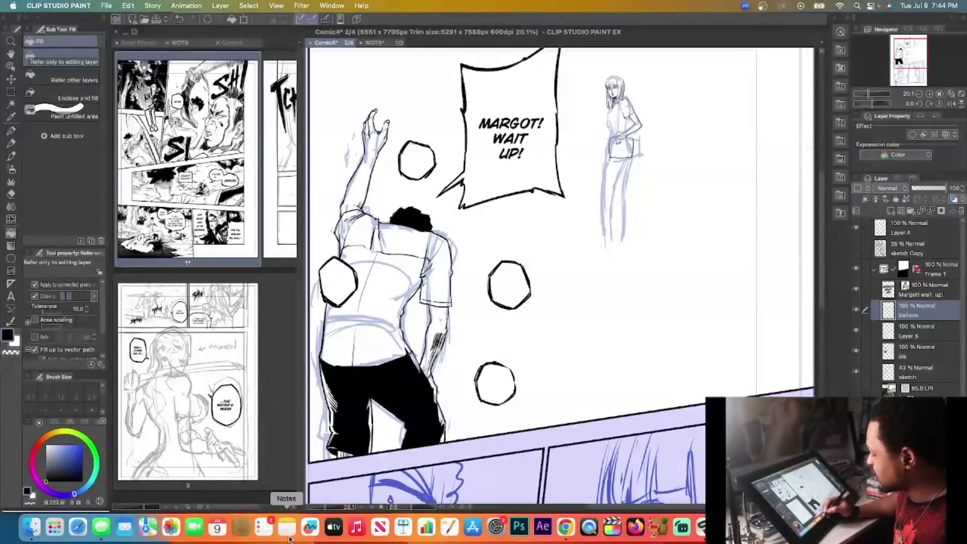
Letter "HUFF" as a new text inside the small balloon over the man's back
key(t)
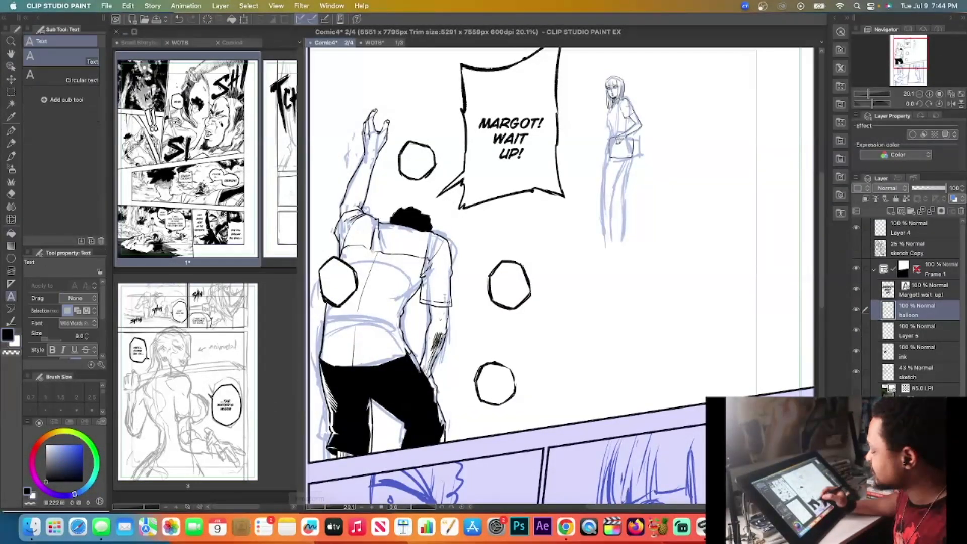
click(334, 279)
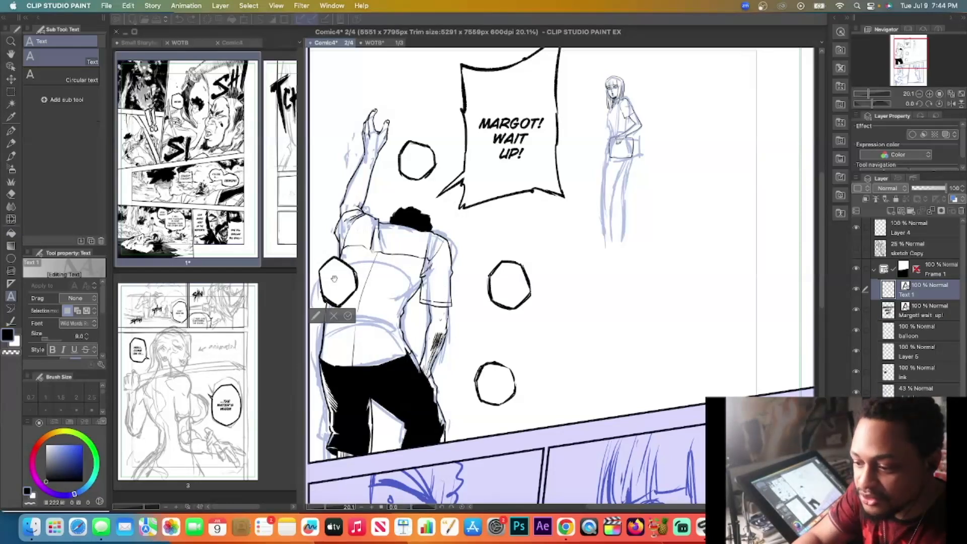
text(H)
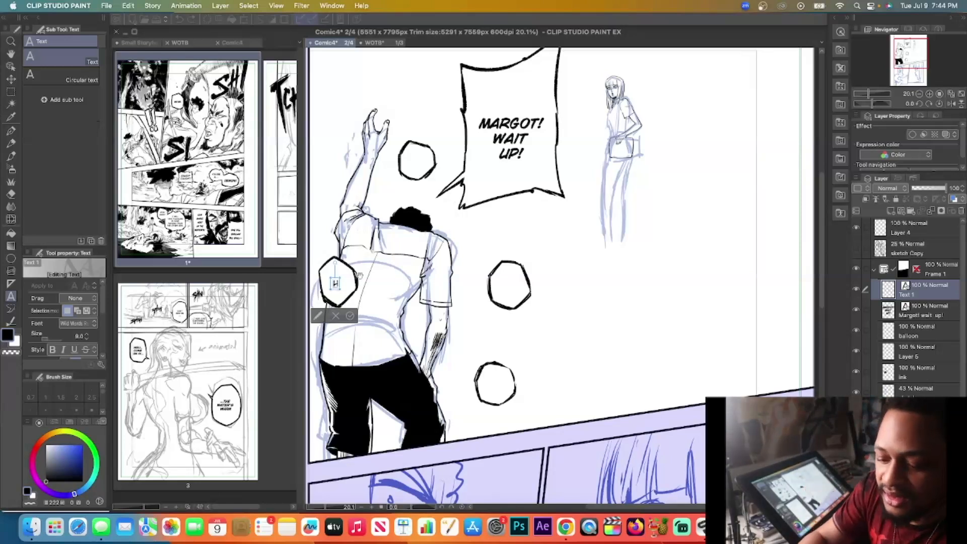
text(UFF)
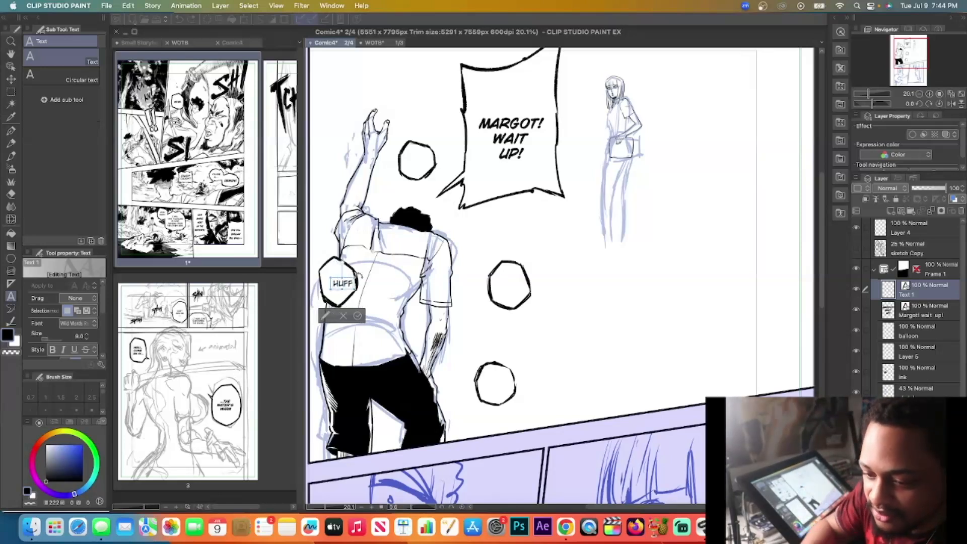
scroll(348, 286, up, 2)
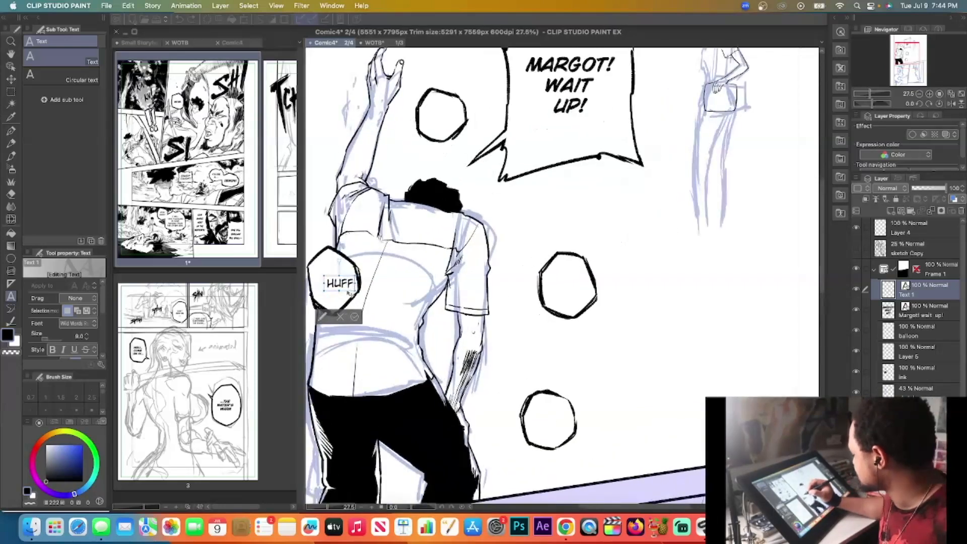
scroll(369, 246, down, 2)
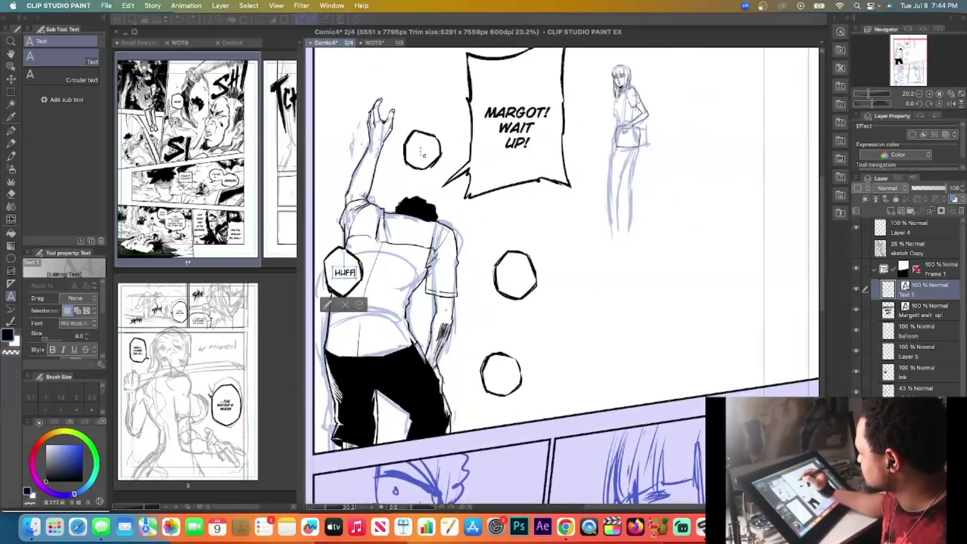
Letter "HAH", without an exclamation mark, inside the small balloon beside the man's raised hand
click(418, 151)
click(417, 151)
text(WAH!)
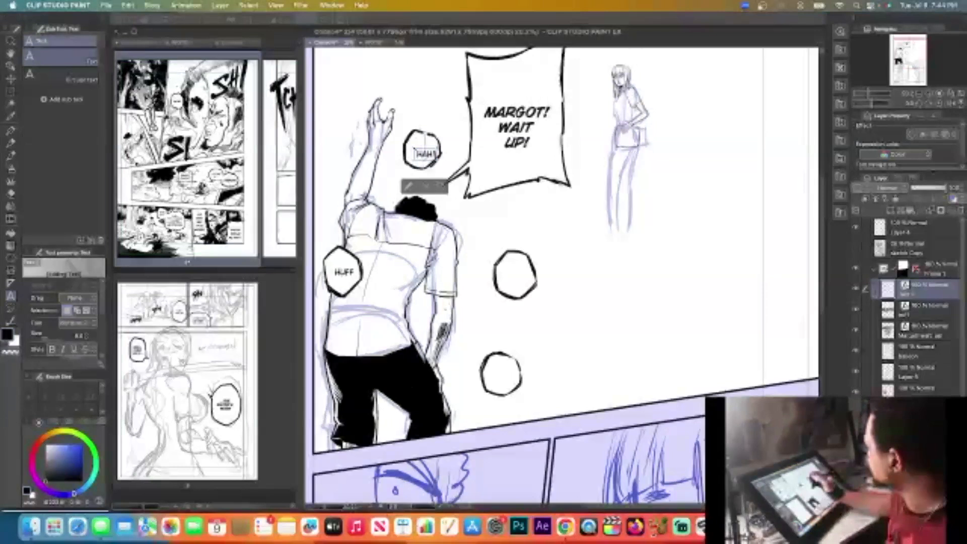
scroll(451, 153, up, 2)
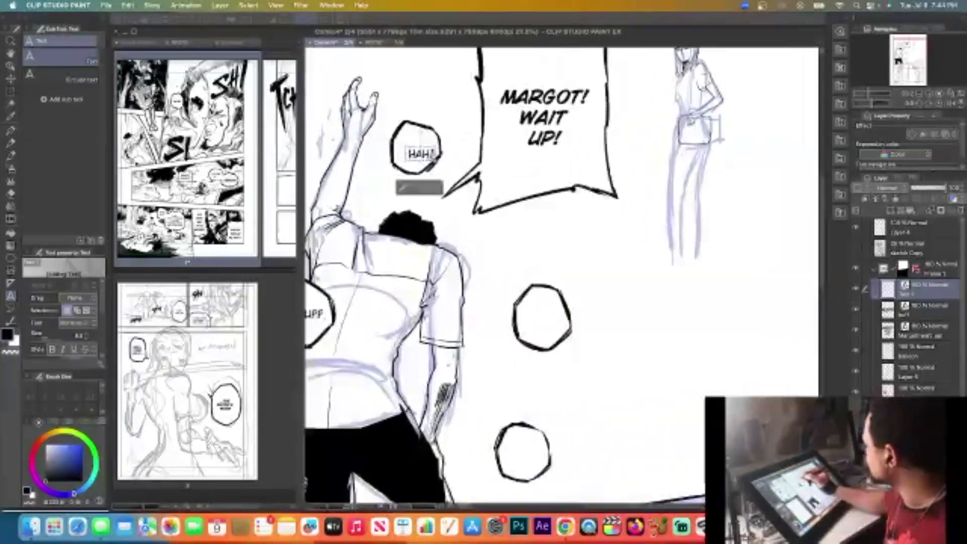
key(BackSpace)
scroll(421, 162, down, 3)
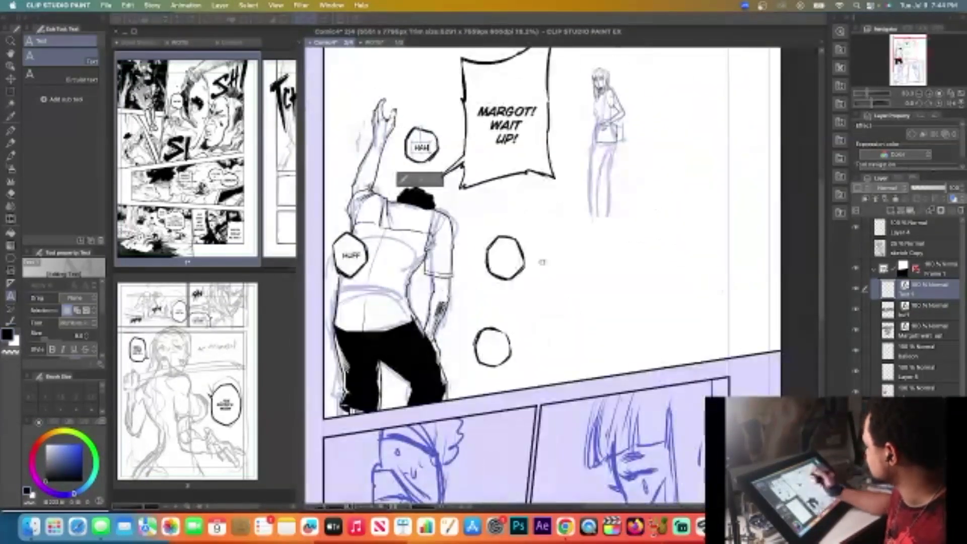
key(Escape)
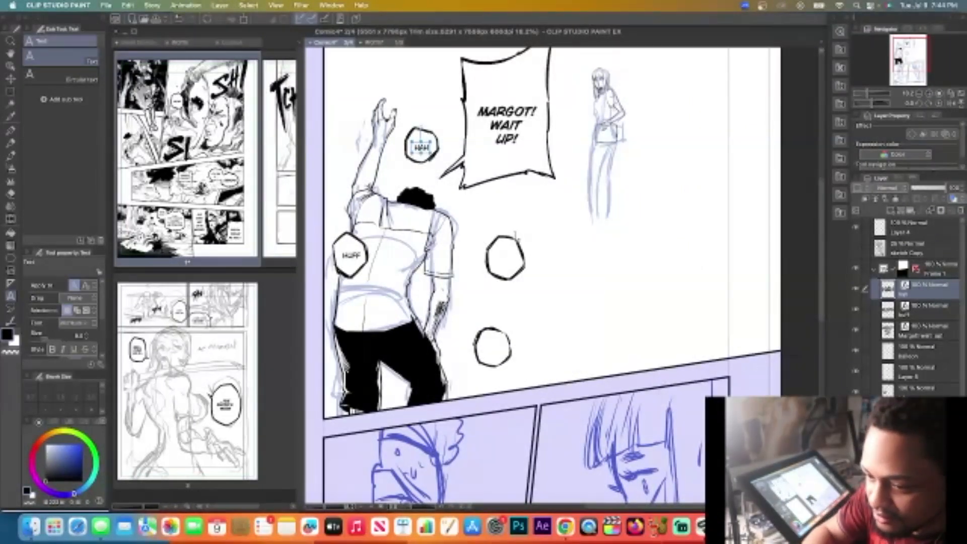
Letter "HF" inside the small balloon below the large speech balloon, enlarge the text and center it
click(503, 259)
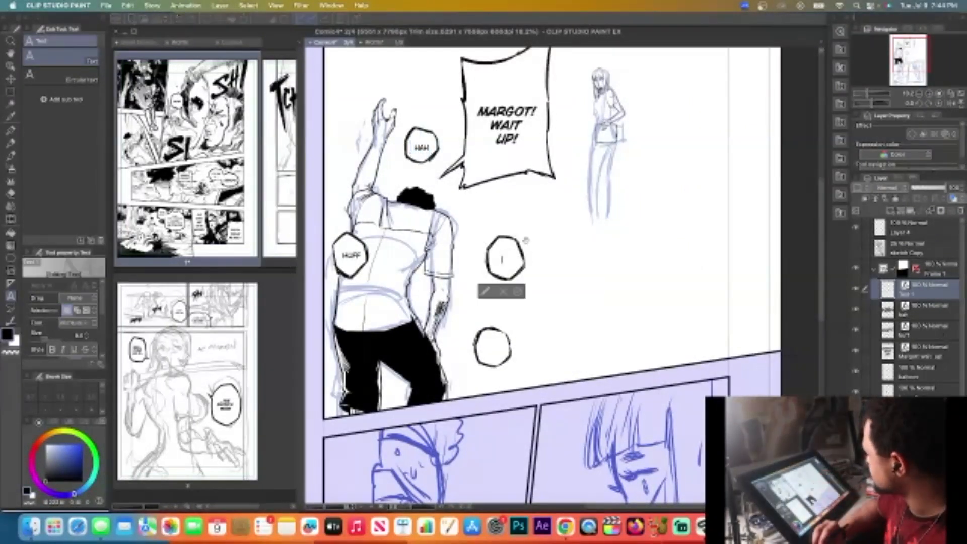
text(HH)
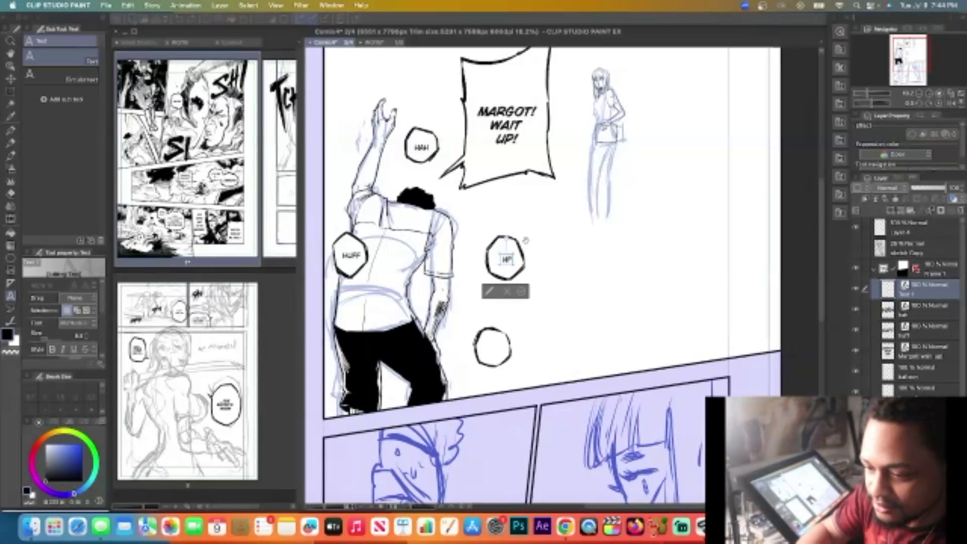
scroll(519, 254, up, 4)
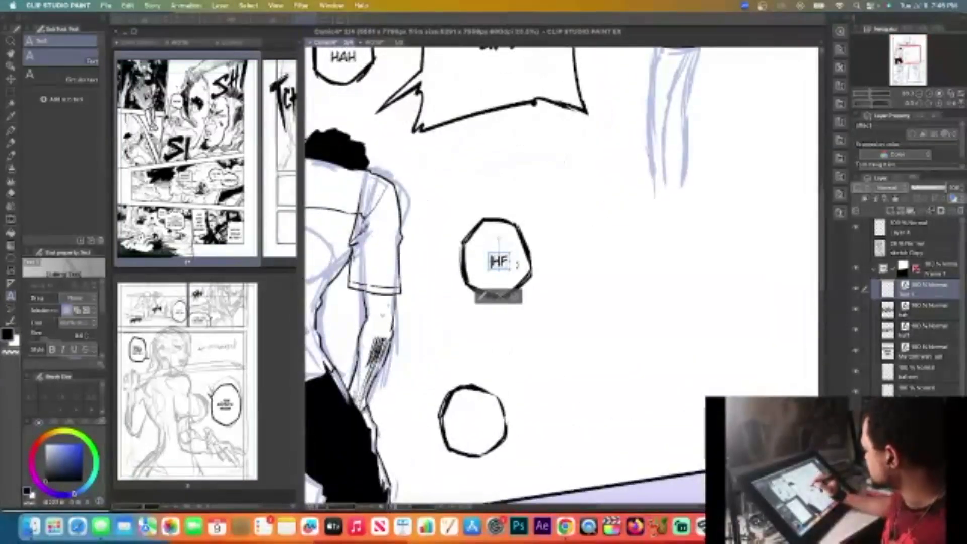
click(87, 334)
click(88, 335)
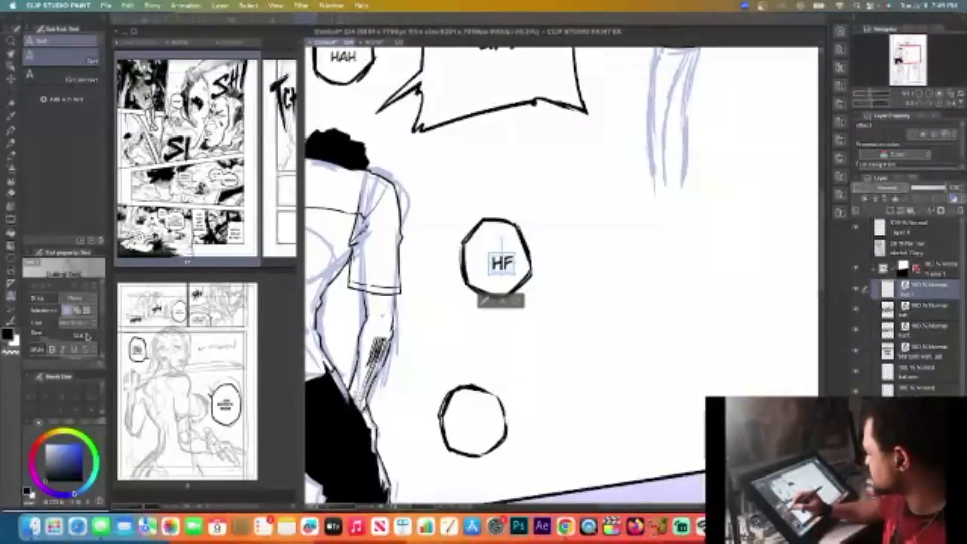
drag(510, 279, 507, 276)
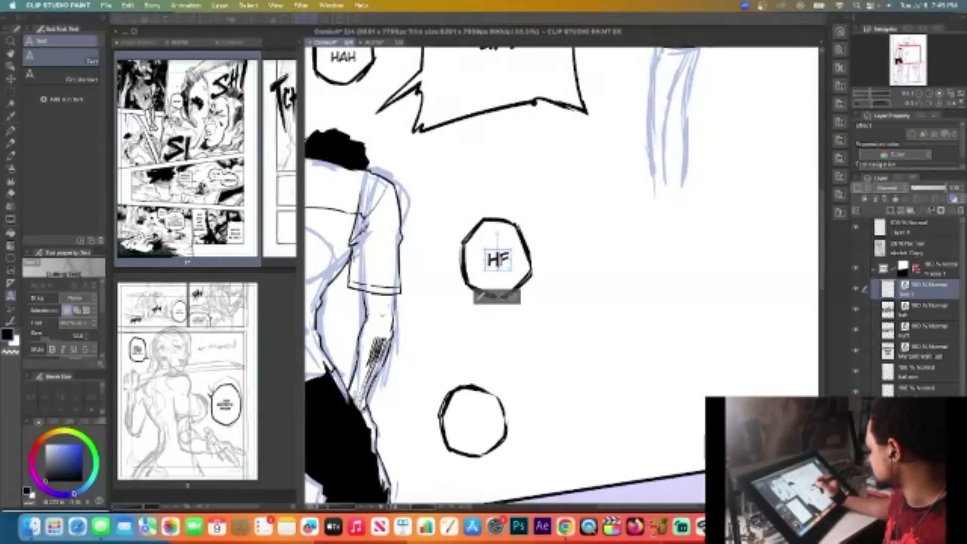
Letter "HFF" inside the lowest small balloon and enlarge the text to suit the balloon
click(469, 429)
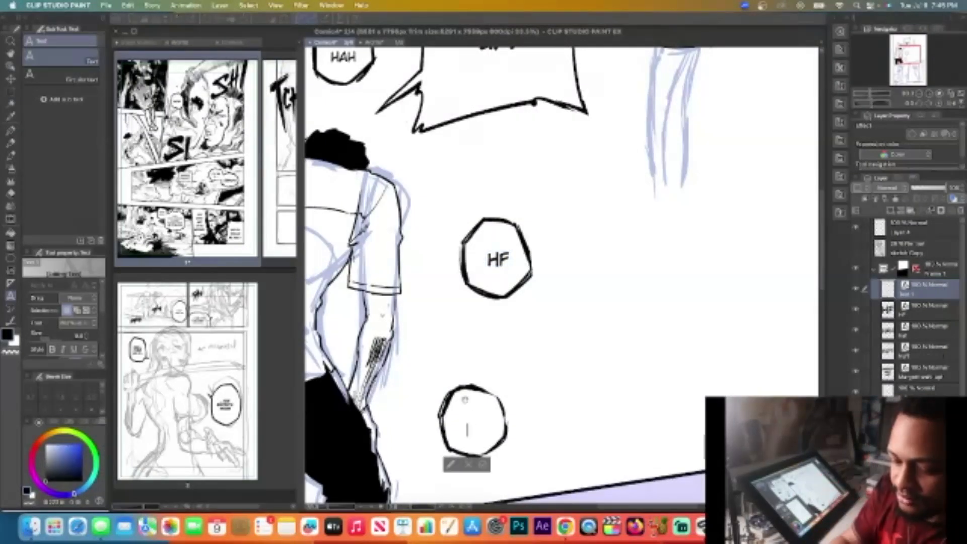
text(HFF)
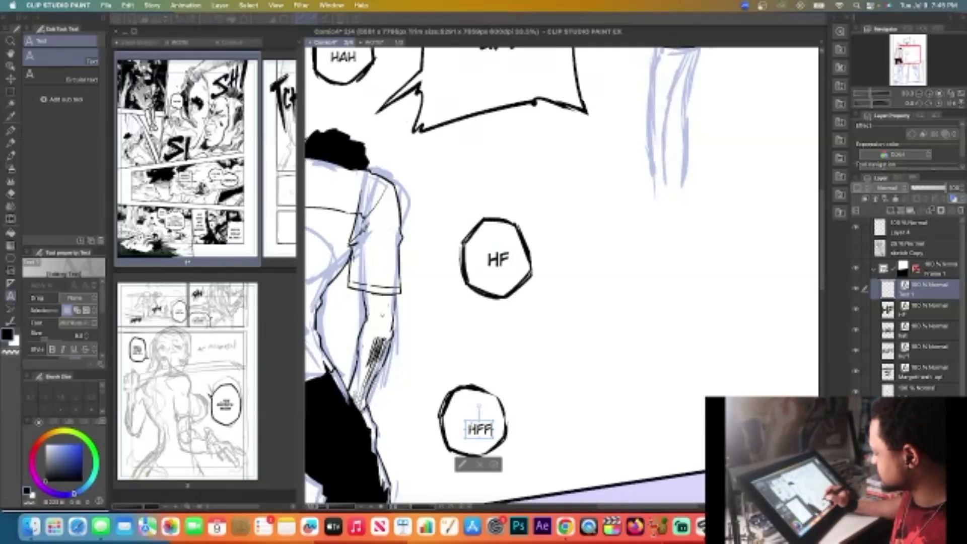
drag(469, 429, 499, 430)
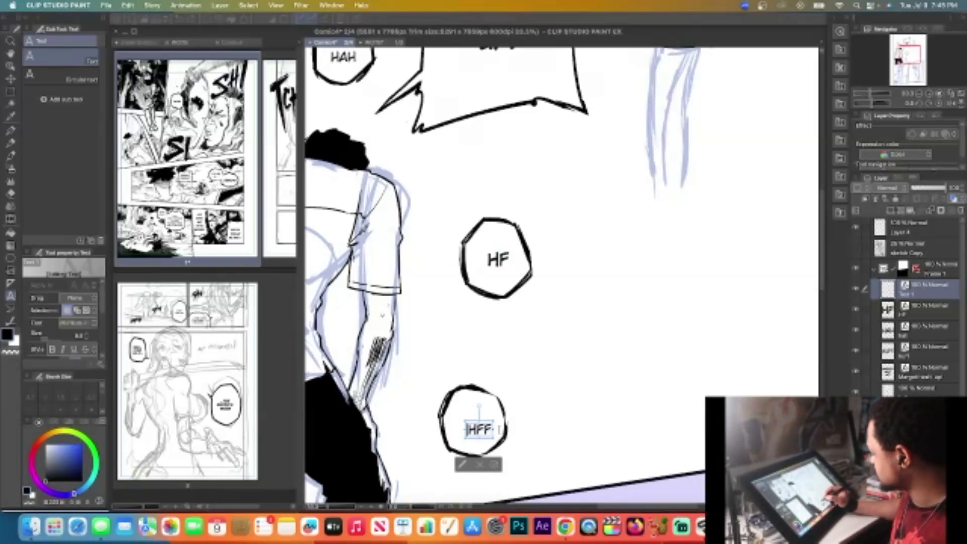
click(86, 334)
click(86, 334)
click(87, 333)
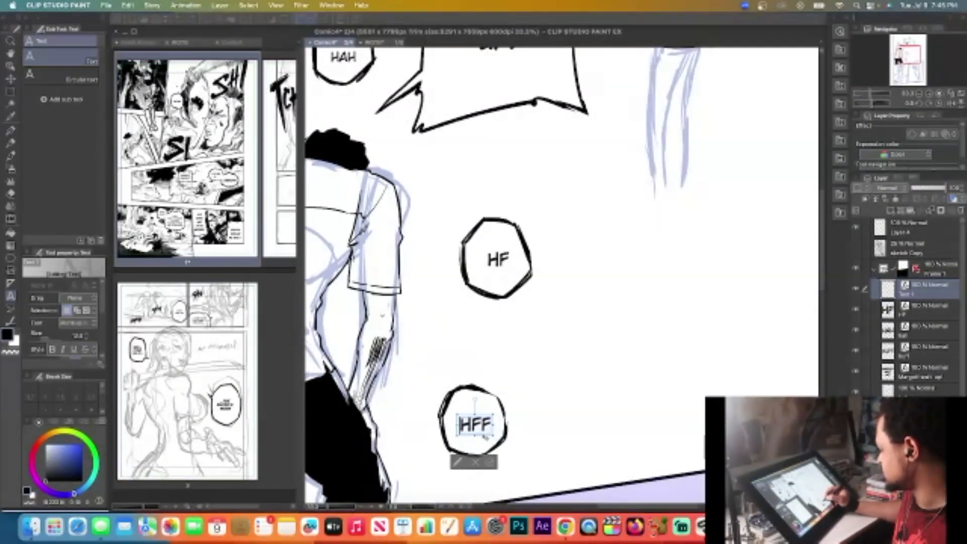
Finish the lettering and hide the blue sketch beneath the inked figures in the first panel
scroll(508, 411, down, 1)
scroll(506, 411, down, 3)
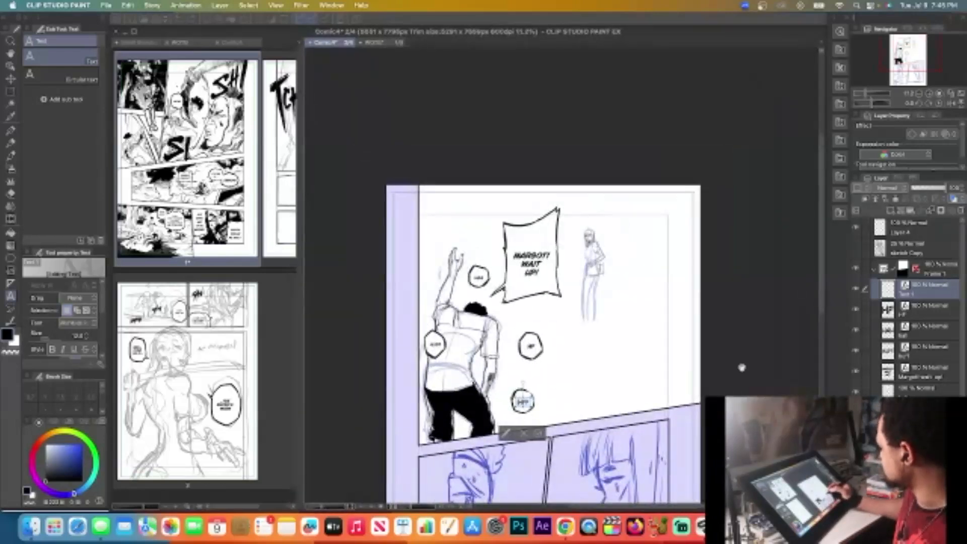
click(929, 390)
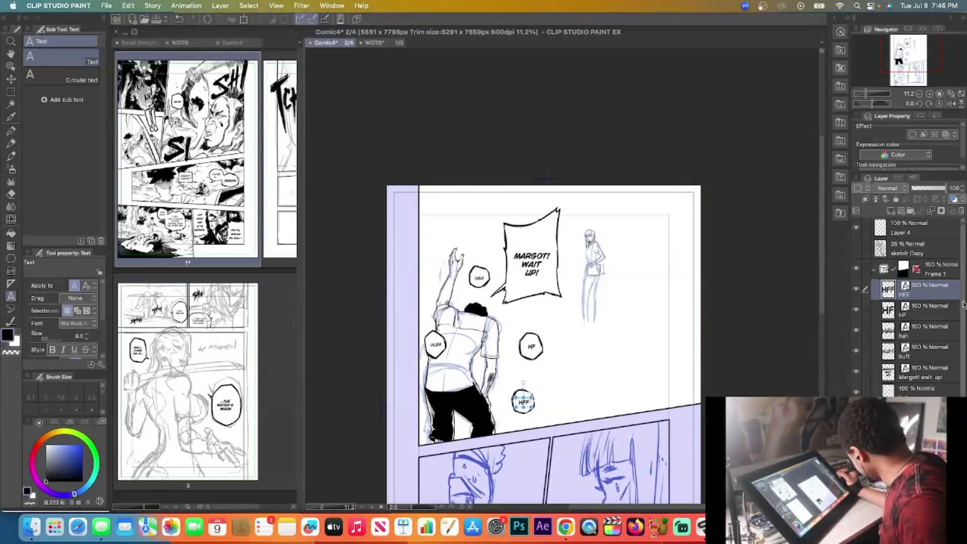
scroll(965, 315, down, 1)
scroll(964, 315, down, 1)
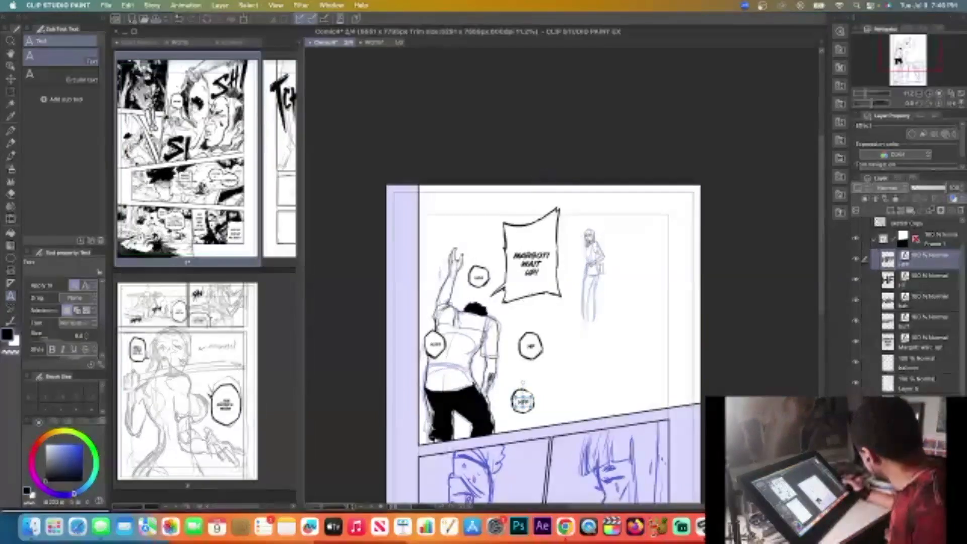
scroll(478, 324, up, 5)
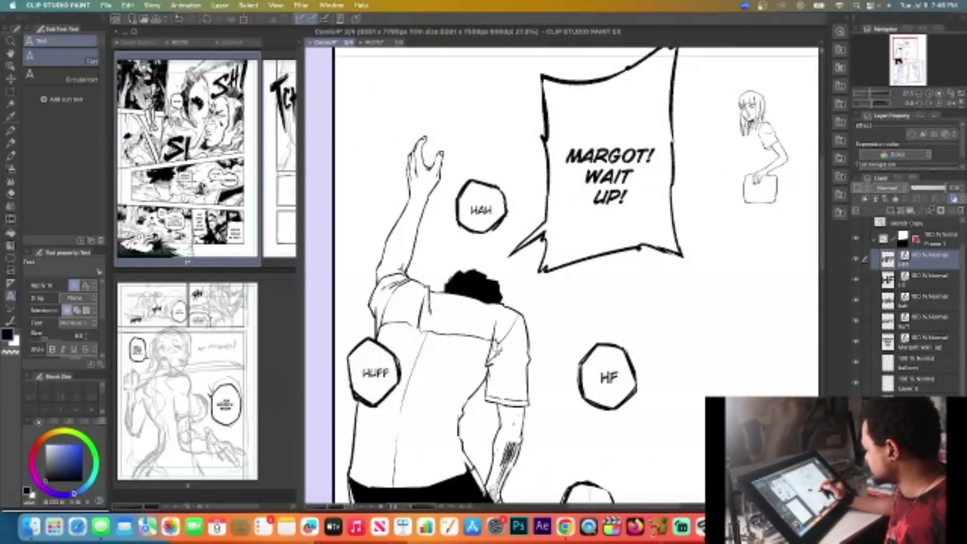
Select the man's shirt by its outlines and fill it with a Noise tone at 30% density and size 10
key(w)
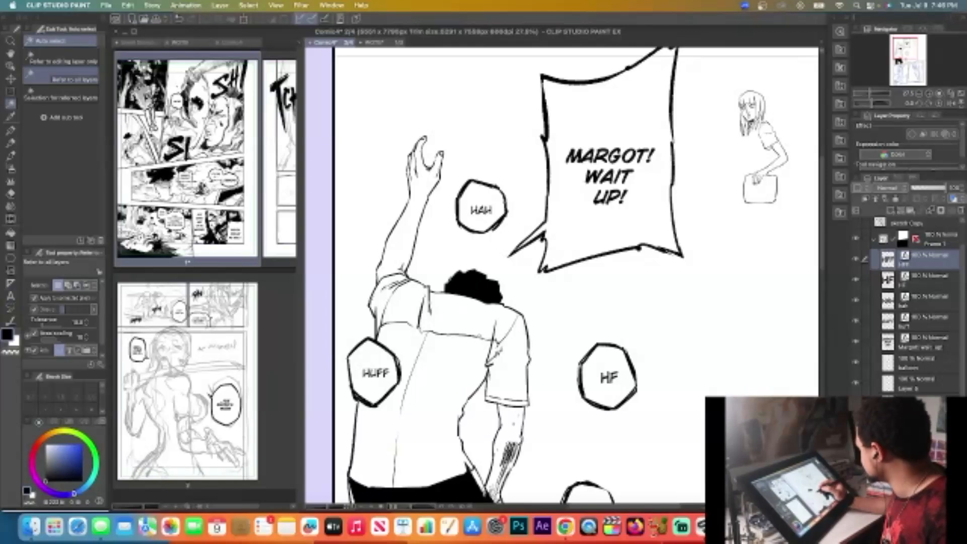
drag(823, 225, 823, 244)
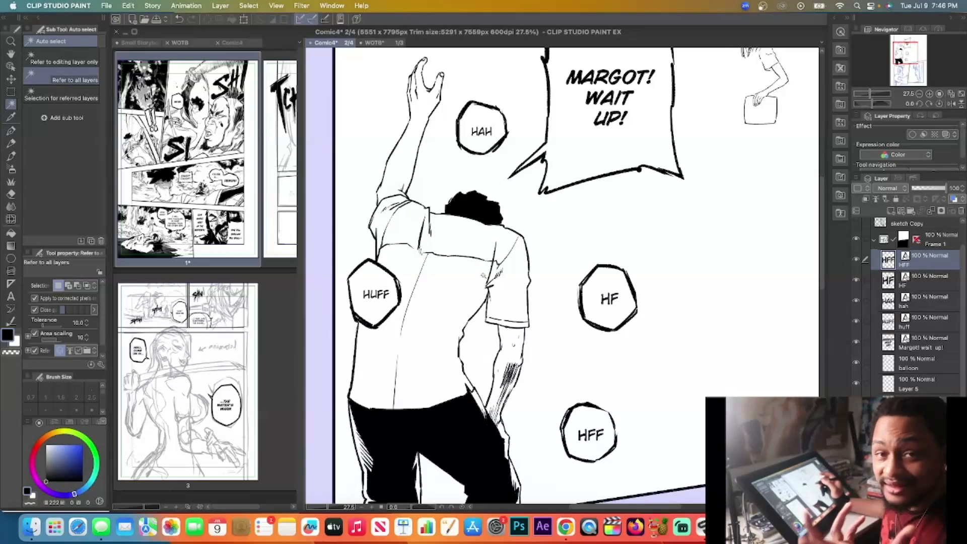
click(180, 43)
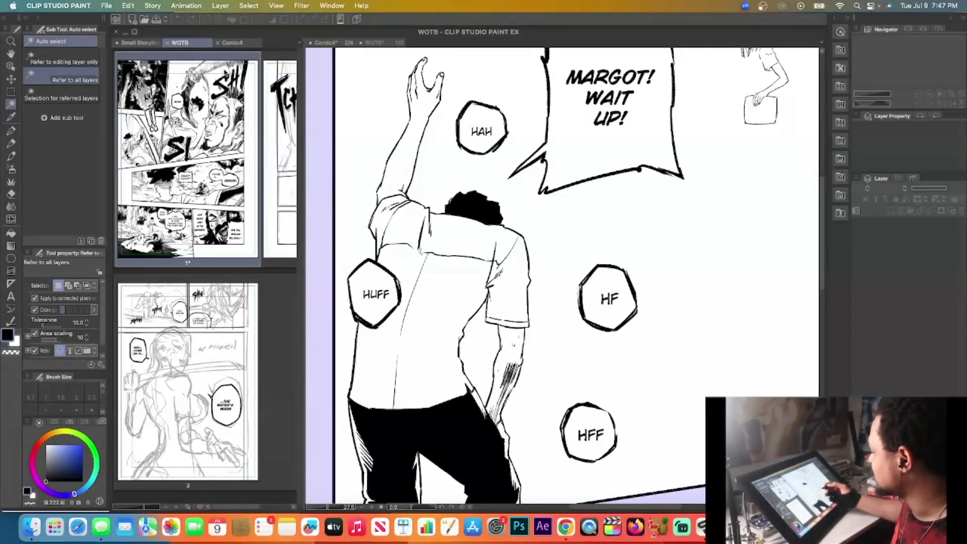
click(464, 242)
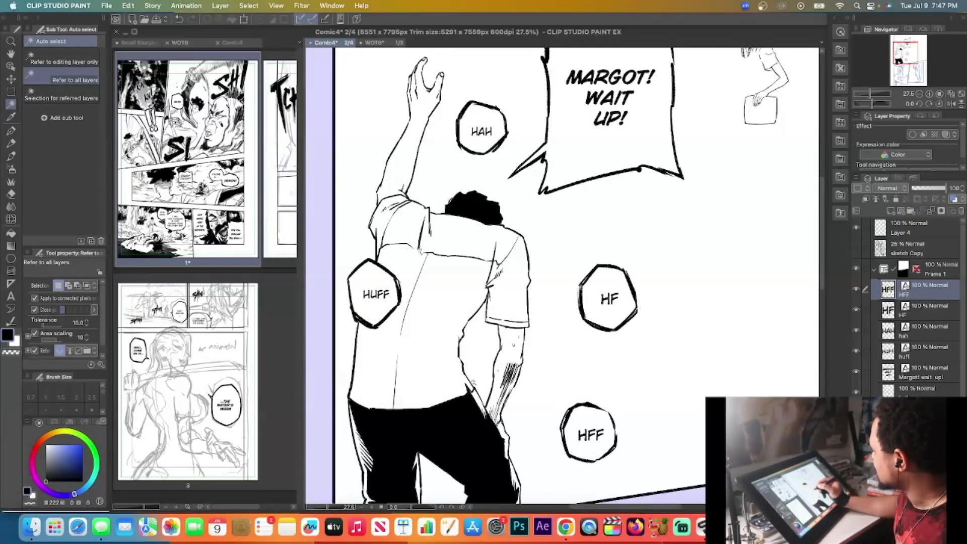
click(473, 248)
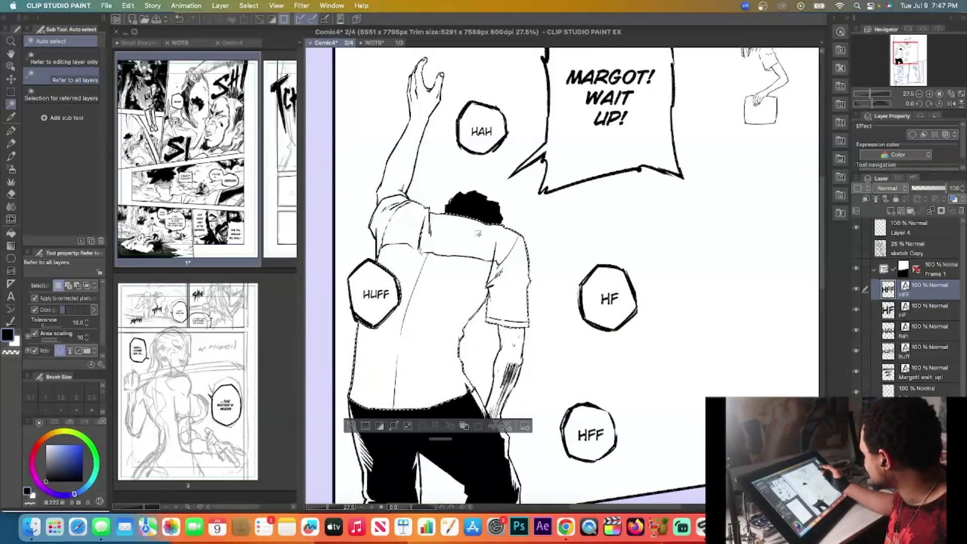
click(507, 426)
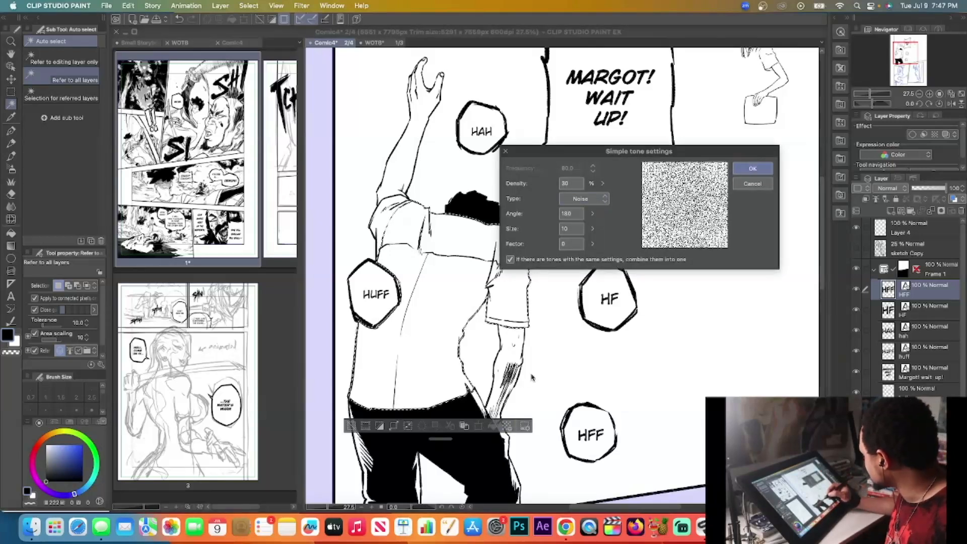
click(752, 183)
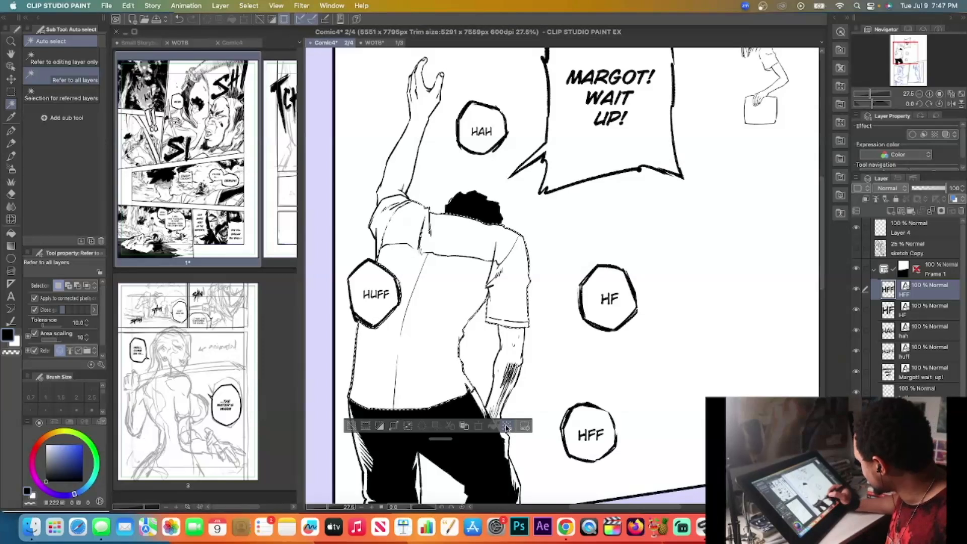
click(506, 427)
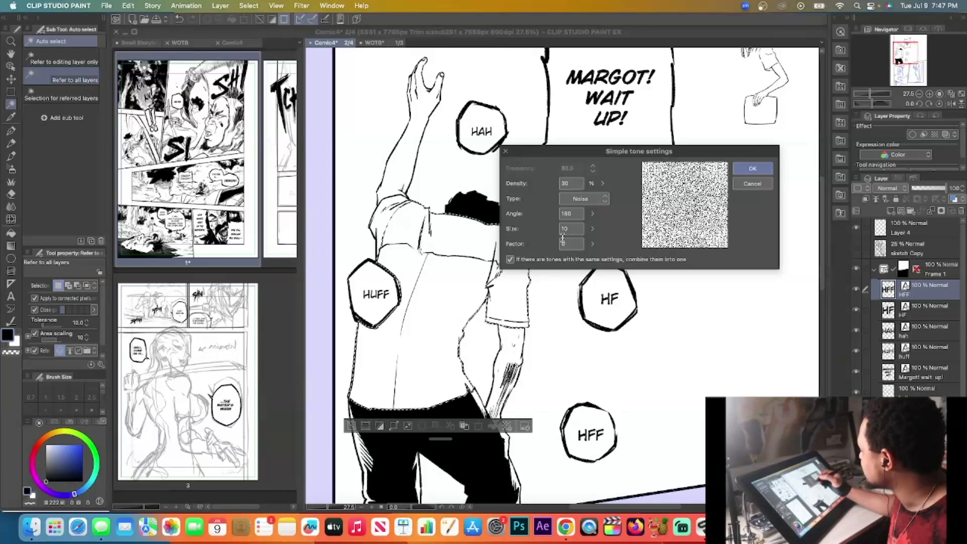
click(752, 170)
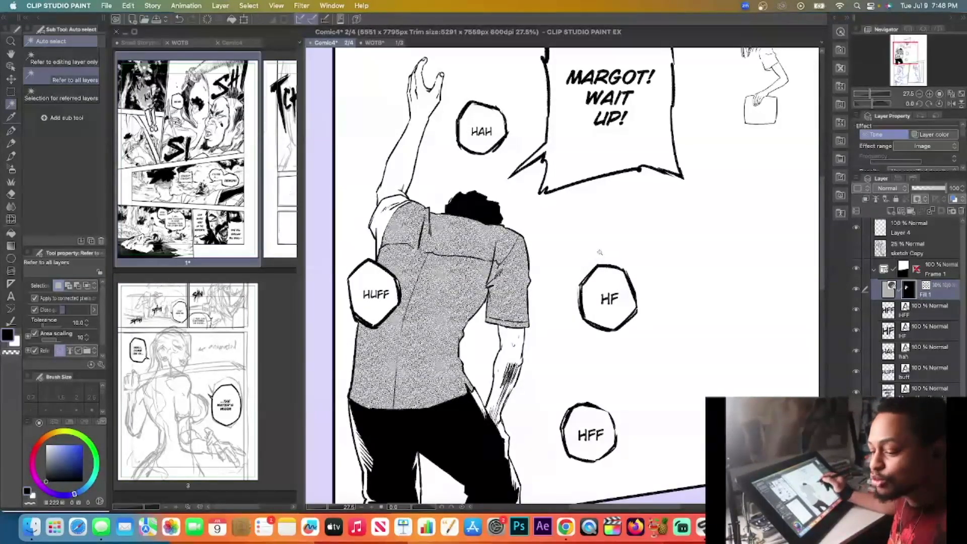
Paint the noise tone off the lowered arm's sleeve and a small spot along the yoke seam with the Real G-Pen
key(p)
mouse_move(624, 210)
mouse_down()
mouse_move(630, 235)
mouse_move(557, 330)
mouse_move(639, 369)
mouse_move(774, 348)
mouse_move(765, 268)
mouse_up()
key(ctrl+z)
mouse_move(527, 236)
mouse_down()
mouse_move(493, 286)
mouse_move(523, 236)
mouse_move(492, 287)
mouse_move(495, 274)
mouse_move(482, 314)
mouse_move(486, 326)
mouse_move(503, 275)
mouse_move(495, 298)
mouse_move(525, 257)
mouse_move(497, 329)
mouse_move(512, 343)
mouse_move(536, 331)
mouse_up()
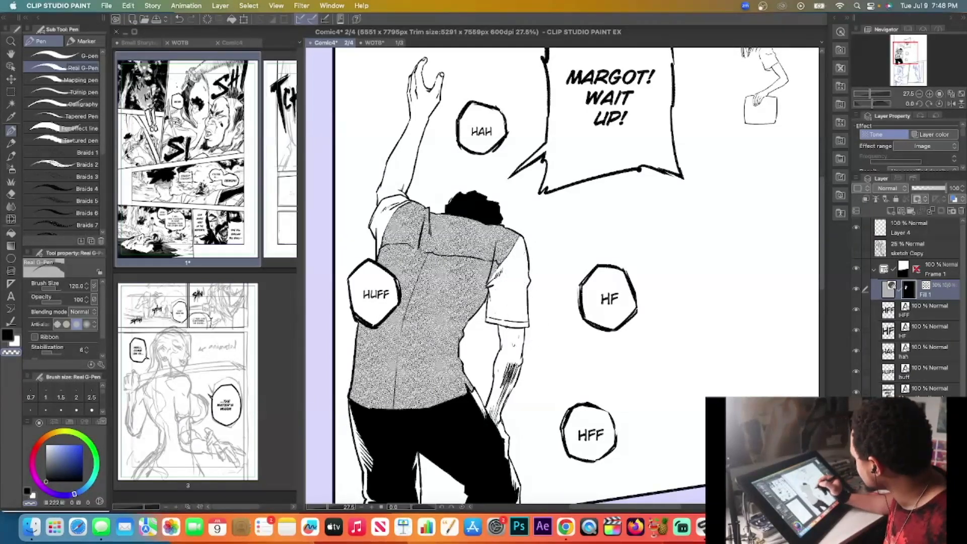
drag(418, 249, 432, 256)
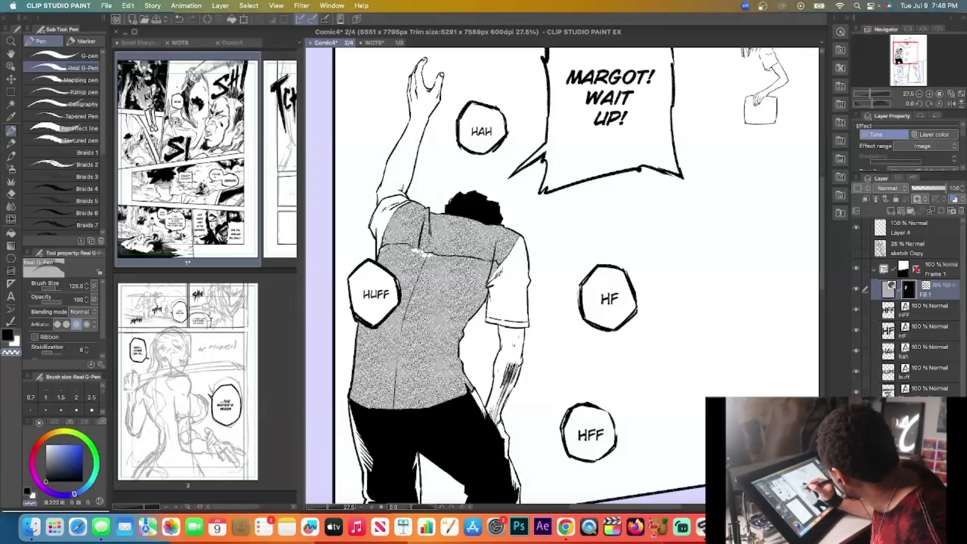
Delete the noise tone from the shirt body below the yoke seam and clear the selection
key(w)
click(436, 320)
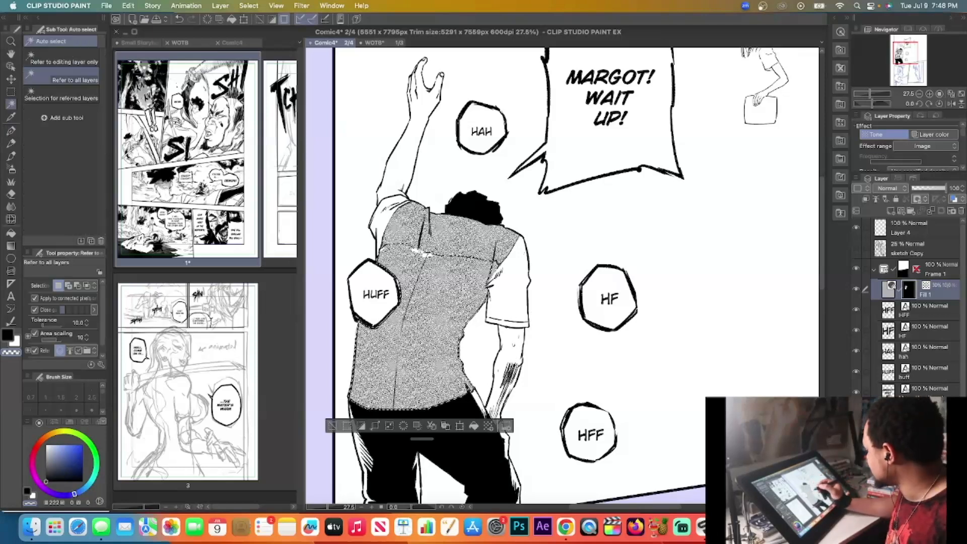
key(Delete)
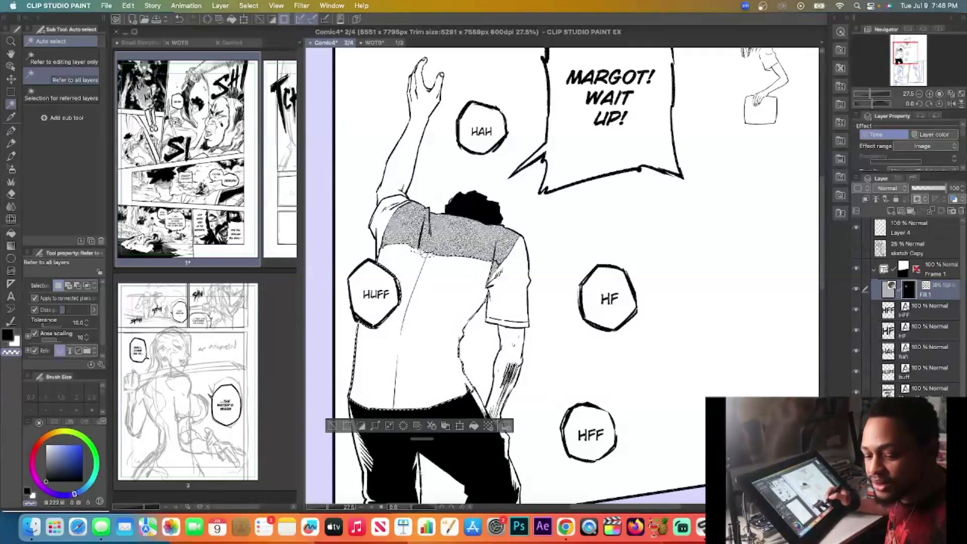
key(super+d)
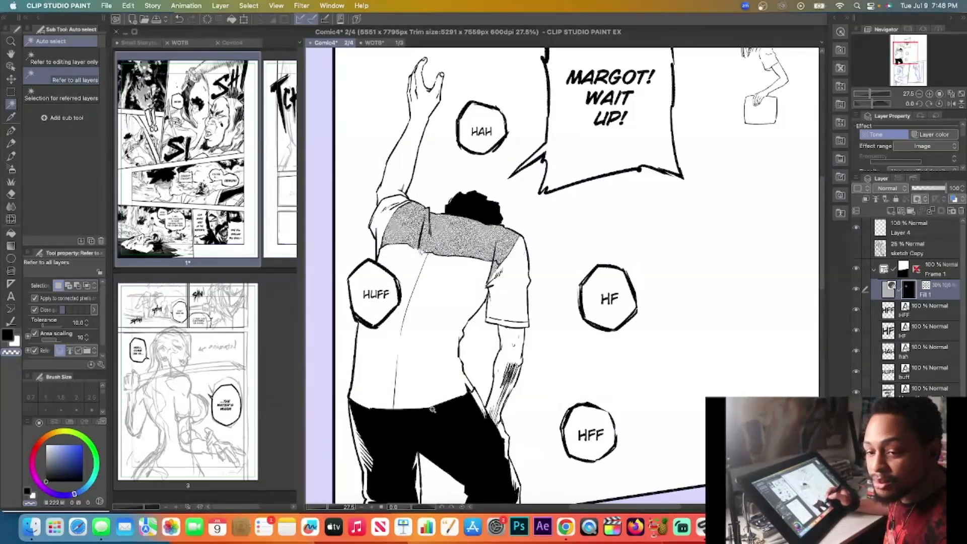
Select the man's raised arm and hand and fill them with a Circle tone at 30% density
key(p)
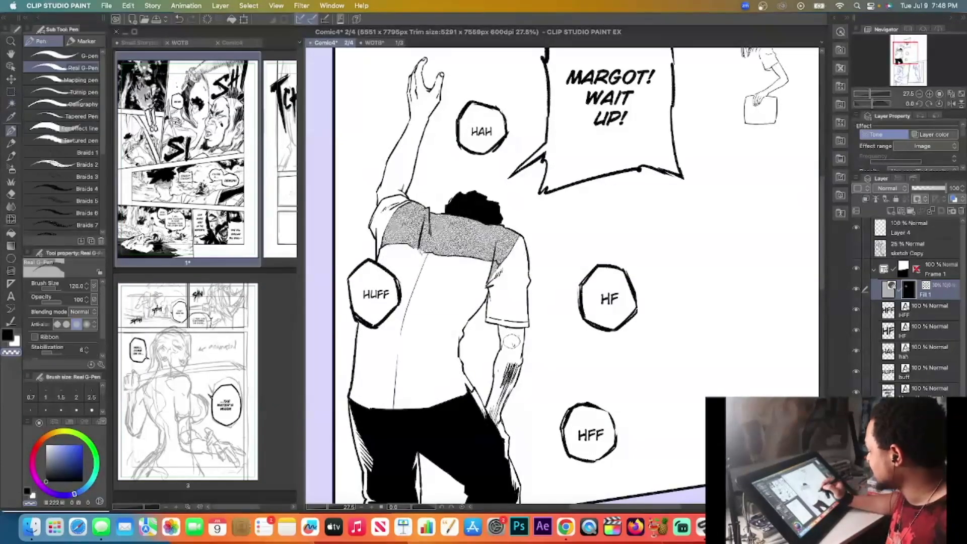
key(w)
click(405, 147)
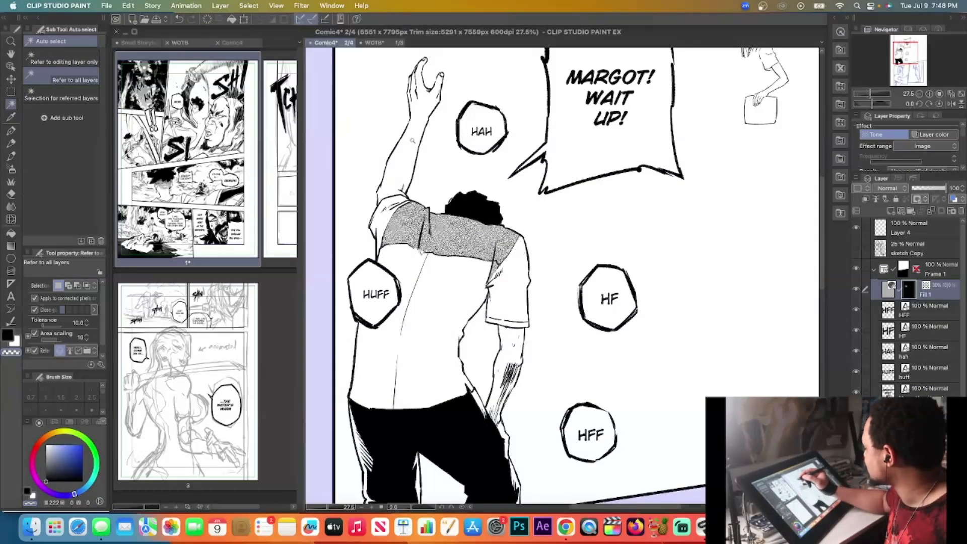
click(478, 222)
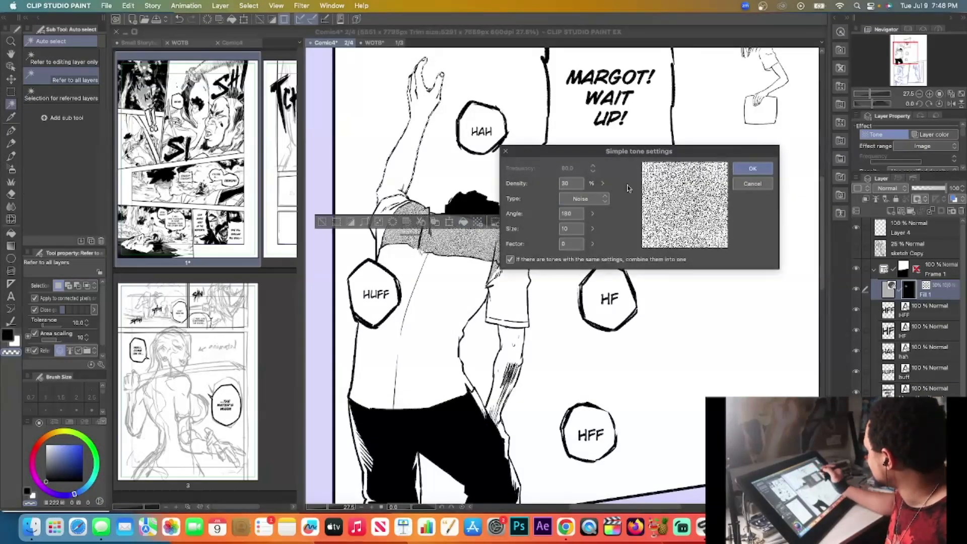
click(583, 198)
click(586, 211)
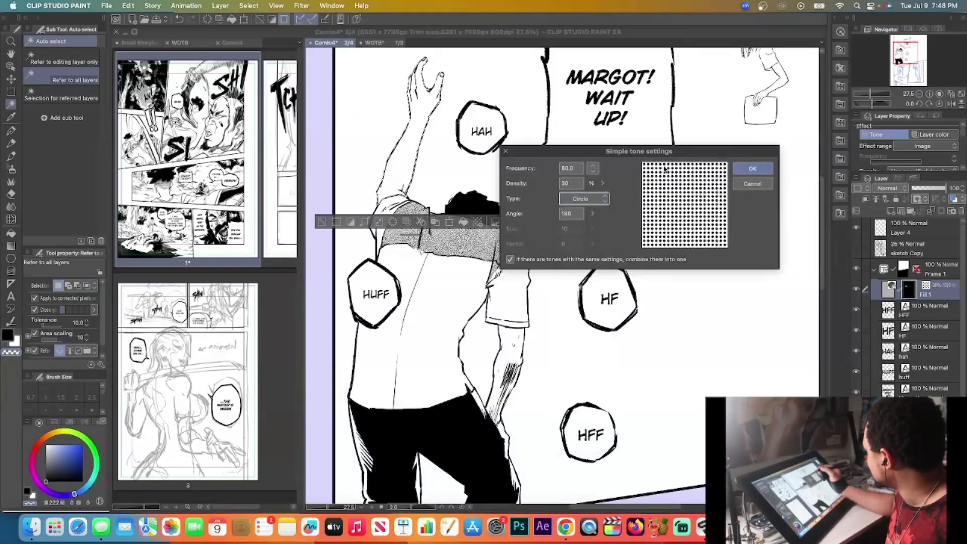
click(753, 169)
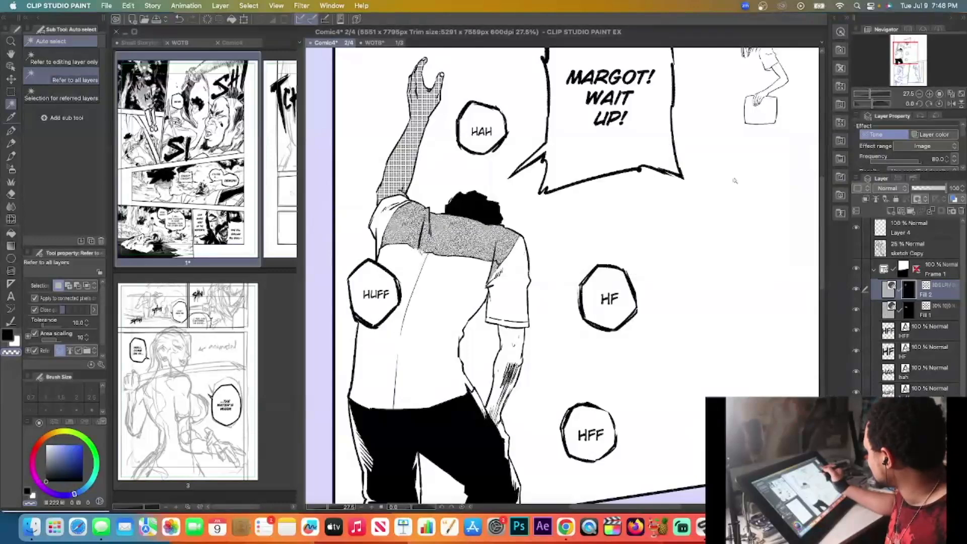
Rename the arm's tone layer "skin"
double_click(931, 295)
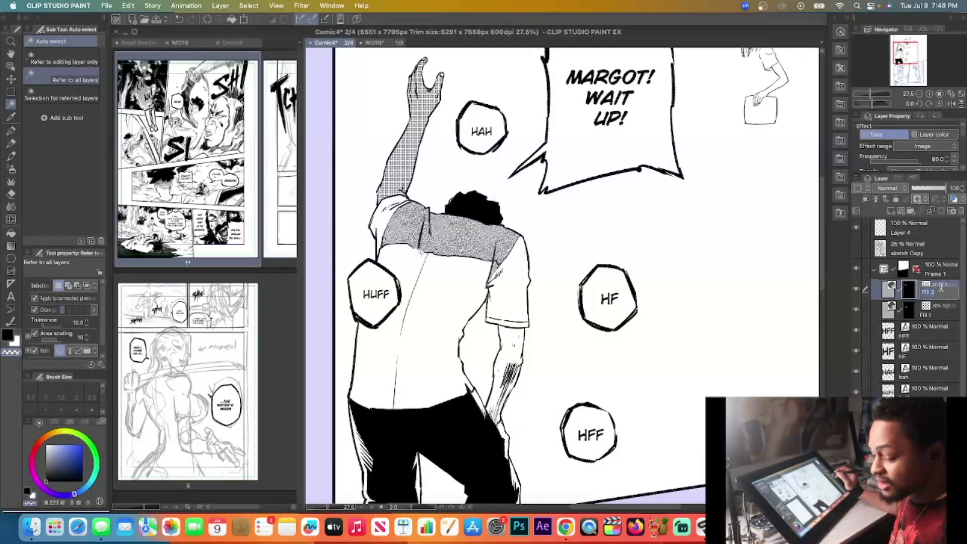
text(skin)
key(Return)
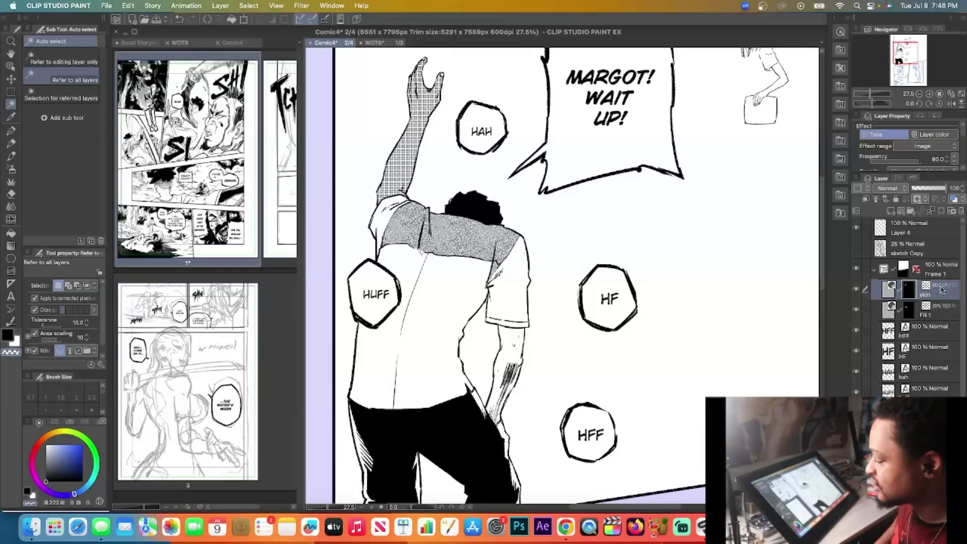
Extend the skin tone over the man's lowered forearm and hand and his exposed ankle
key(p)
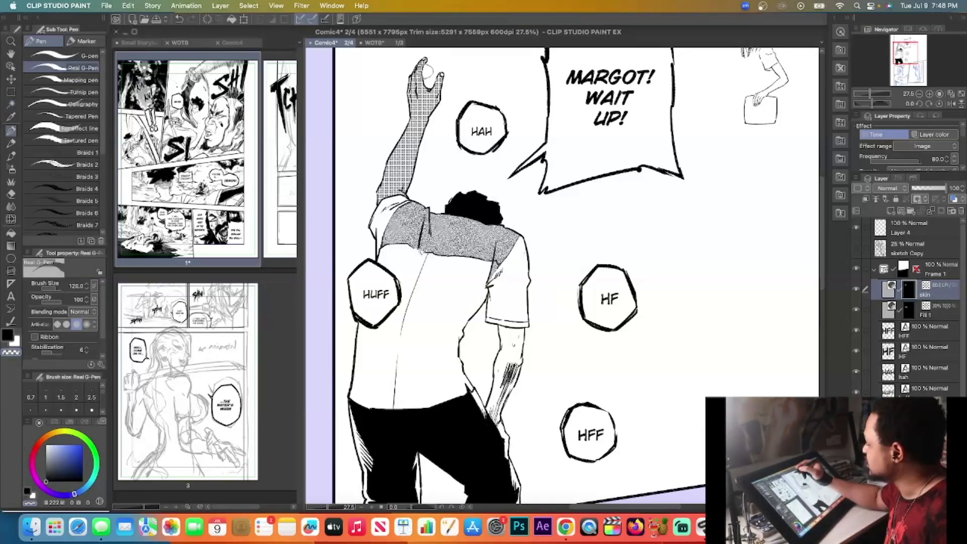
scroll(442, 76, up, 3)
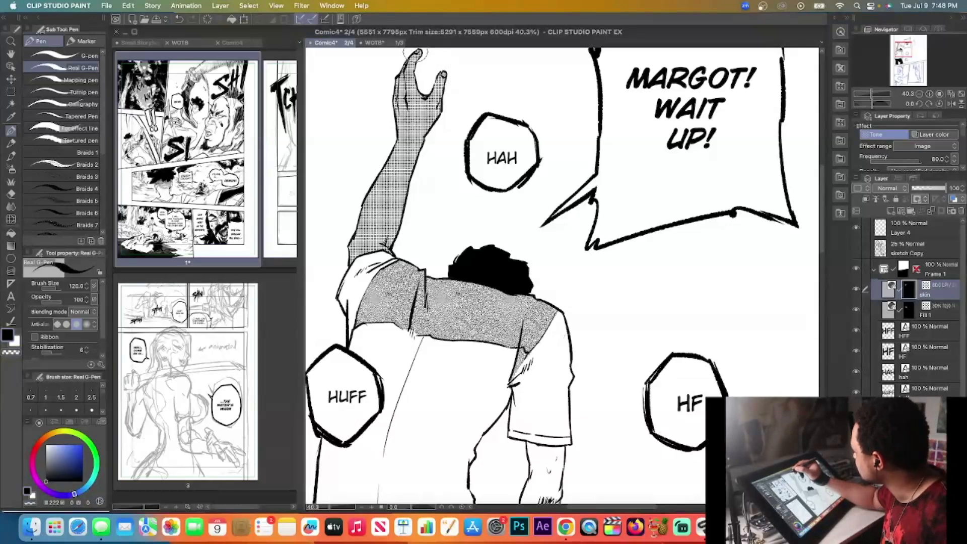
scroll(430, 90, down, 3)
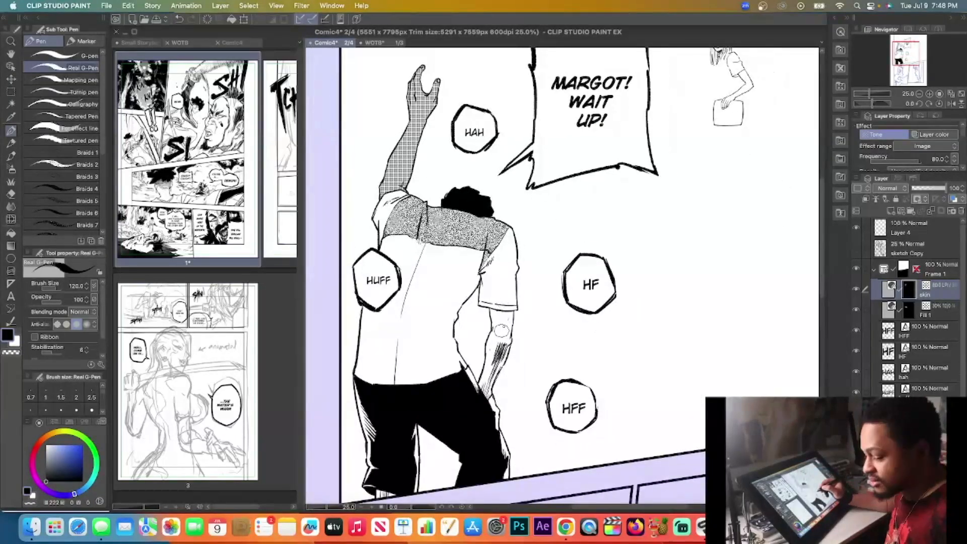
key(w)
click(501, 348)
click(550, 411)
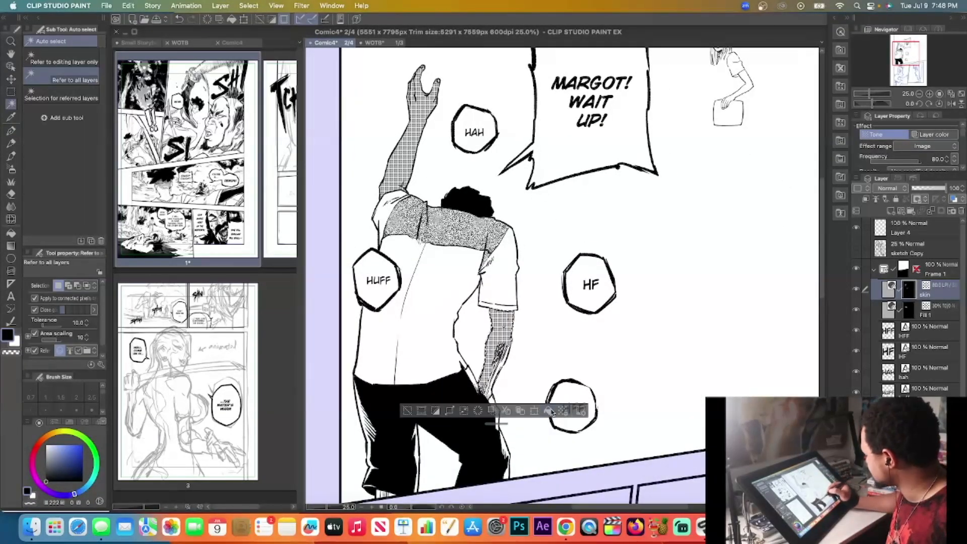
key(super+d)
key(p)
mouse_move(388, 496)
mouse_down()
mouse_move(378, 490)
mouse_move(391, 492)
mouse_up()
mouse_move(488, 396)
mouse_down()
mouse_move(505, 346)
mouse_move(487, 392)
mouse_move(493, 403)
mouse_up()
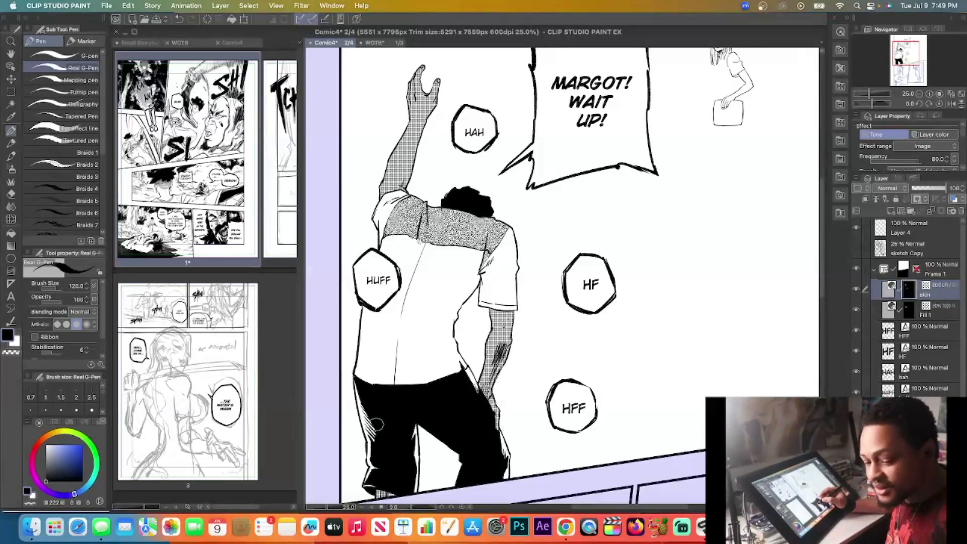
Select the highlight along the trousers' outer edge, fill it with a Square tone at 30% density, and clear the selection
key(w)
click(361, 412)
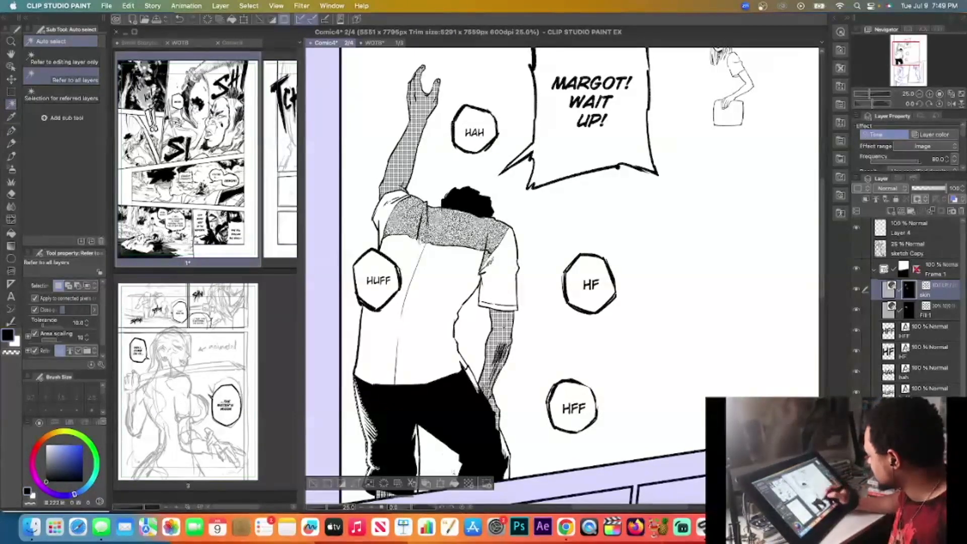
click(469, 483)
click(584, 199)
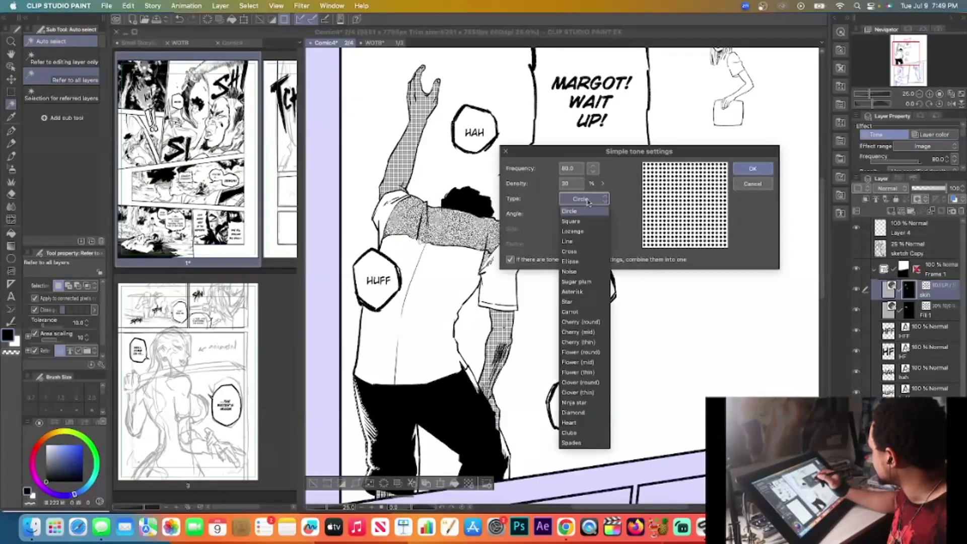
click(592, 223)
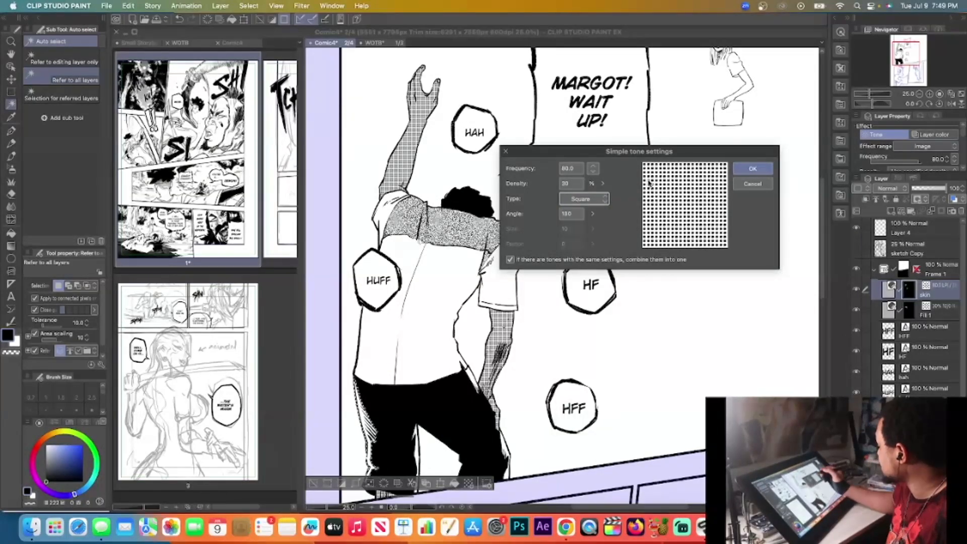
click(754, 167)
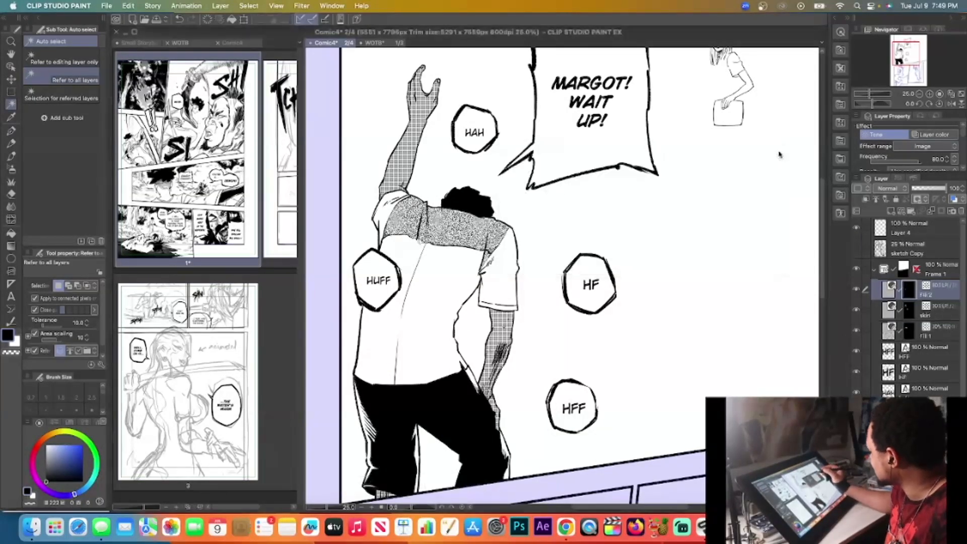
key(super+d)
Rename the trousers' tone layer "clothes" and brush its tone over the highlights of the trouser leg
key(p)
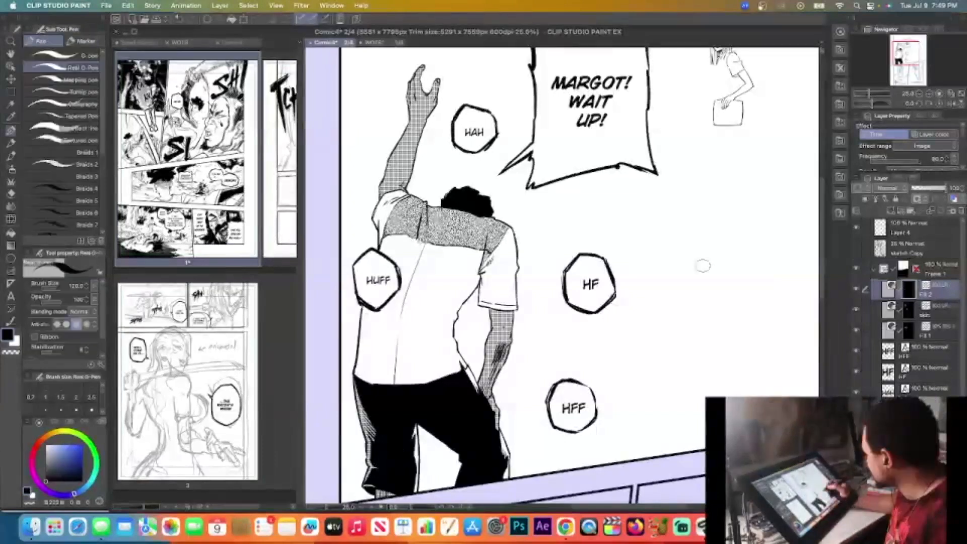
scroll(702, 265, down, 3)
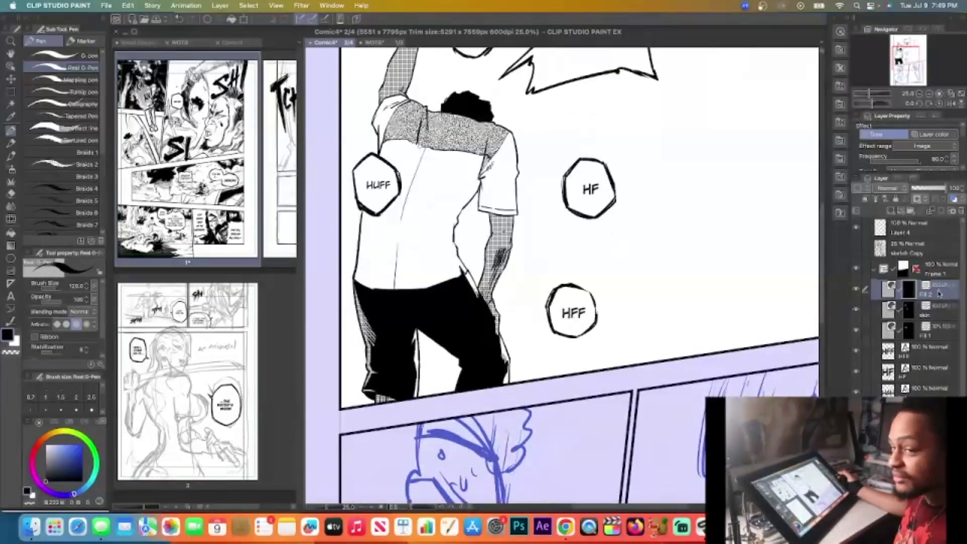
double_click(928, 296)
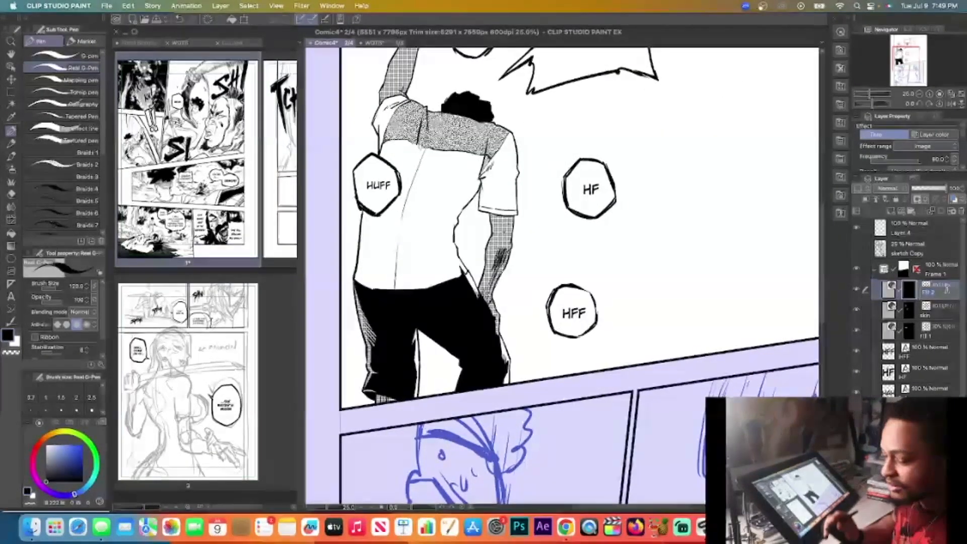
text(clothis)
key(Return)
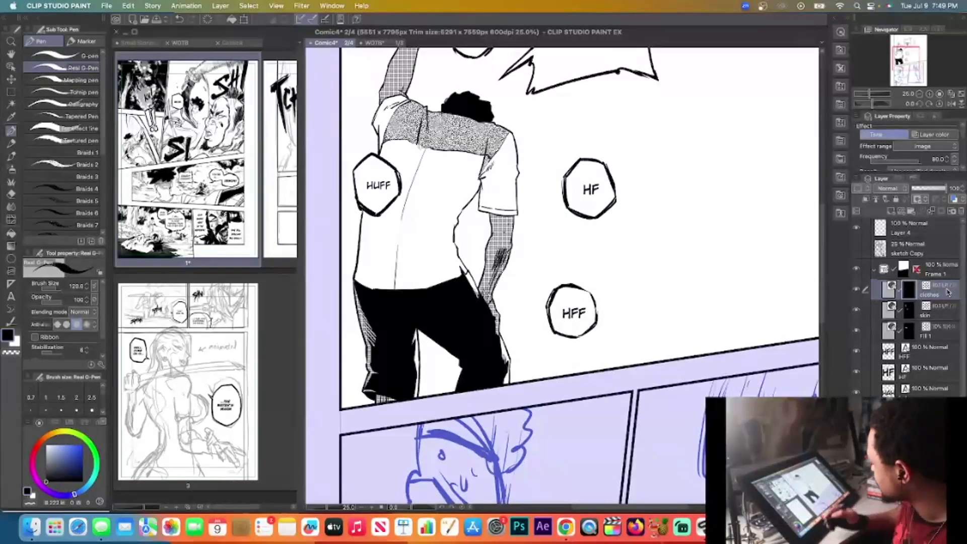
mouse_move(413, 338)
mouse_down()
mouse_move(418, 396)
mouse_move(408, 385)
mouse_move(364, 388)
mouse_move(372, 387)
mouse_up()
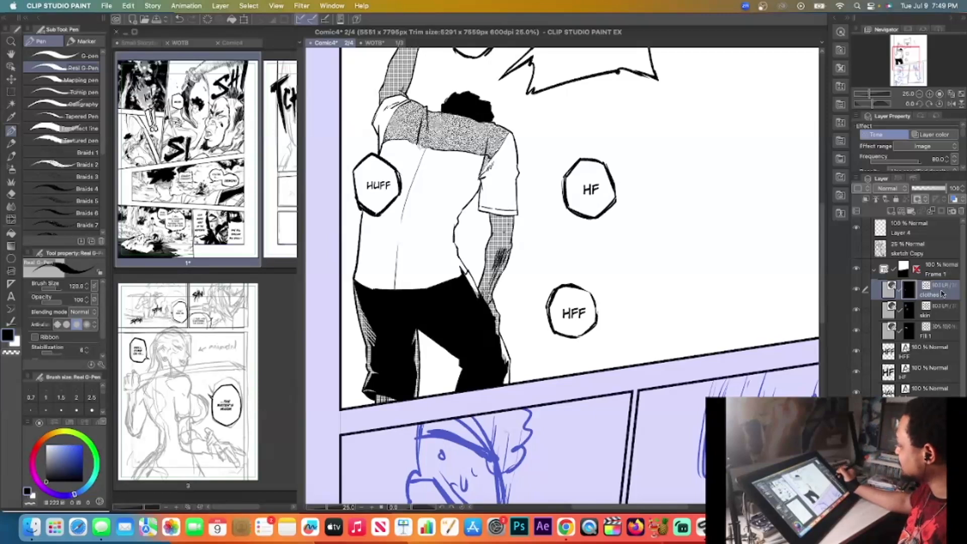
Set the "clothes" tone layer's density to 30 and compare its dot settings with the "skin" layer
drag(964, 133, 910, 146)
click(940, 145)
text(30)
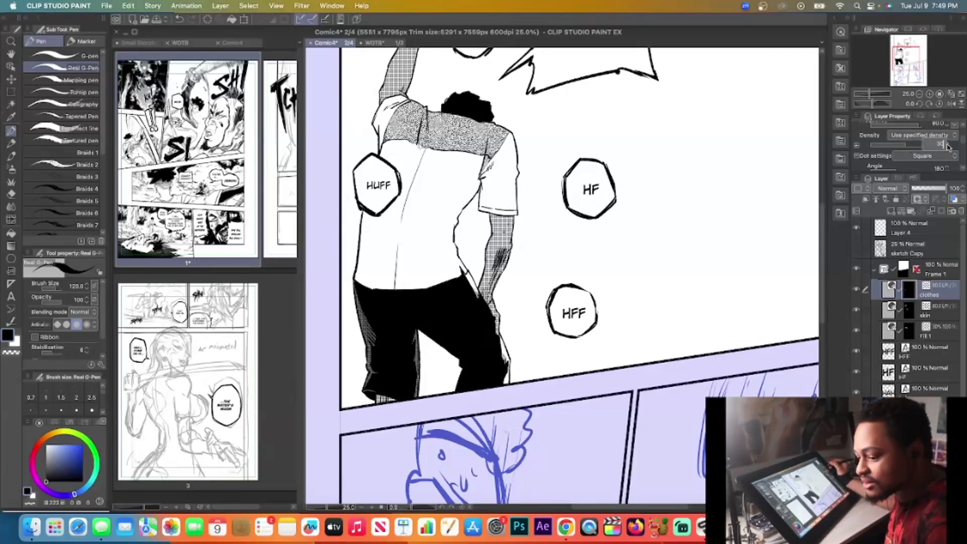
key(Return)
click(944, 316)
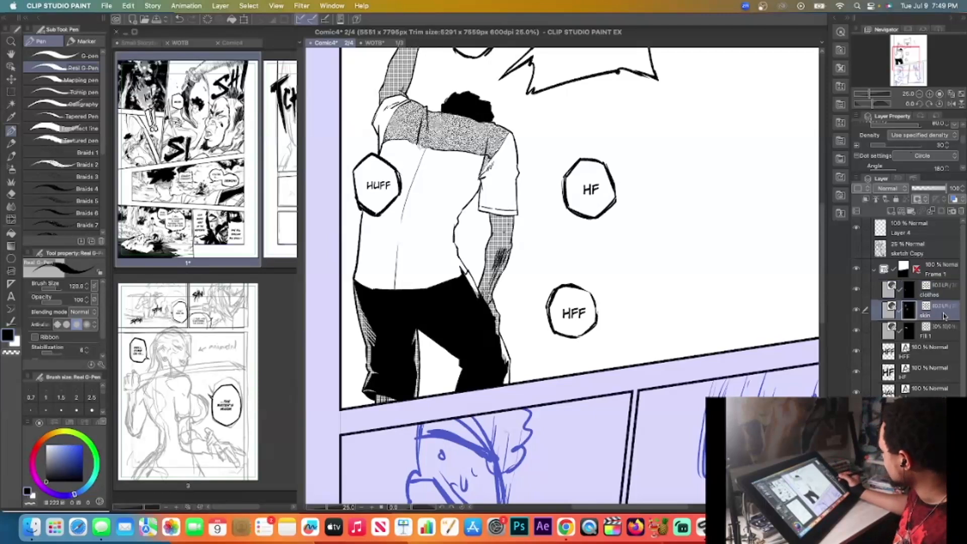
click(943, 295)
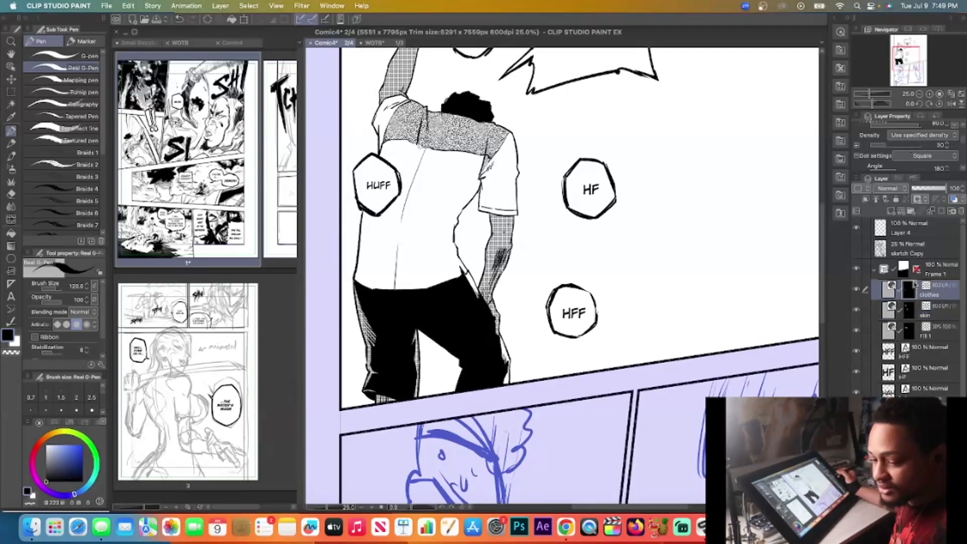
key(p)
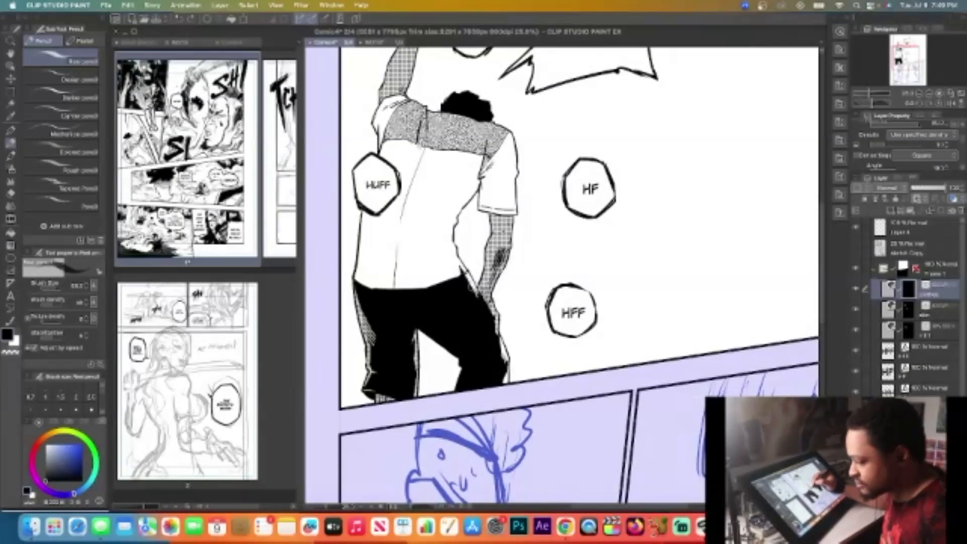
key(p)
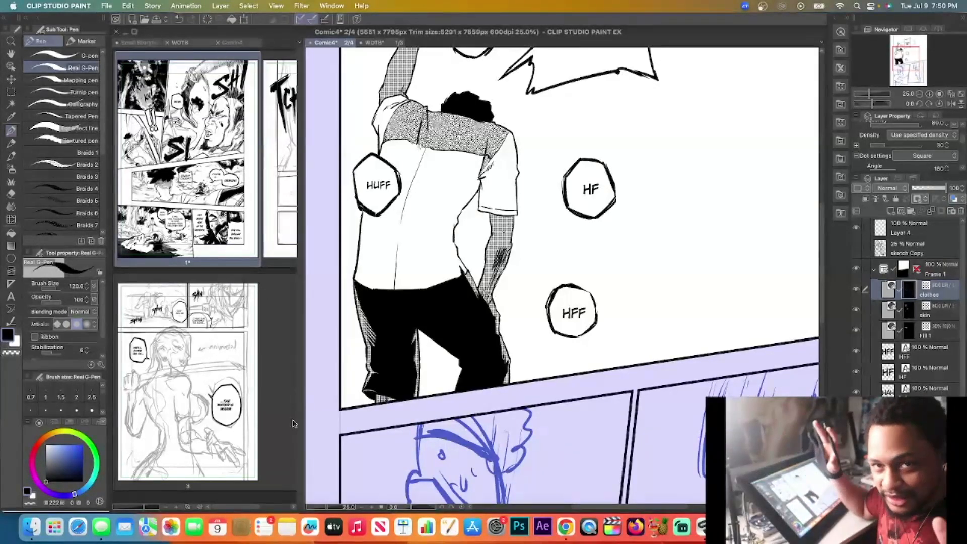
Reopen the Frame 1 folder and select its ink layer
scroll(504, 245, down, 4)
drag(570, 508, 588, 507)
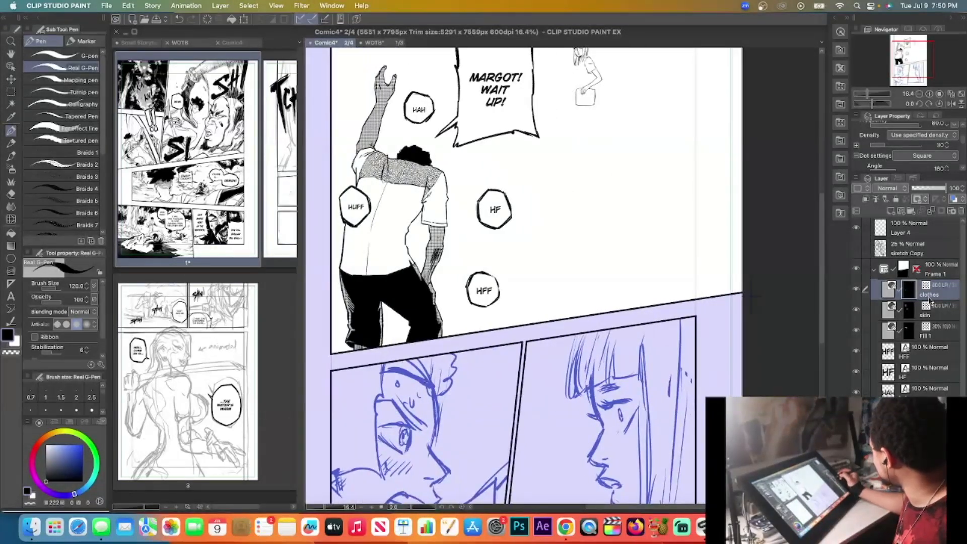
click(857, 291)
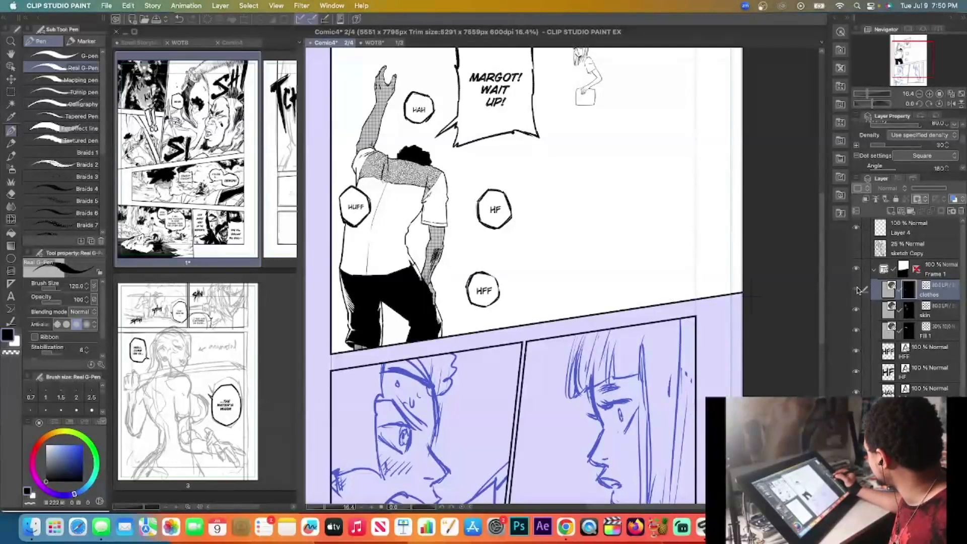
click(932, 274)
click(920, 286)
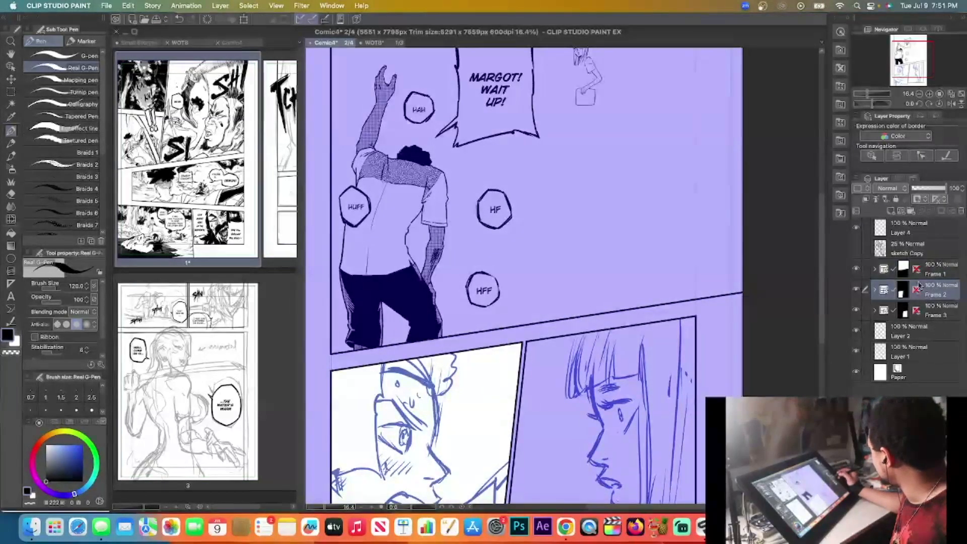
click(876, 271)
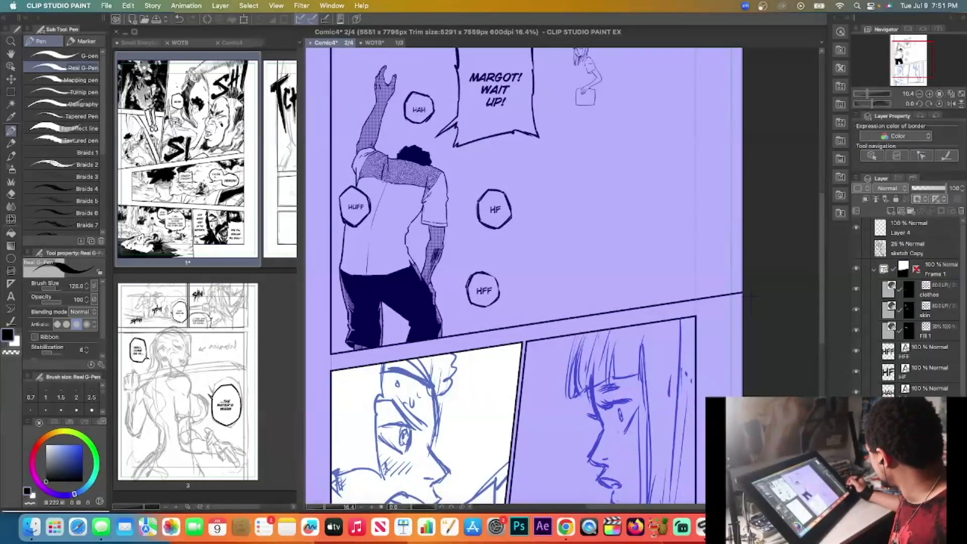
click(922, 444)
click(823, 348)
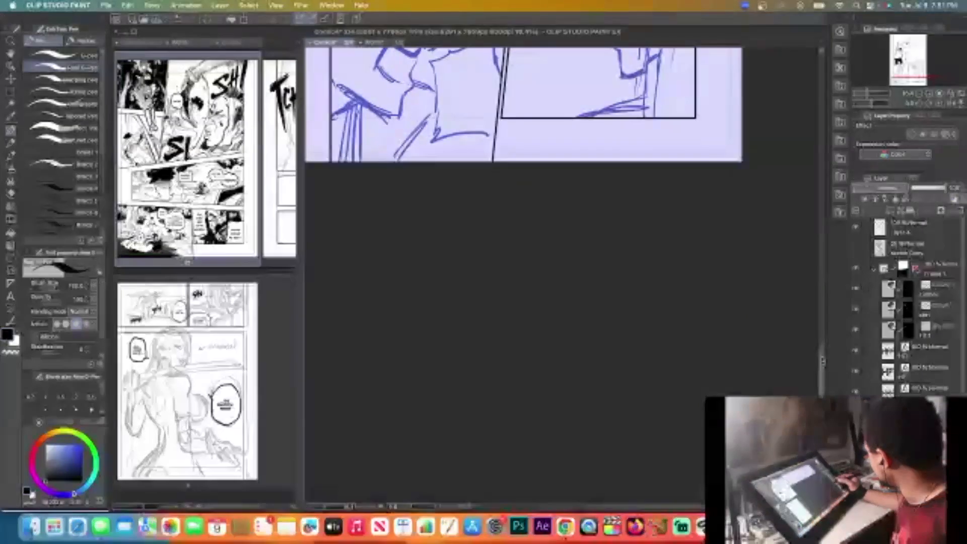
Ink black shading into the woman's hair ends beside her neck and clean up their tips
scroll(554, 227, up, 10)
scroll(590, 221, up, 8)
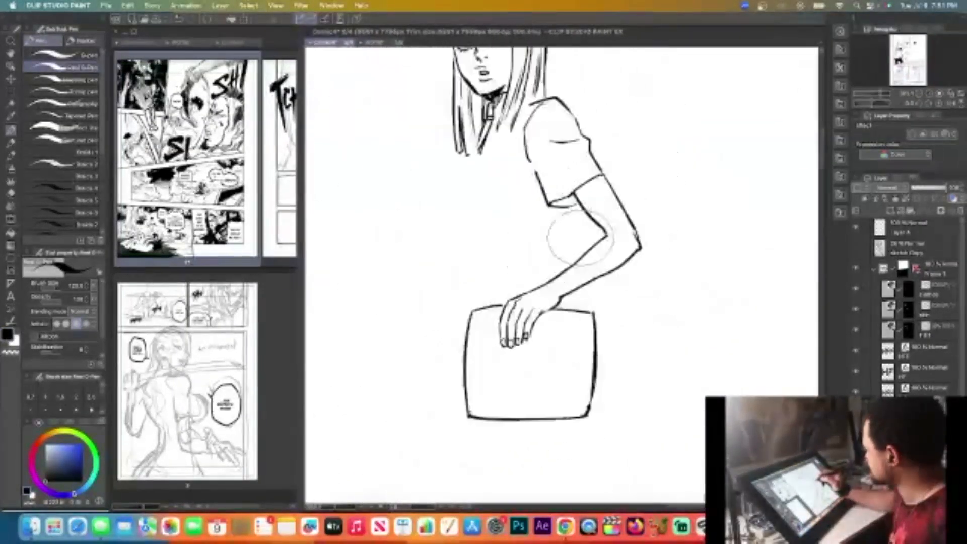
scroll(581, 237, down, 4)
scroll(565, 236, up, 3)
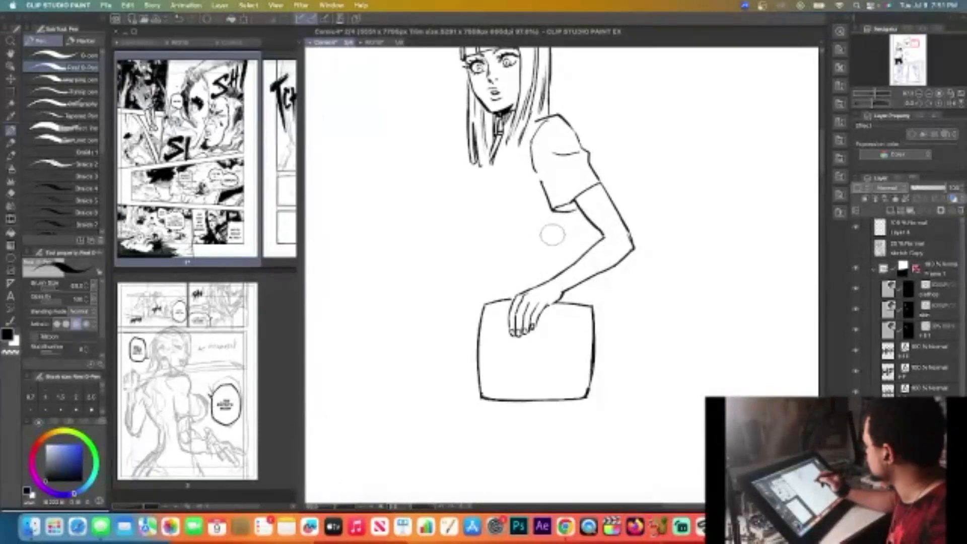
scroll(528, 211, down, 3)
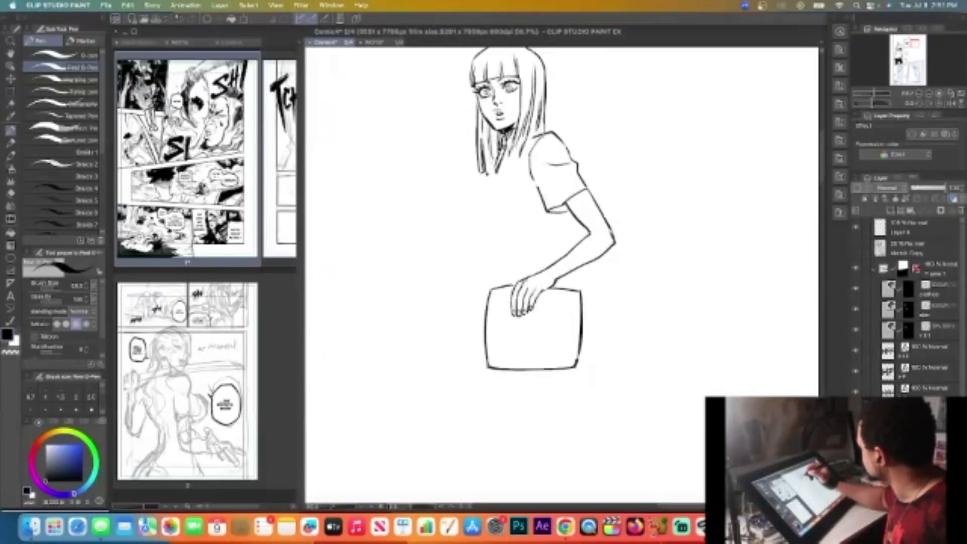
scroll(507, 133, up, 3)
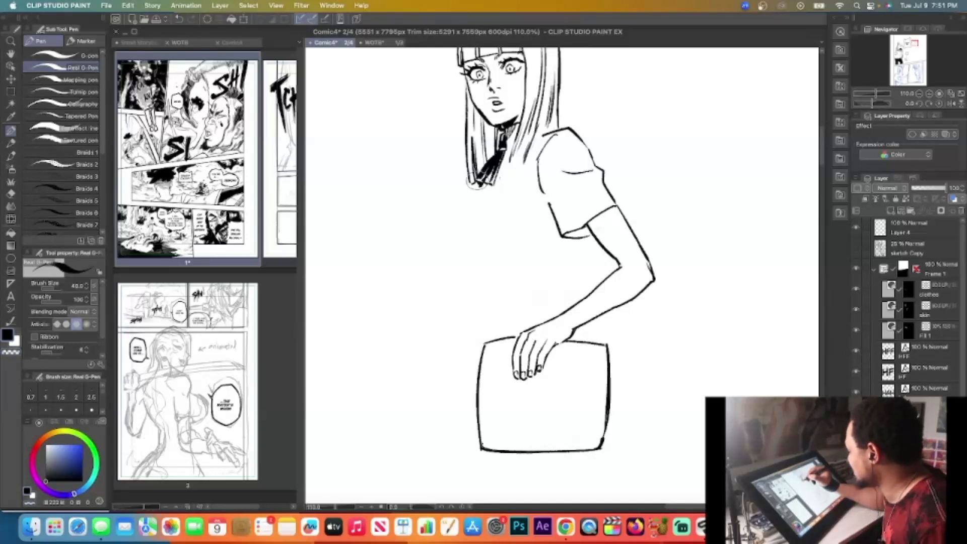
key(c)
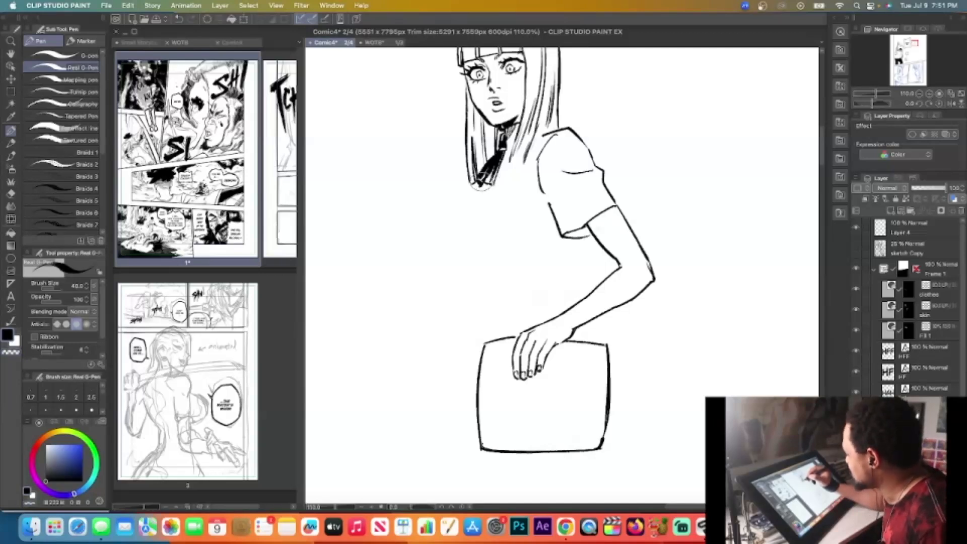
key(c)
mouse_move(504, 153)
mouse_down()
mouse_move(486, 182)
mouse_move(494, 184)
mouse_up()
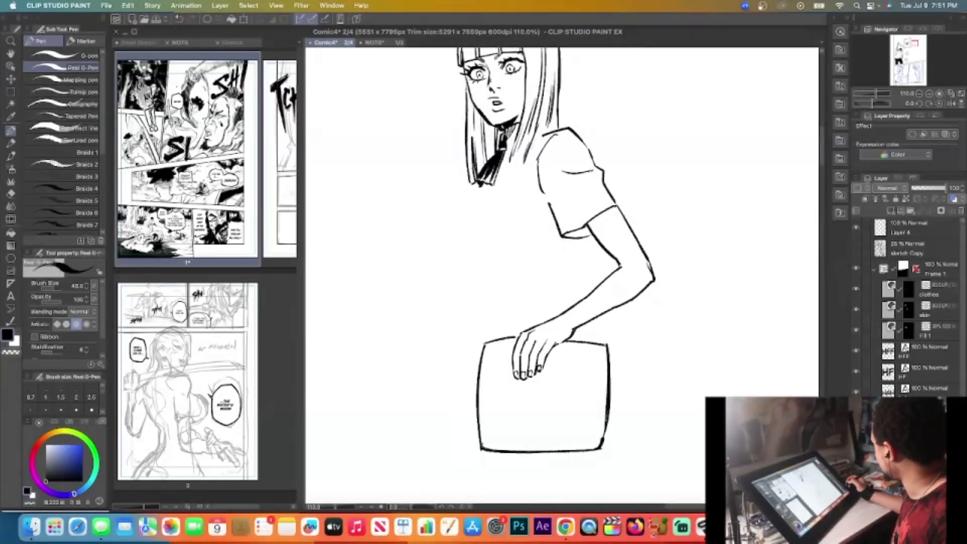
Show the blue sketch beneath the ink and ink the woman's collar just below her hair
scroll(916, 302, down, 6)
click(856, 395)
scroll(598, 256, down, 5)
scroll(584, 242, up, 4)
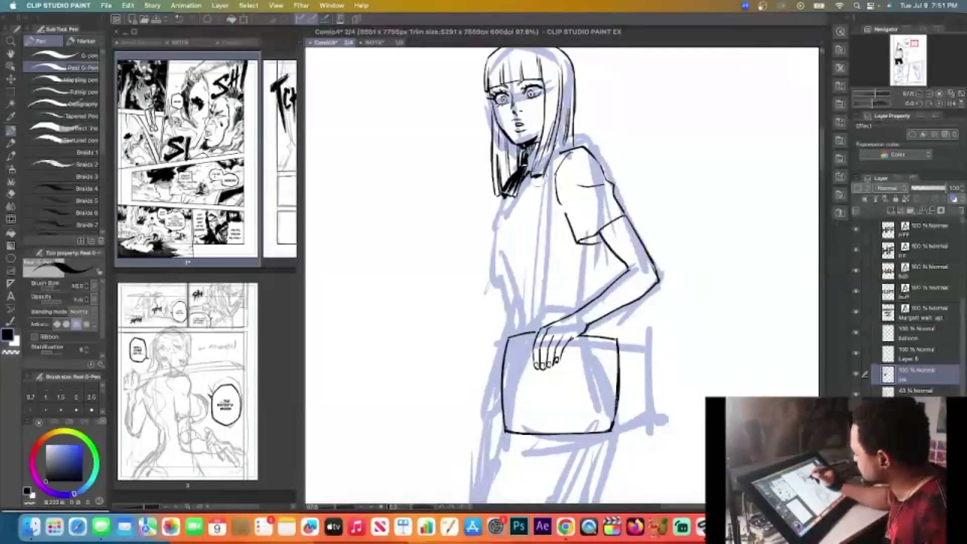
key(c)
mouse_move(532, 176)
mouse_down()
mouse_move(587, 147)
mouse_move(541, 163)
mouse_up()
key(c)
key(c)
key(c)
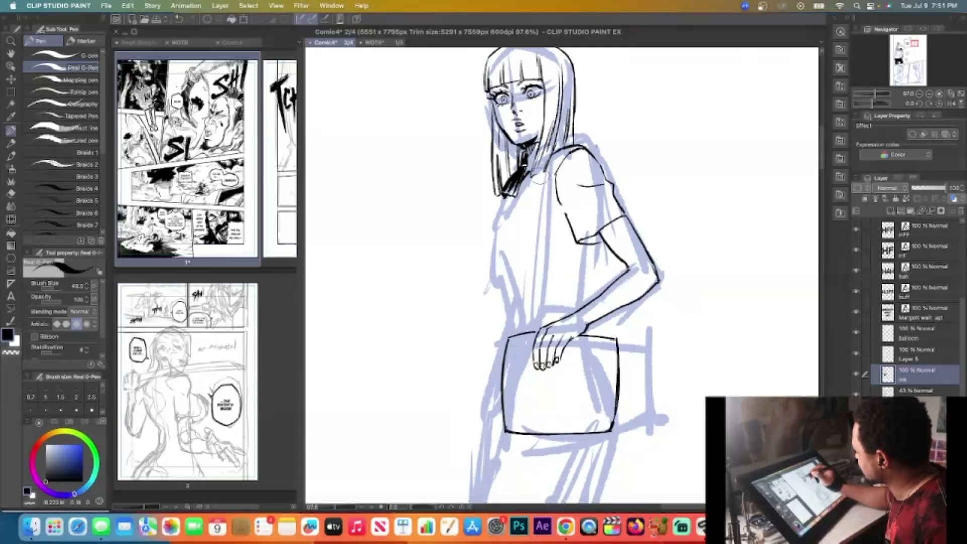
Ink the front contour of the woman's torso from chest to waist and the inner edge of her sleeve
mouse_move(500, 199)
mouse_down()
mouse_move(482, 244)
mouse_move(481, 233)
mouse_move(506, 306)
mouse_up()
key(c)
key(c)
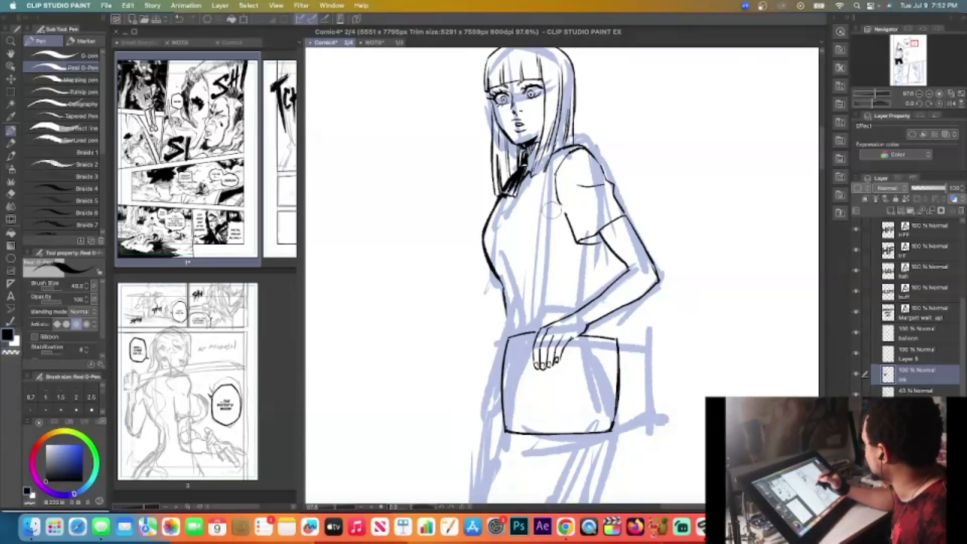
mouse_move(560, 164)
mouse_down()
mouse_move(550, 183)
mouse_move(569, 224)
mouse_up()
key(c)
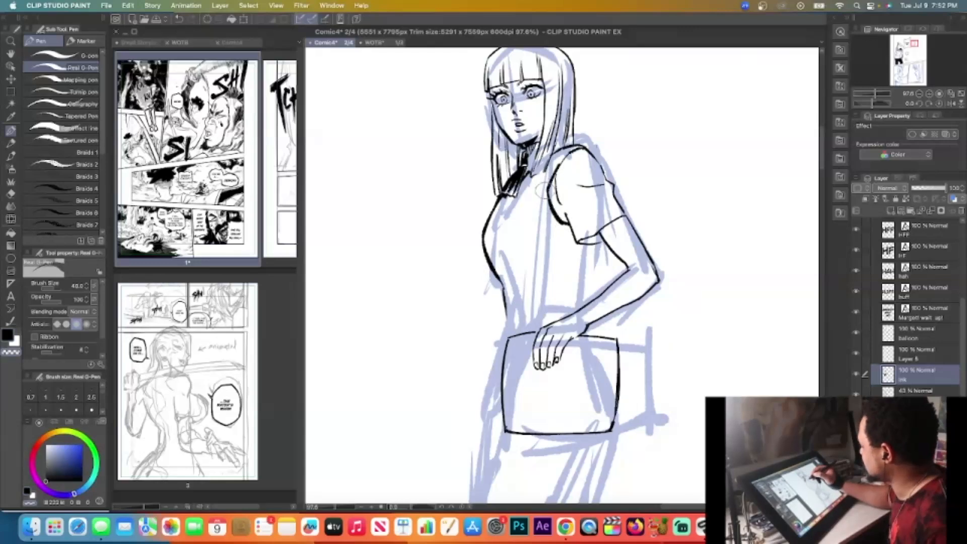
key(c)
Reduce the pen size and thin the torso's front contour with transparent colour
key(bracketleft)
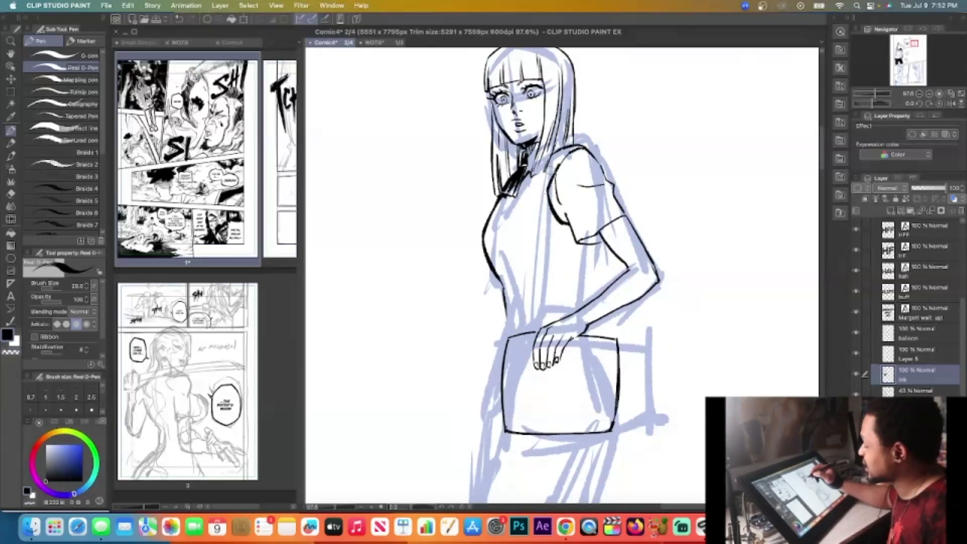
key(c)
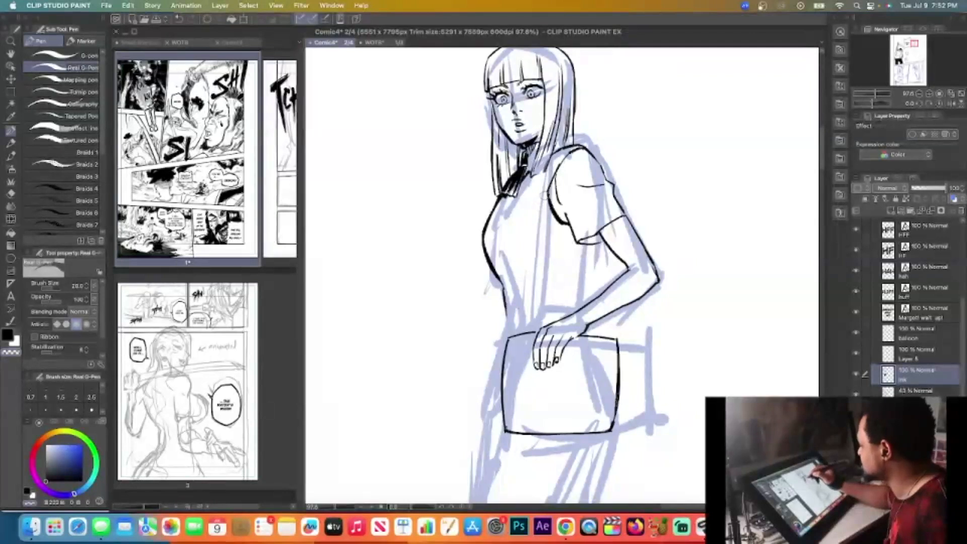
mouse_move(498, 199)
mouse_down()
mouse_move(483, 231)
mouse_move(496, 275)
mouse_move(487, 264)
mouse_up()
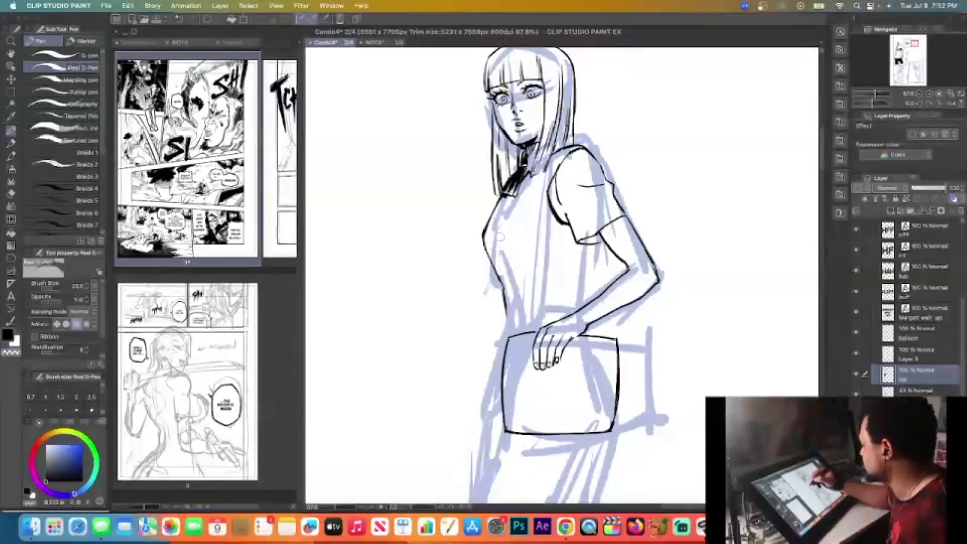
key(c)
Ink the armhole seam and sleeve cuff line, hatch the shadow below the armpit, and draw the back contour to the waist
mouse_move(534, 175)
mouse_down()
mouse_move(547, 169)
mouse_move(536, 195)
mouse_move(562, 246)
mouse_up()
mouse_move(564, 214)
mouse_down()
mouse_move(568, 244)
mouse_move(621, 207)
mouse_up()
drag(581, 242, 575, 272)
drag(594, 252, 583, 298)
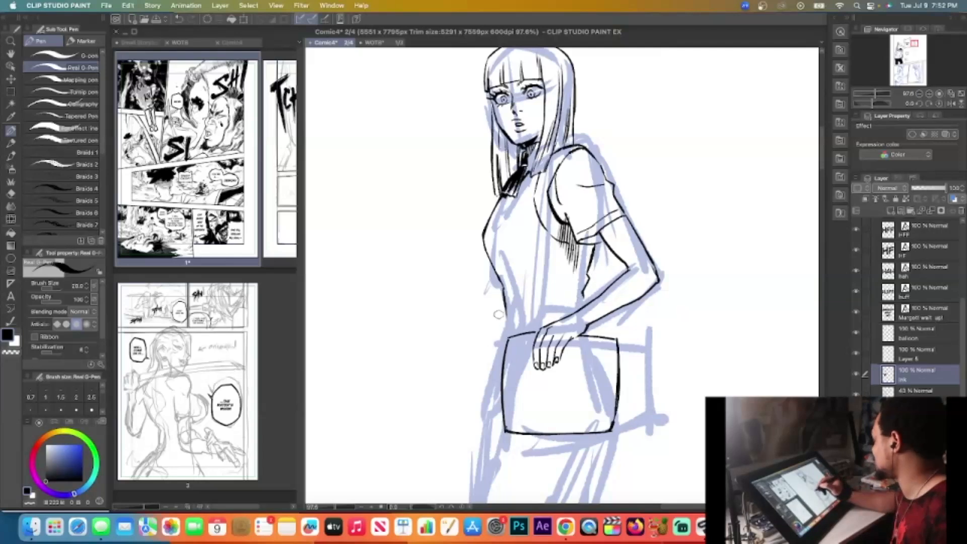
Ink the top's front edge from waist to hem and its edge behind the hand, and erase the bag's upper edge beside the fingers
drag(505, 305, 493, 339)
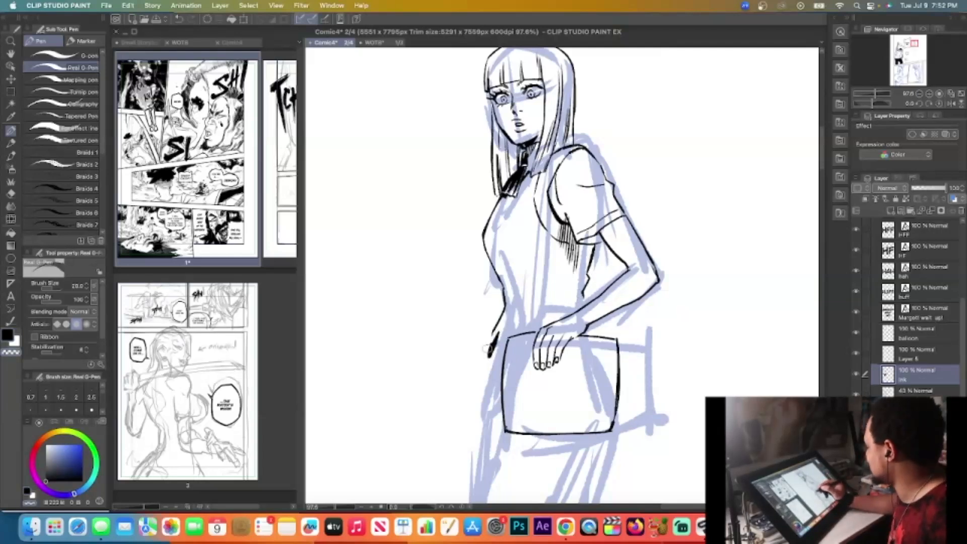
mouse_move(494, 327)
mouse_down()
mouse_move(508, 346)
mouse_move(493, 371)
mouse_up()
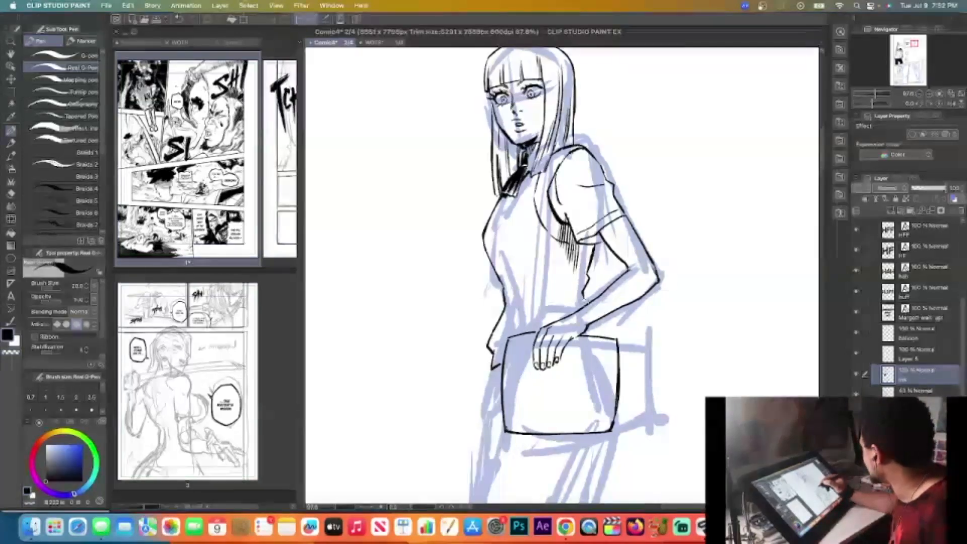
mouse_move(592, 323)
mouse_down()
mouse_move(599, 341)
mouse_move(554, 325)
mouse_up()
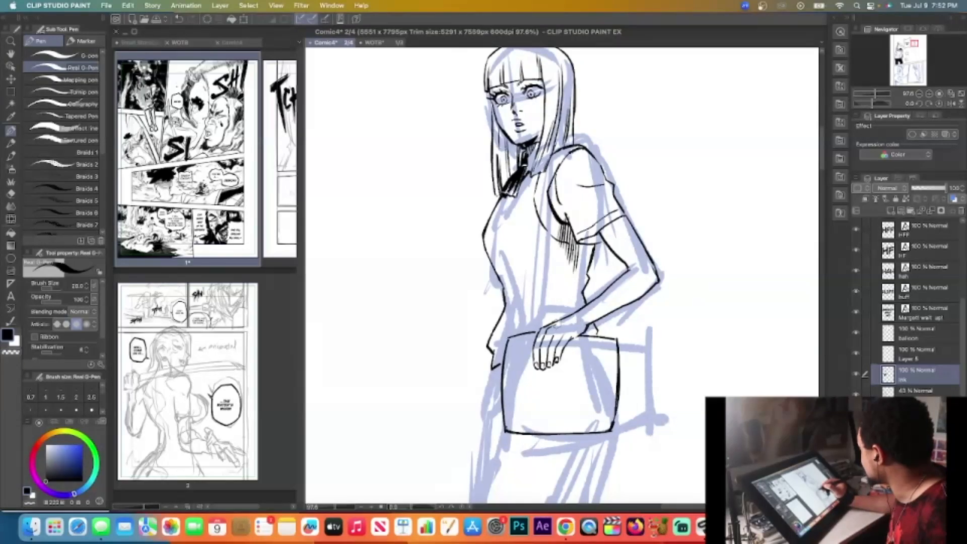
key(c)
drag(533, 333, 513, 336)
key(c)
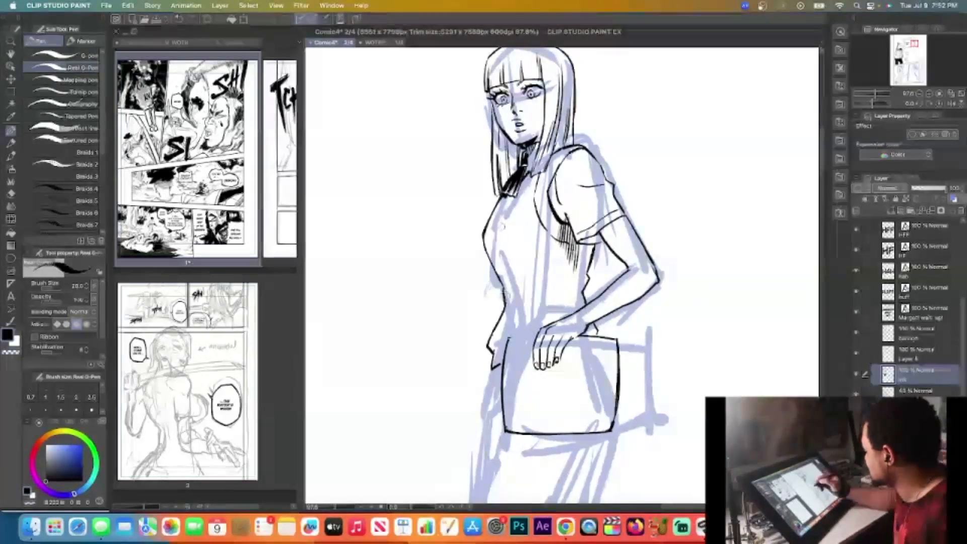
Ink two long lines down the woman's front from the collar to the bag, correcting their strokes with transparent colour
drag(503, 195, 527, 336)
key(c)
drag(513, 262, 527, 336)
key(c)
key(c)
drag(502, 197, 520, 328)
key(c)
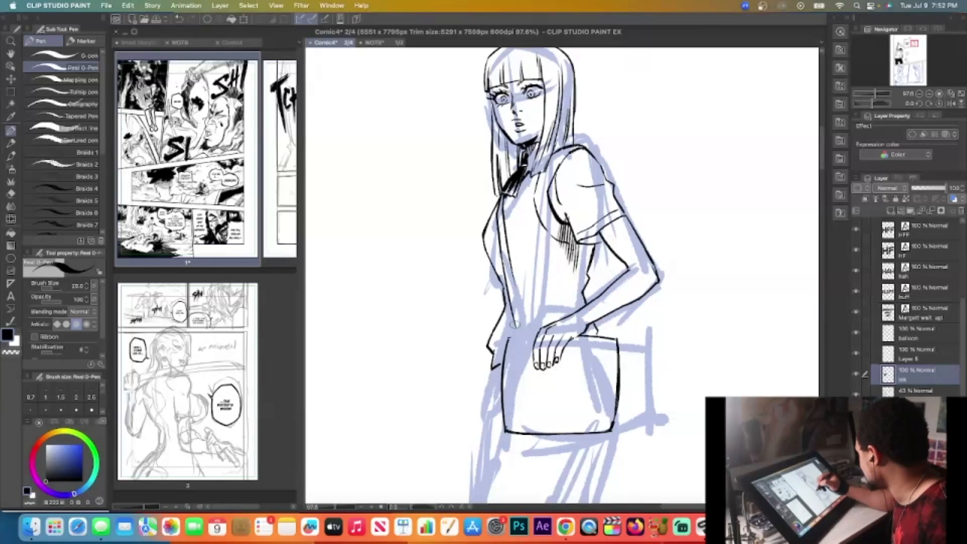
drag(508, 275, 527, 330)
key(c)
key(c)
Ink the vertical lines behind the bent arm and add hatching under the cuff and a fold on the upper sleeve
drag(618, 310, 612, 337)
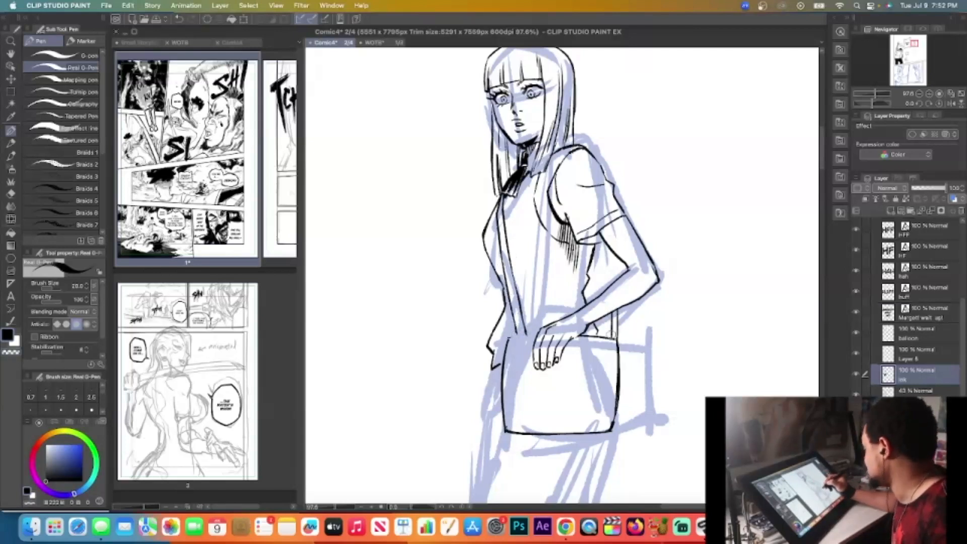
drag(615, 256, 612, 280)
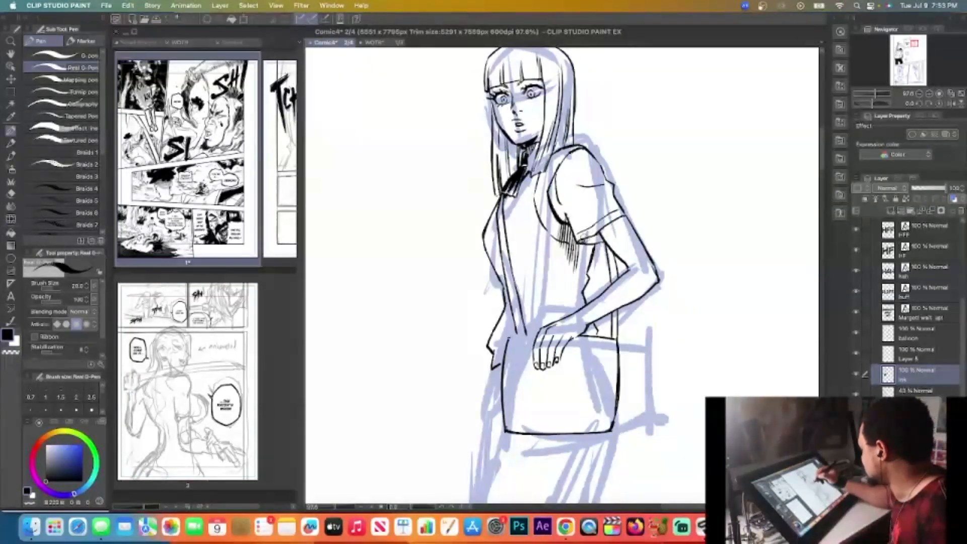
drag(594, 233, 595, 244)
drag(598, 233, 602, 244)
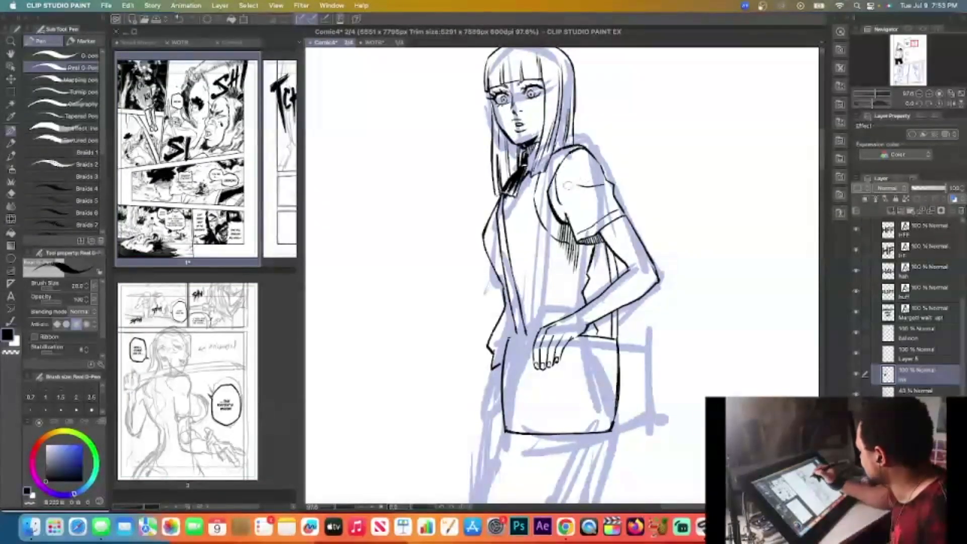
drag(570, 176, 588, 190)
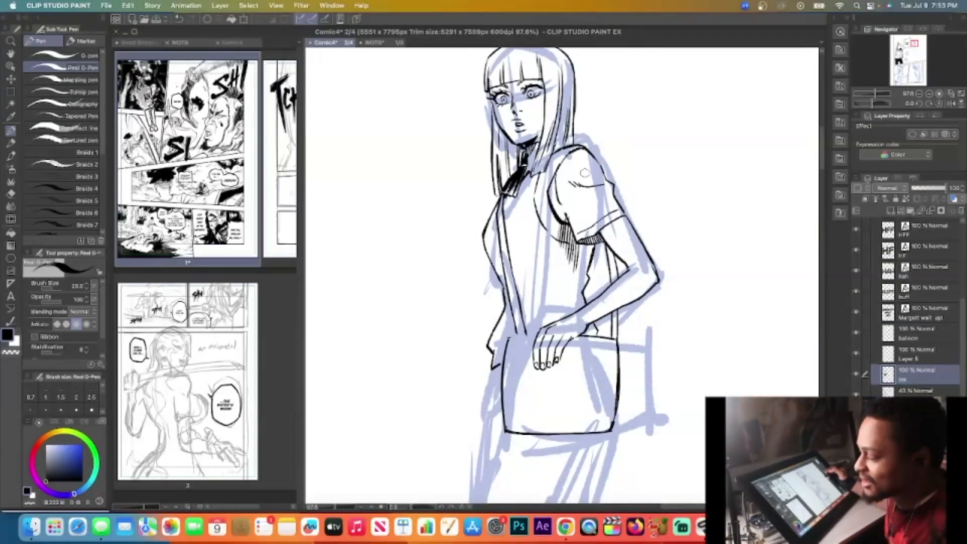
Ink the lower edge of the bag's flap across its front and the flap's rear side edge, correcting overruns with transparent colour
scroll(676, 233, down, 4)
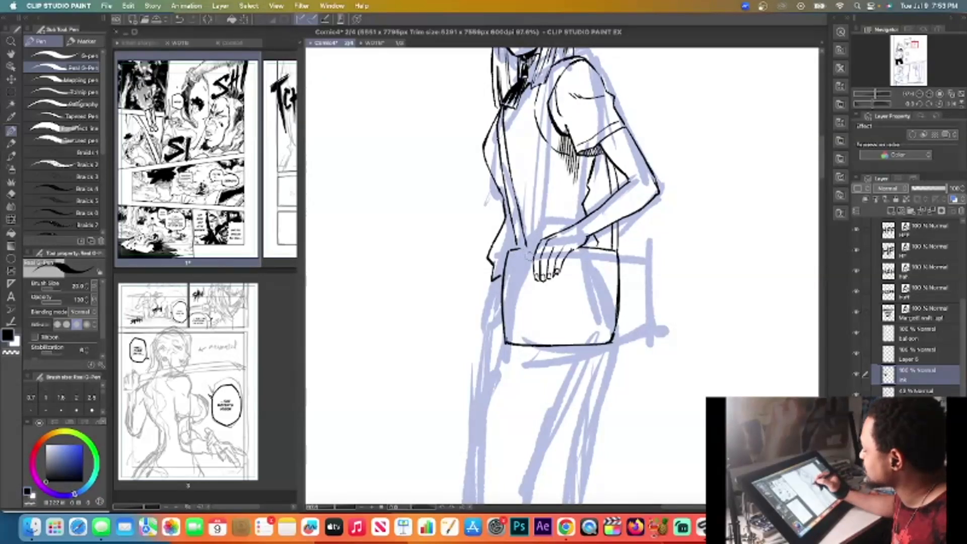
key(c)
key(c)
key(c)
key(c)
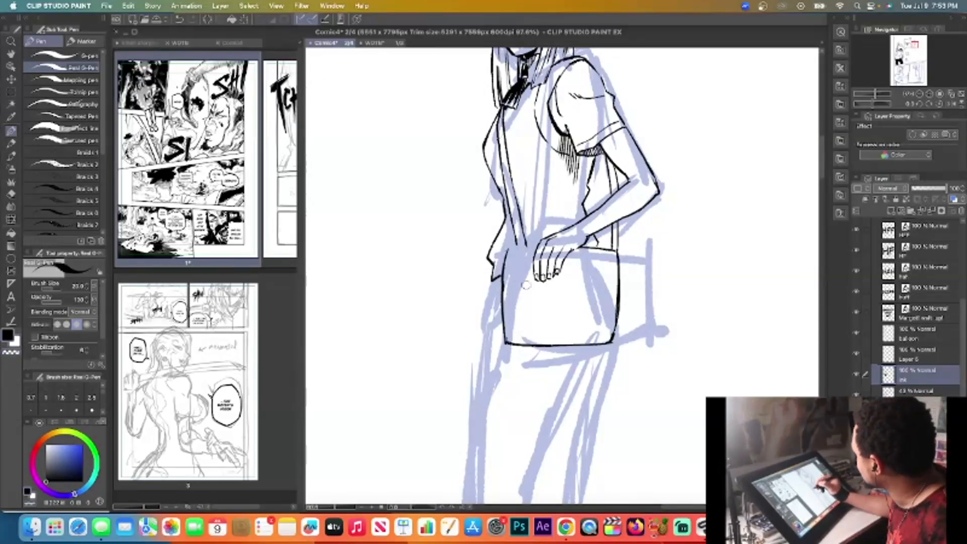
drag(504, 291, 612, 293)
key(c)
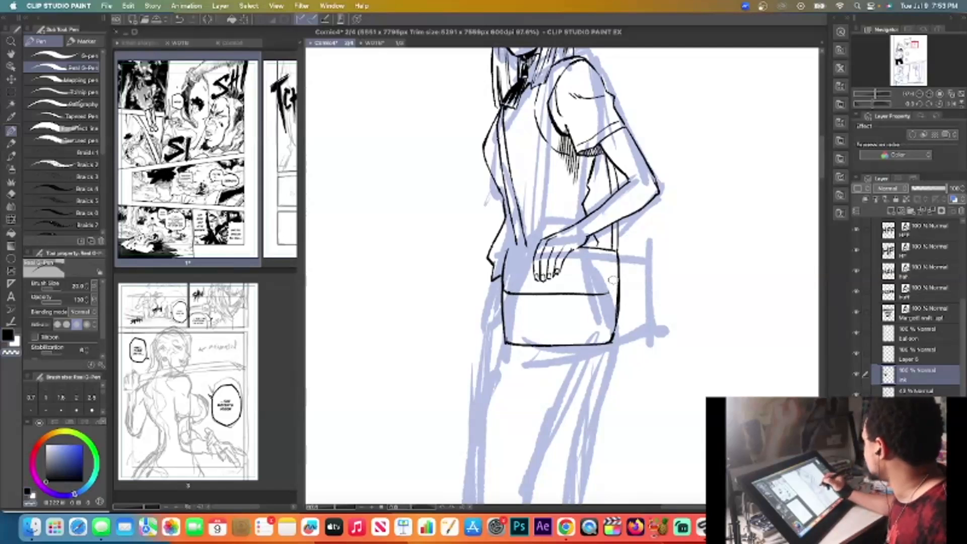
key(c)
mouse_move(591, 247)
mouse_down()
mouse_move(613, 251)
mouse_move(607, 293)
mouse_up()
key(c)
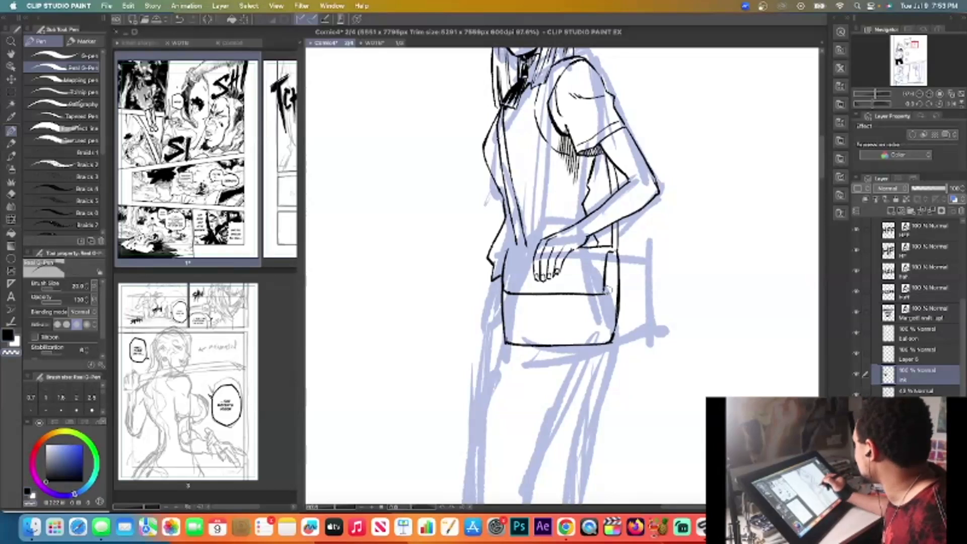
key(c)
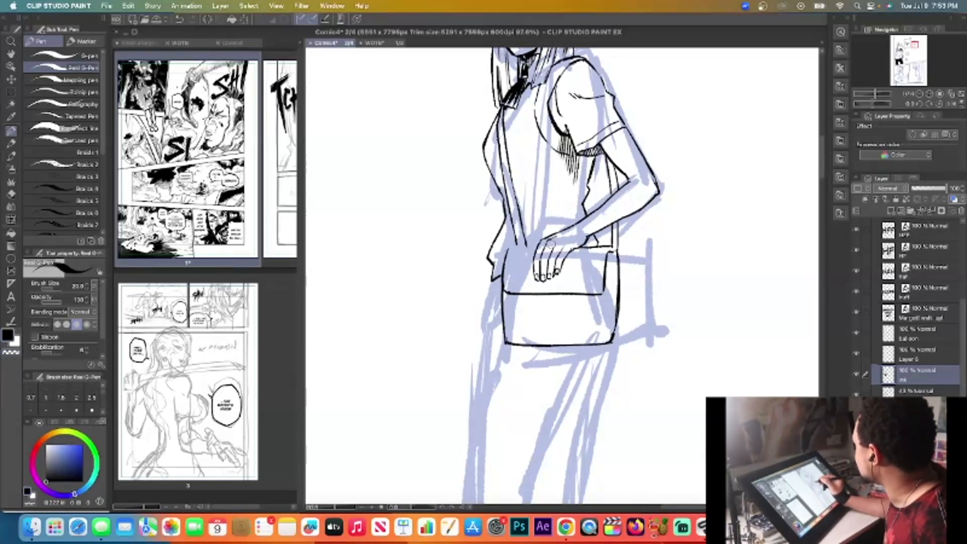
Ink the bag's upper edge beside the fingers, clean up its front side, and draw a small rectangular clasp on the flap
drag(506, 248, 542, 246)
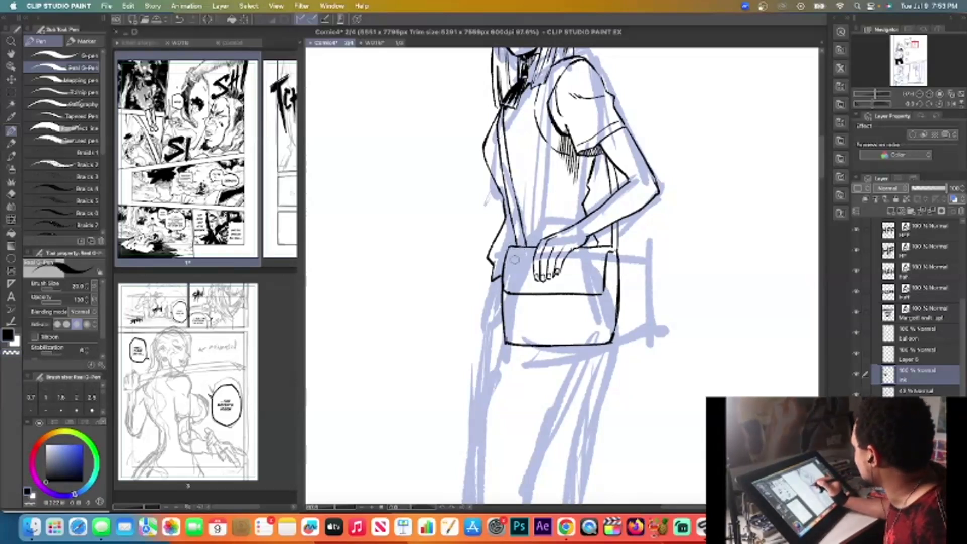
key(c)
key(c)
key(c)
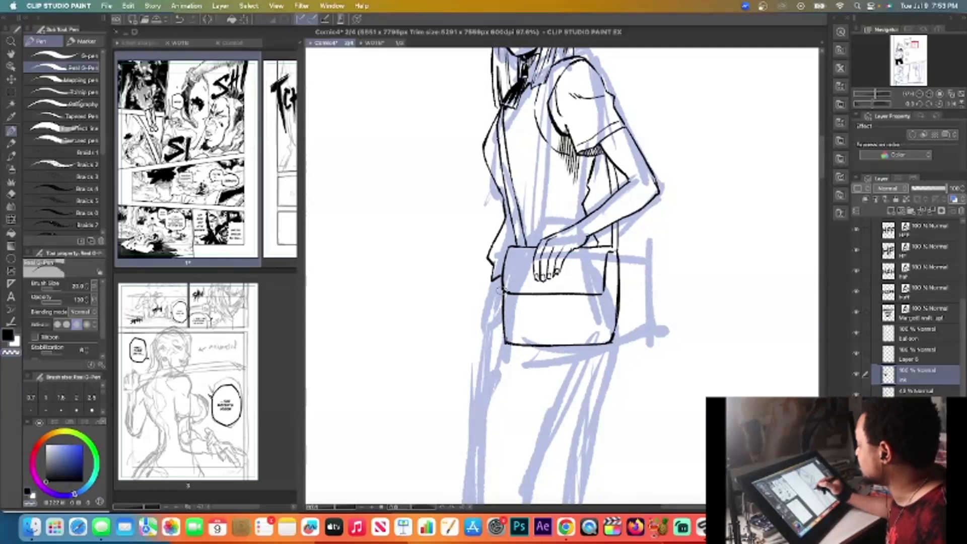
key(c)
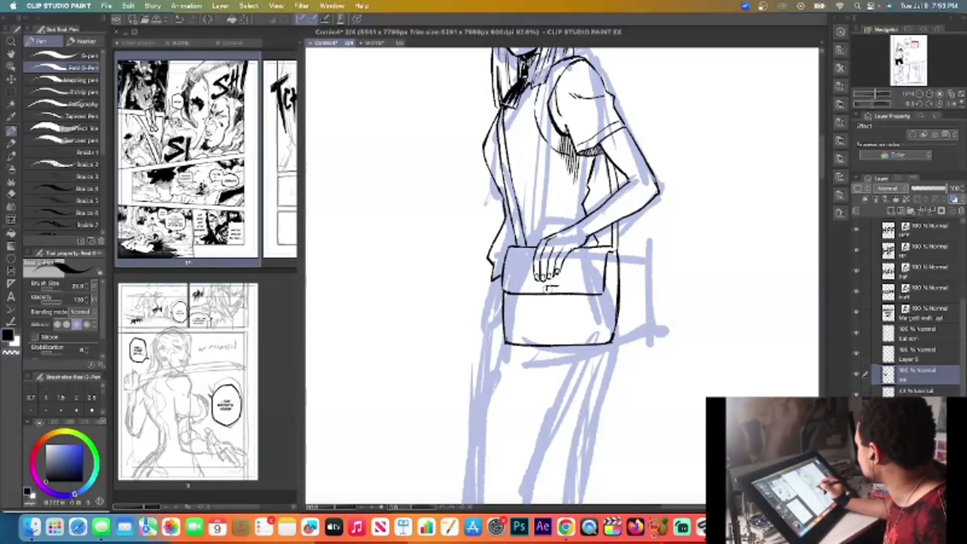
key(c)
Erase the bag's lower rear corner and redraw it squarer, with a parallel vertical line marking the side panel
mouse_move(616, 330)
mouse_down()
mouse_move(613, 294)
mouse_move(615, 333)
mouse_up()
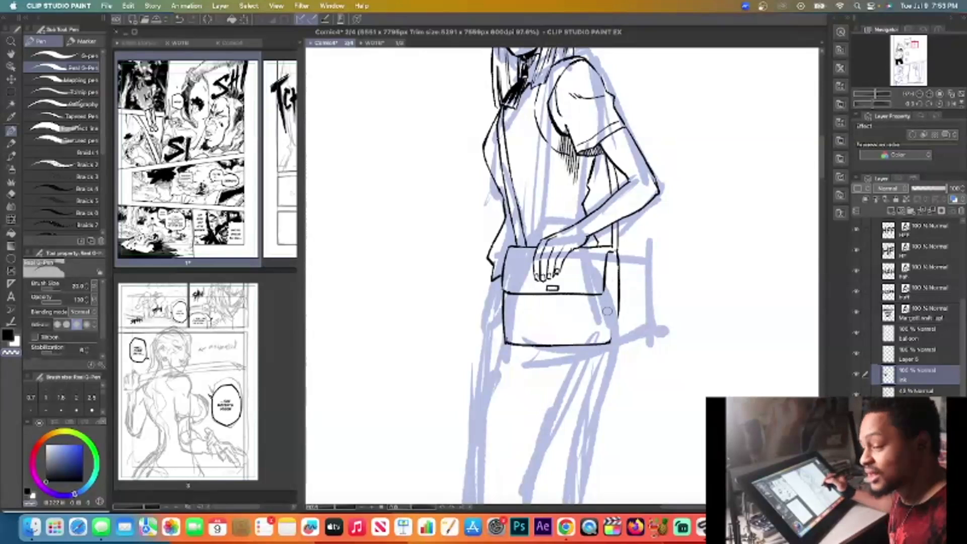
key(c)
drag(609, 275, 607, 340)
key(c)
mouse_move(608, 264)
mouse_down()
mouse_move(608, 335)
mouse_move(618, 330)
mouse_move(618, 307)
mouse_up()
key(c)
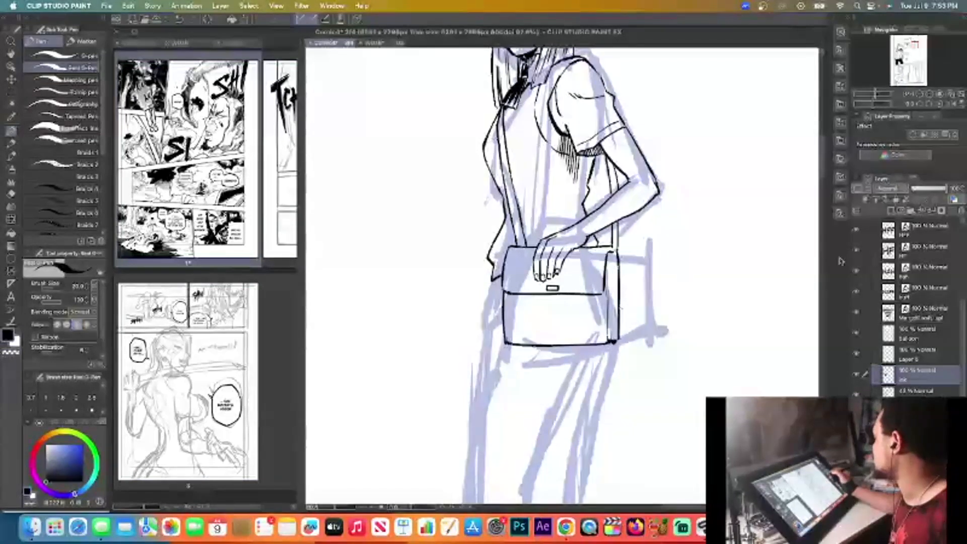
Ink the long skirt's front and rear outlines from the bag down to a hem near the ankles
drag(823, 164, 822, 174)
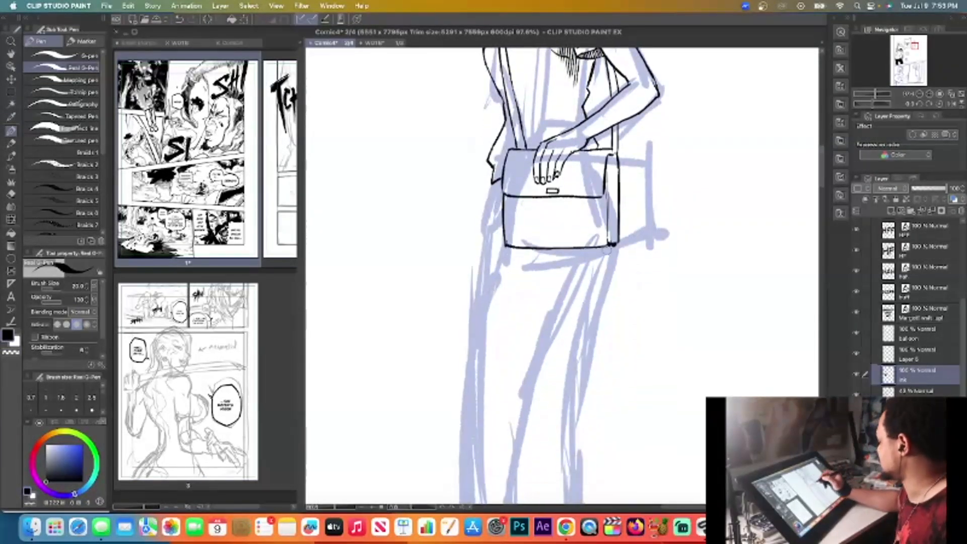
drag(613, 247, 602, 301)
scroll(604, 294, down, 3)
drag(612, 255, 597, 434)
drag(546, 219, 524, 434)
key(super+z)
mouse_move(545, 222)
mouse_down()
mouse_move(519, 357)
mouse_move(522, 437)
mouse_up()
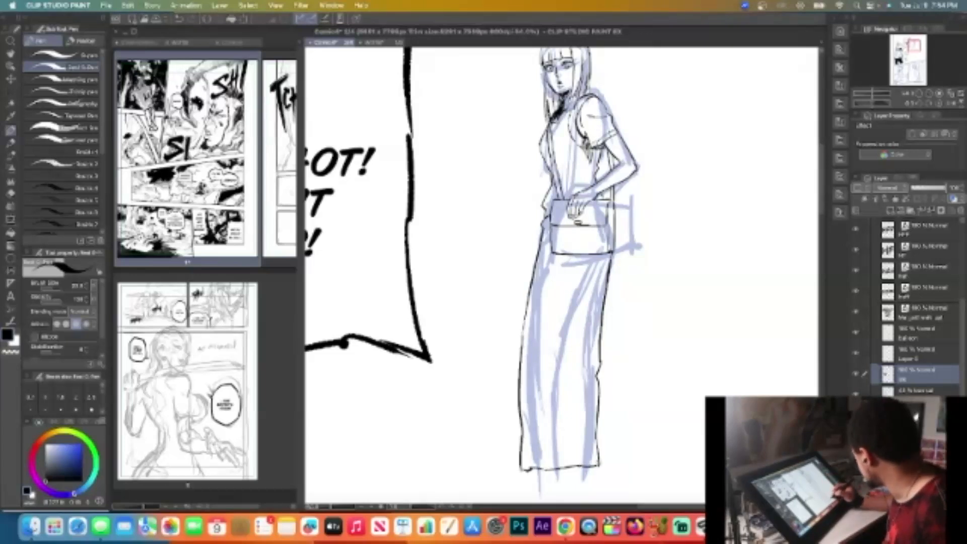
Ink short leg lines below the hem and an inner line down the skirt's rear side to the slit
scroll(562, 272, down, 3)
scroll(562, 272, up, 2)
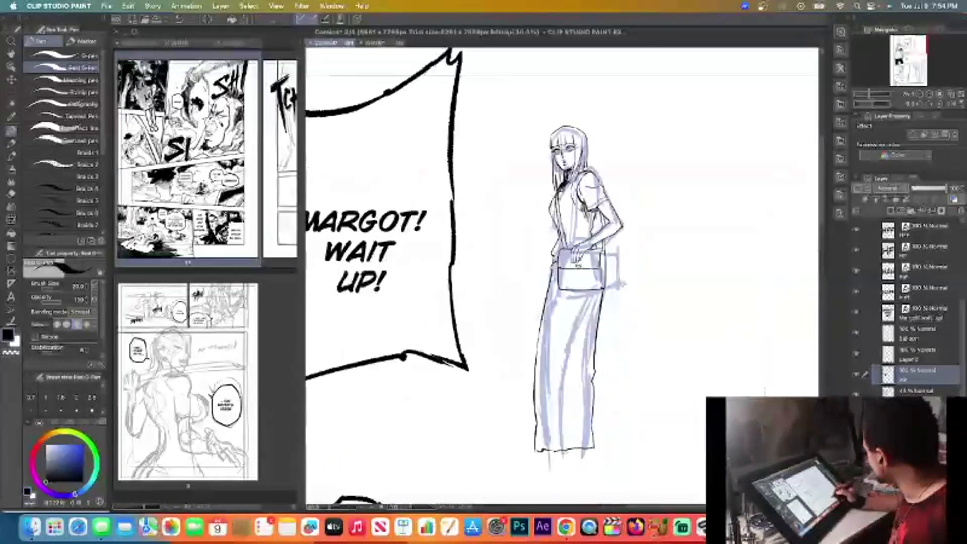
drag(549, 447, 550, 471)
drag(601, 288, 588, 373)
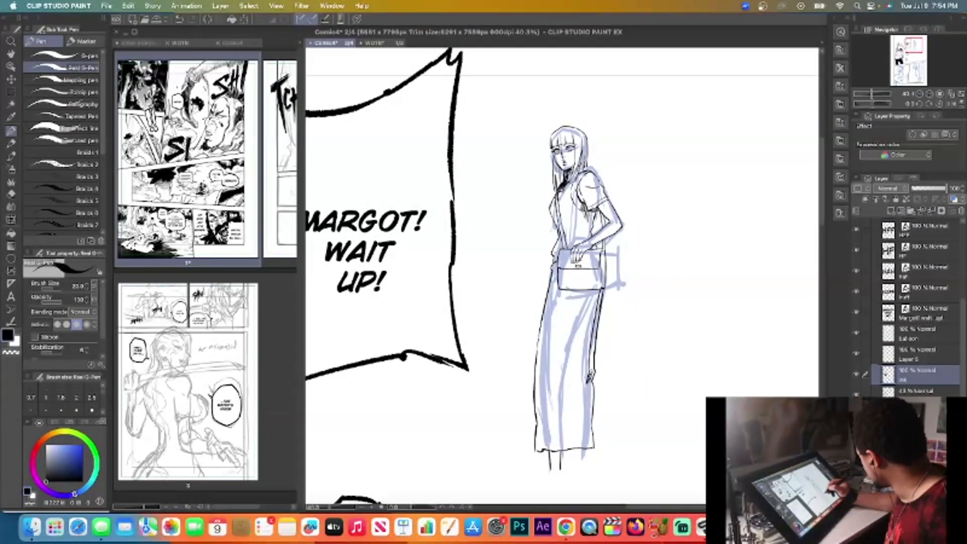
Draw a simple round sad face with slanted eyebrows in the empty space beside the woman, using a thicker pen
scroll(606, 253, down, 3)
scroll(606, 253, up, 2)
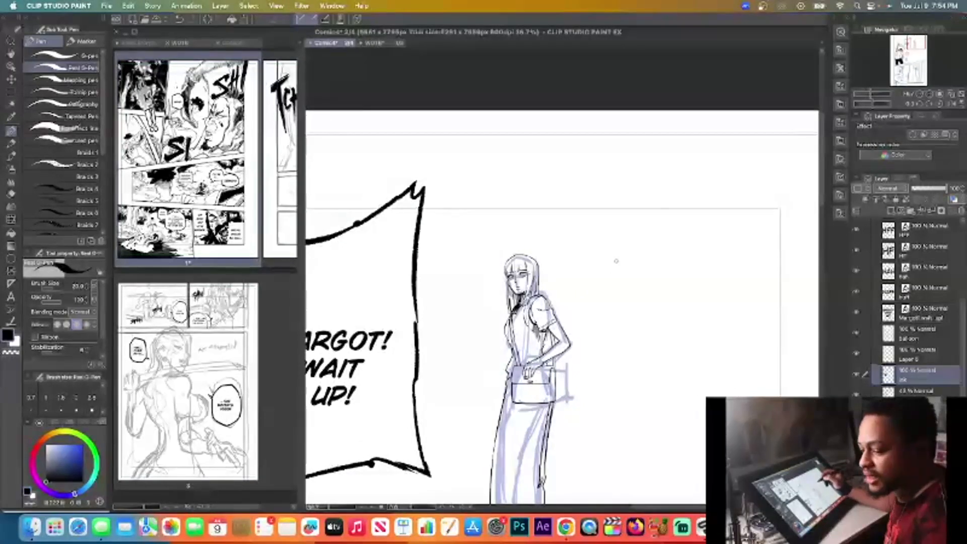
scroll(617, 244, up, 2)
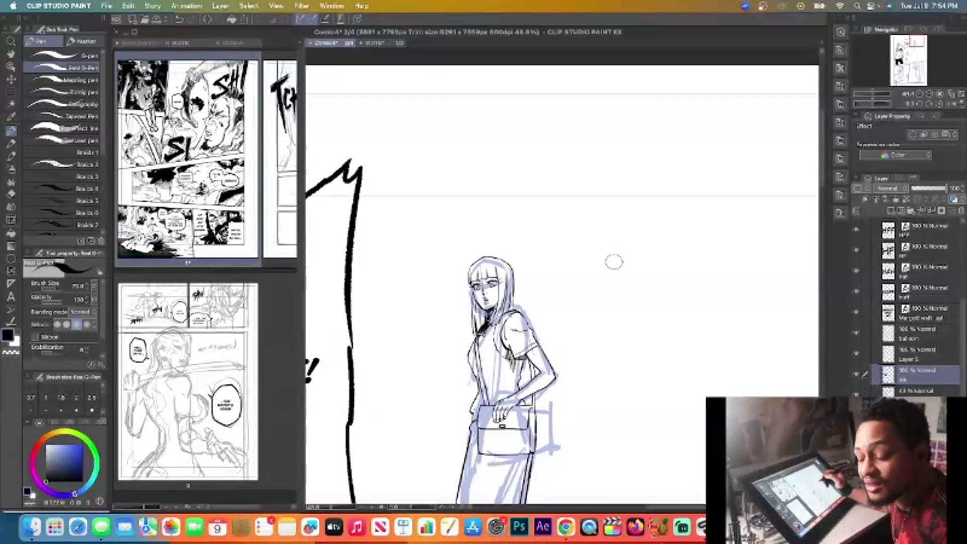
mouse_move(599, 260)
mouse_down()
mouse_move(594, 212)
mouse_move(641, 223)
mouse_move(617, 262)
mouse_move(591, 251)
mouse_move(638, 255)
mouse_move(641, 237)
mouse_up()
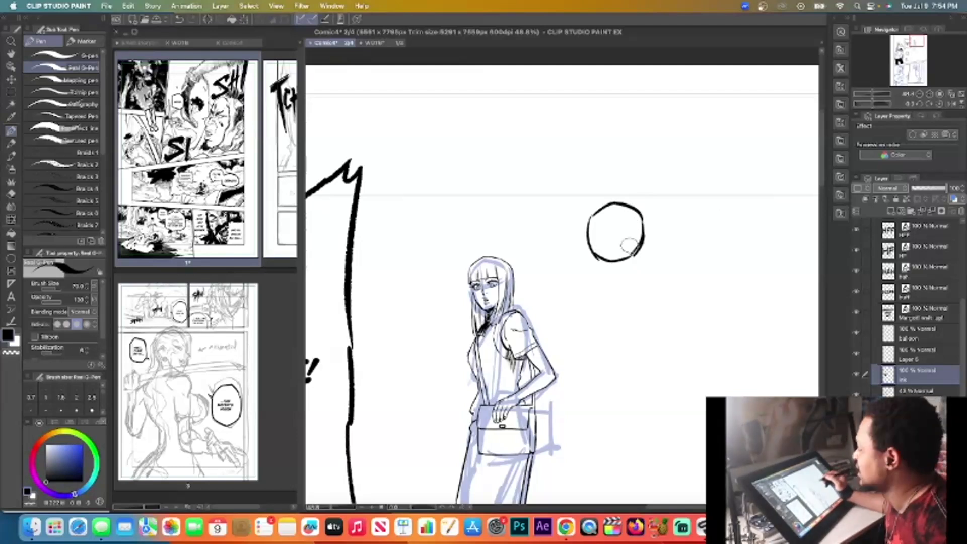
mouse_move(619, 216)
mouse_down()
mouse_move(634, 212)
mouse_move(628, 227)
mouse_move(611, 213)
mouse_move(604, 229)
mouse_move(625, 249)
mouse_up()
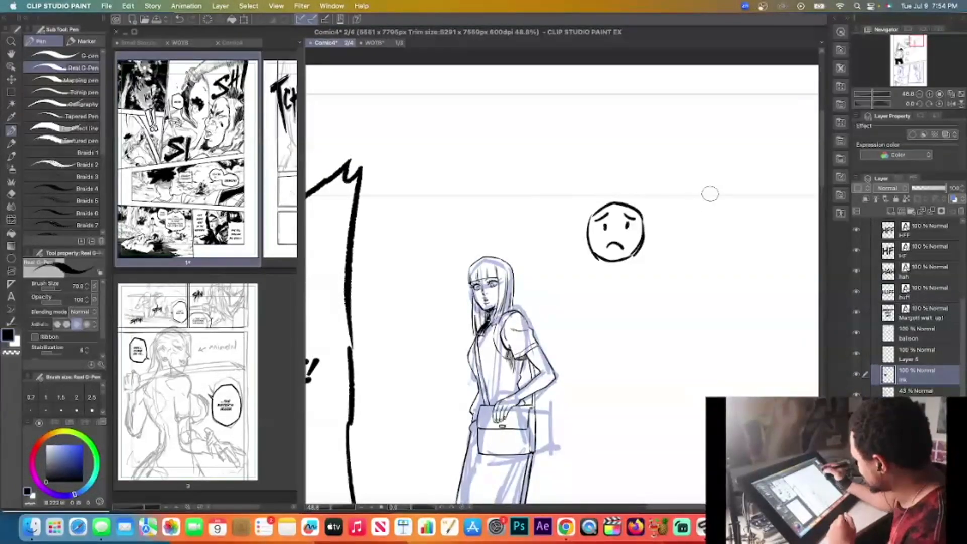
Draw a larger realistic head beside the round face, with ears, nose, mouth, worried eyebrows and eyes
mouse_move(681, 191)
mouse_down()
mouse_move(681, 276)
mouse_move(725, 159)
mouse_move(765, 196)
mouse_move(769, 251)
mouse_move(780, 247)
mouse_move(766, 270)
mouse_up()
mouse_move(671, 241)
mouse_down()
mouse_move(668, 269)
mouse_move(709, 299)
mouse_move(741, 295)
mouse_move(764, 263)
mouse_up()
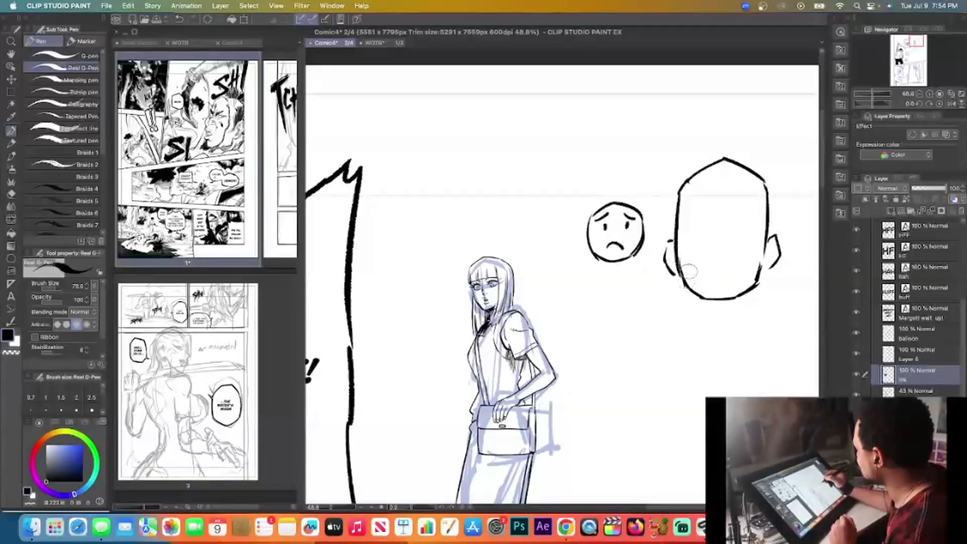
mouse_move(719, 224)
mouse_down()
mouse_move(713, 243)
mouse_move(735, 261)
mouse_move(726, 266)
mouse_up()
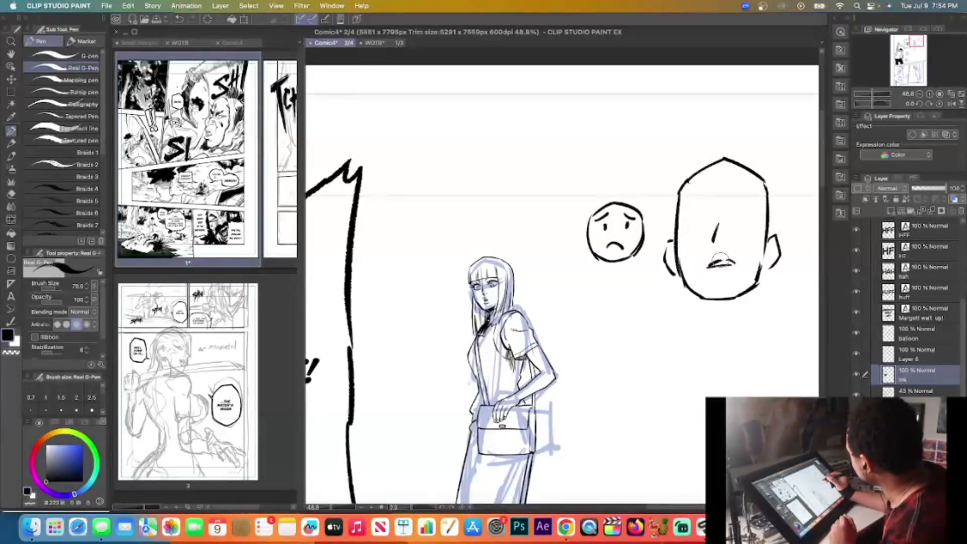
mouse_move(685, 211)
mouse_down()
mouse_move(710, 199)
mouse_move(757, 208)
mouse_up()
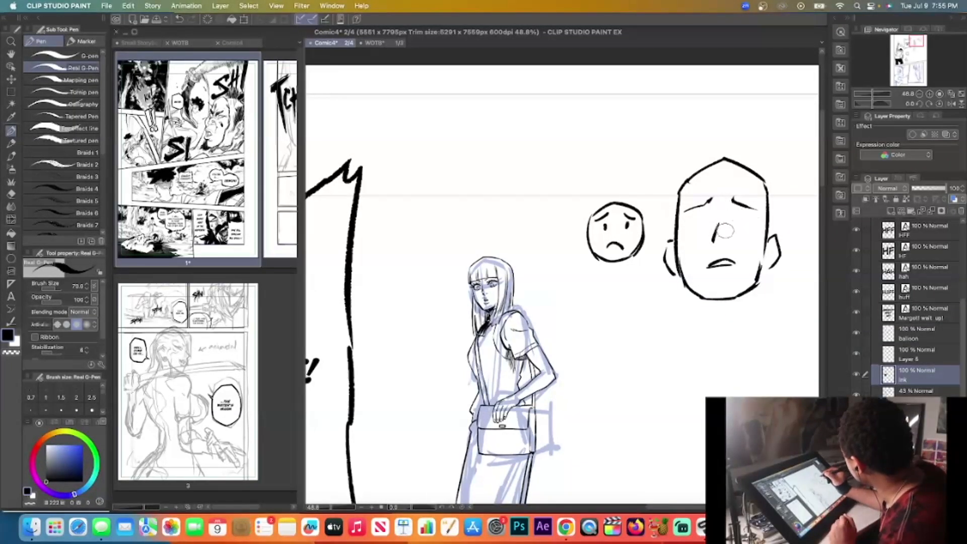
mouse_move(722, 240)
mouse_down()
mouse_move(702, 213)
mouse_move(701, 226)
mouse_move(745, 213)
mouse_move(755, 225)
mouse_move(738, 199)
mouse_move(760, 207)
mouse_up()
drag(684, 211, 713, 199)
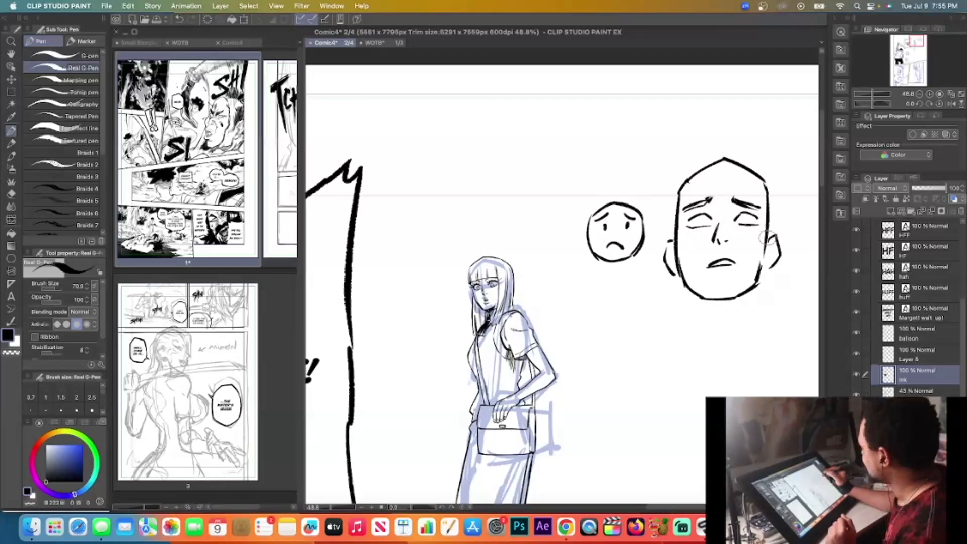
Give the large head pointed ears, hair strokes on top, pupils and a lower lip line
mouse_move(770, 237)
mouse_down()
mouse_move(787, 225)
mouse_move(779, 263)
mouse_up()
drag(674, 237, 673, 267)
drag(701, 167, 741, 152)
drag(716, 162, 760, 174)
mouse_move(691, 221)
mouse_down()
mouse_move(745, 223)
mouse_move(718, 243)
mouse_move(725, 274)
mouse_up()
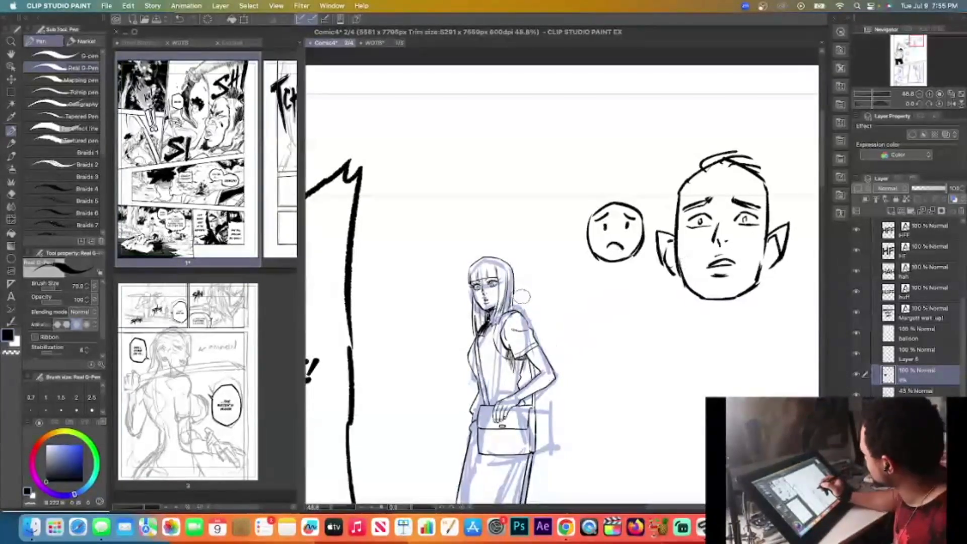
Lower the opacity of the sketch layer beneath the inks
click(918, 392)
drag(920, 189, 915, 188)
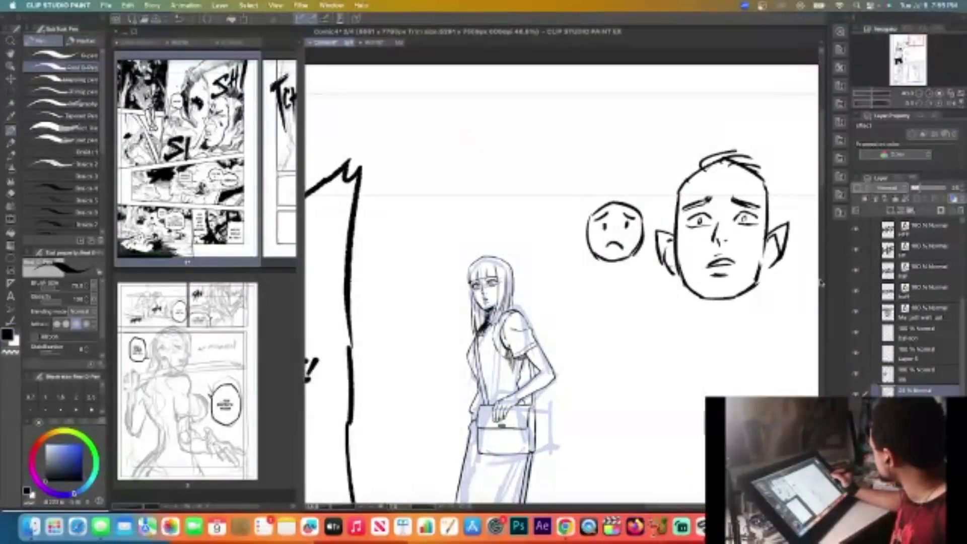
scroll(824, 202, down, 5)
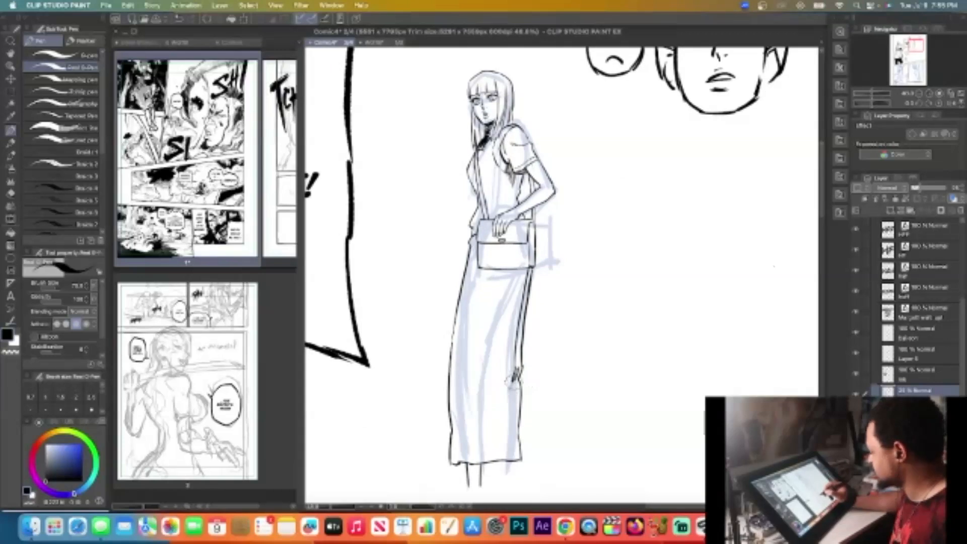
Ink the skirt's slit and its fold line down to the hem on the ink layer, and hide the sketch layer
key(p)
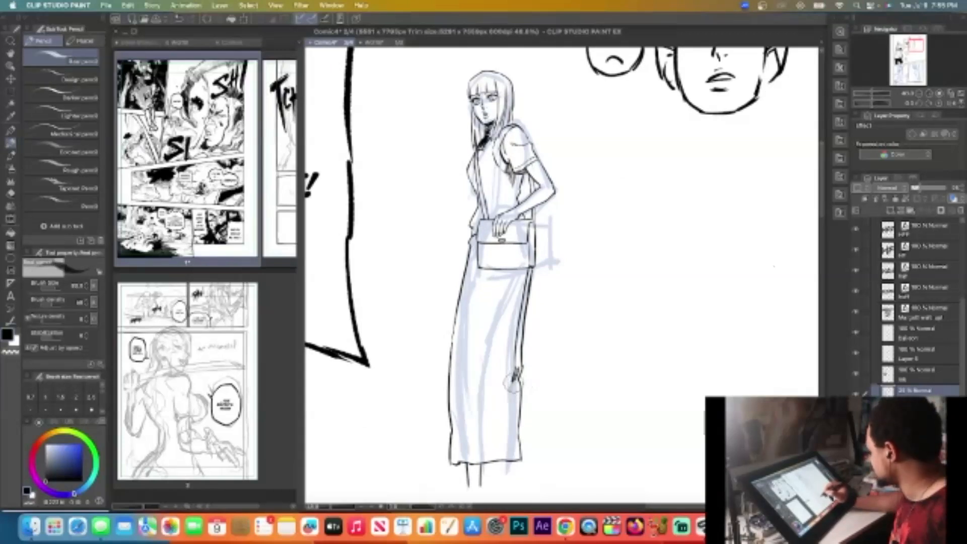
key(p)
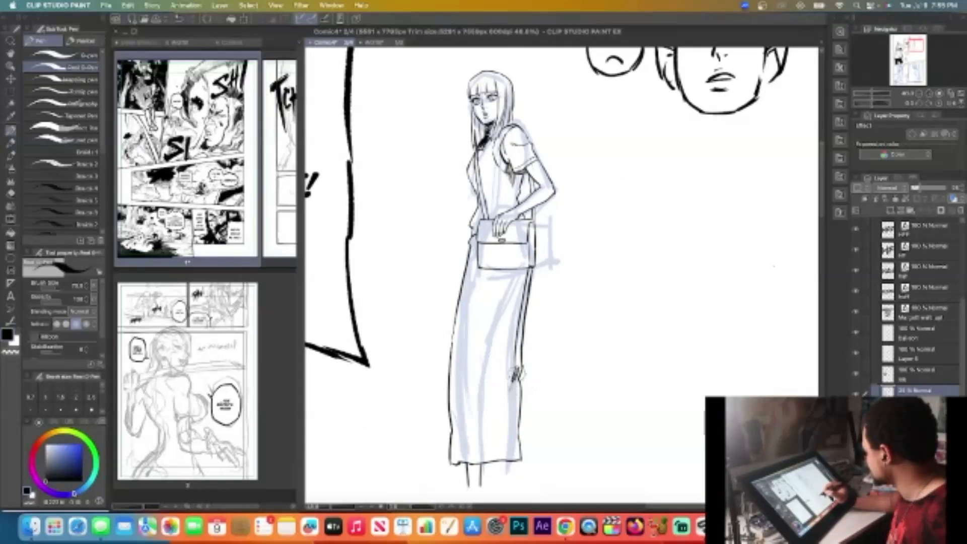
key(alt+bracketright)
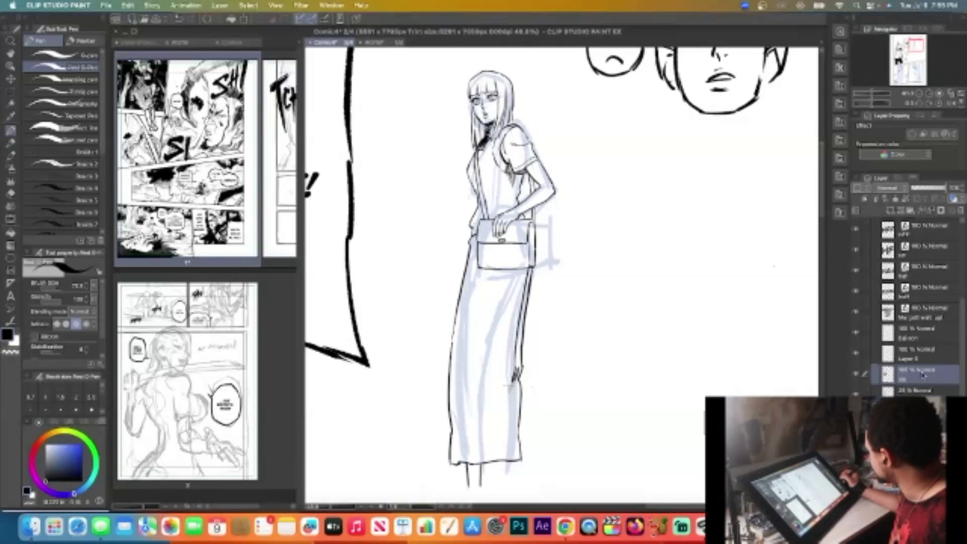
mouse_move(519, 371)
mouse_down()
mouse_move(509, 394)
mouse_move(512, 456)
mouse_move(510, 443)
mouse_up()
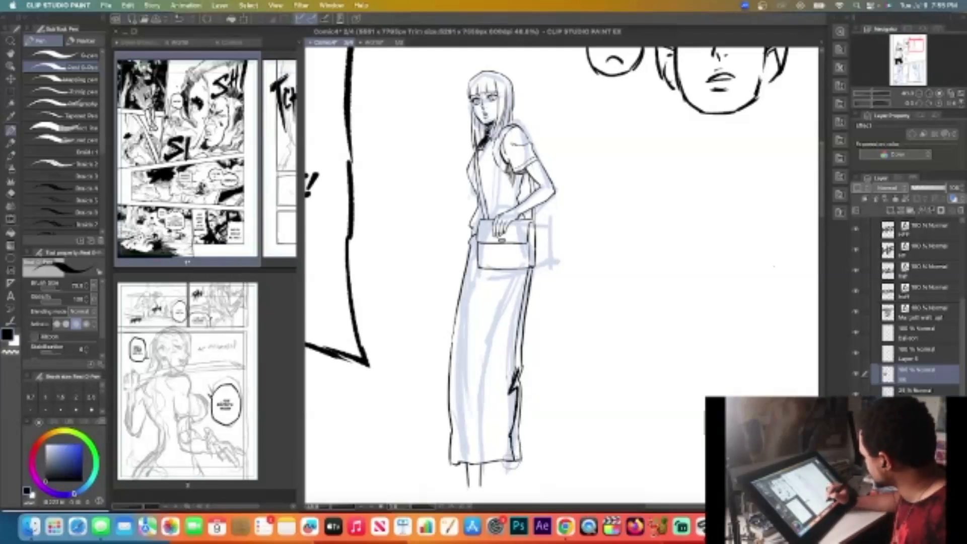
drag(963, 359, 963, 364)
click(857, 389)
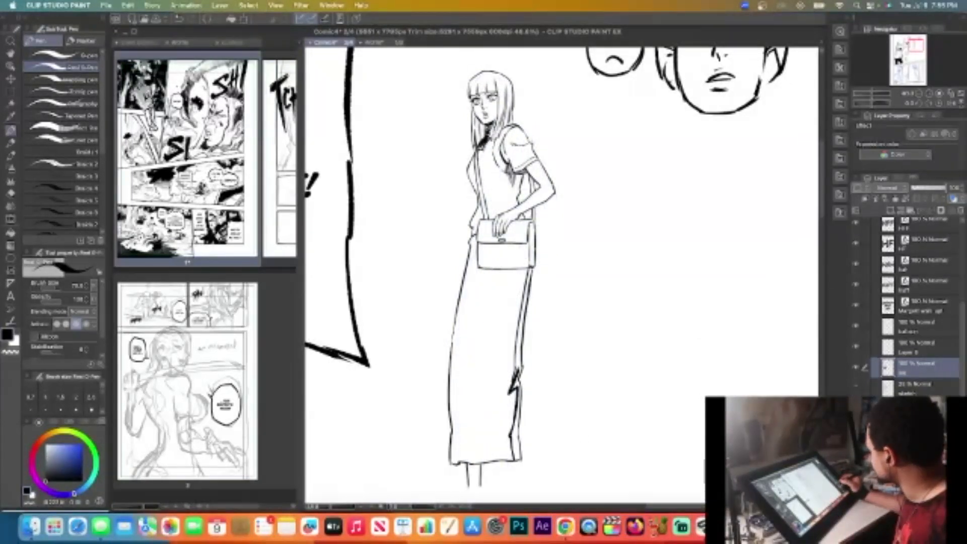
key(w)
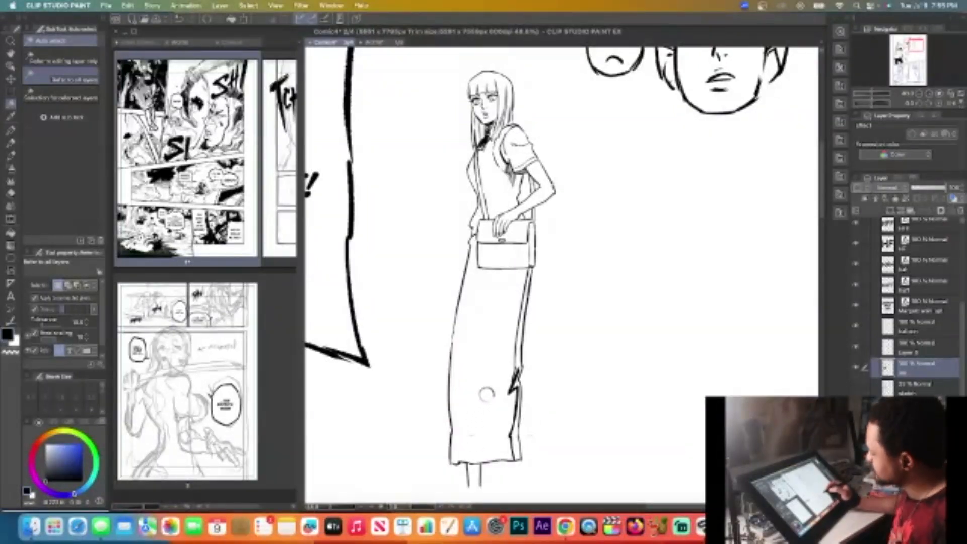
click(526, 391)
key(super+d)
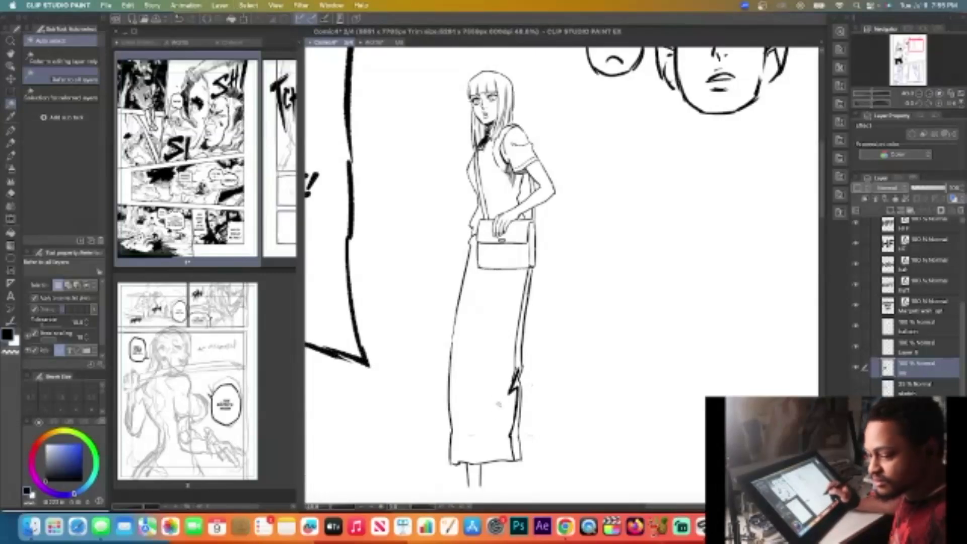
Select the main area of the skirt with Auto select, fill it solid black, and clear the selection
key(p)
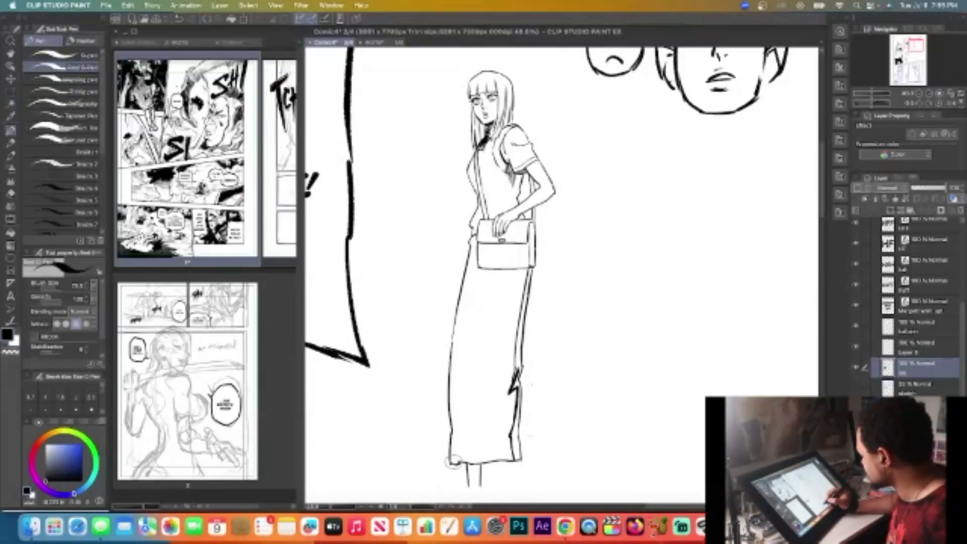
key(w)
click(476, 415)
click(548, 480)
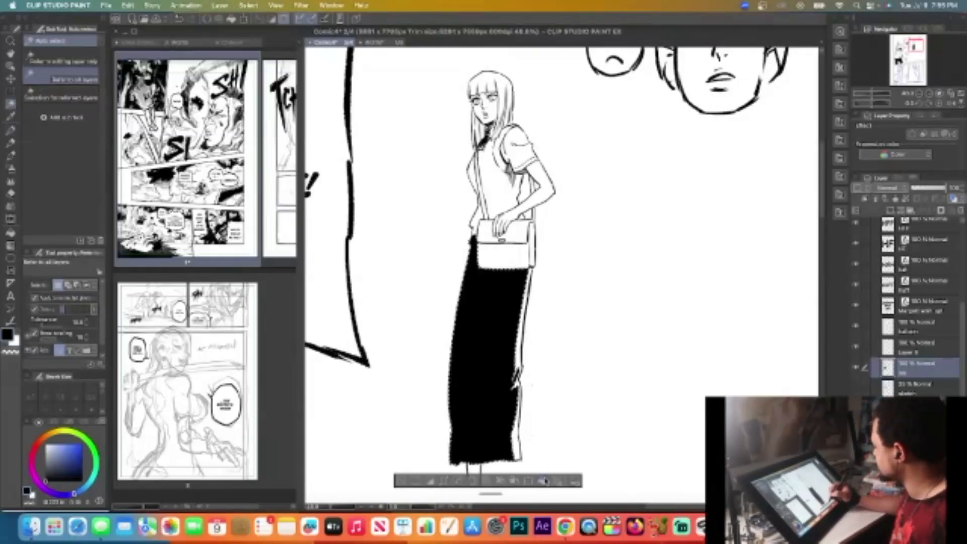
key(super+d)
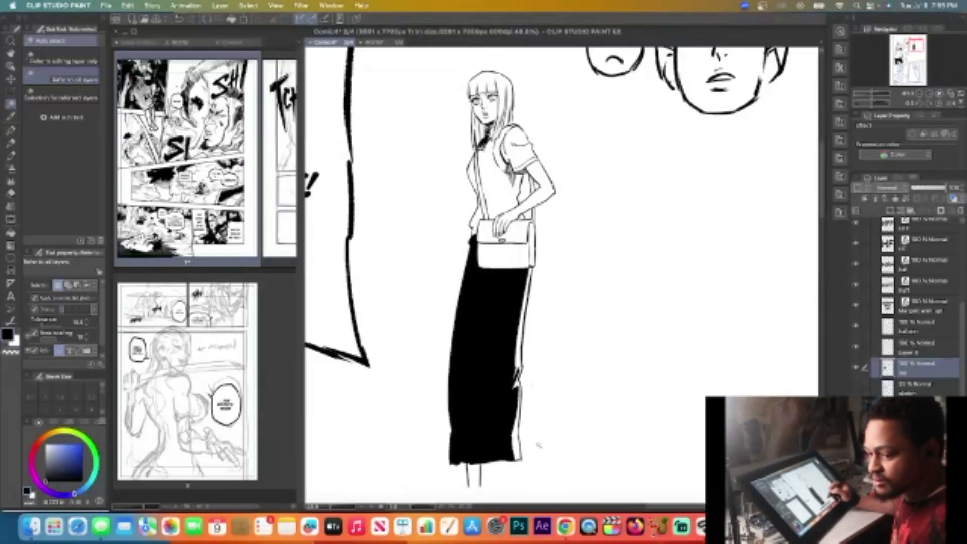
Erase the woman's leg lines below the skirt's hem on the ink layer, using the pen with transparent colour
key(p)
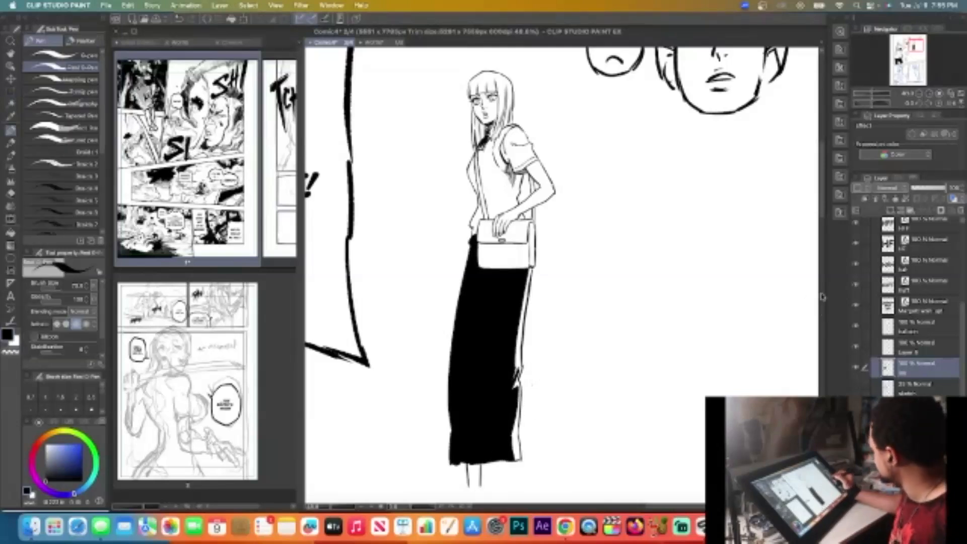
drag(824, 218, 824, 230)
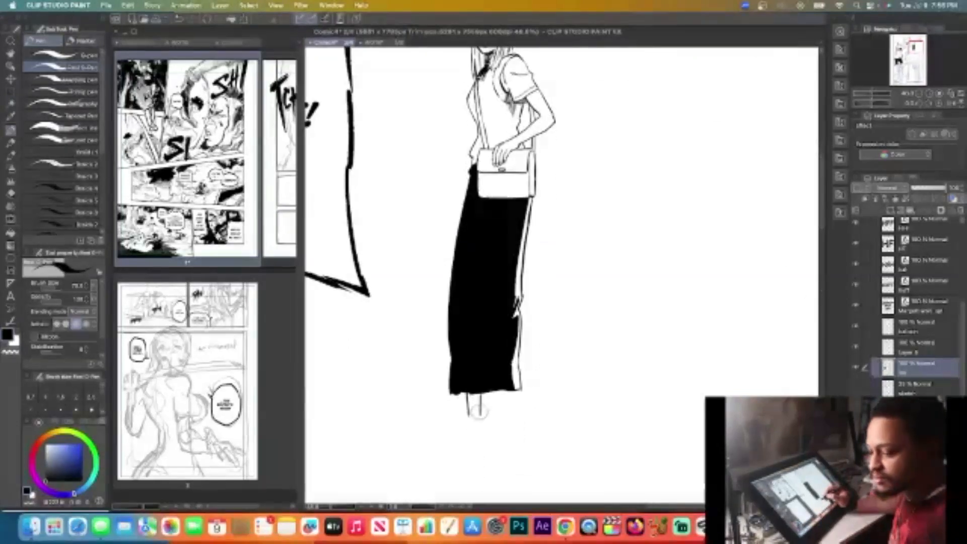
key(p)
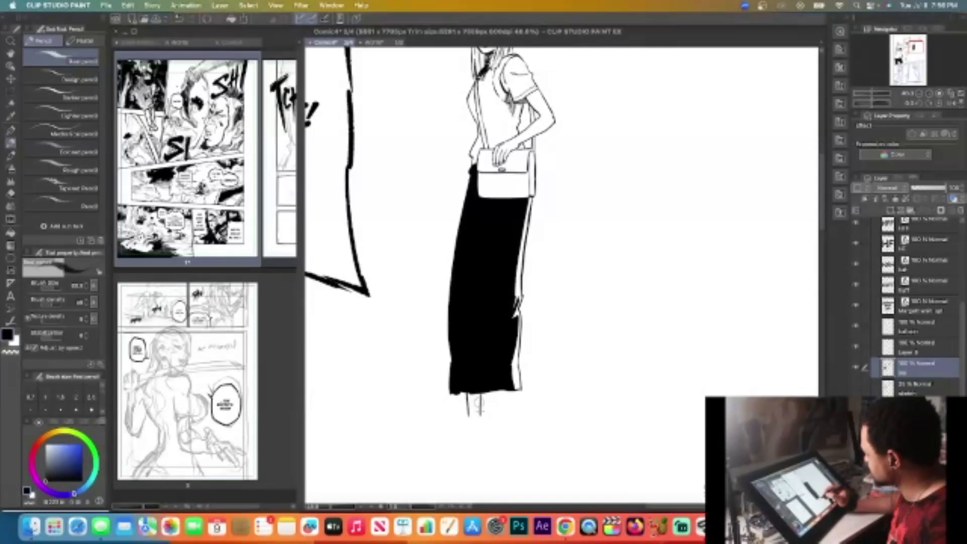
key(c)
drag(467, 397, 470, 425)
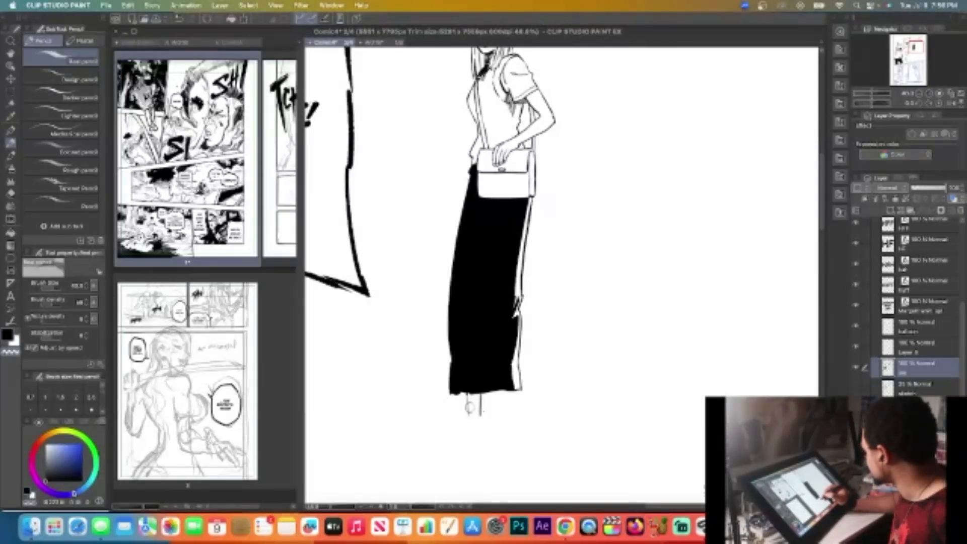
key(p)
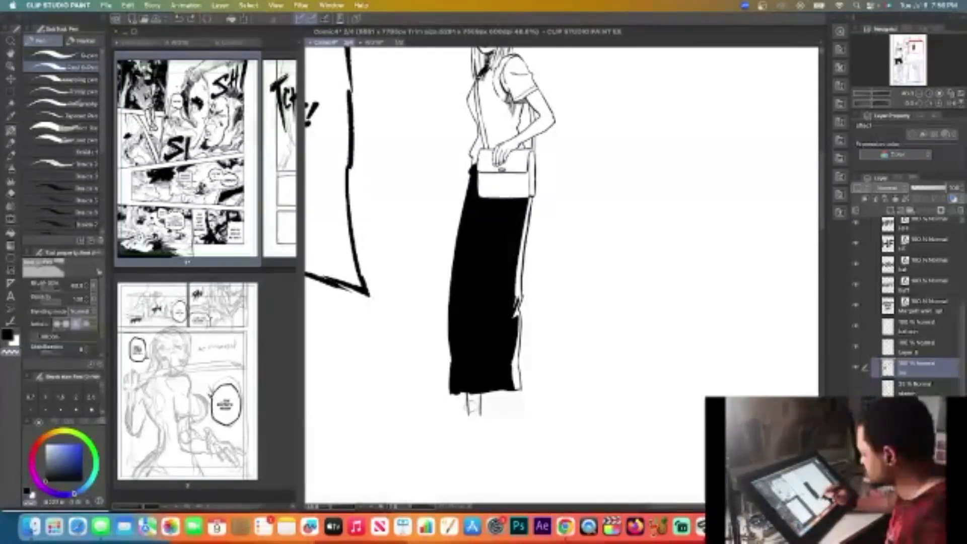
drag(467, 398, 469, 419)
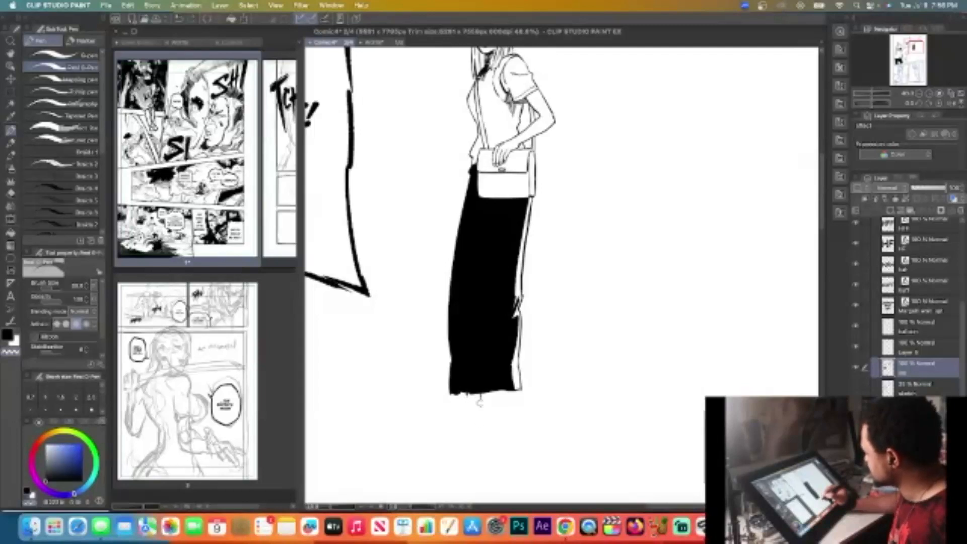
key(c)
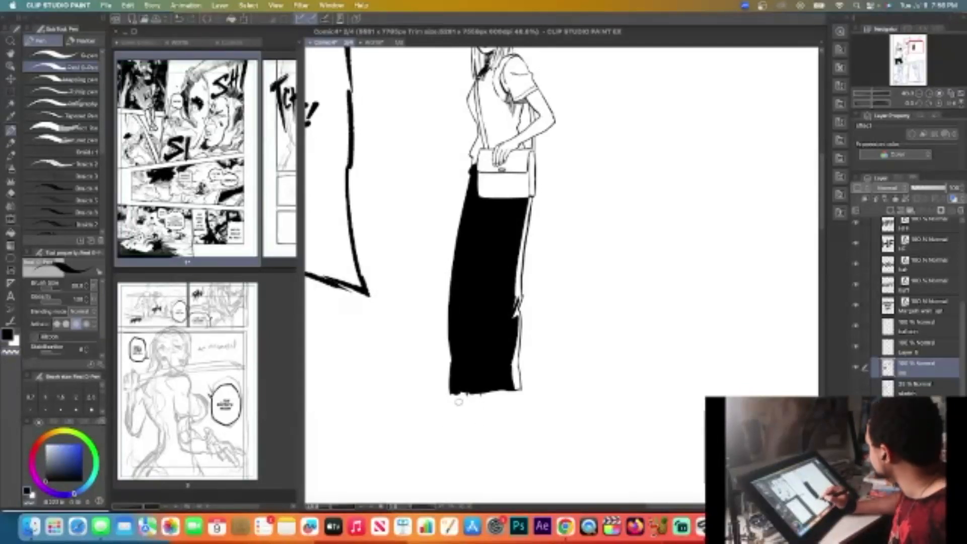